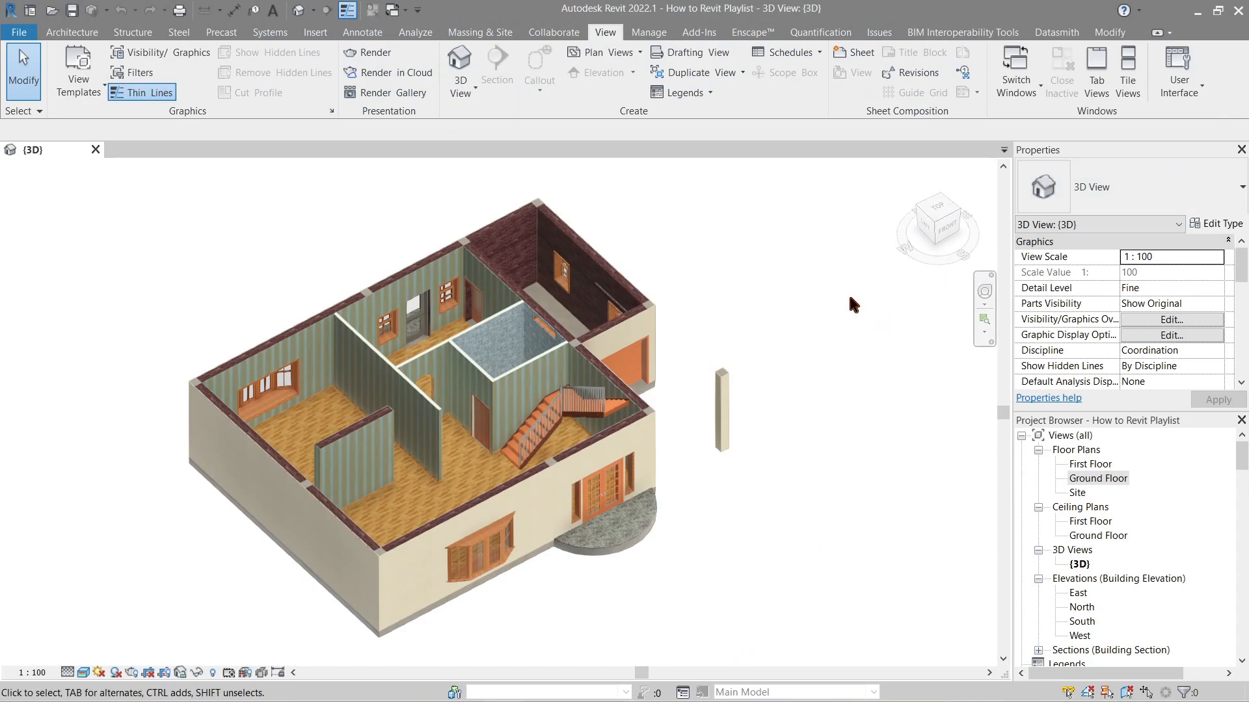
# - Copy the staircase from the Ground Floor plan into the empty area left of the house
pyautogui.doubleClick(1111, 480)
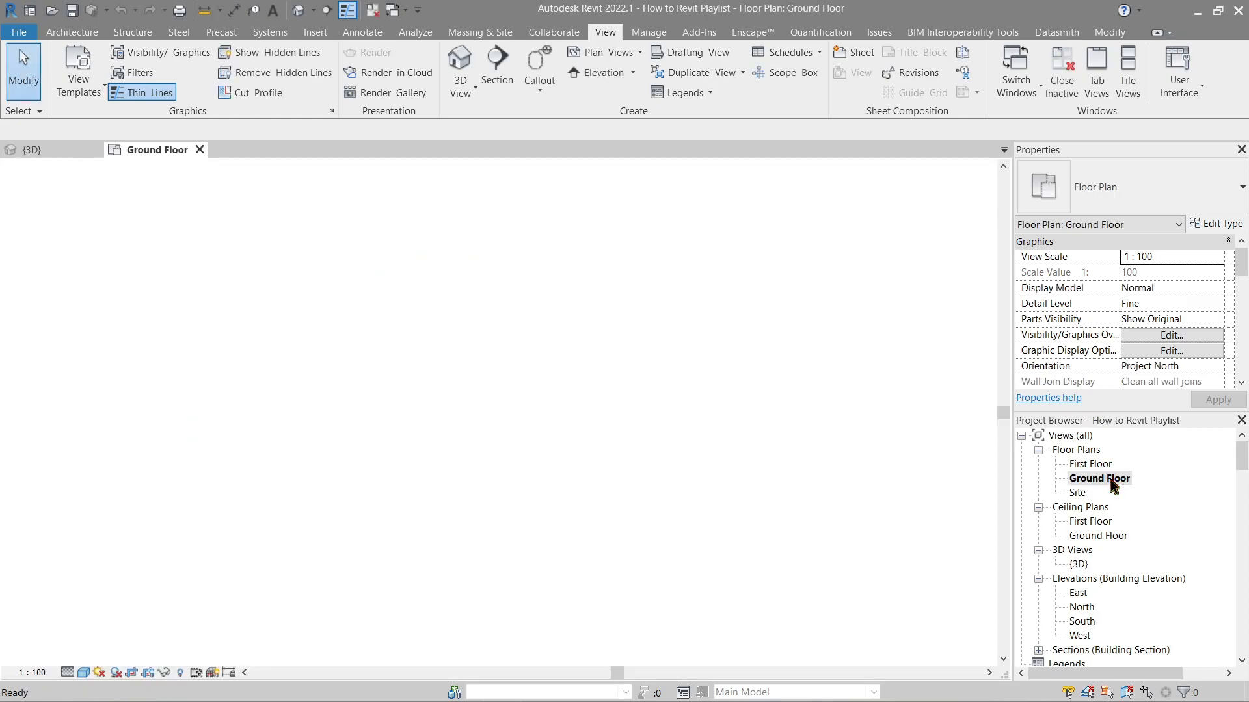
pyautogui.scroll(2, 556, 490)
pyautogui.scroll(2, 547, 490)
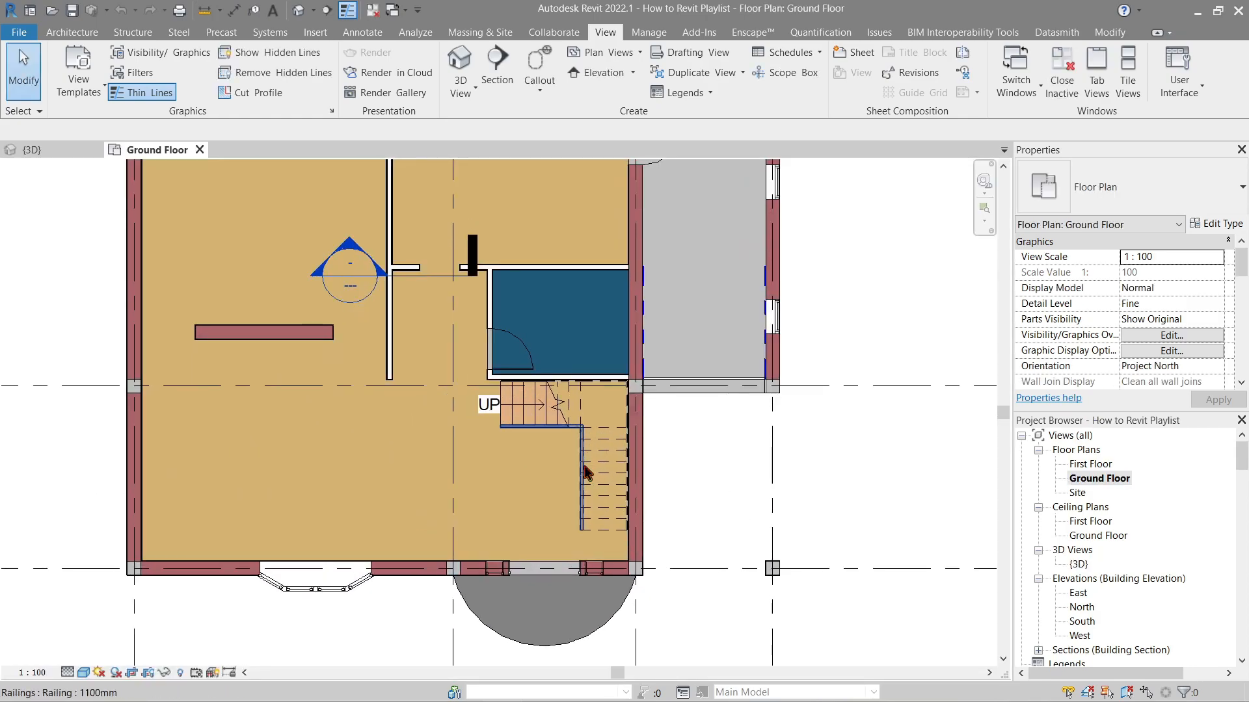
pyautogui.scroll(2, 500, 488)
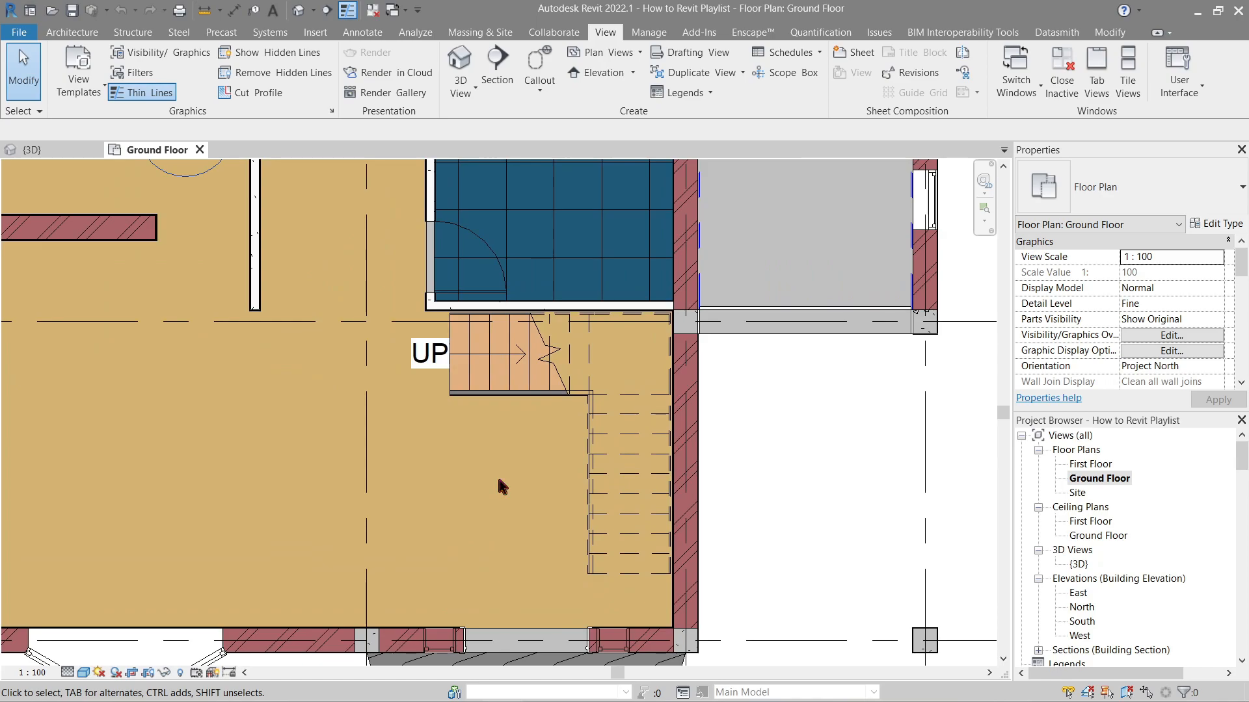
pyautogui.scroll(-1, 498, 480)
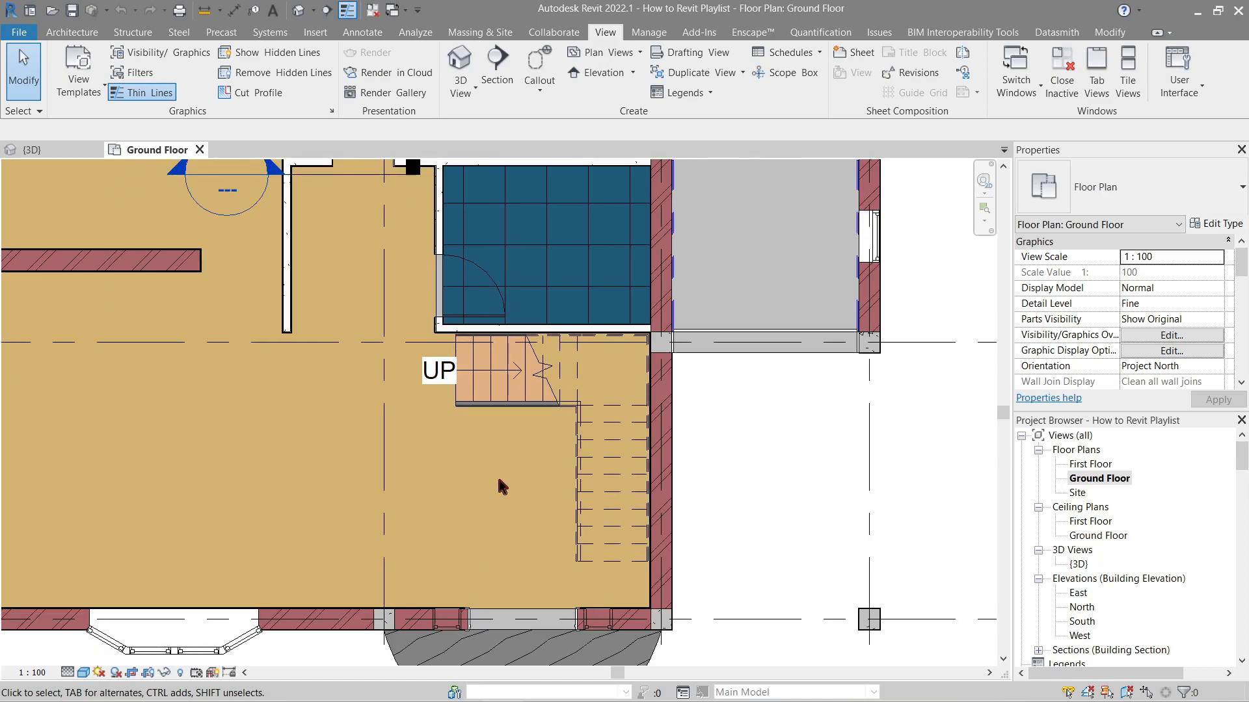
pyautogui.click(577, 397)
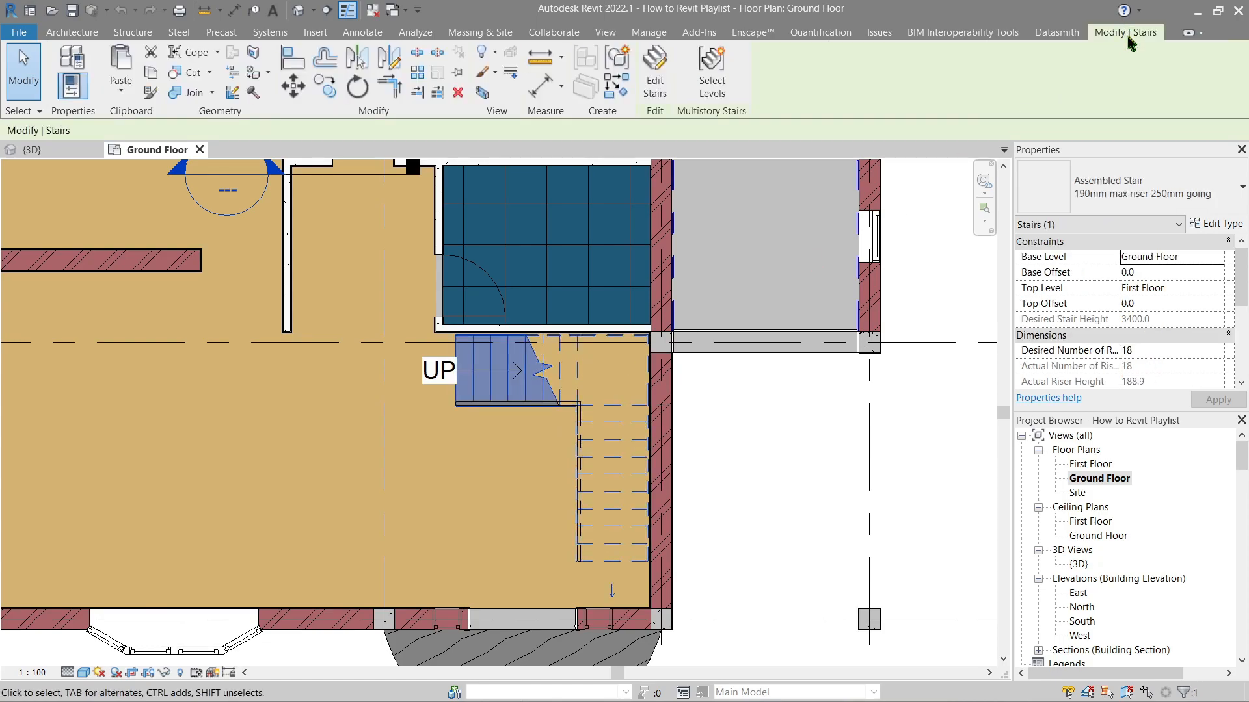
pyautogui.press('c')
pyautogui.press('c')
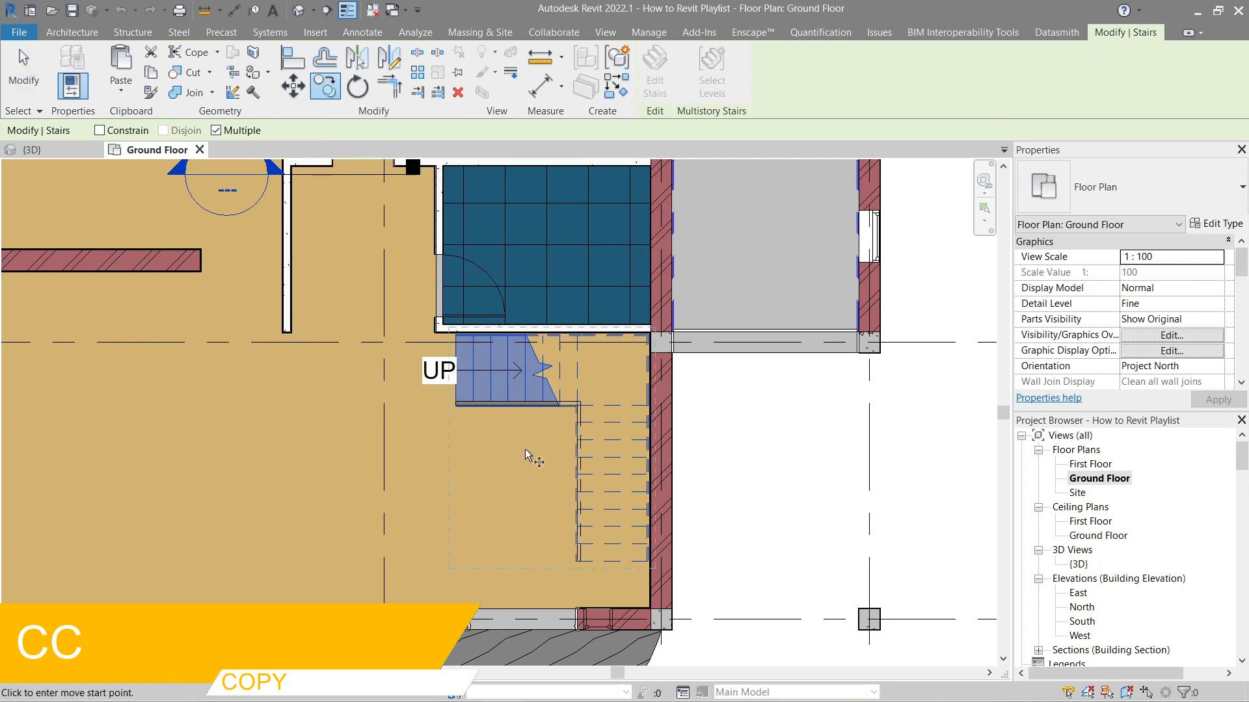
pyautogui.click(577, 403)
pyautogui.scroll(-4, 761, 421)
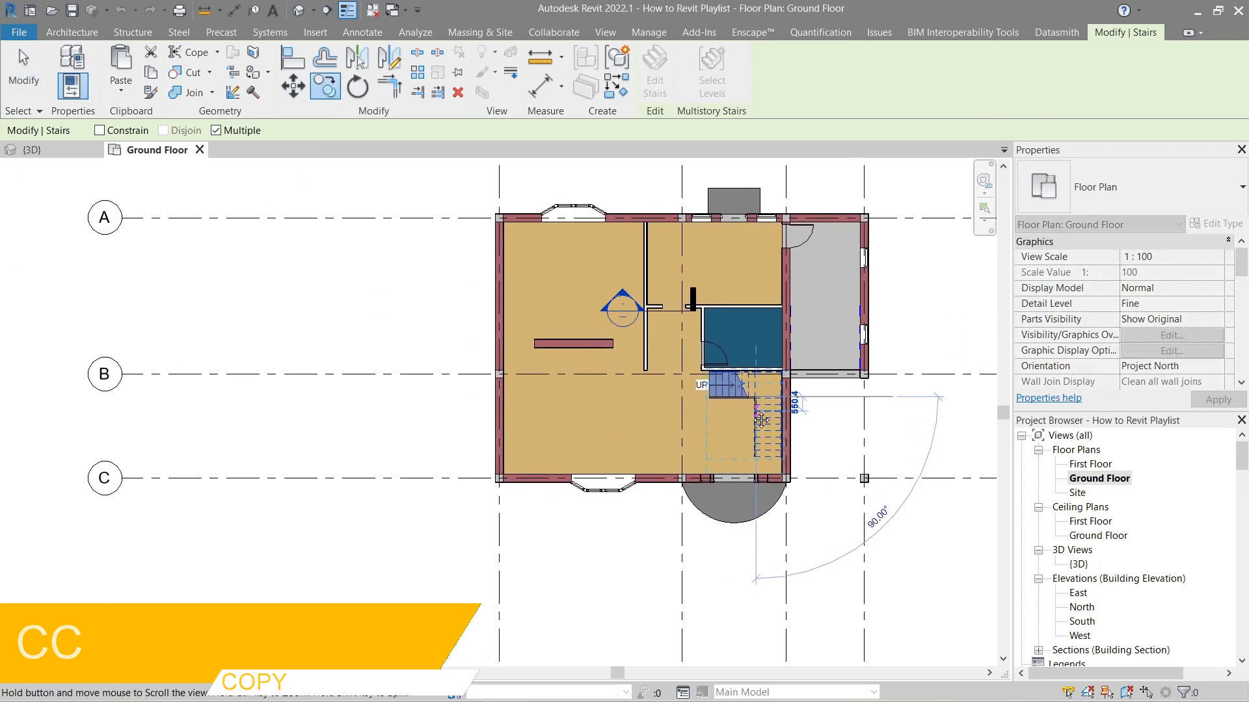
pyautogui.moveTo(307, 402); pyautogui.dragTo(519, 400, button='middle')
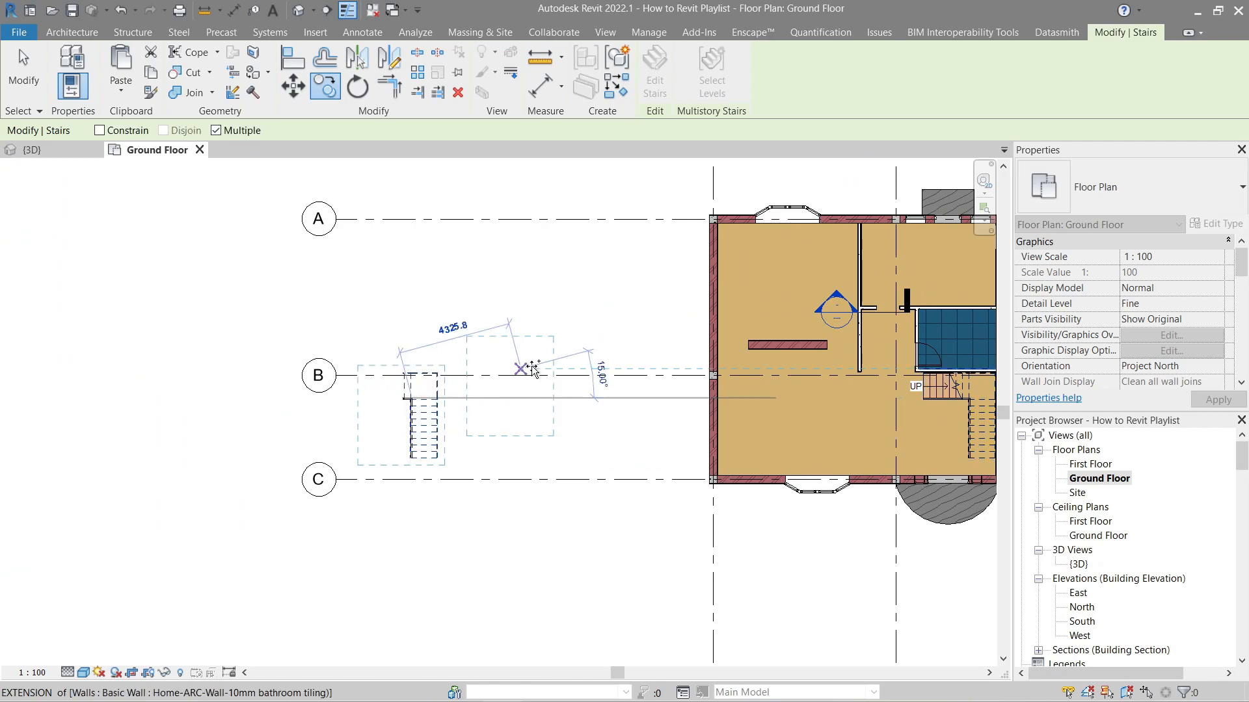
pyautogui.click(414, 402)
pyautogui.scroll(5, 420, 406)
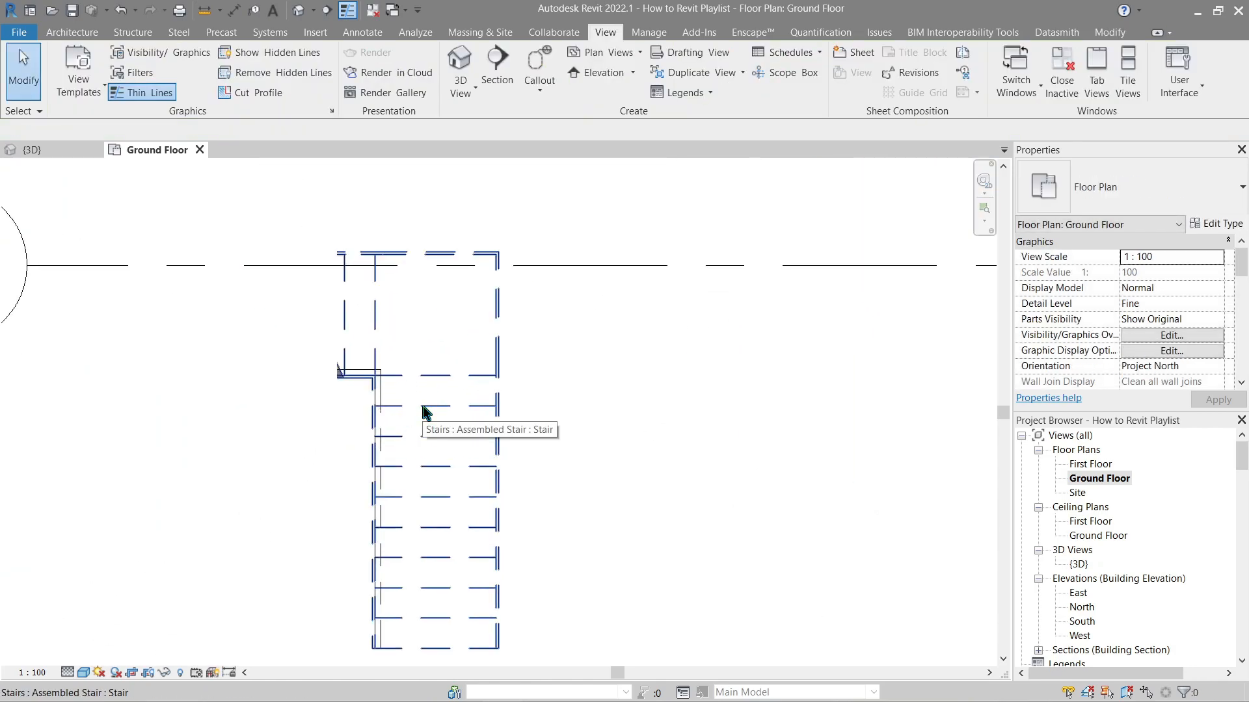
pyautogui.scroll(-3, 468, 401)
# - Return to the 3D view and review its annotation category overrides without changes
pyautogui.click(69, 156)
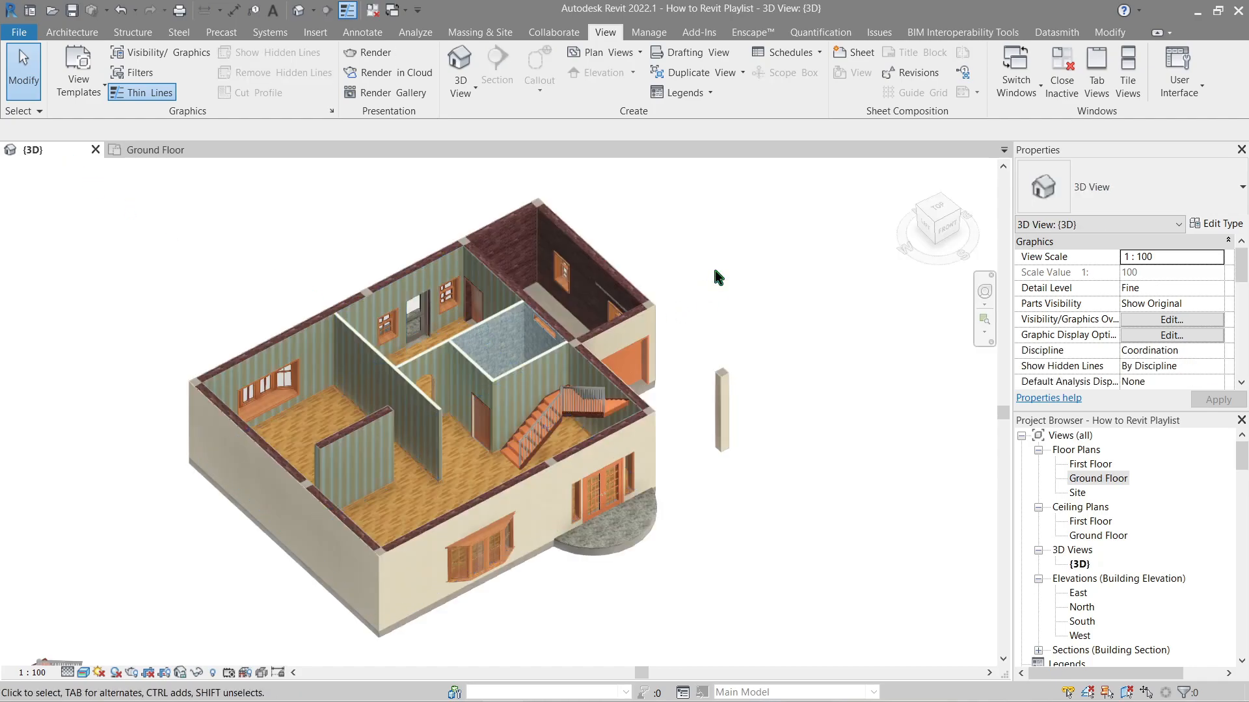
pyautogui.press('v')
pyautogui.press('v')
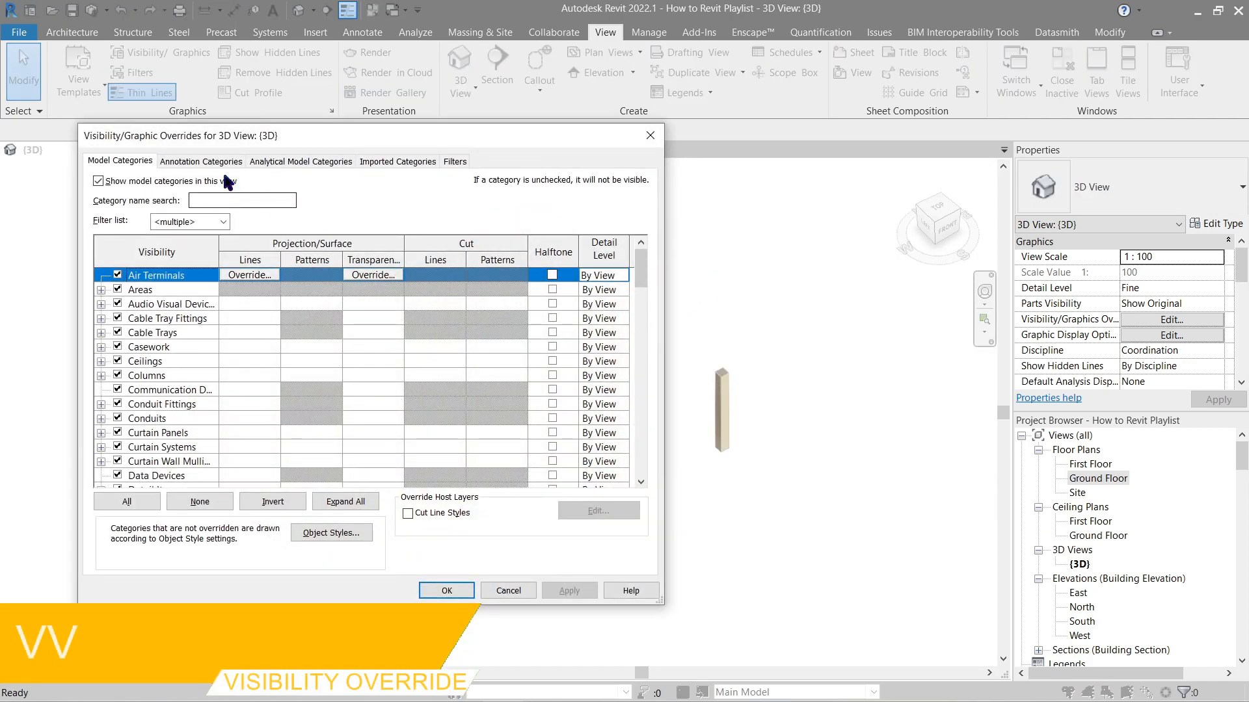
pyautogui.click(216, 162)
pyautogui.write('se')
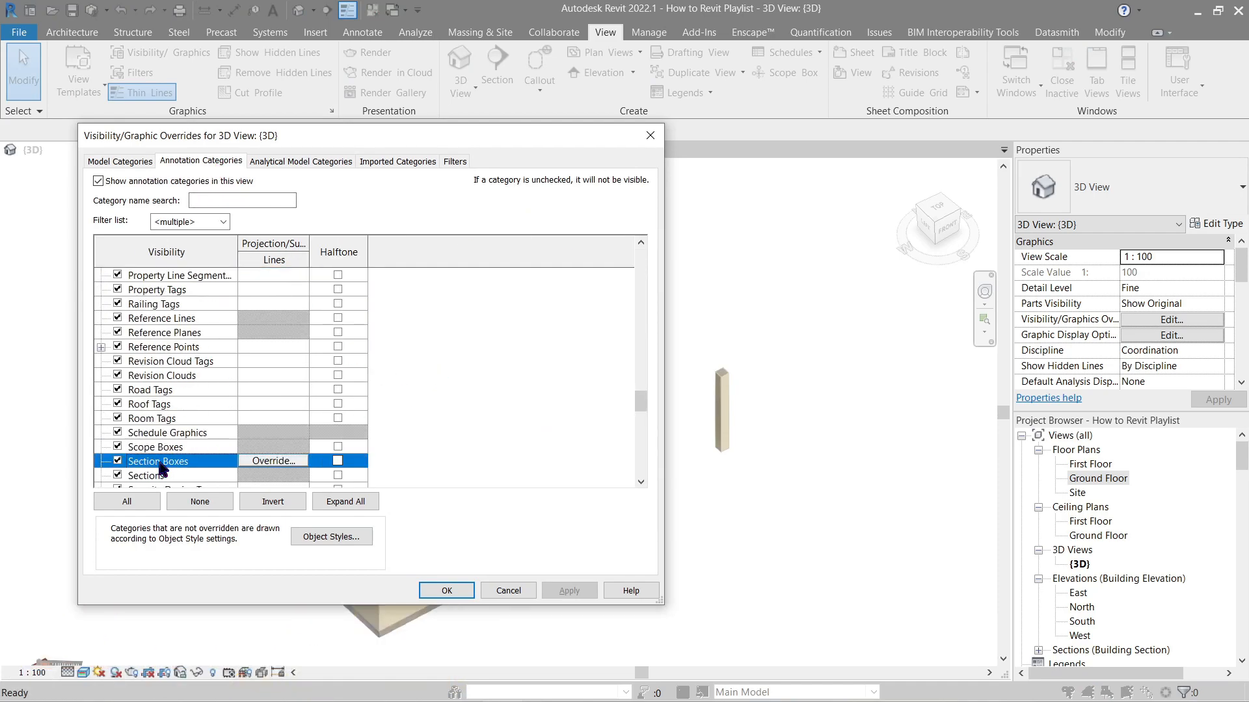
pyautogui.press('Return')
# - Enable the Section Box under Extents in the 3D view's properties
pyautogui.press('z')
pyautogui.press('r')
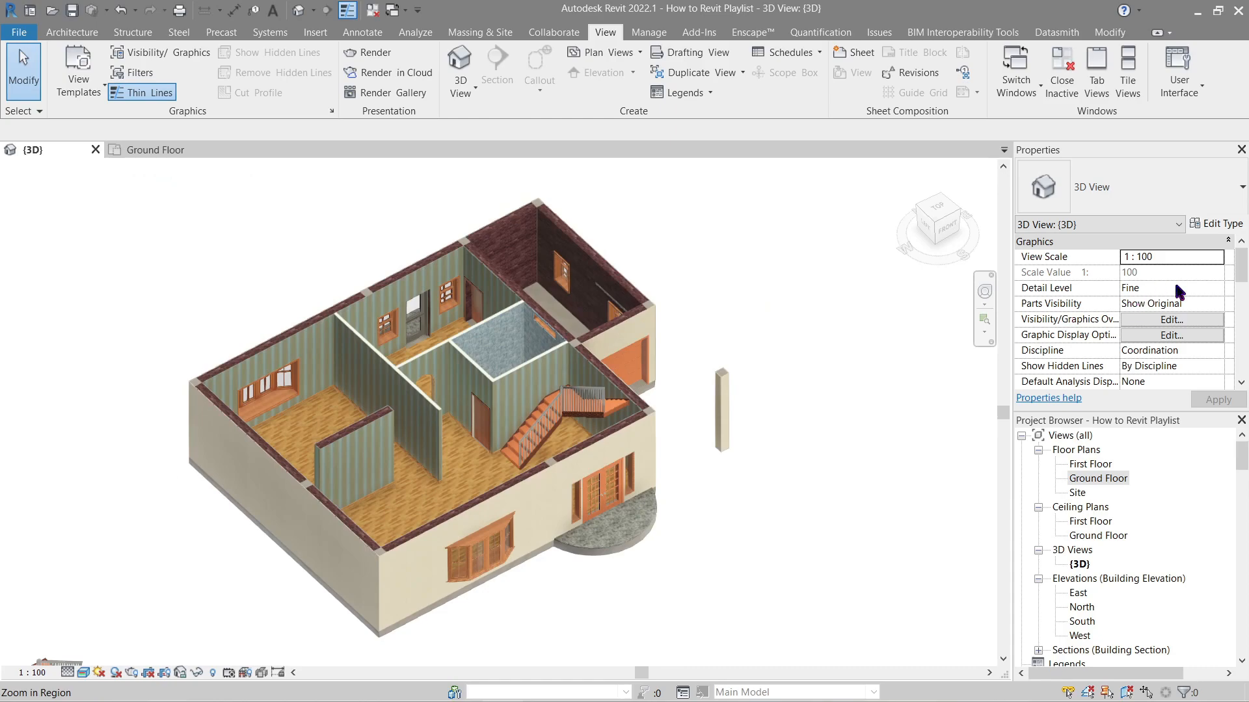
pyautogui.moveTo(1237, 270); pyautogui.dragTo(1241, 310)
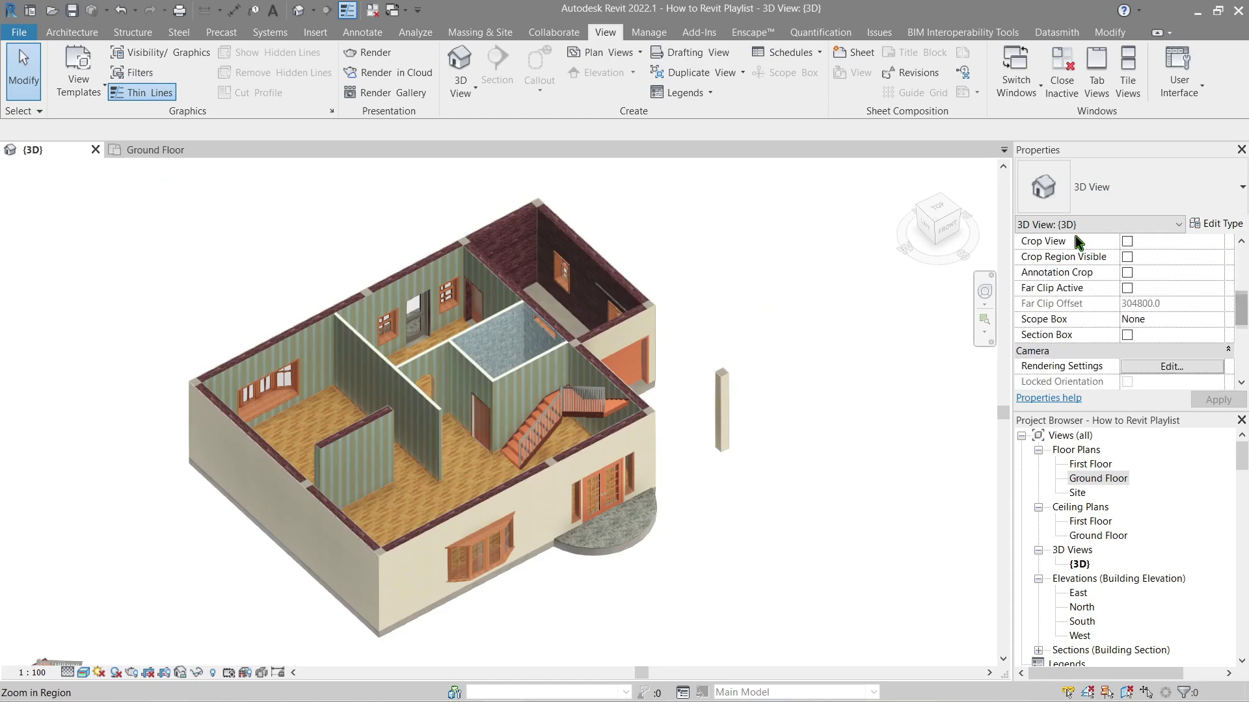
pyautogui.click(1127, 336)
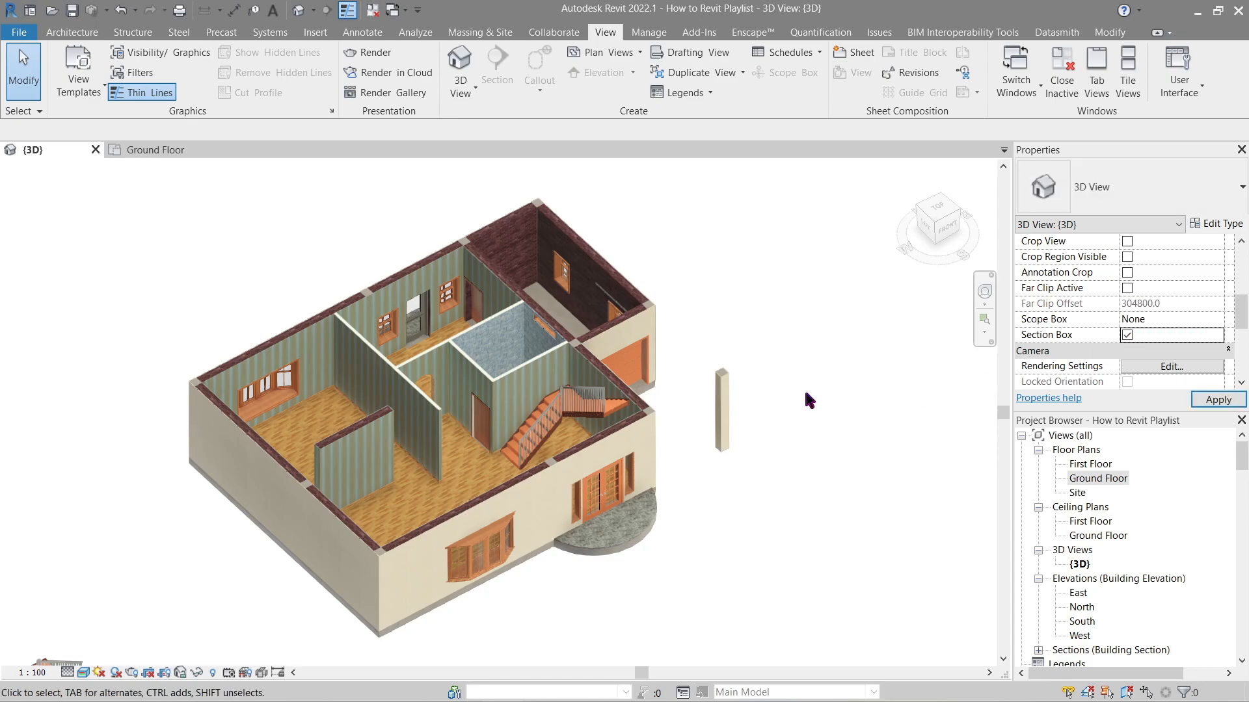
# - Tighten the section box grips from a top view so only the stair copy remains visible
pyautogui.click(825, 337)
pyautogui.moveTo(825, 337)
pyautogui.keyDown('shift'); pyautogui.mouseDown(button='middle')
pyautogui.moveTo(748, 424)
pyautogui.moveTo(617, 468)
pyautogui.moveTo(794, 320)
pyautogui.mouseUp(button='middle'); pyautogui.keyUp('shift')
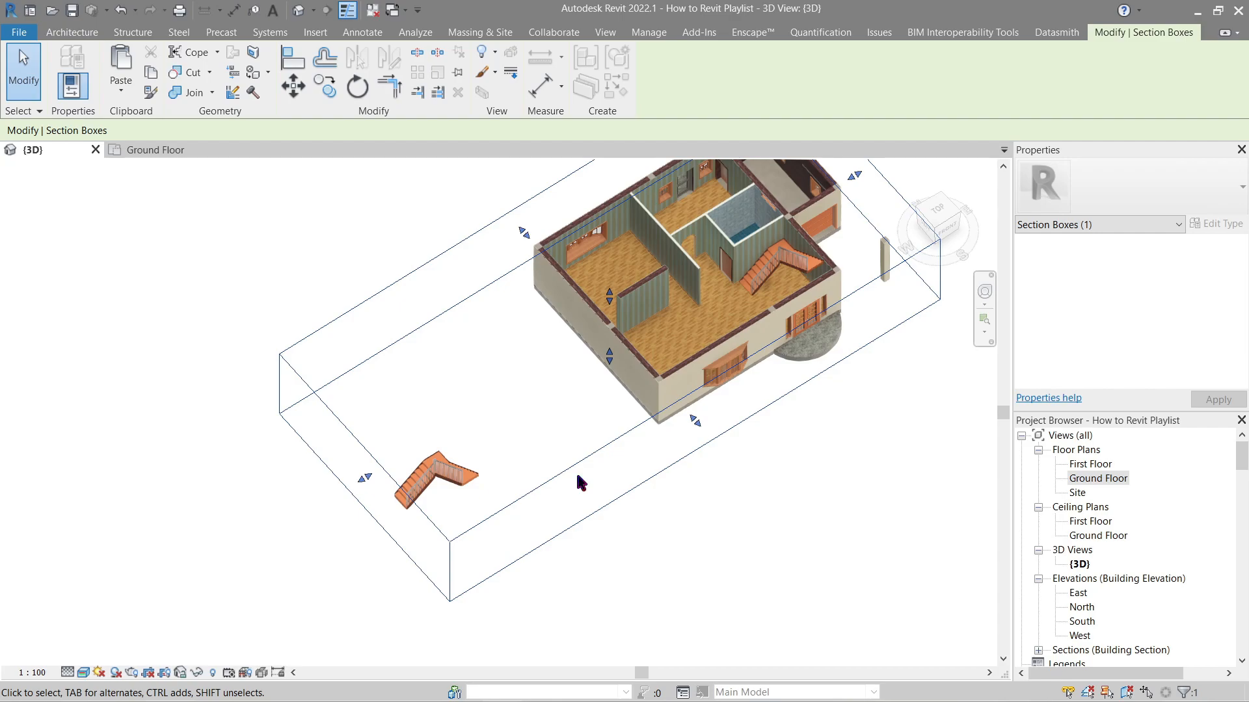
pyautogui.click(945, 219)
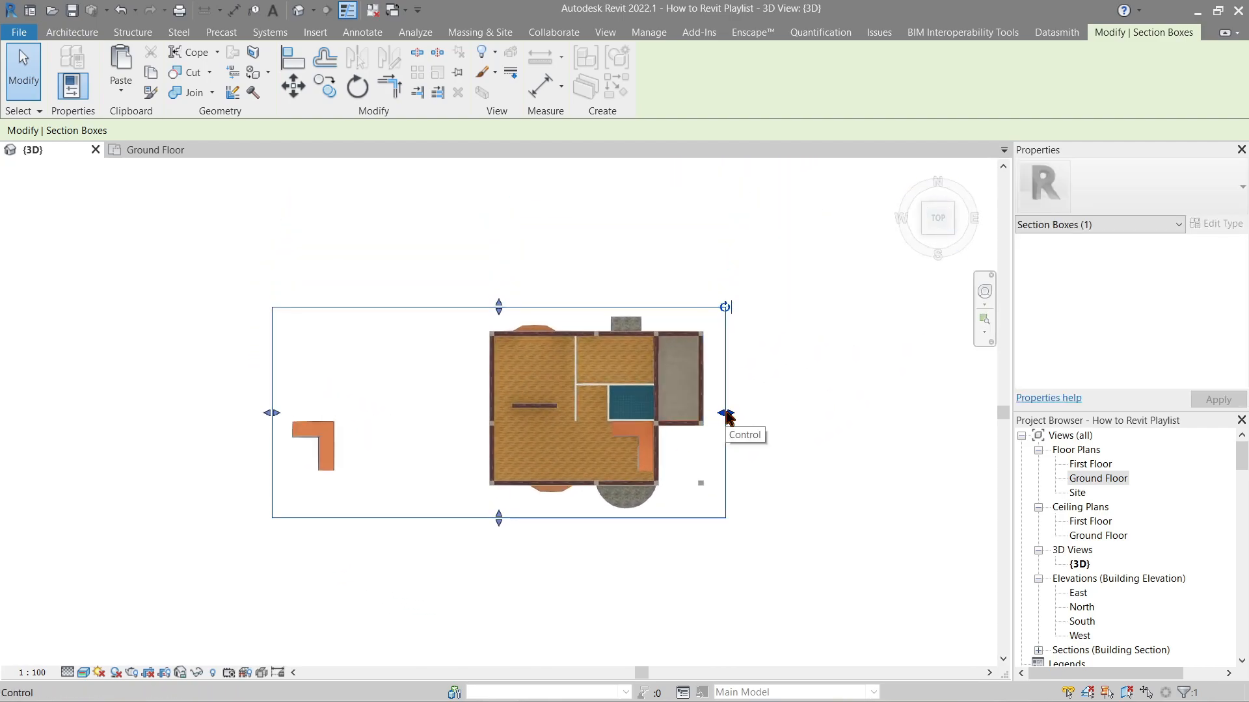
pyautogui.moveTo(726, 413); pyautogui.dragTo(642, 422)
pyautogui.moveTo(373, 443); pyautogui.dragTo(370, 443)
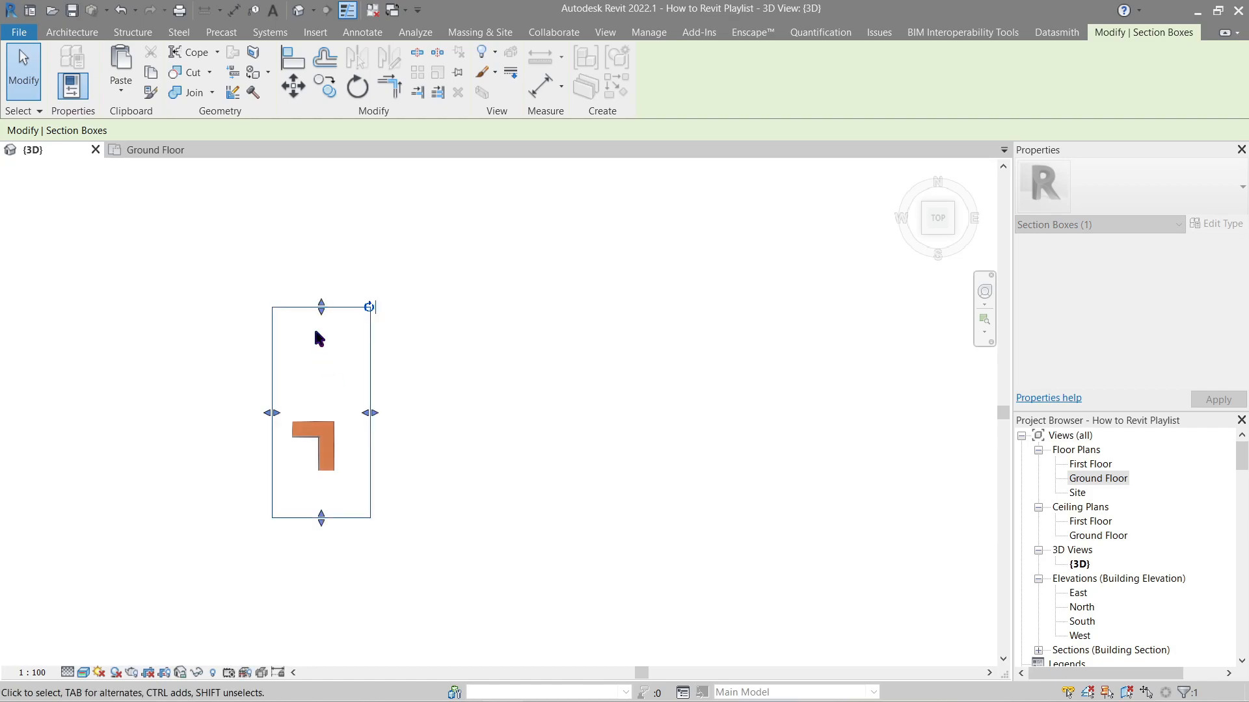
pyautogui.moveTo(316, 378); pyautogui.dragTo(315, 376)
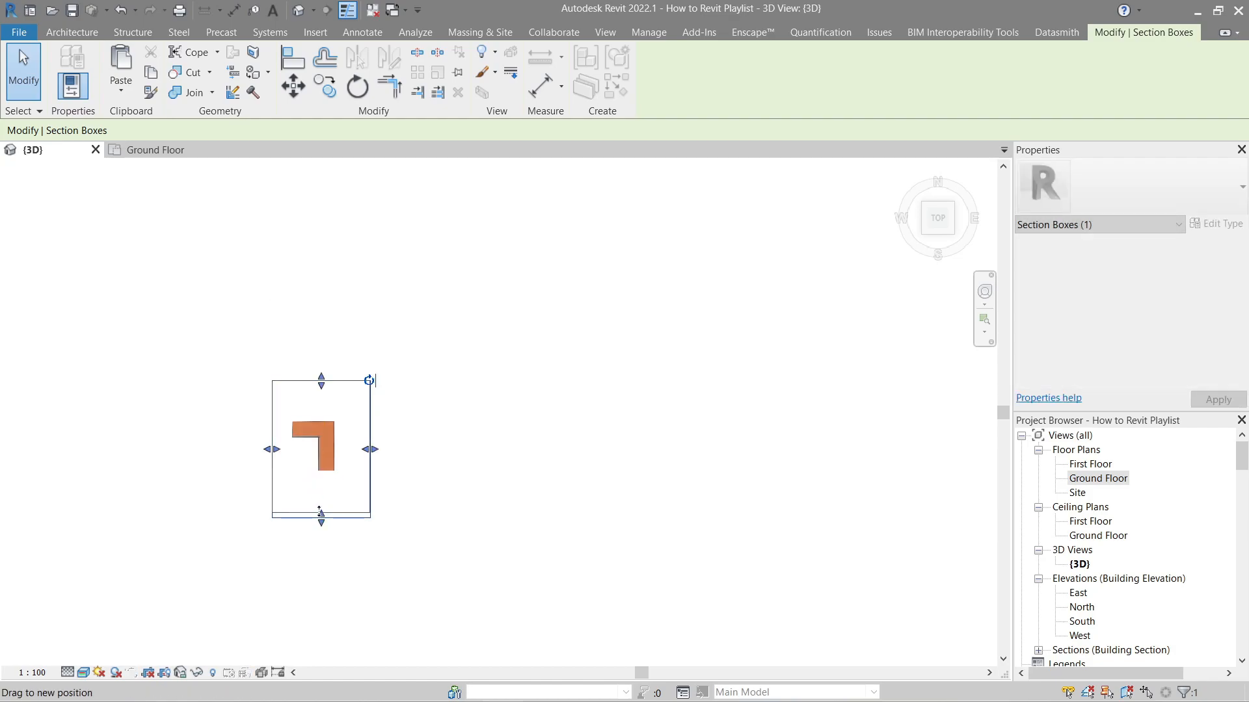
pyautogui.moveTo(321, 517); pyautogui.dragTo(321, 493)
pyautogui.click(500, 402)
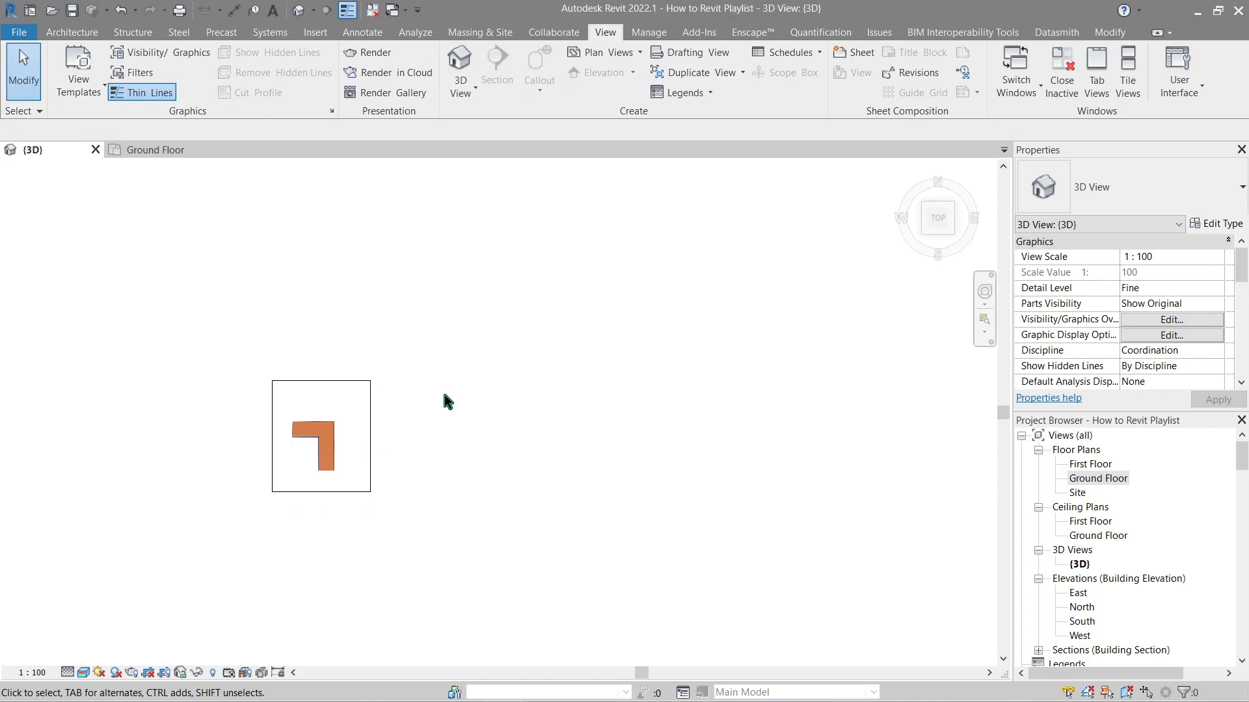
# - Hide the Section Boxes annotation category and orbit to an isometric view of the stair
pyautogui.press('v')
pyautogui.press('v')
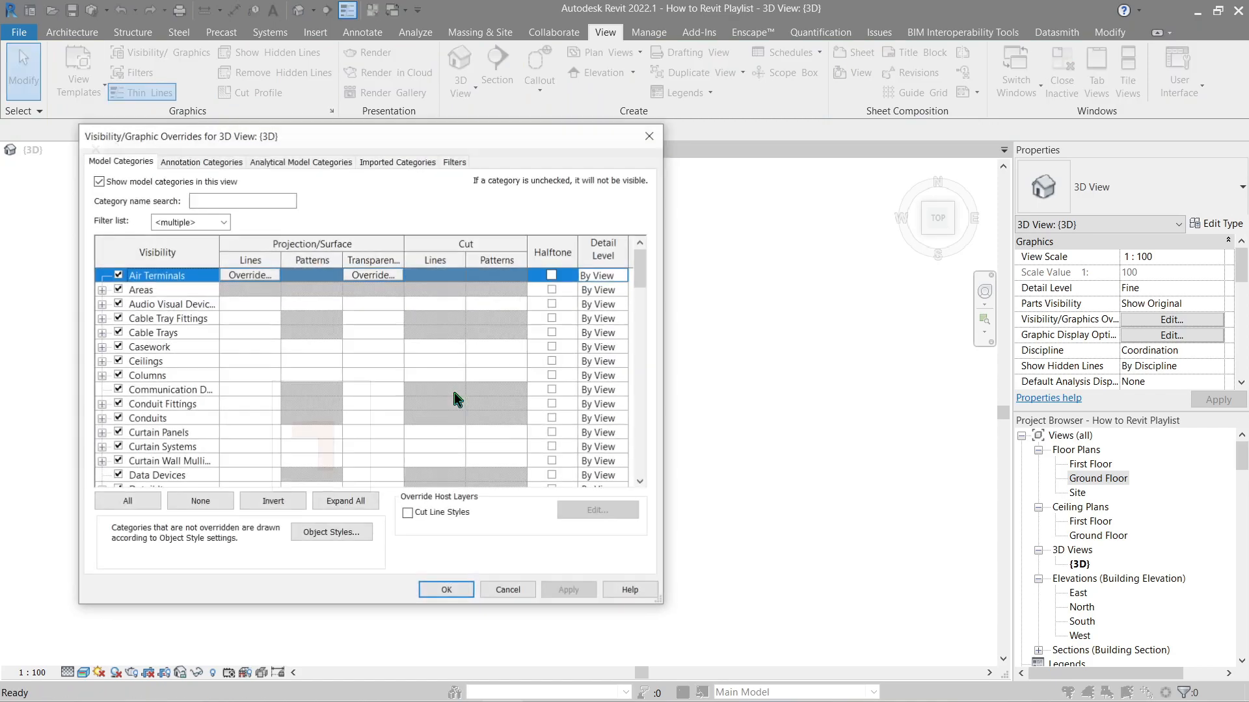
pyautogui.click(213, 161)
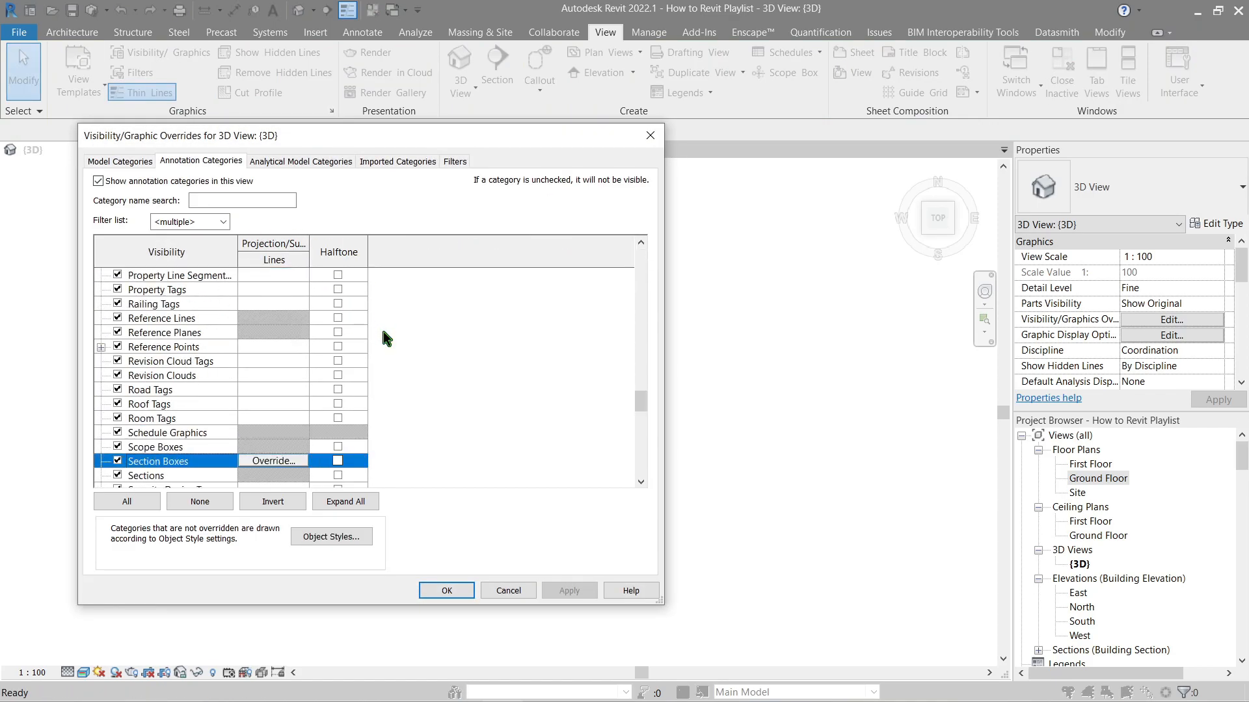
pyautogui.click(445, 592)
pyautogui.moveTo(472, 465)
pyautogui.keyDown('shift'); pyautogui.mouseDown(button='middle')
pyautogui.moveTo(525, 343)
pyautogui.moveTo(633, 324)
pyautogui.moveTo(577, 402)
pyautogui.moveTo(689, 269)
pyautogui.moveTo(577, 374)
pyautogui.moveTo(474, 357)
pyautogui.moveTo(541, 247)
pyautogui.moveTo(703, 150)
pyautogui.moveTo(694, 362)
pyautogui.moveTo(650, 449)
pyautogui.moveTo(664, 439)
pyautogui.mouseUp(button='middle'); pyautogui.keyUp('shift')
pyautogui.click(524, 343)
pyautogui.click(633, 323)
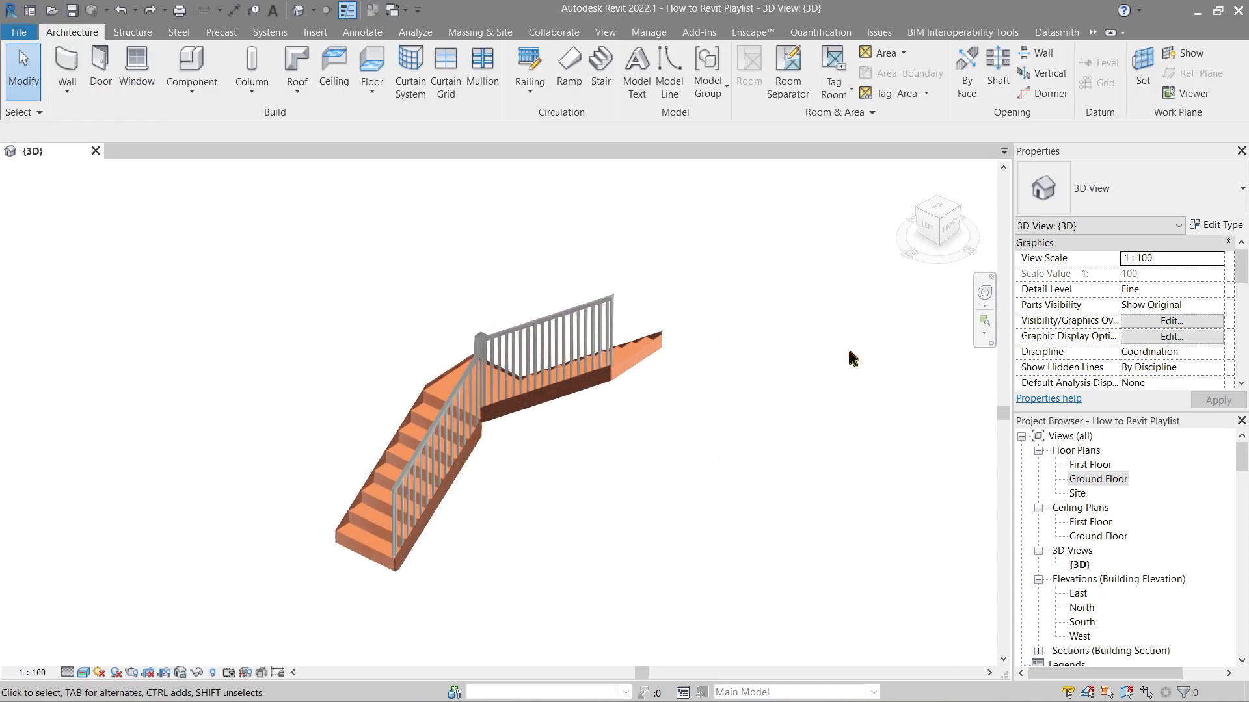
# - Delete the existing railing from the copied stair, leaving bare steps and landing
pyautogui.click(602, 315)
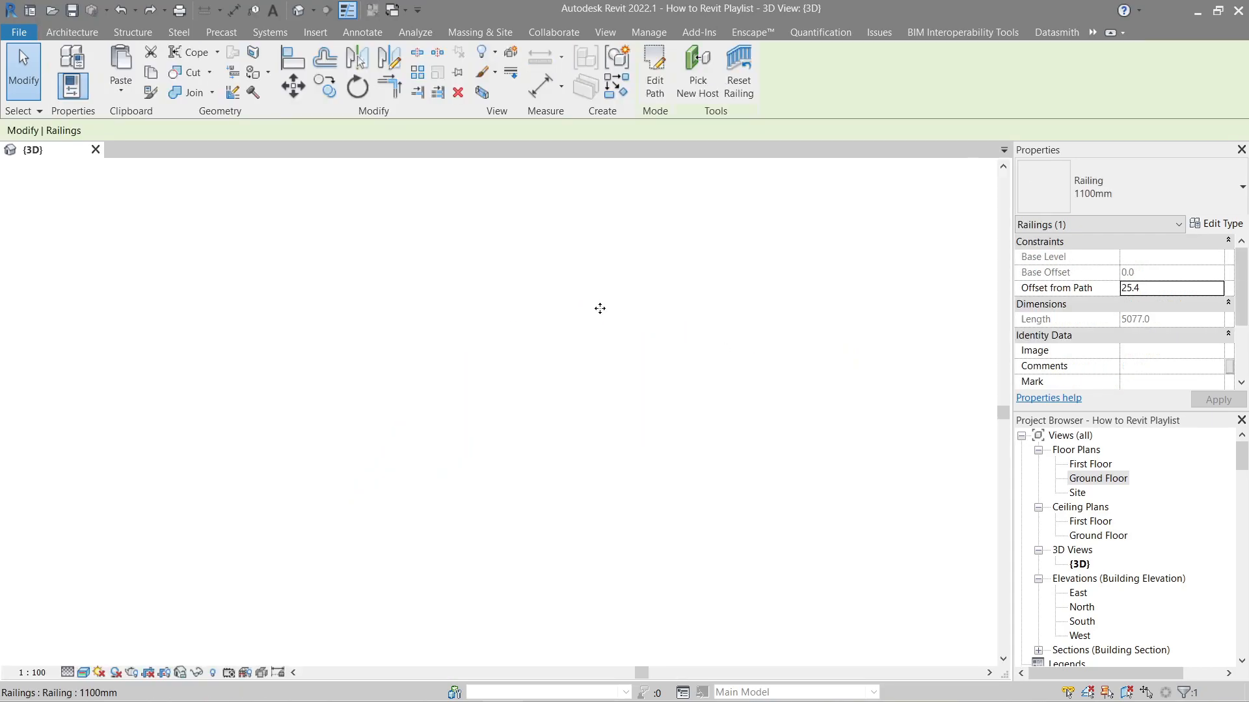
pyautogui.click(708, 245)
pyautogui.click(613, 307)
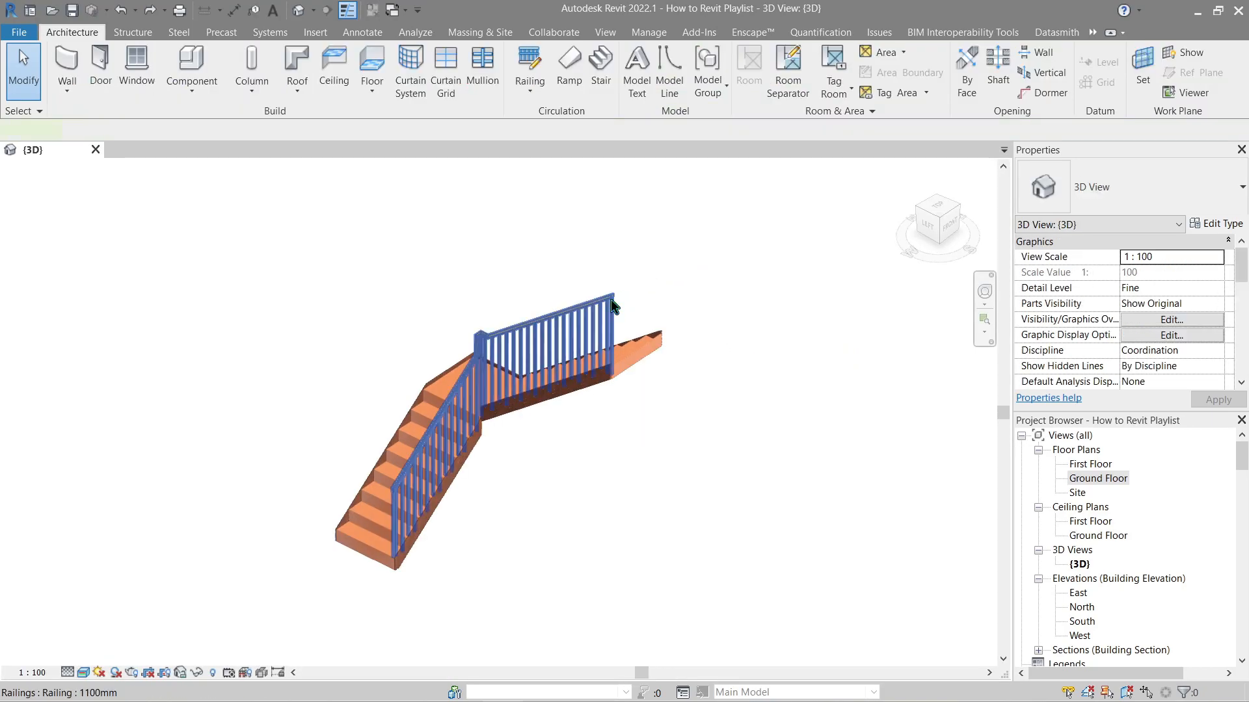
pyautogui.press('Delete')
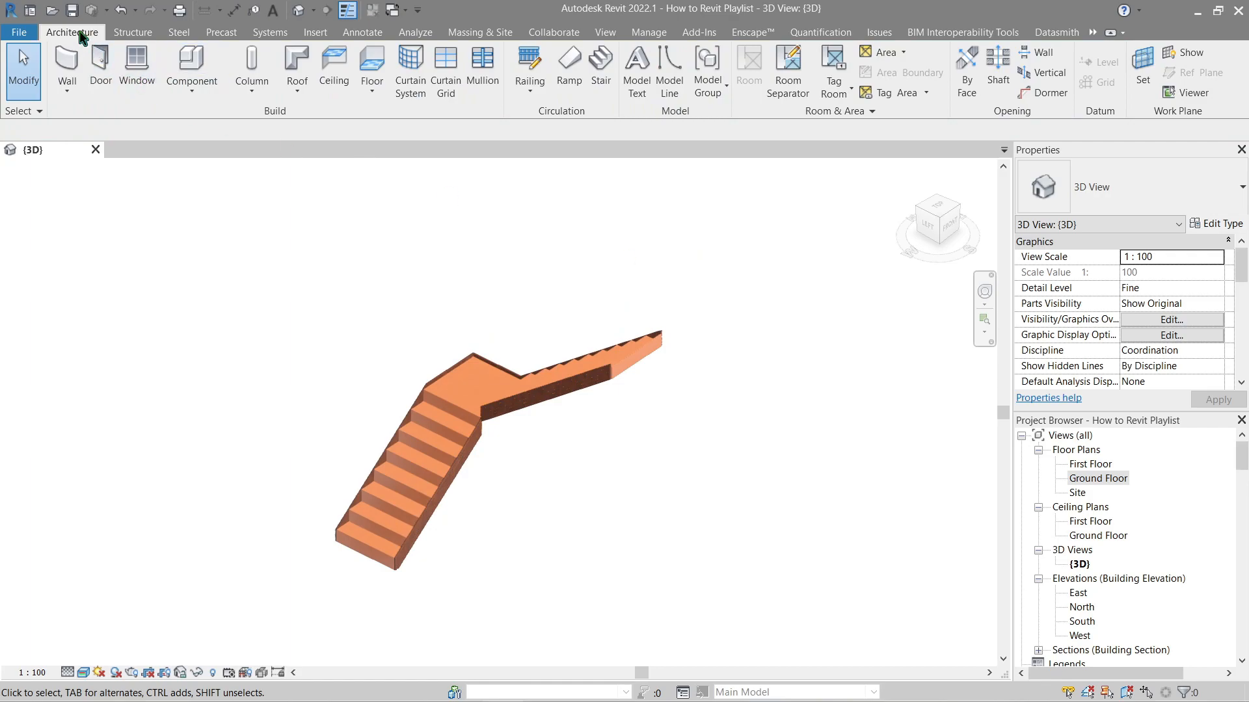
pyautogui.click(532, 97)
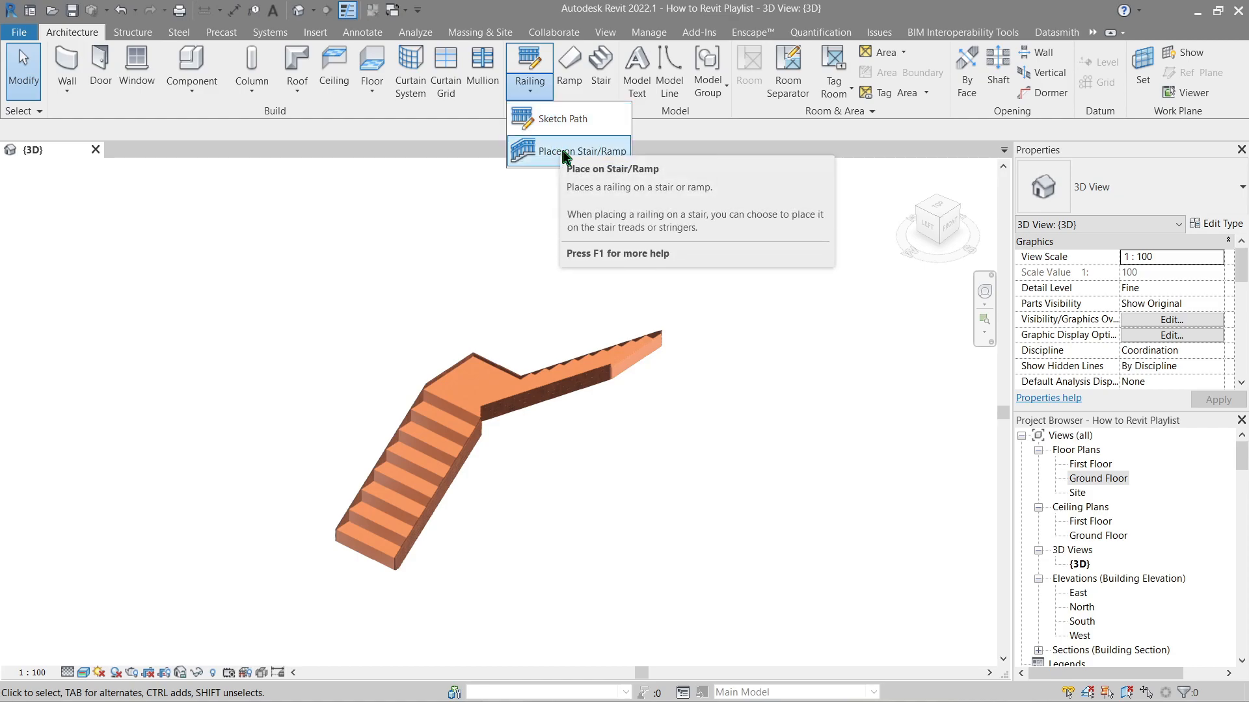
# - Place stringer-positioned railings along the copied stair
pyautogui.click(562, 151)
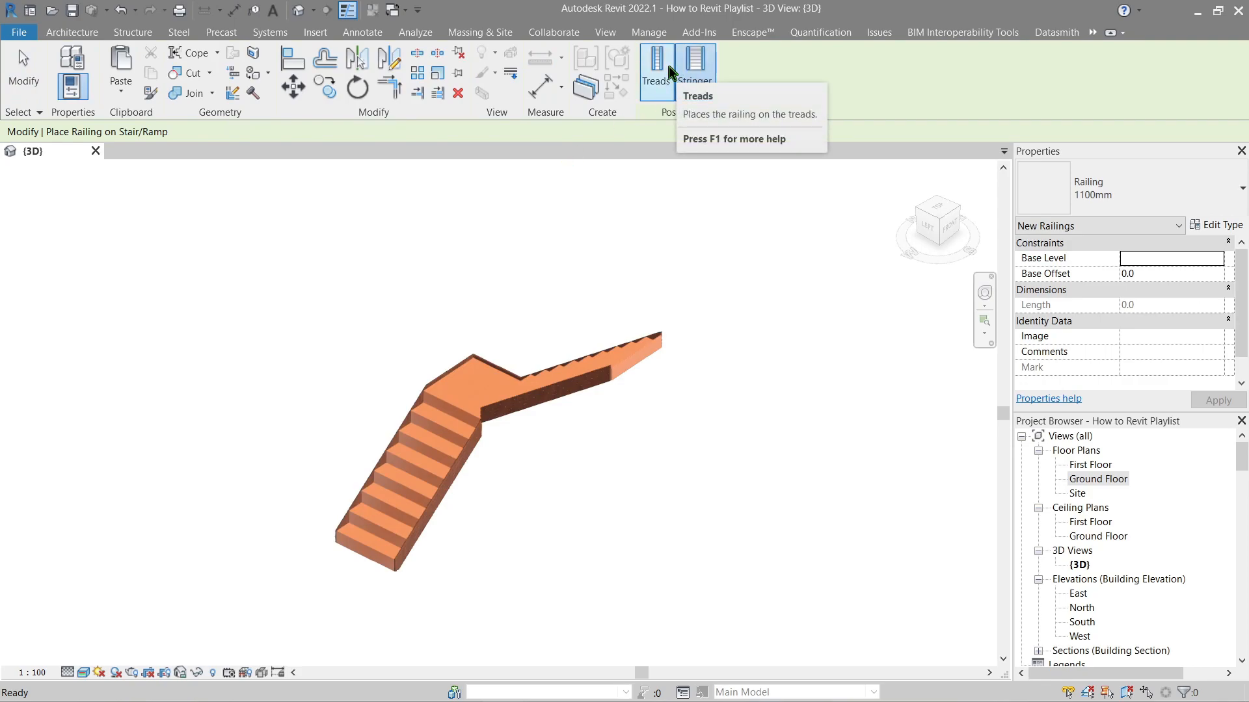
pyautogui.scroll(3, 352, 593)
pyautogui.scroll(2, 474, 488)
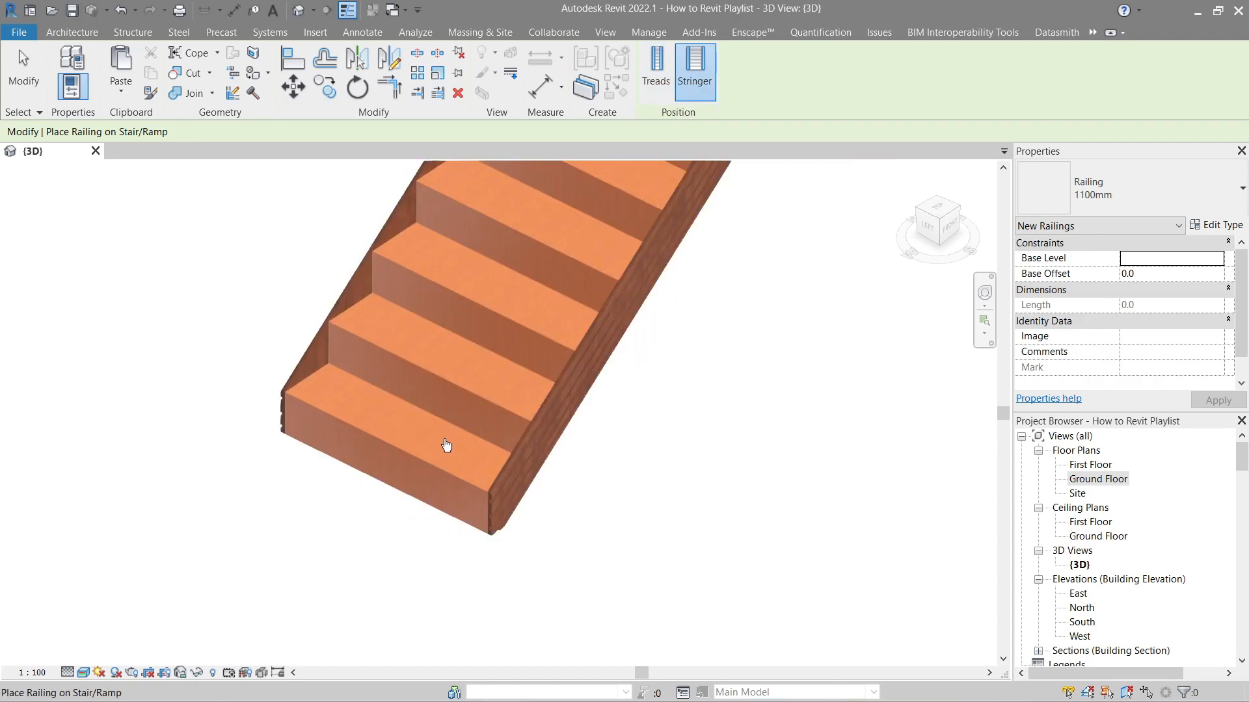
pyautogui.scroll(-2, 439, 483)
pyautogui.scroll(2, 457, 474)
pyautogui.scroll(2, 490, 475)
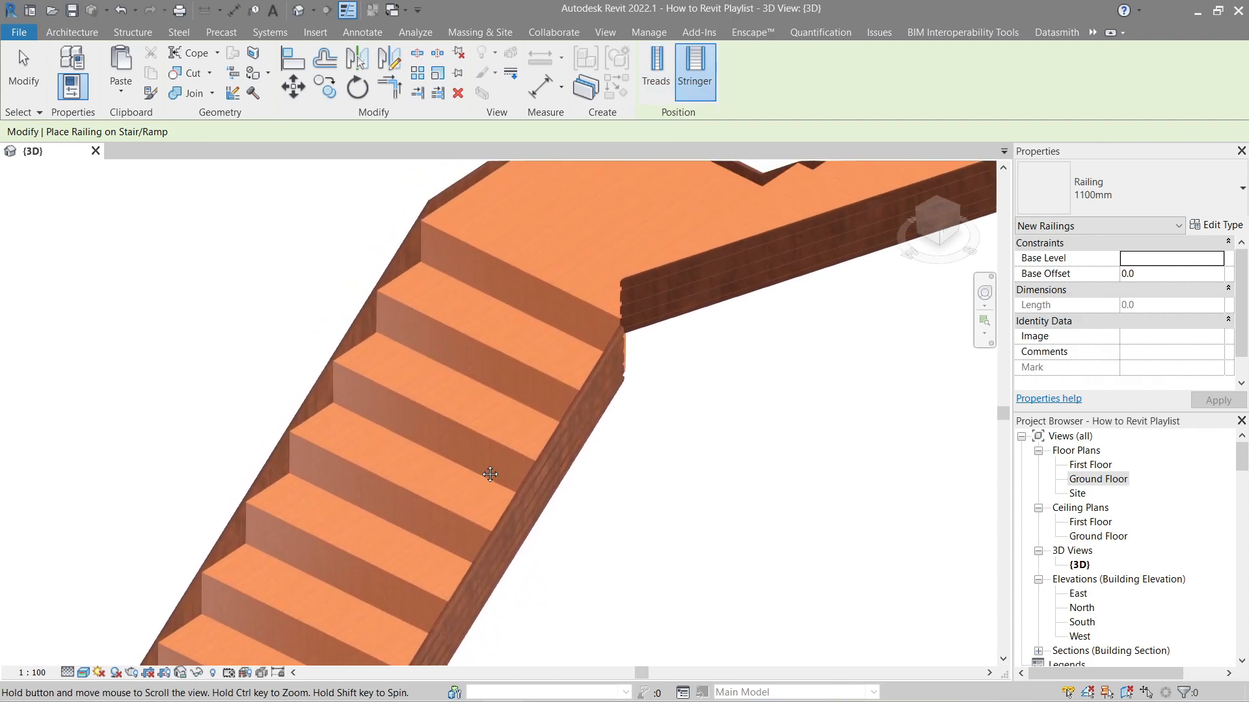
pyautogui.scroll(2, 537, 326)
pyautogui.scroll(2, 536, 295)
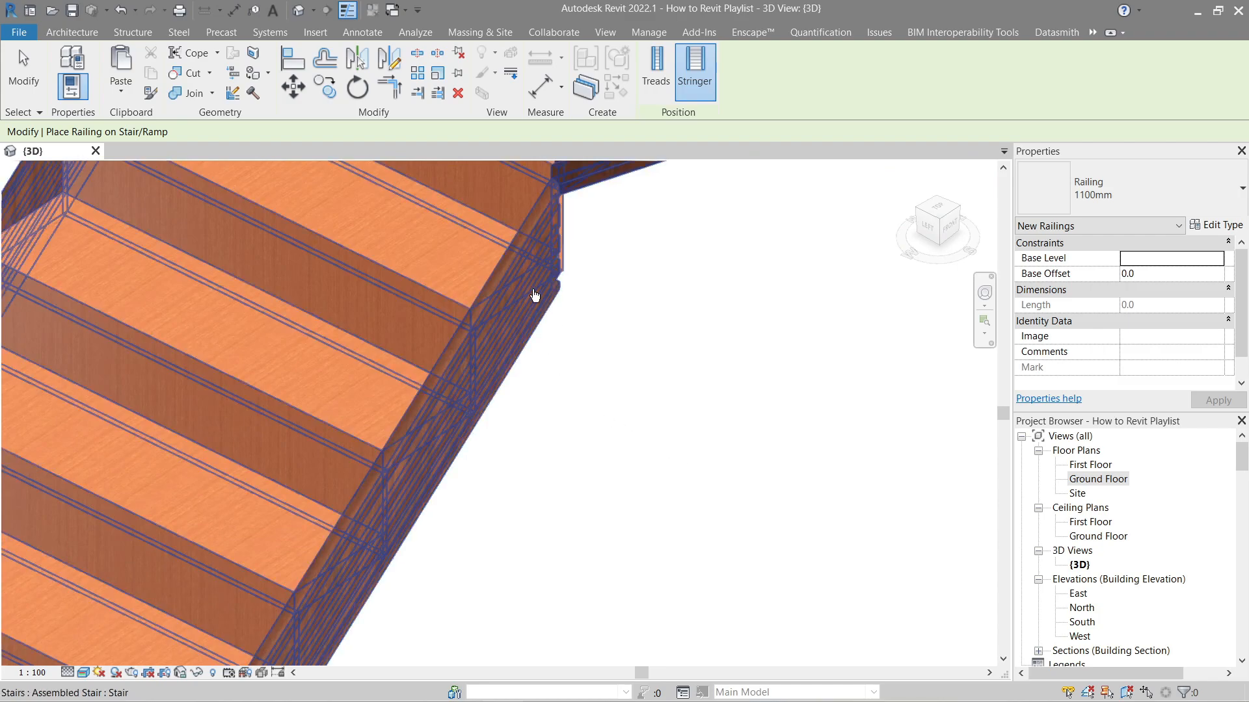
pyautogui.scroll(2, 609, 381)
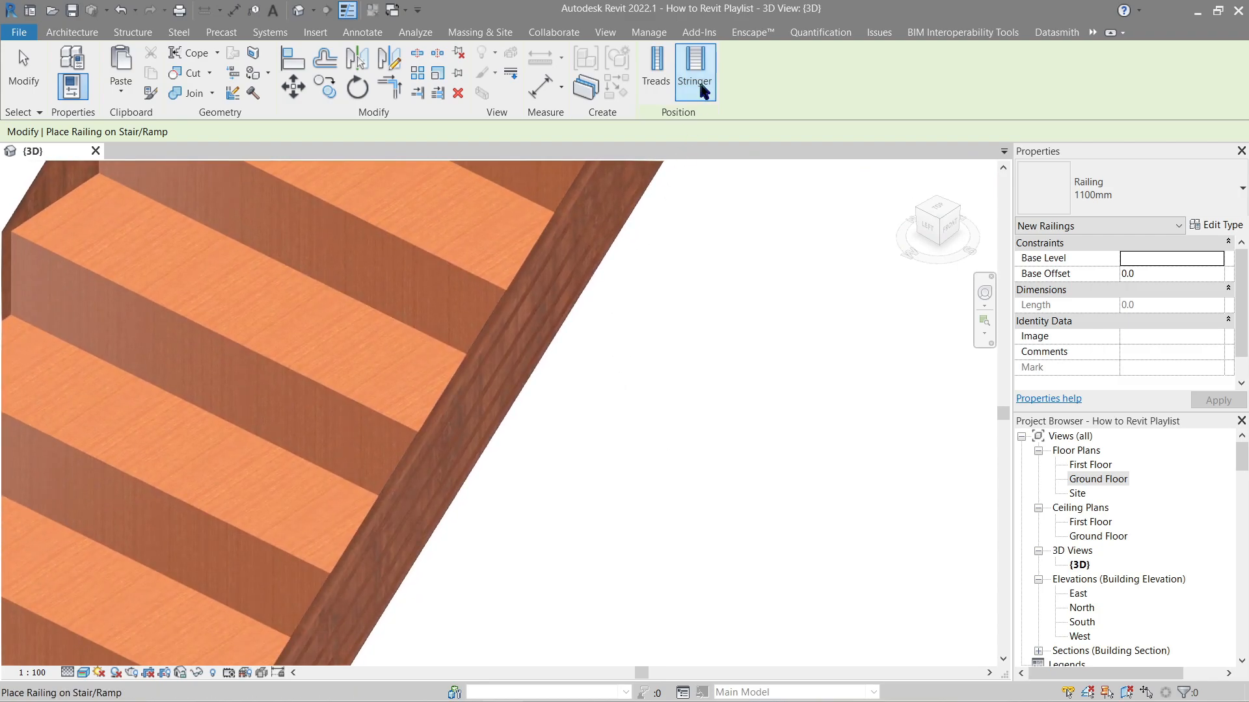
pyautogui.scroll(-2, 683, 354)
pyautogui.scroll(-1, 654, 420)
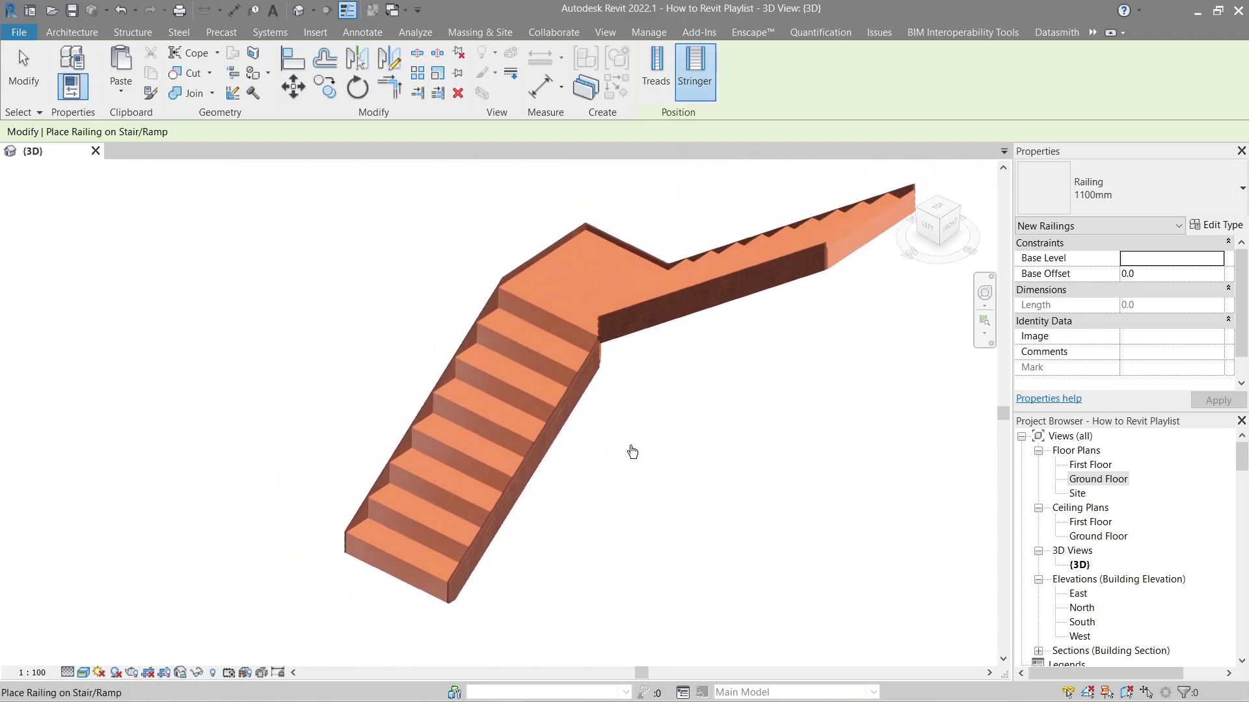
pyautogui.click(548, 389)
pyautogui.scroll(3, 470, 590)
pyautogui.scroll(3, 472, 597)
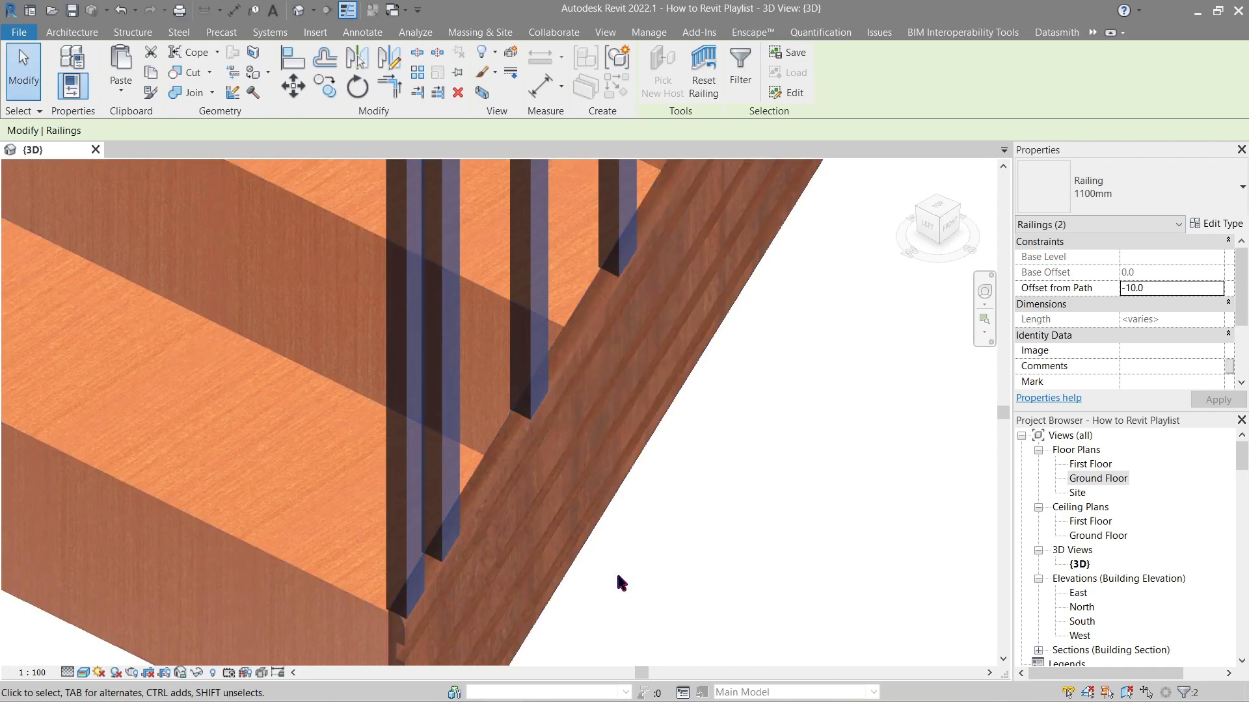
pyautogui.scroll(-3, 618, 582)
pyautogui.moveTo(617, 583); pyautogui.dragTo(705, 563, button='middle')
pyautogui.press('Escape')
pyautogui.scroll(2, 683, 439)
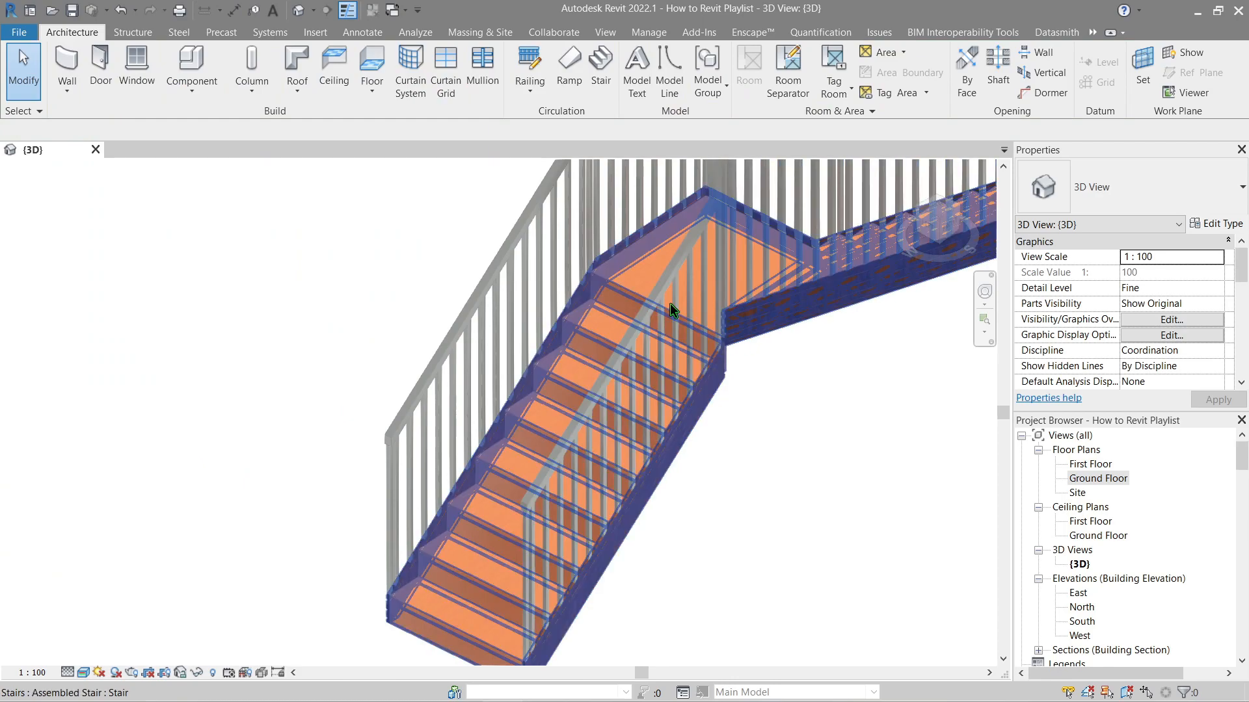
# - Review the new railings, then delete them so the stair is bare again
pyautogui.click(670, 304)
pyautogui.click(690, 253)
pyautogui.press('Escape')
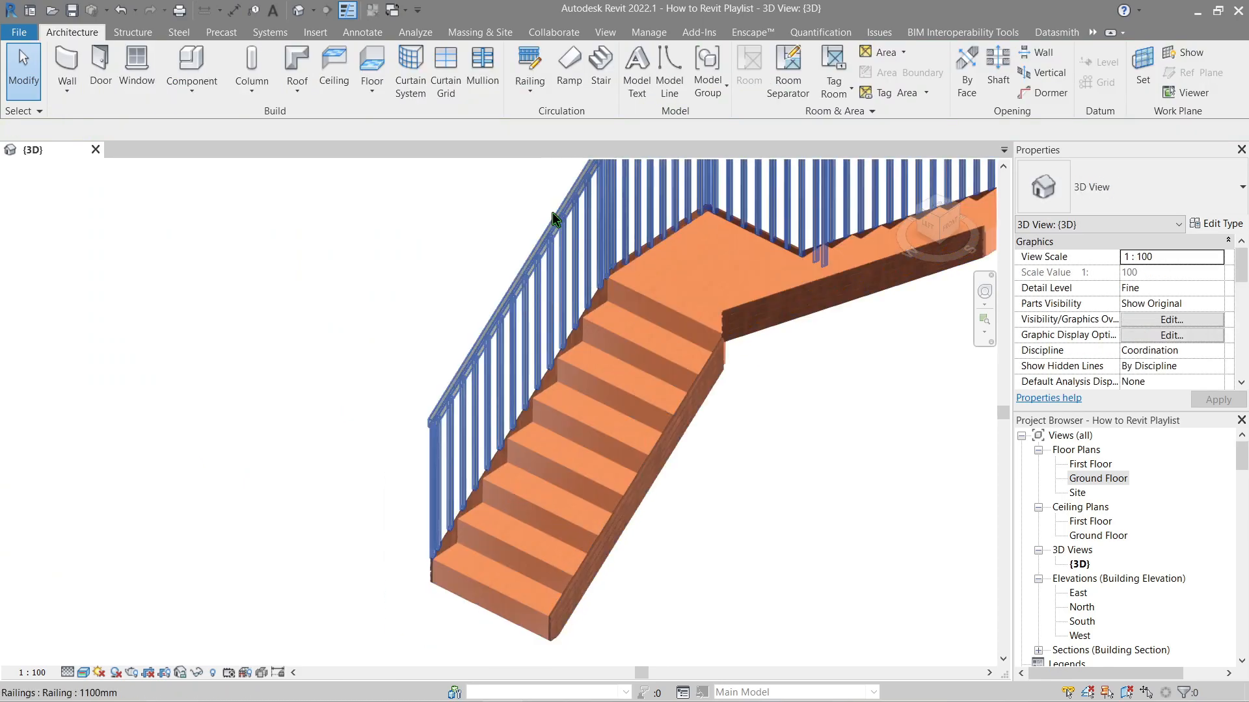
pyautogui.click(553, 211)
pyautogui.press('Delete')
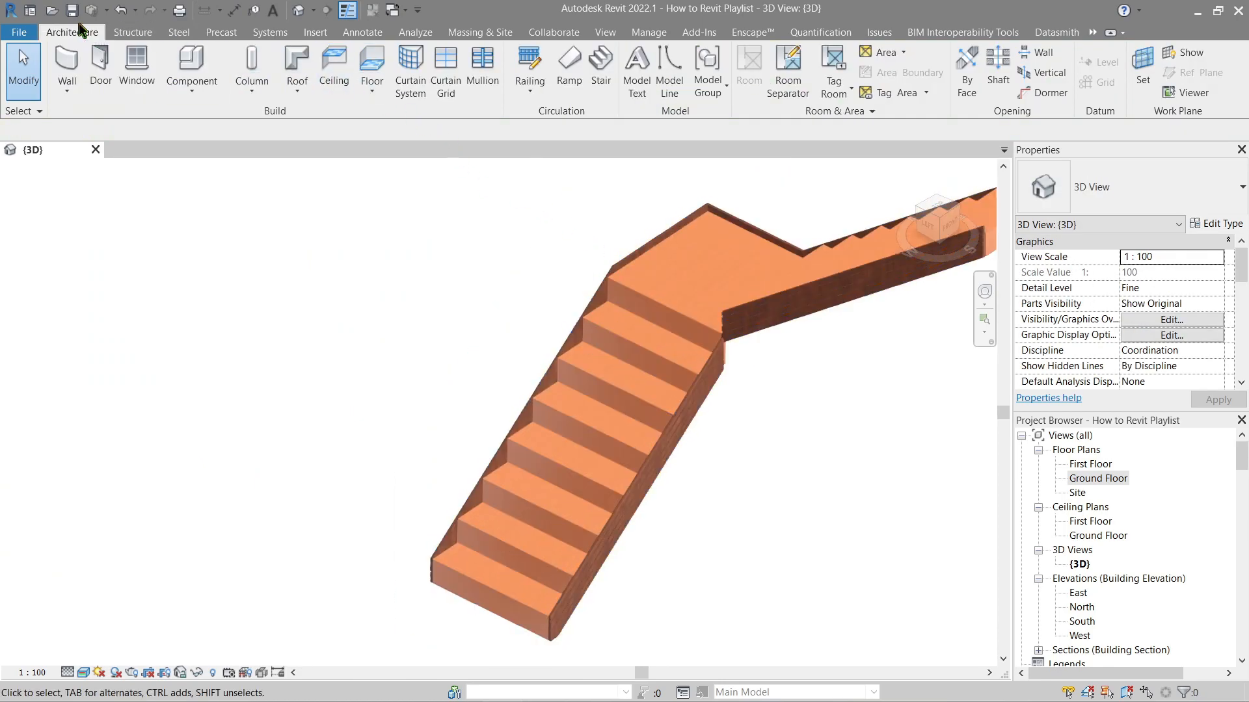
# - Place railings on both sides of the stair with the Treads position option
pyautogui.click(530, 86)
pyautogui.click(562, 154)
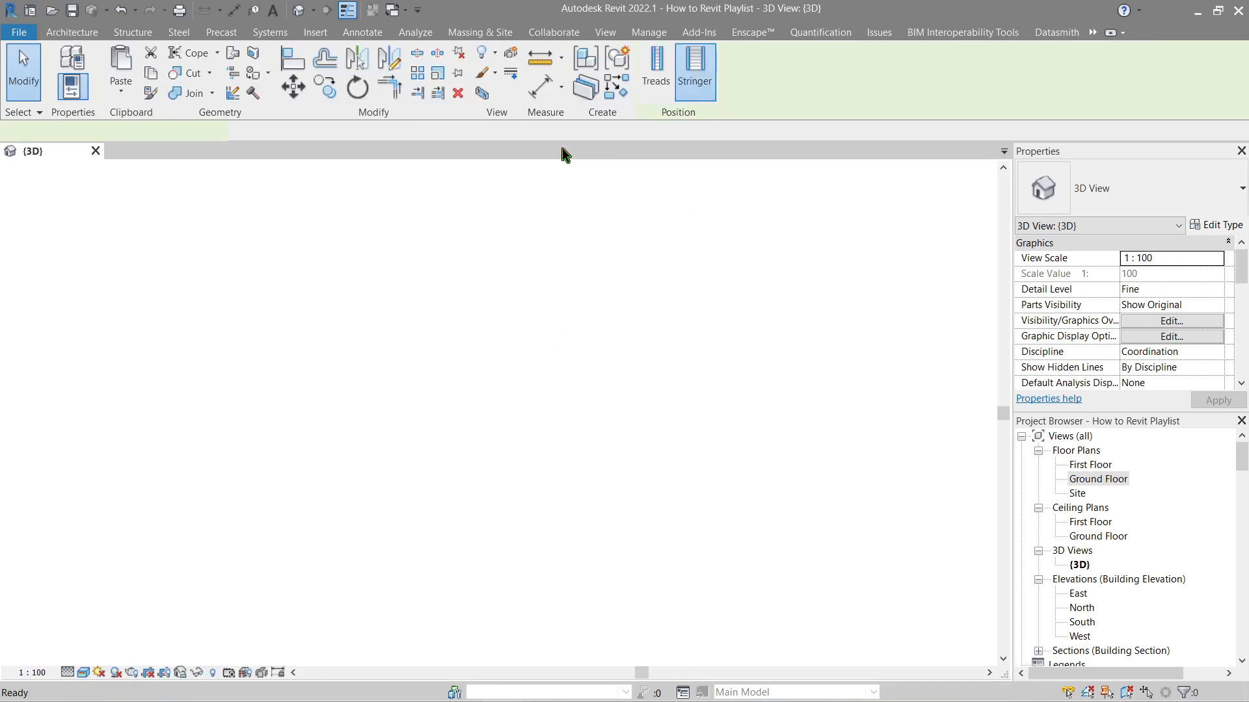
pyautogui.click(664, 73)
pyautogui.scroll(4, 613, 551)
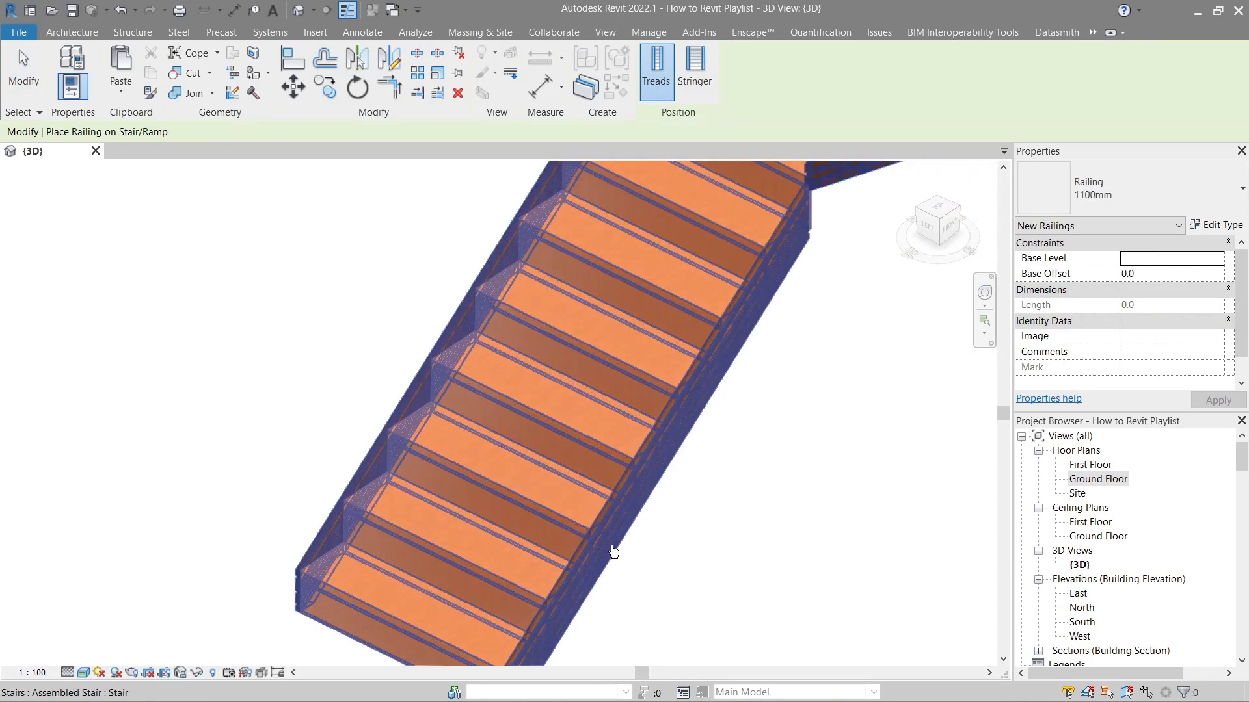
pyautogui.scroll(2, 520, 511)
pyautogui.scroll(2, 499, 543)
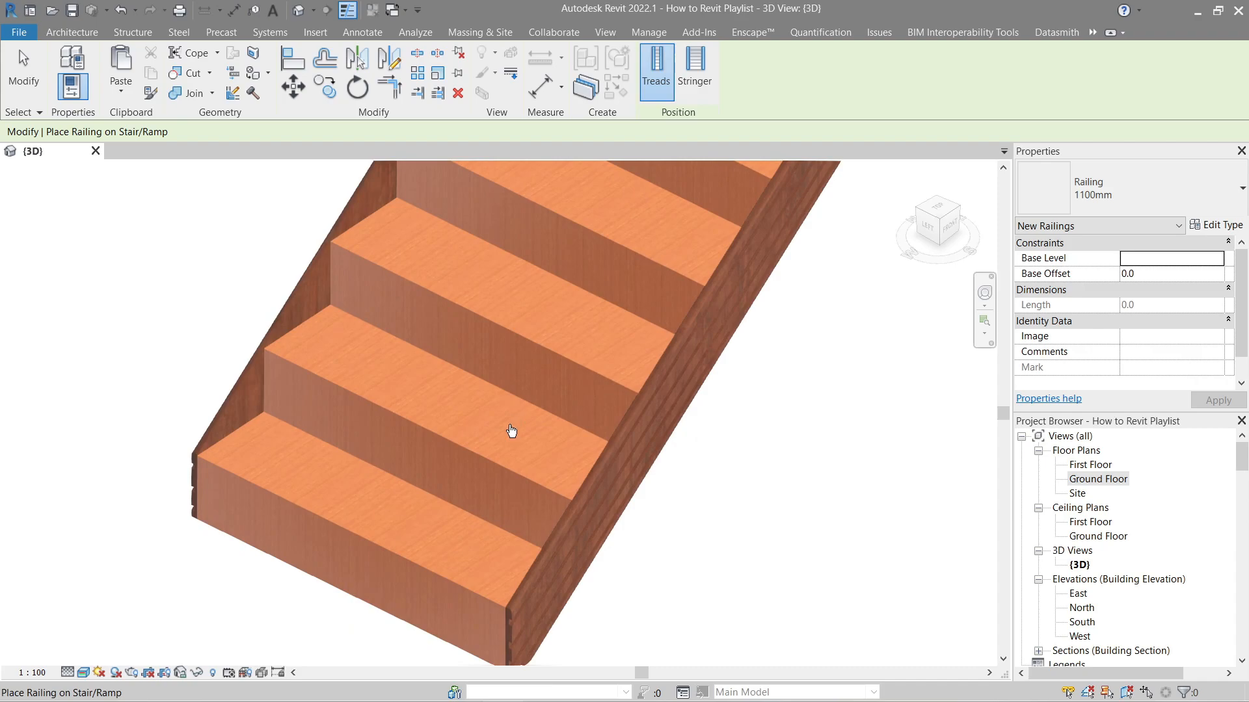
pyautogui.click(542, 367)
pyautogui.press('Escape')
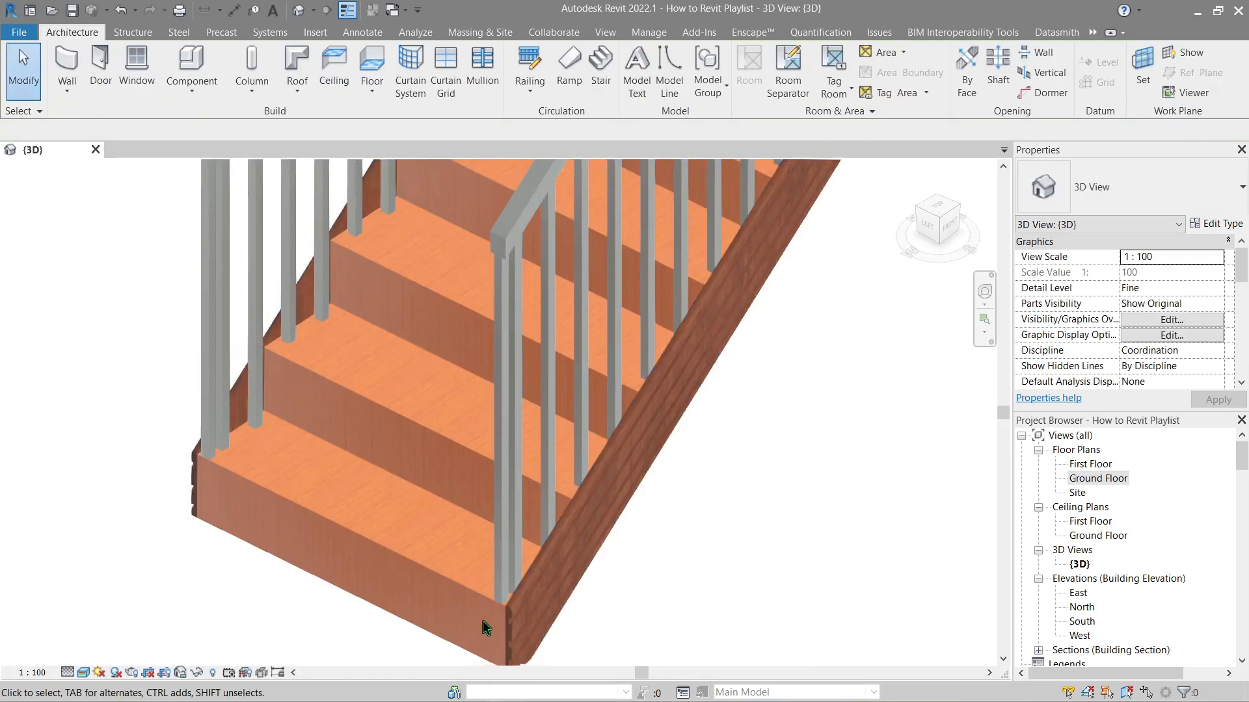
pyautogui.scroll(2, 483, 620)
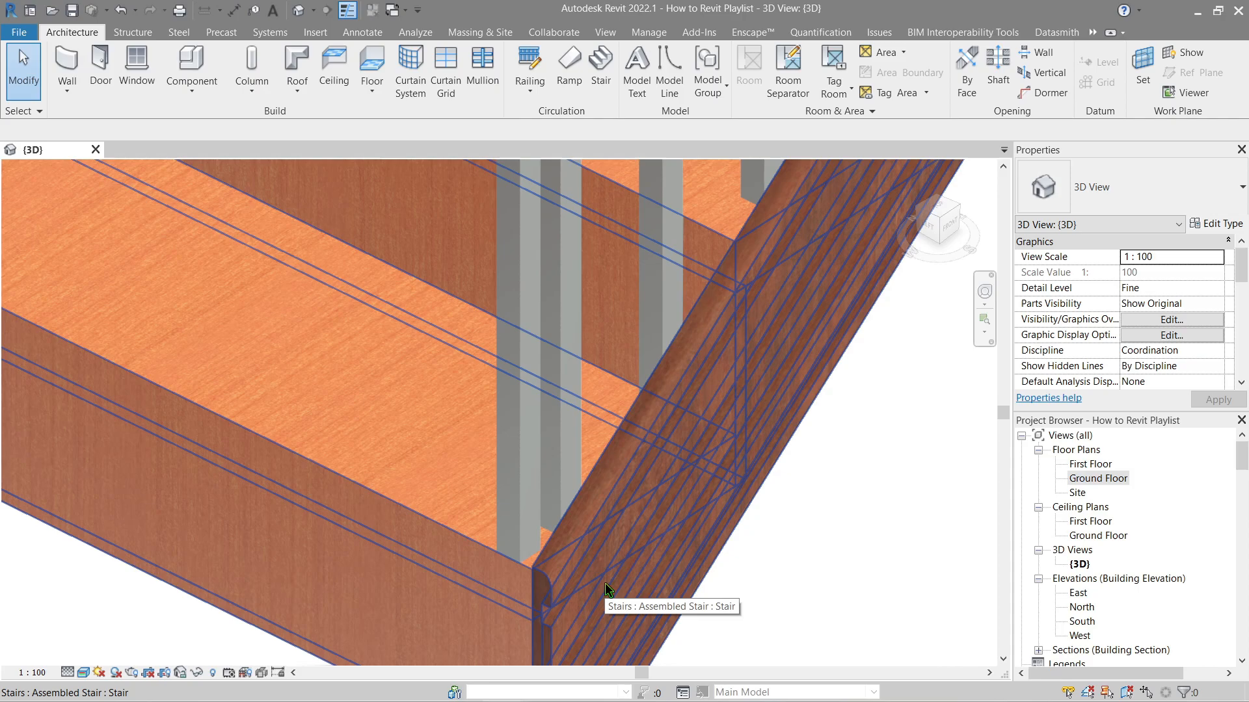
pyautogui.scroll(-3, 605, 586)
pyautogui.scroll(-2, 604, 585)
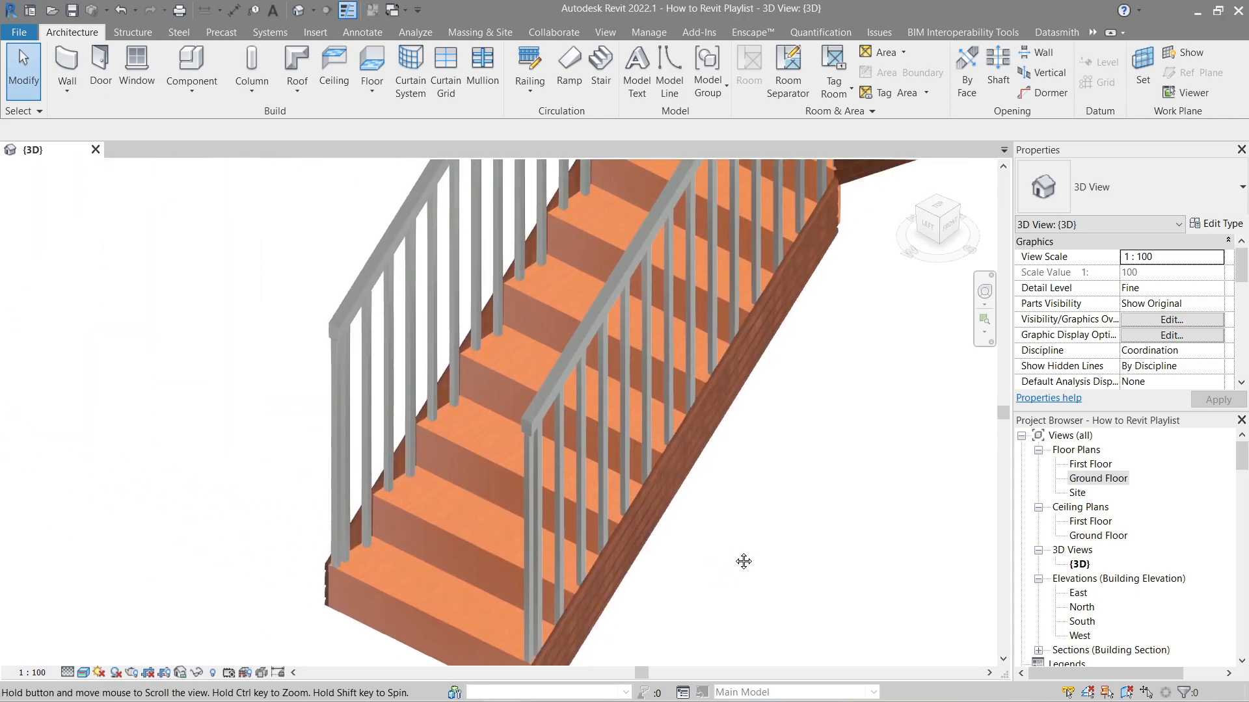
# - Set the front railing's Offset from Path to -25 and inspect it from the left
pyautogui.click(669, 394)
pyautogui.moveTo(620, 298); pyautogui.dragTo(755, 524, button='middle')
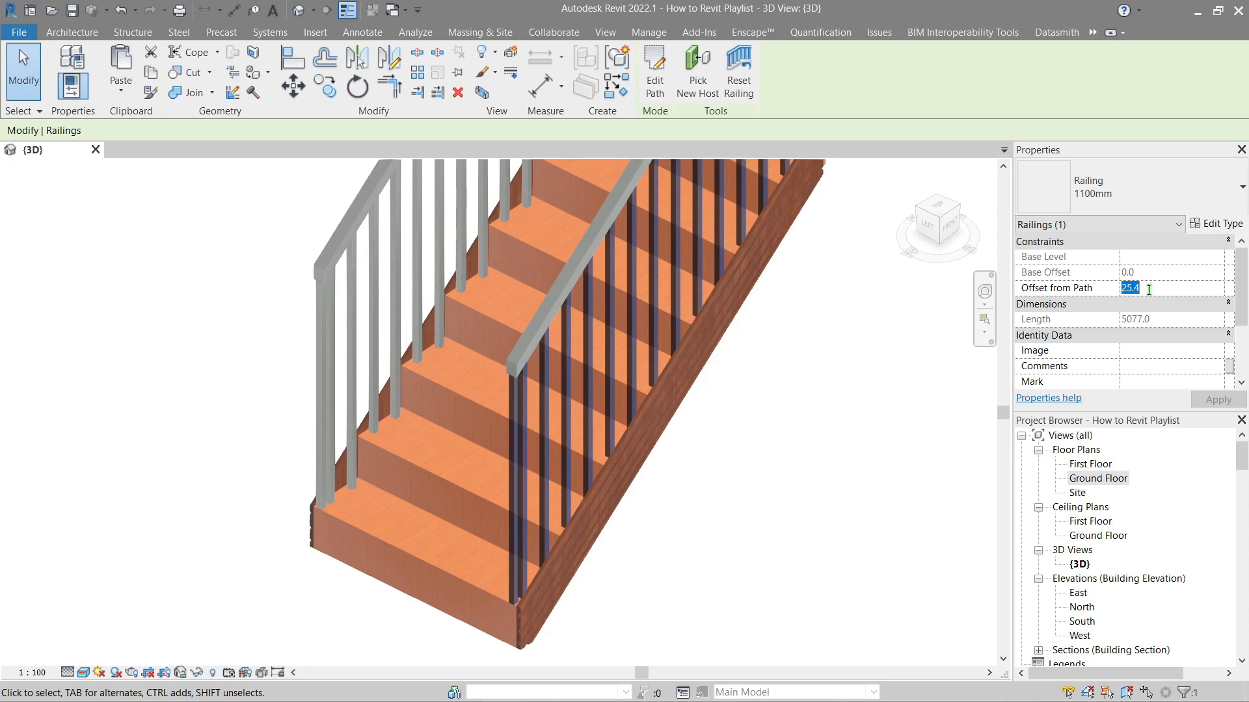
pyautogui.write('-')
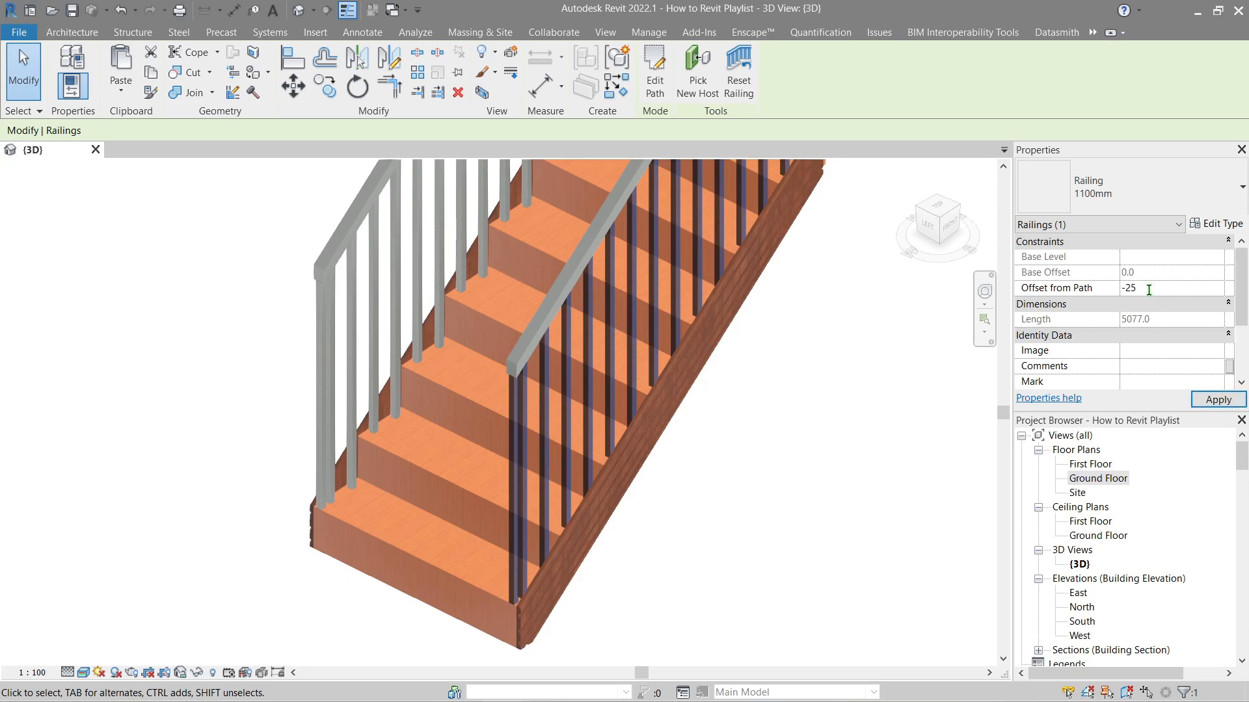
pyautogui.press('Return')
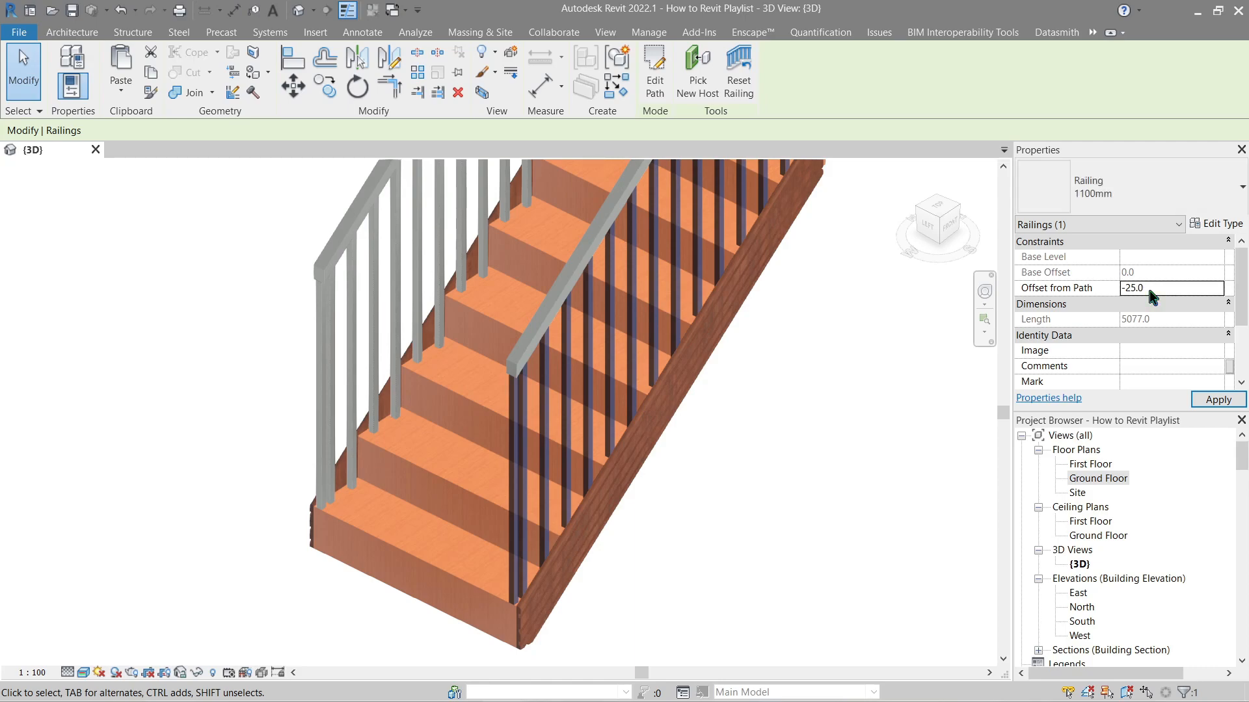
pyautogui.scroll(3, 531, 647)
pyautogui.scroll(2, 524, 649)
pyautogui.click(666, 551)
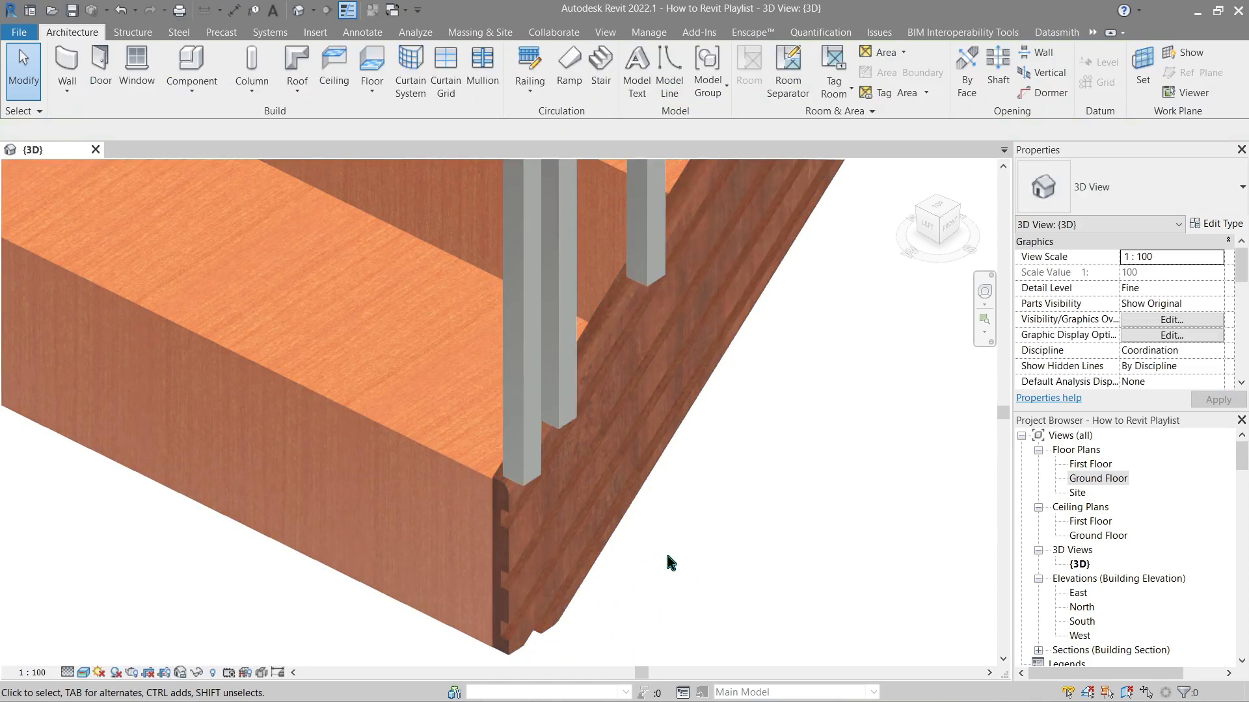
pyautogui.click(552, 481)
pyautogui.keyDown('shift'); pyautogui.moveTo(552, 480); pyautogui.dragTo(748, 488, button='middle'); pyautogui.keyUp('shift')
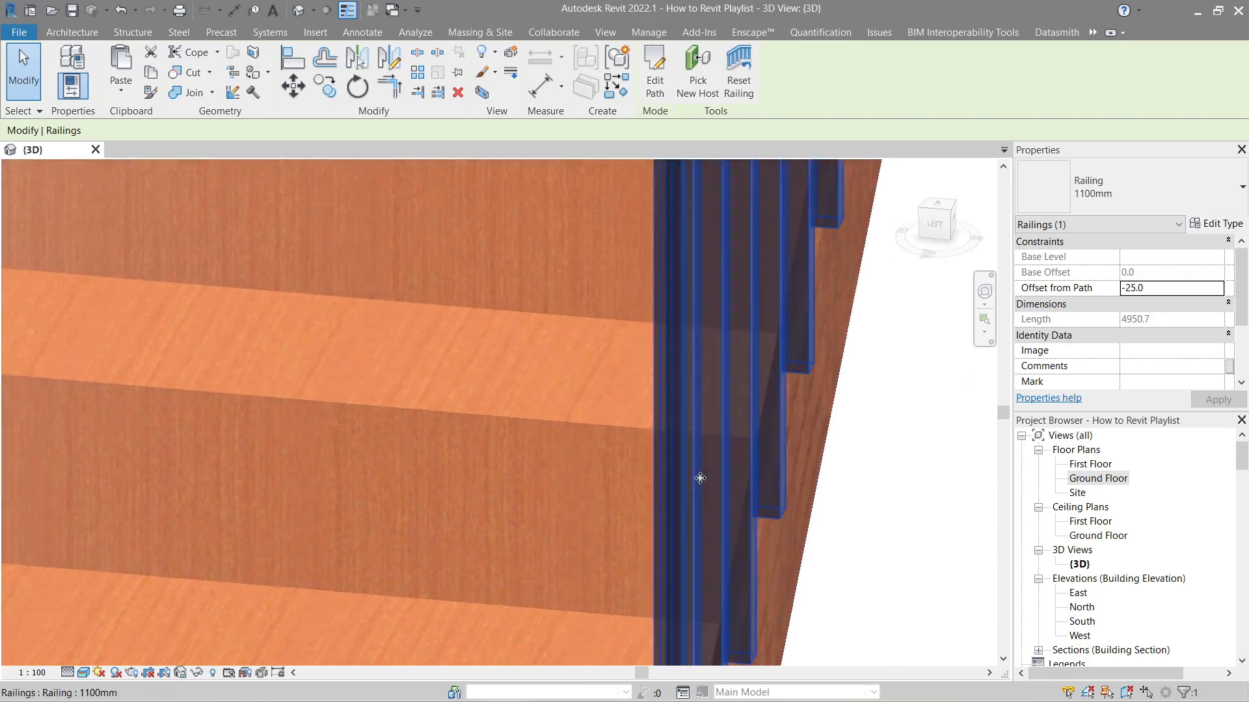
pyautogui.click(748, 487)
pyautogui.scroll(2, 683, 454)
pyautogui.scroll(1, 643, 425)
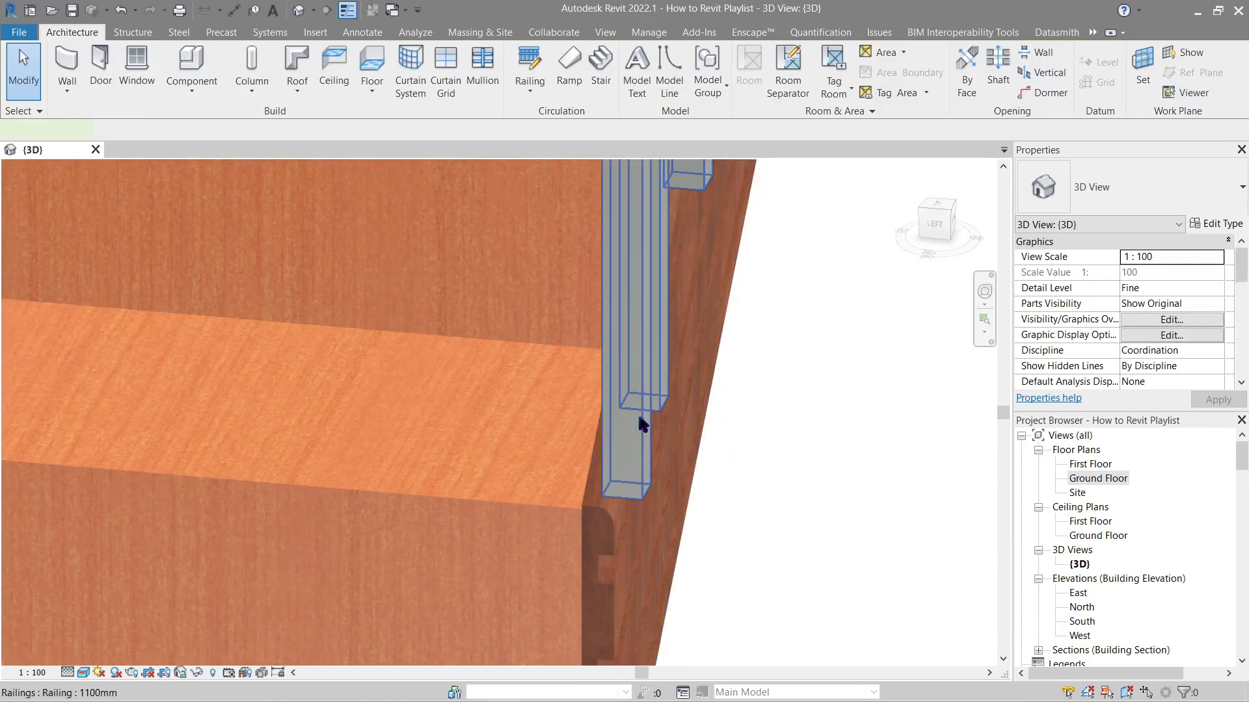
# - Try offsets of 0 and -20, then settle on -15 so the railing sits on the tread edge
pyautogui.click(641, 424)
pyautogui.write('0')
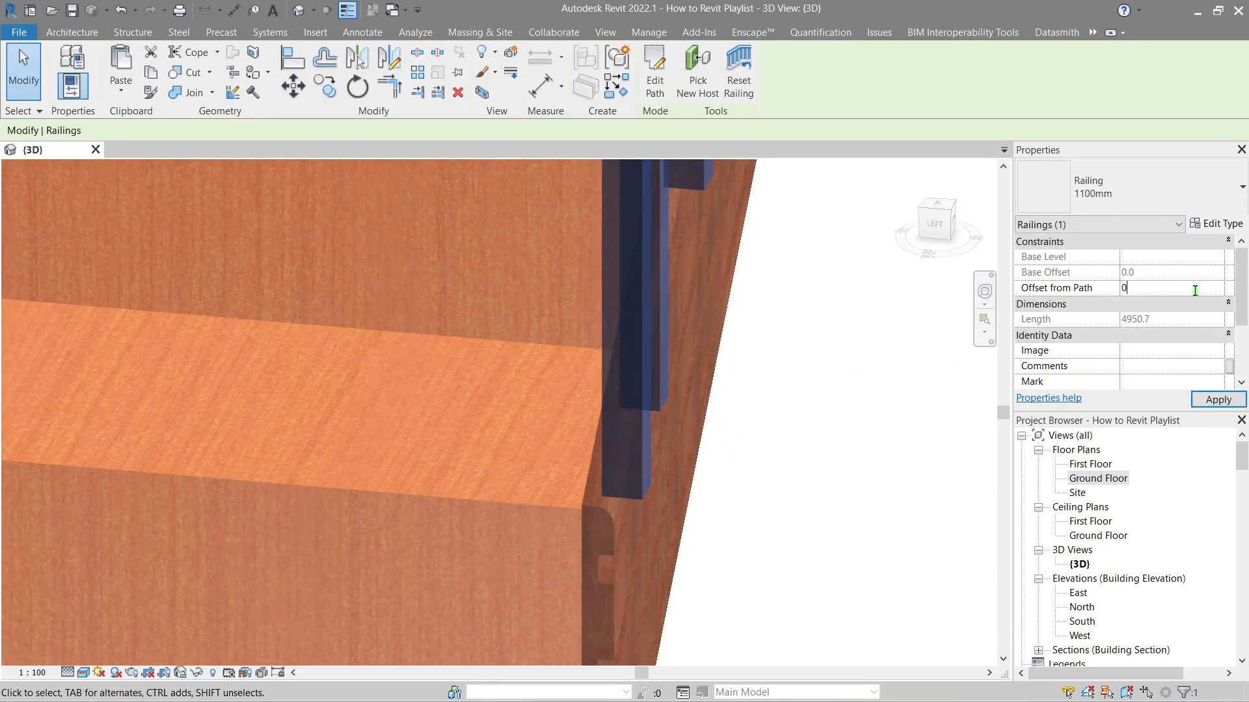
pyautogui.write('-20')
pyautogui.press('Return')
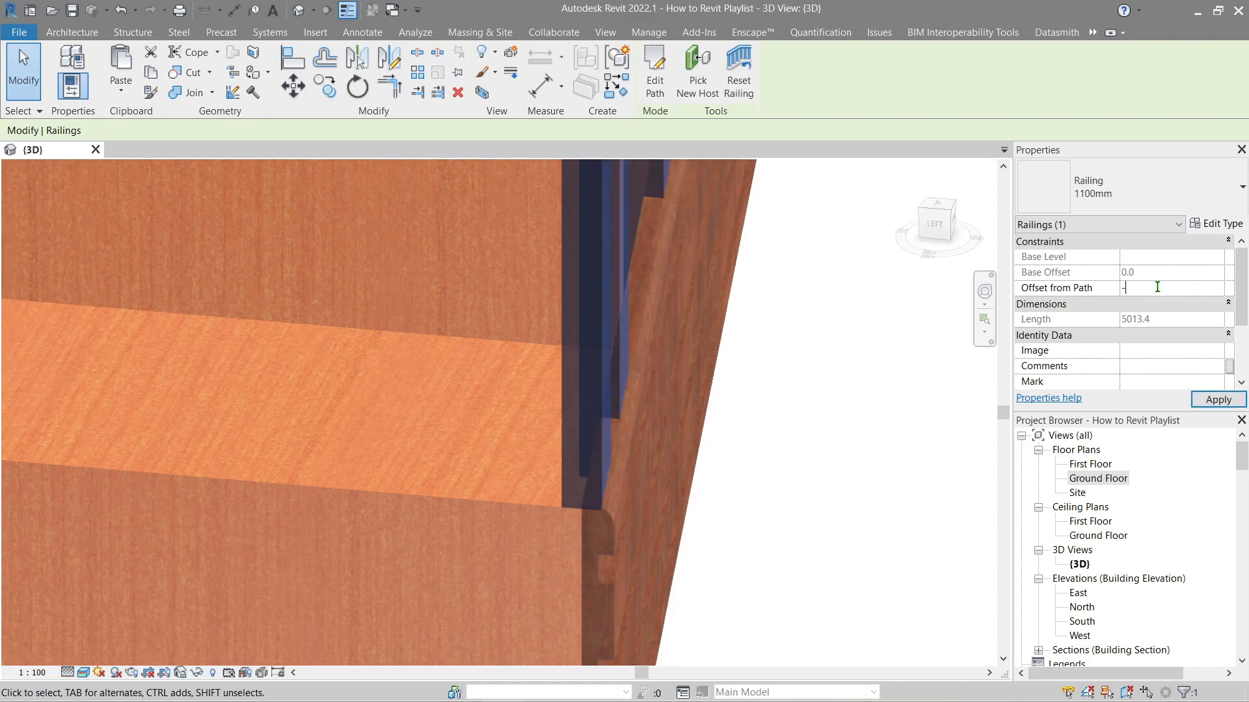
pyautogui.write('-15')
pyautogui.press('Return')
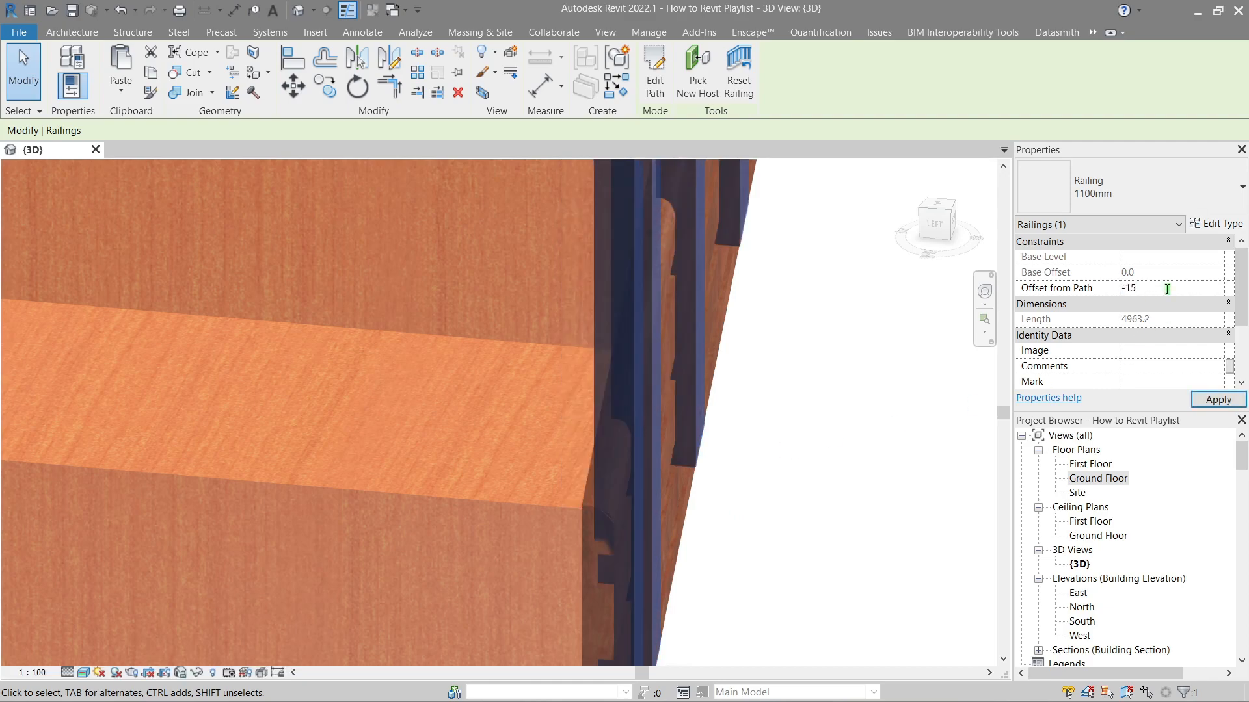
pyautogui.click(803, 362)
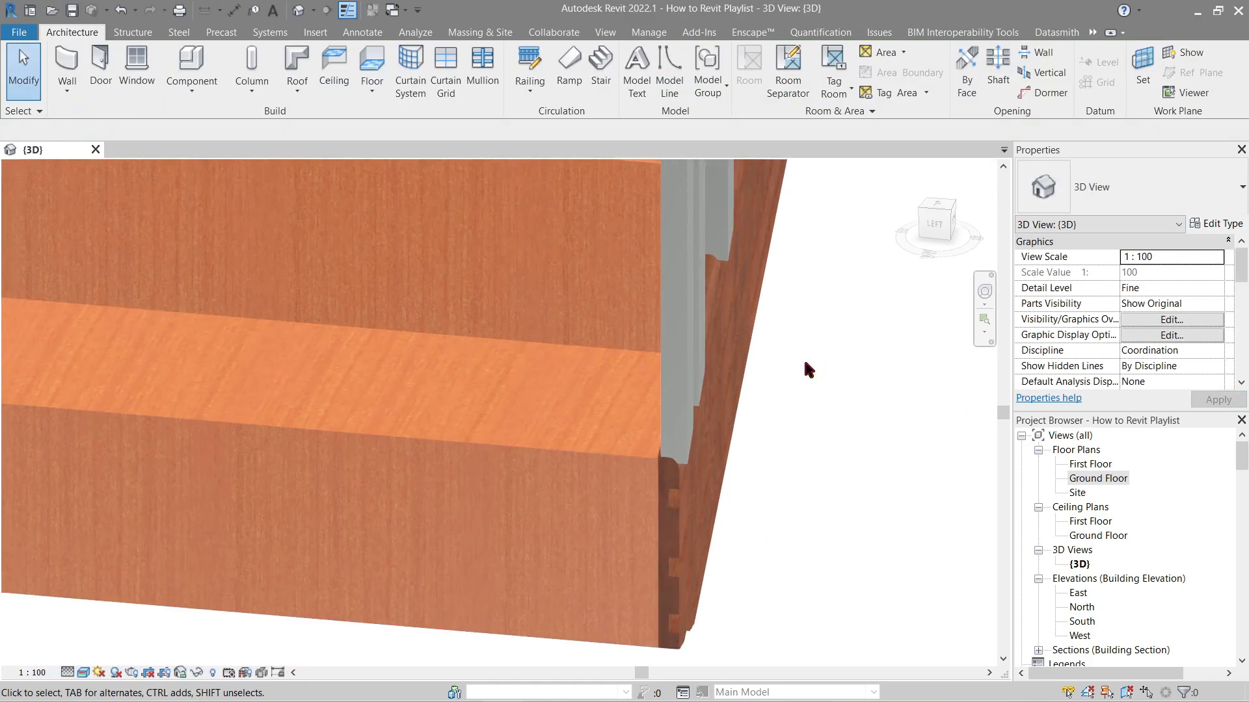
pyautogui.scroll(-5, 805, 369)
pyautogui.moveTo(806, 365)
pyautogui.keyDown('shift'); pyautogui.mouseDown(button='middle')
pyautogui.moveTo(753, 513)
pyautogui.moveTo(842, 415)
pyautogui.moveTo(840, 352)
pyautogui.moveTo(716, 491)
pyautogui.mouseUp(button='middle'); pyautogui.keyUp('shift')
pyautogui.scroll(3, 656, 388)
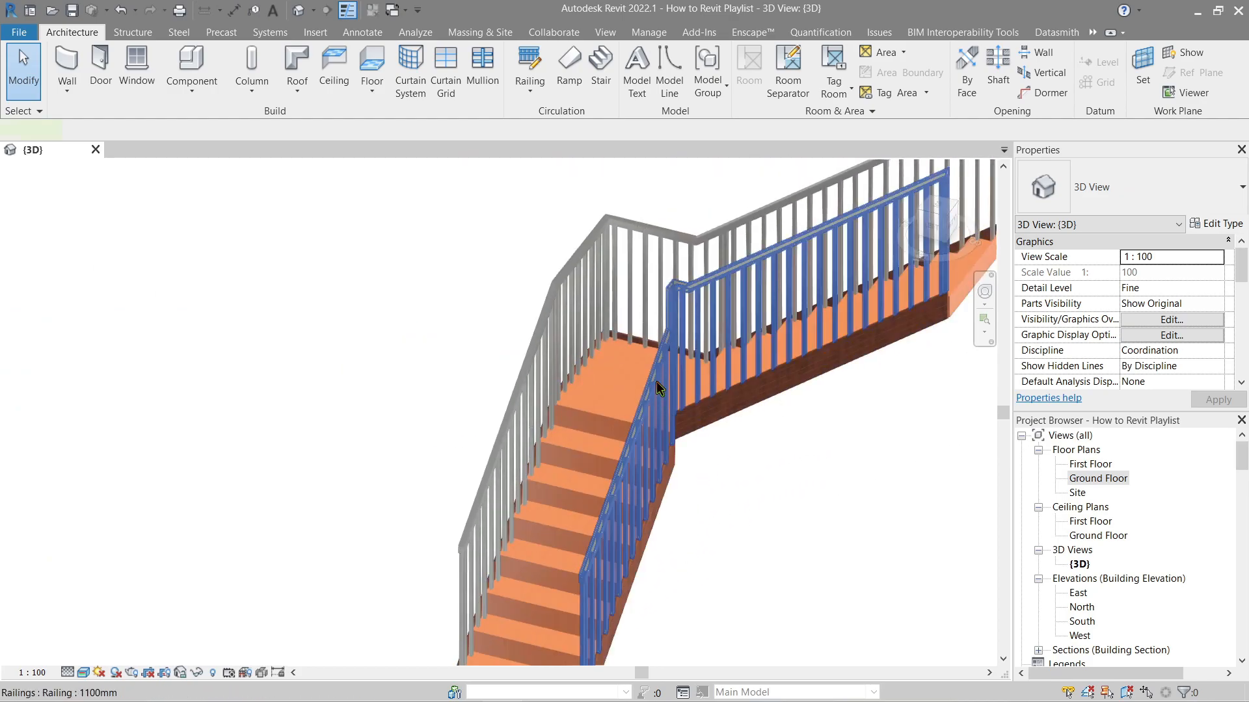
# - Delete both railings and open the Ground Floor plan centered on the stair
pyautogui.click(656, 388)
pyautogui.press('Delete')
pyautogui.click(585, 285)
pyautogui.press('Delete')
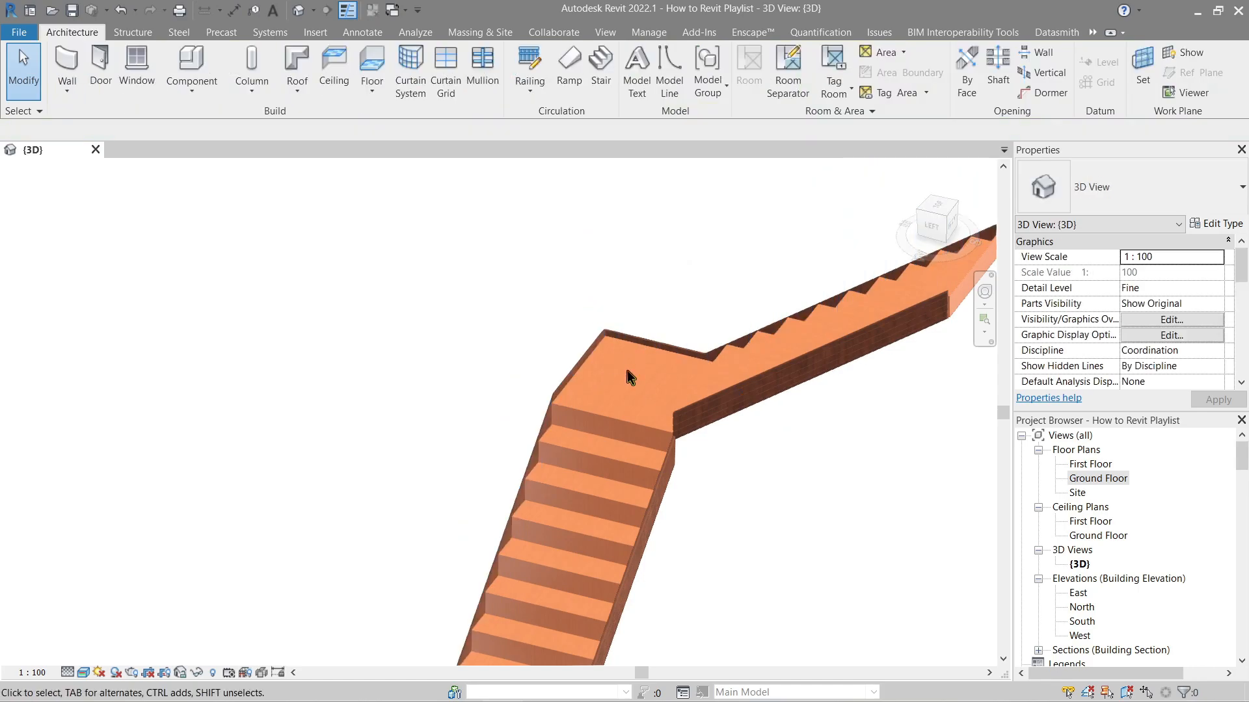
pyautogui.scroll(-1, 628, 376)
pyautogui.scroll(-2, 595, 290)
pyautogui.scroll(-2, 586, 341)
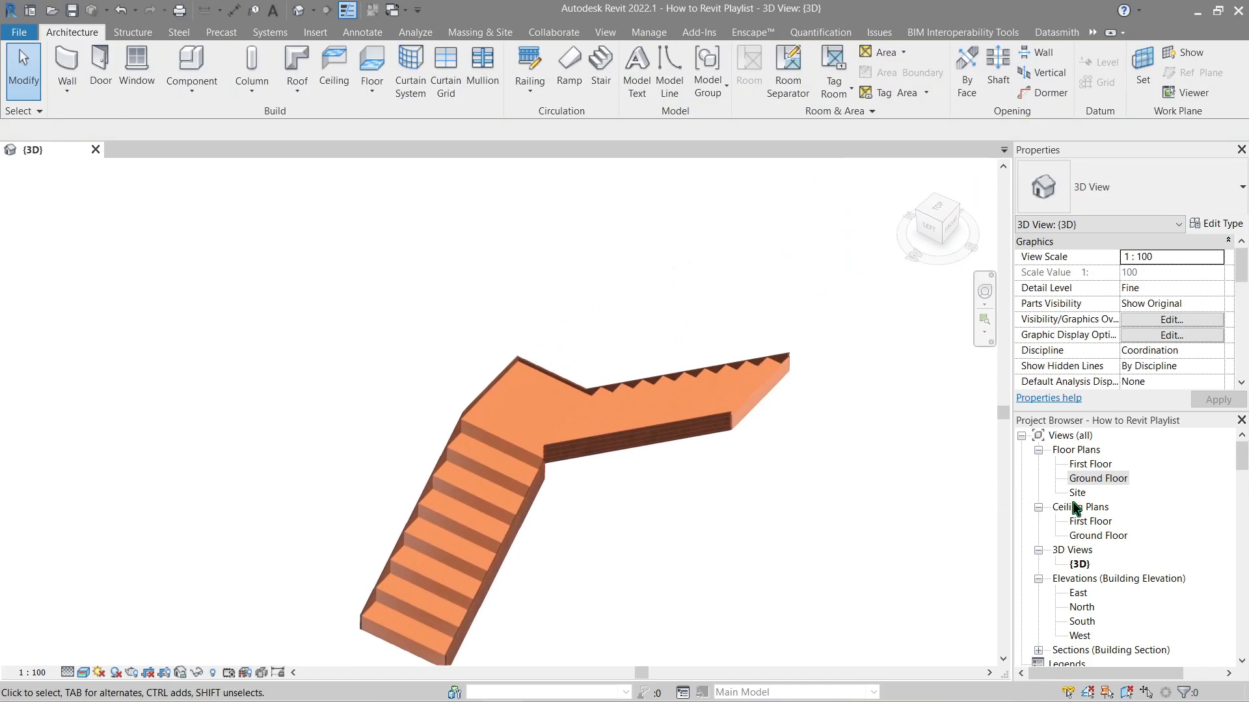
pyautogui.doubleClick(1084, 478)
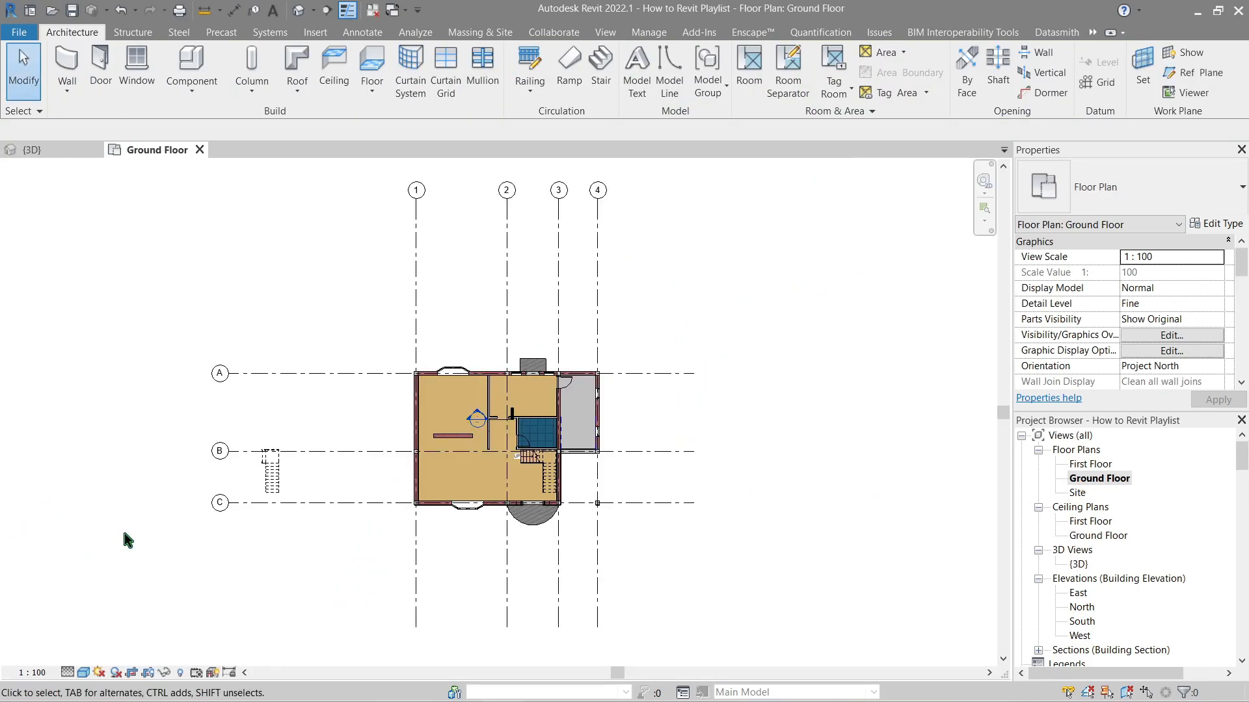
pyautogui.scroll(8, 188, 498)
pyautogui.moveTo(450, 370)
pyautogui.mouseDown(button='middle')
pyautogui.moveTo(496, 378)
pyautogui.moveTo(438, 401)
pyautogui.mouseUp(button='middle')
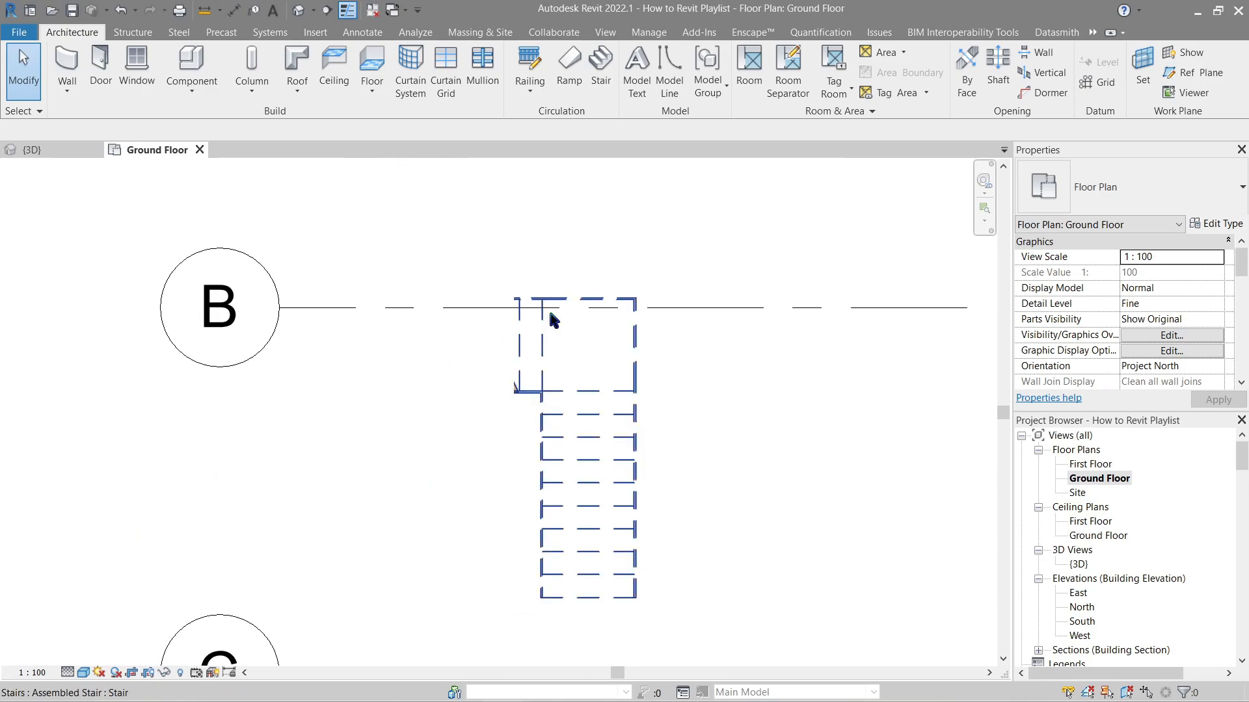
pyautogui.scroll(-2, 552, 292)
pyautogui.scroll(-5, 1127, 325)
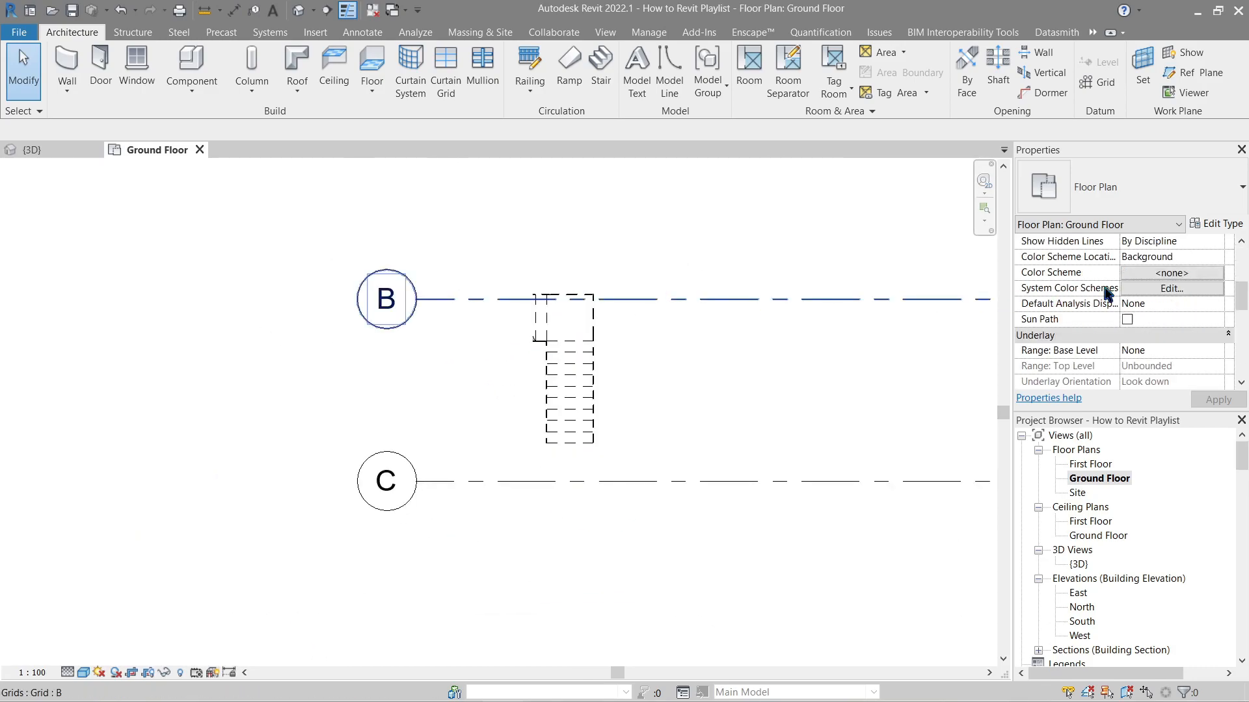
pyautogui.scroll(-3, 1127, 325)
pyautogui.scroll(-2, 1127, 326)
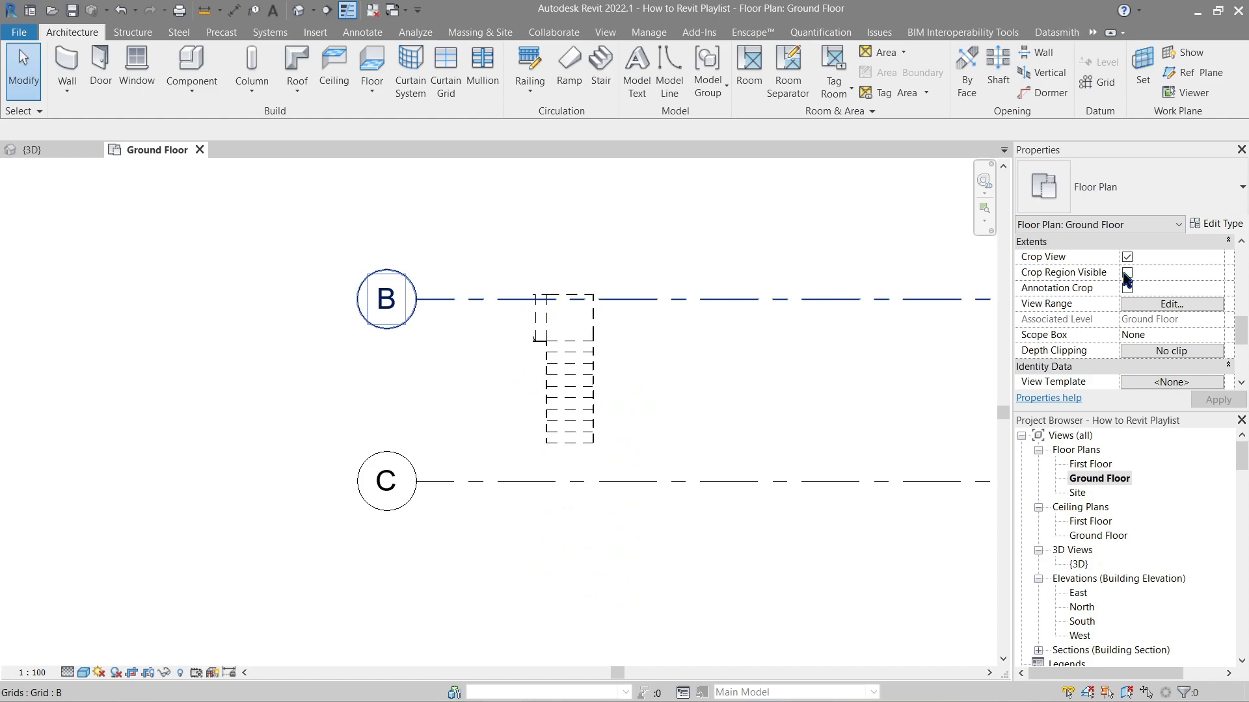
# - Extend the plan's crop region far left past the stair near grid B, then hide the crop boundary
pyautogui.click(1127, 273)
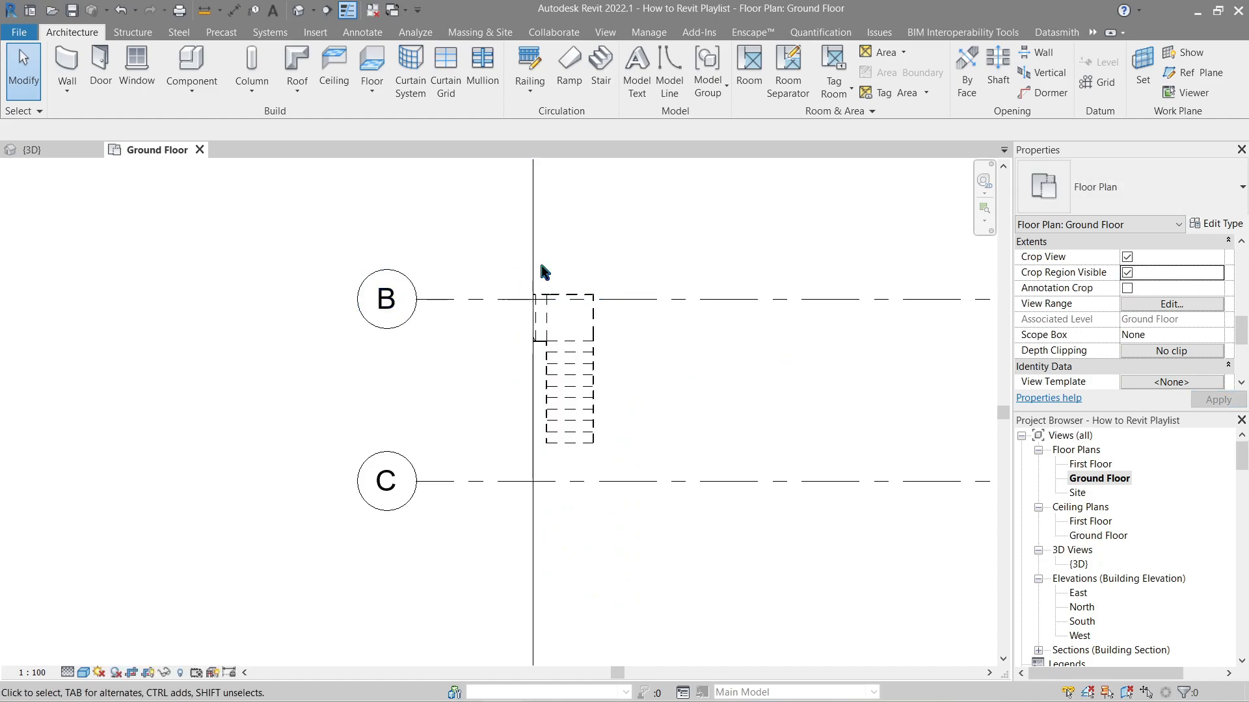
pyautogui.click(538, 263)
pyautogui.scroll(-3, 538, 263)
pyautogui.moveTo(504, 386)
pyautogui.mouseDown()
pyautogui.moveTo(304, 405)
pyautogui.moveTo(417, 403)
pyautogui.mouseUp()
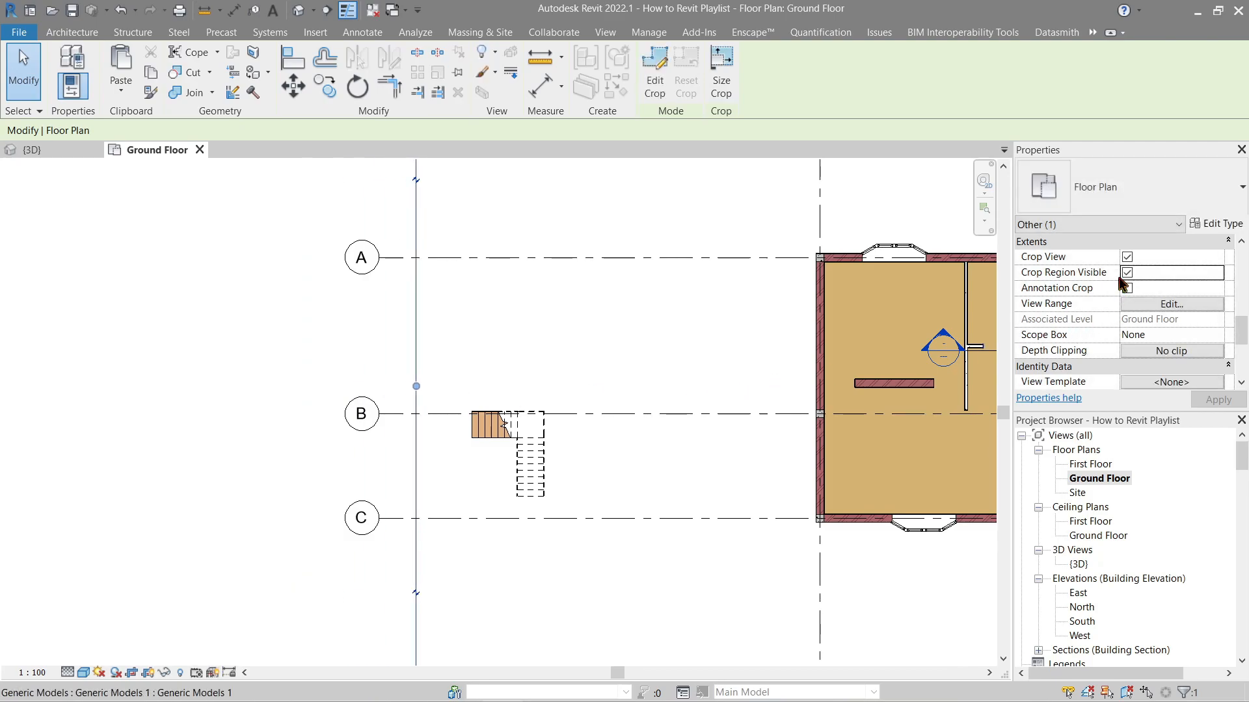
pyautogui.click(1127, 273)
pyautogui.scroll(5, 430, 517)
pyautogui.moveTo(580, 432); pyautogui.dragTo(517, 476, button='middle')
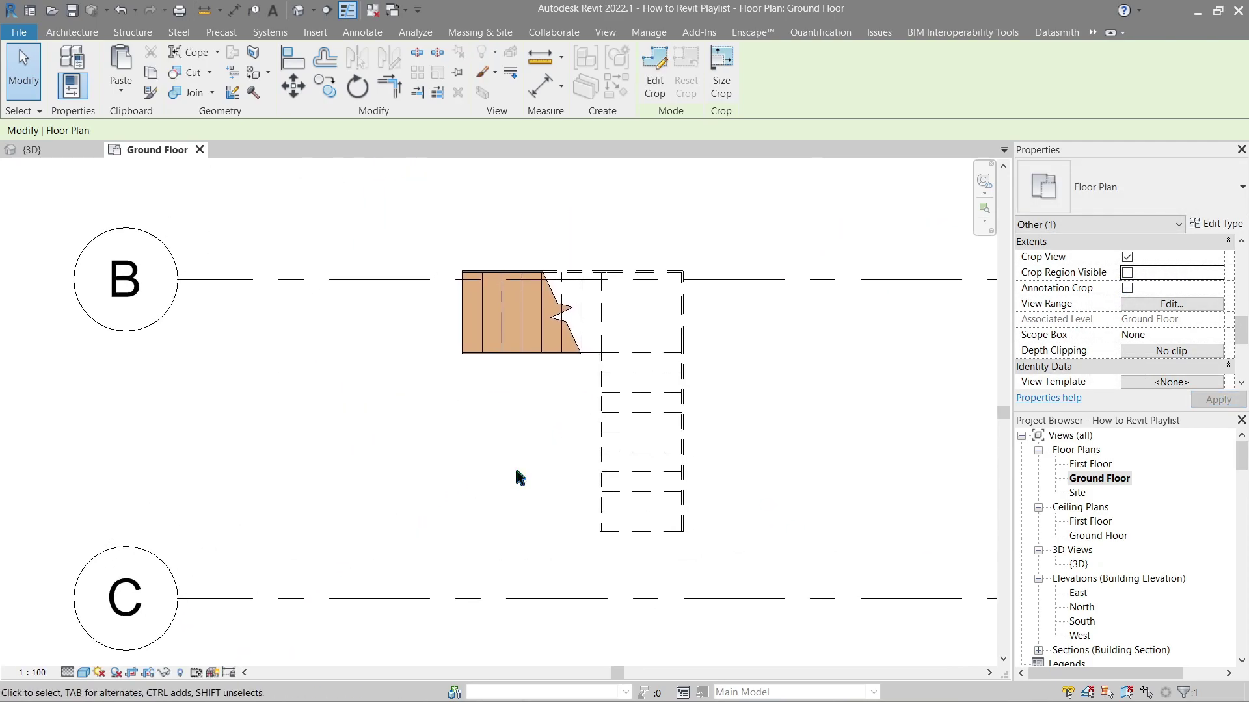
pyautogui.click(71, 33)
# - Start a Sketch Path railing with Pick Lines and pick the stair's top edge
pyautogui.click(529, 92)
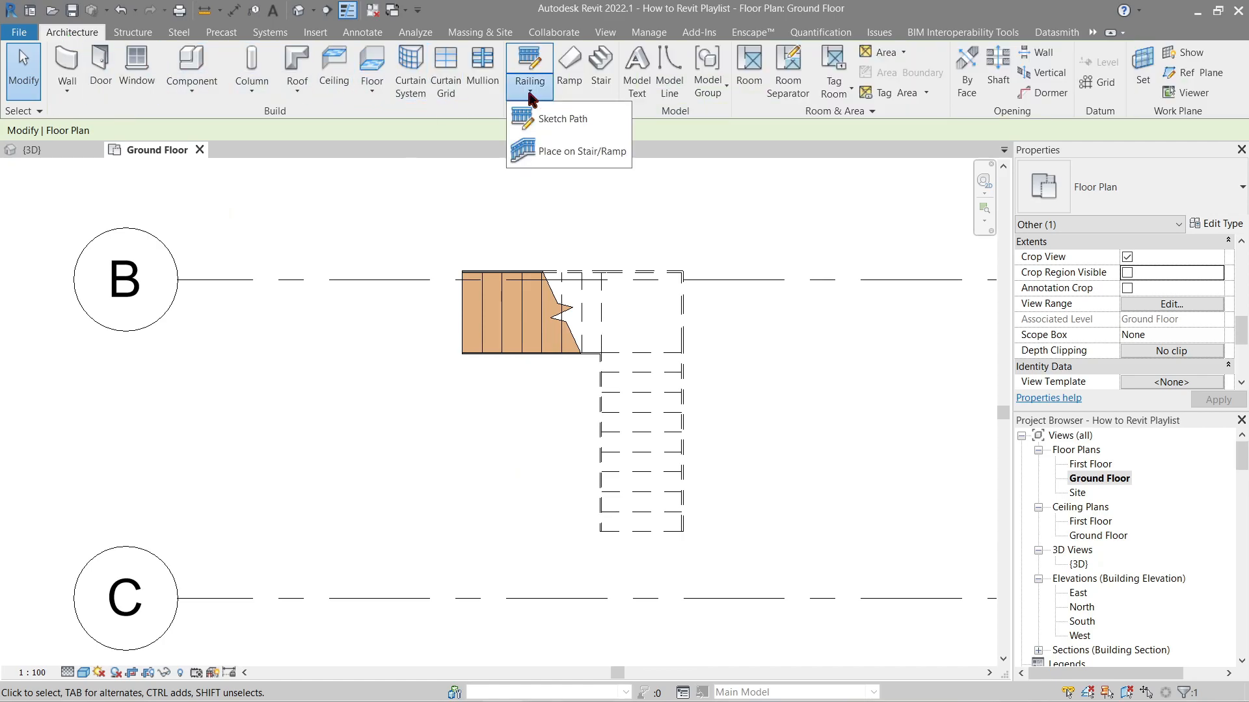
pyautogui.click(546, 120)
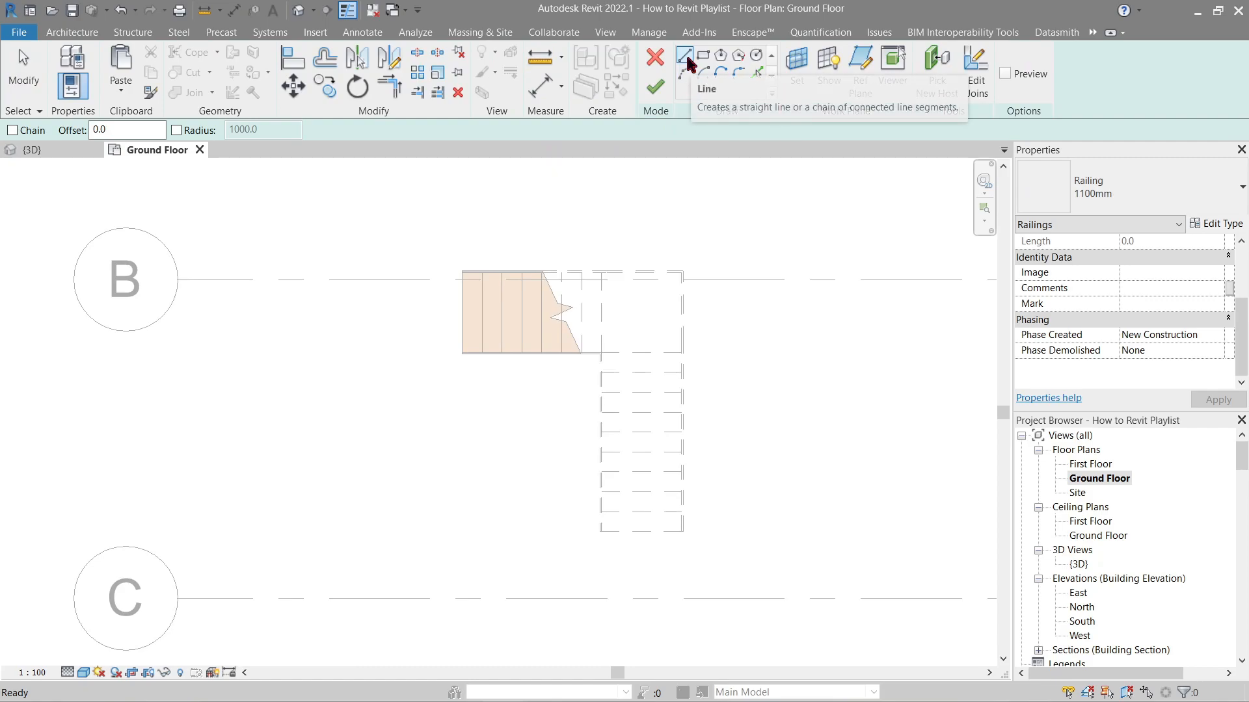
pyautogui.click(759, 78)
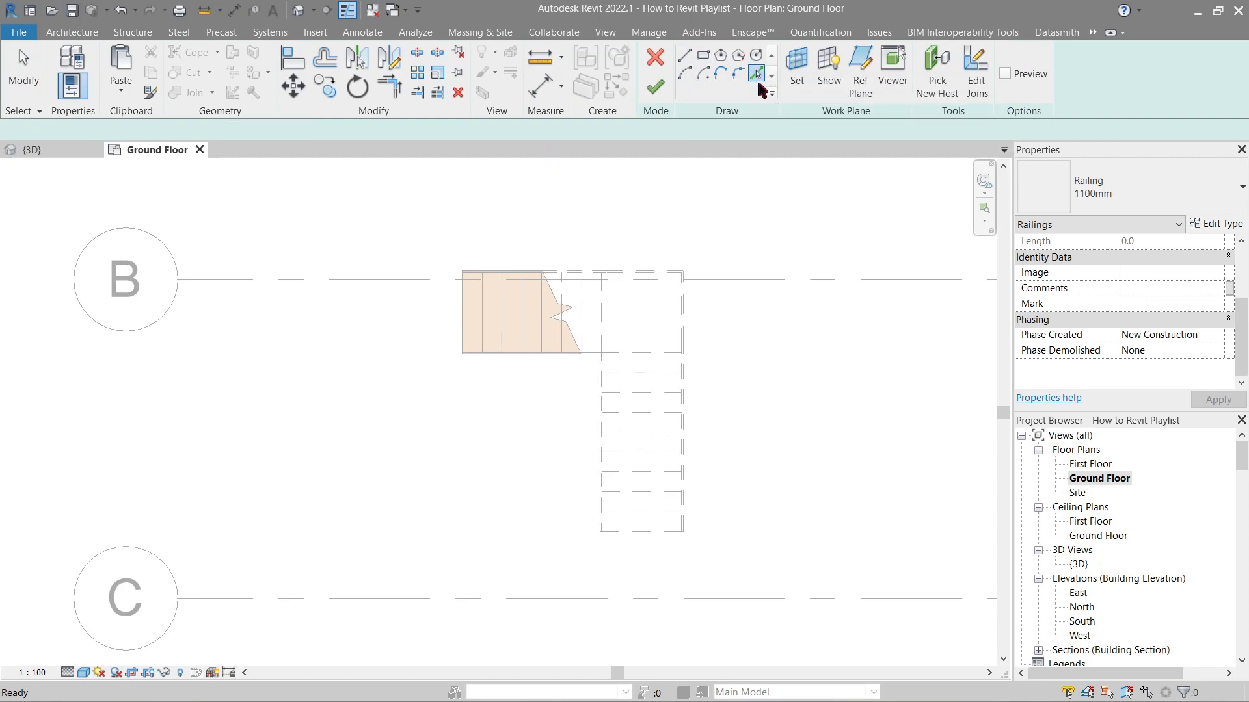
pyautogui.scroll(3, 522, 284)
pyautogui.scroll(2, 527, 286)
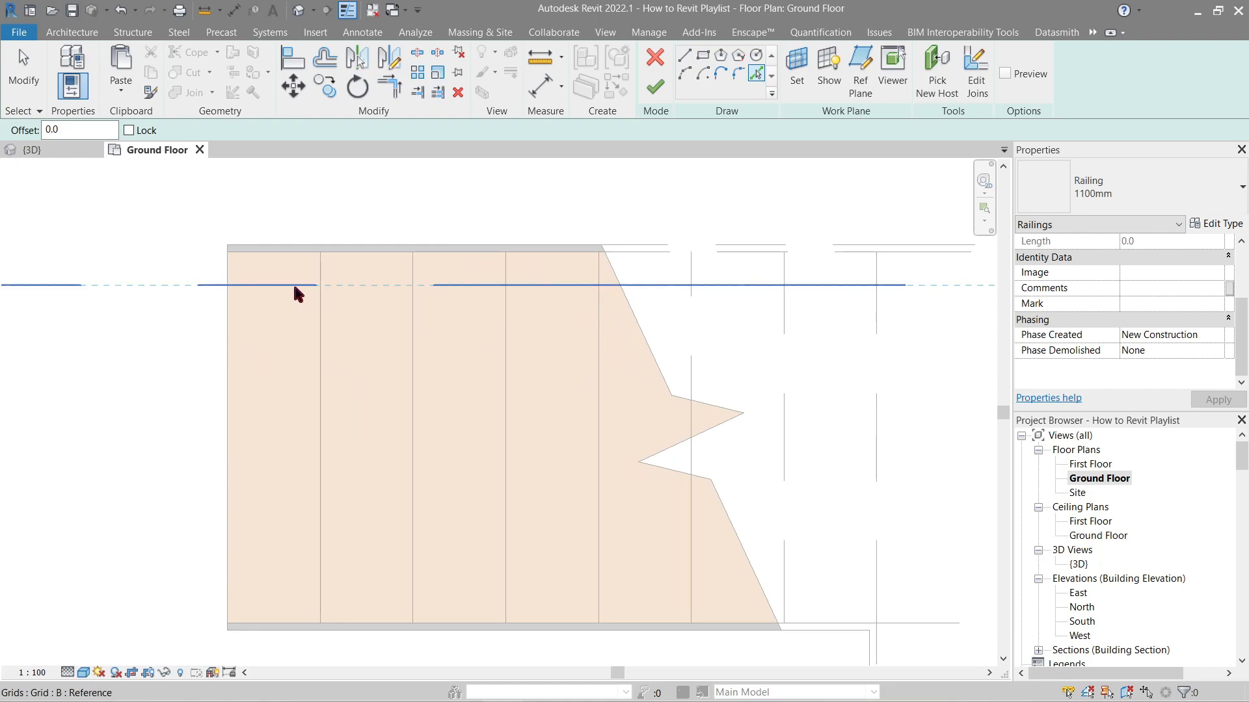
pyautogui.moveTo(280, 269); pyautogui.dragTo(208, 263, button='middle')
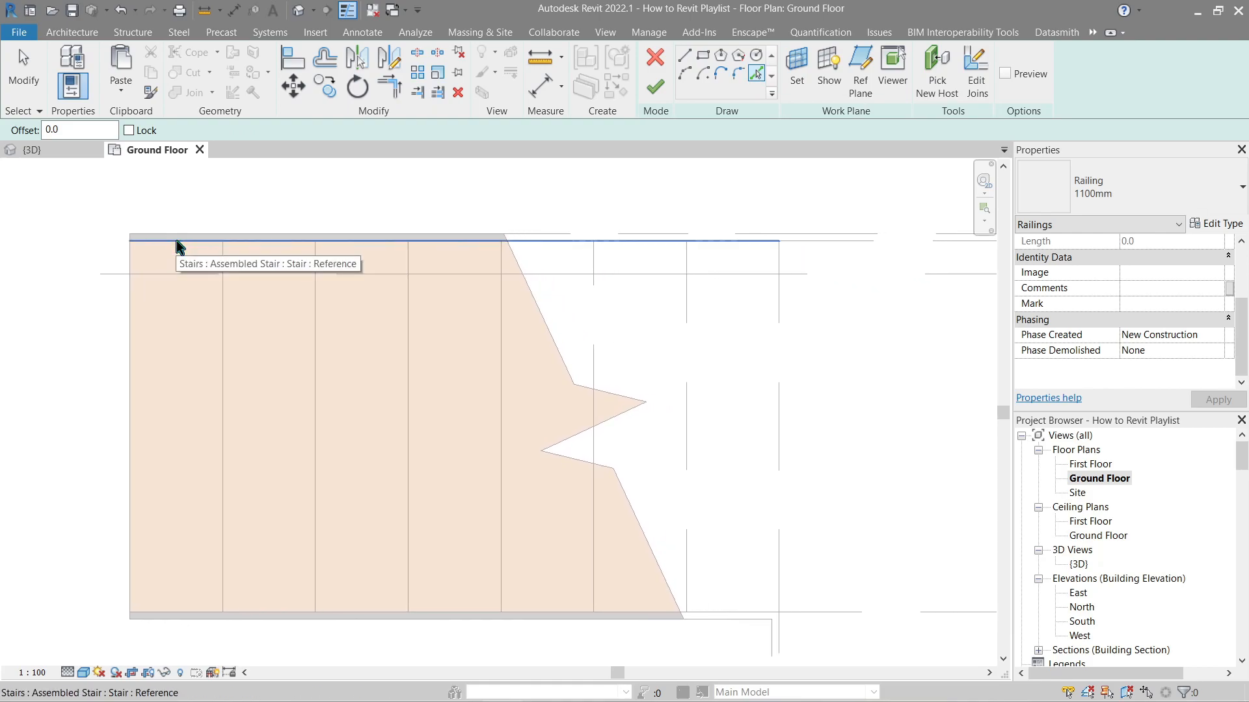
pyautogui.click(177, 247)
pyautogui.scroll(-2, 177, 246)
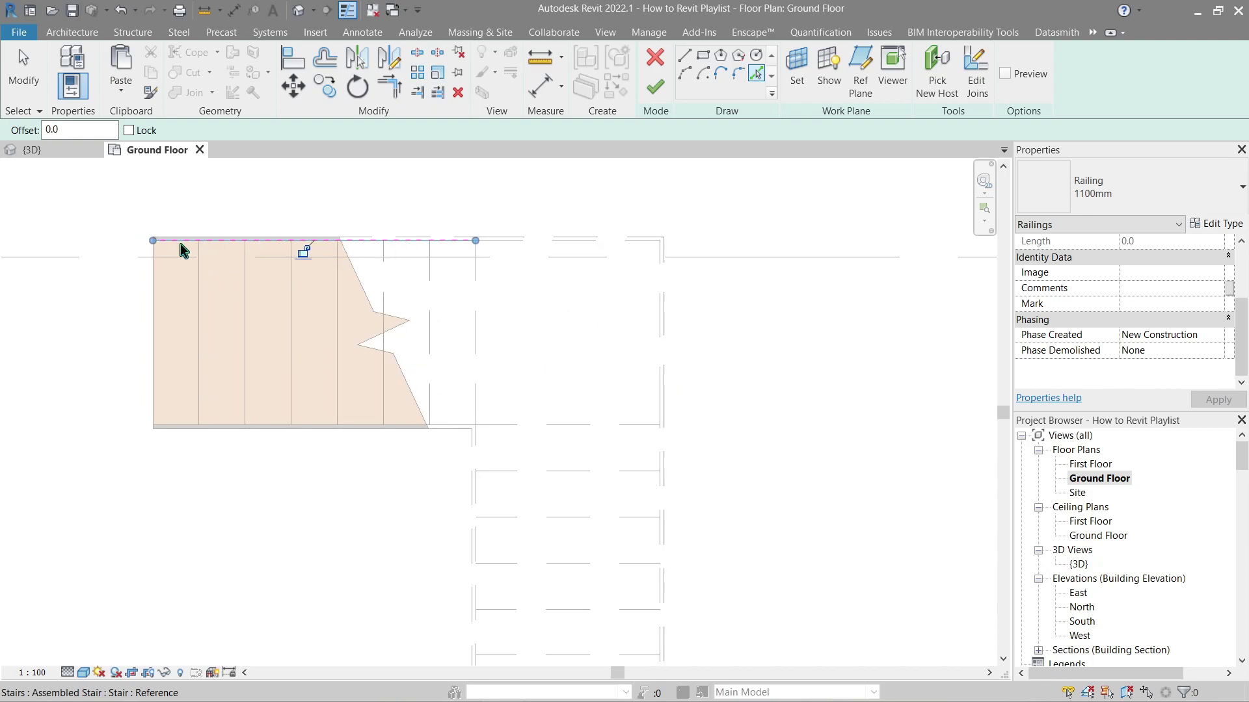
# - Pick the wall, landing and lower stair edges, then finish, triggering a disconnected-lines error
pyautogui.click(599, 241)
pyautogui.click(660, 313)
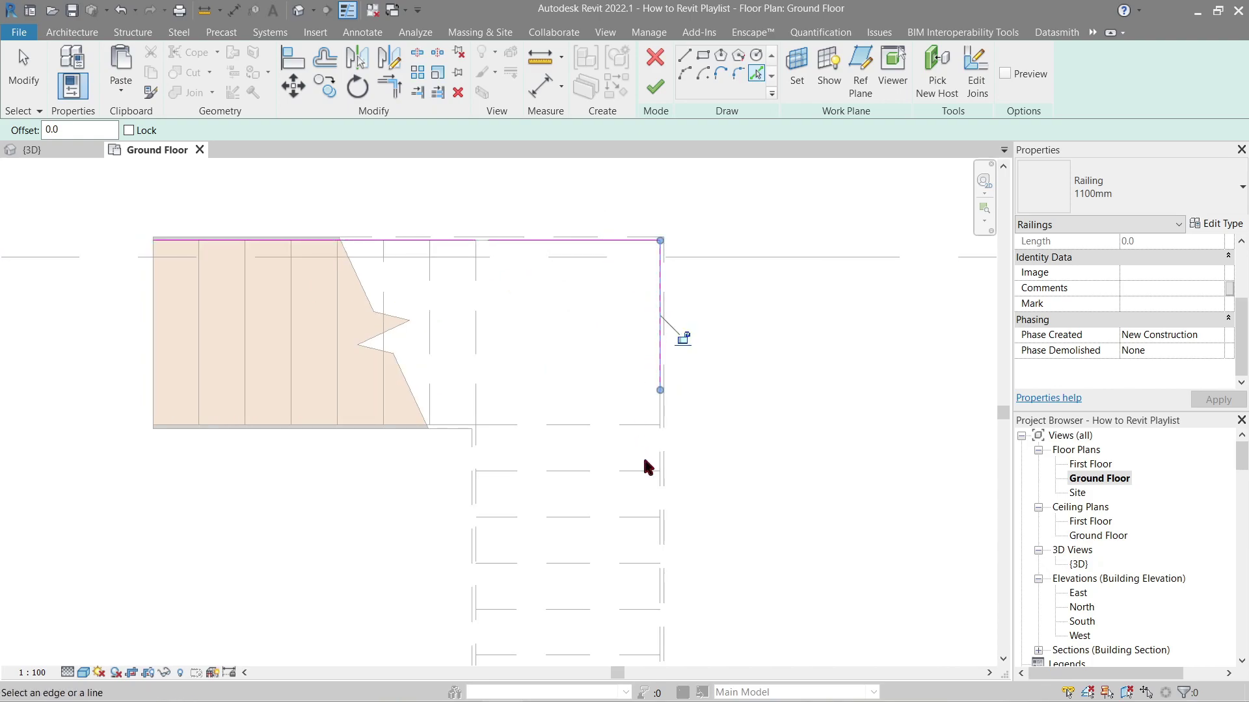
pyautogui.click(661, 425)
pyautogui.scroll(2, 658, 415)
pyautogui.scroll(-2, 659, 415)
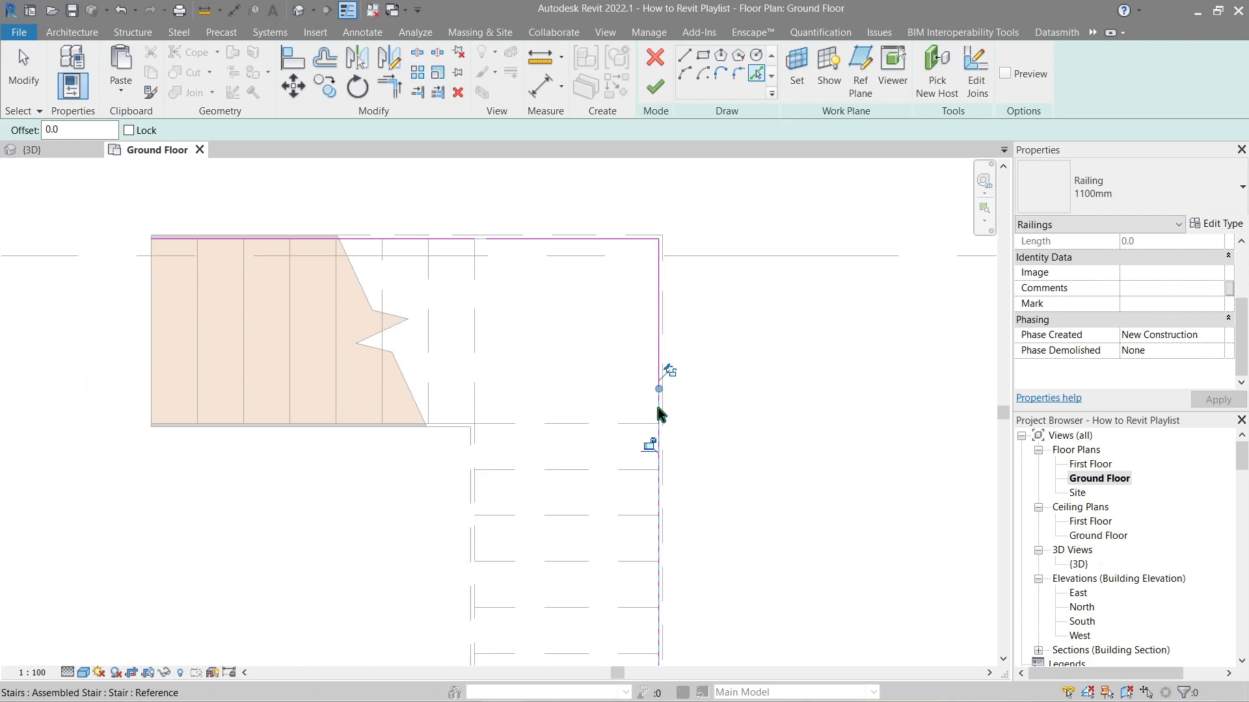
pyautogui.scroll(-2, 654, 411)
pyautogui.press('Escape')
pyautogui.moveTo(601, 404); pyautogui.dragTo(582, 283, button='middle')
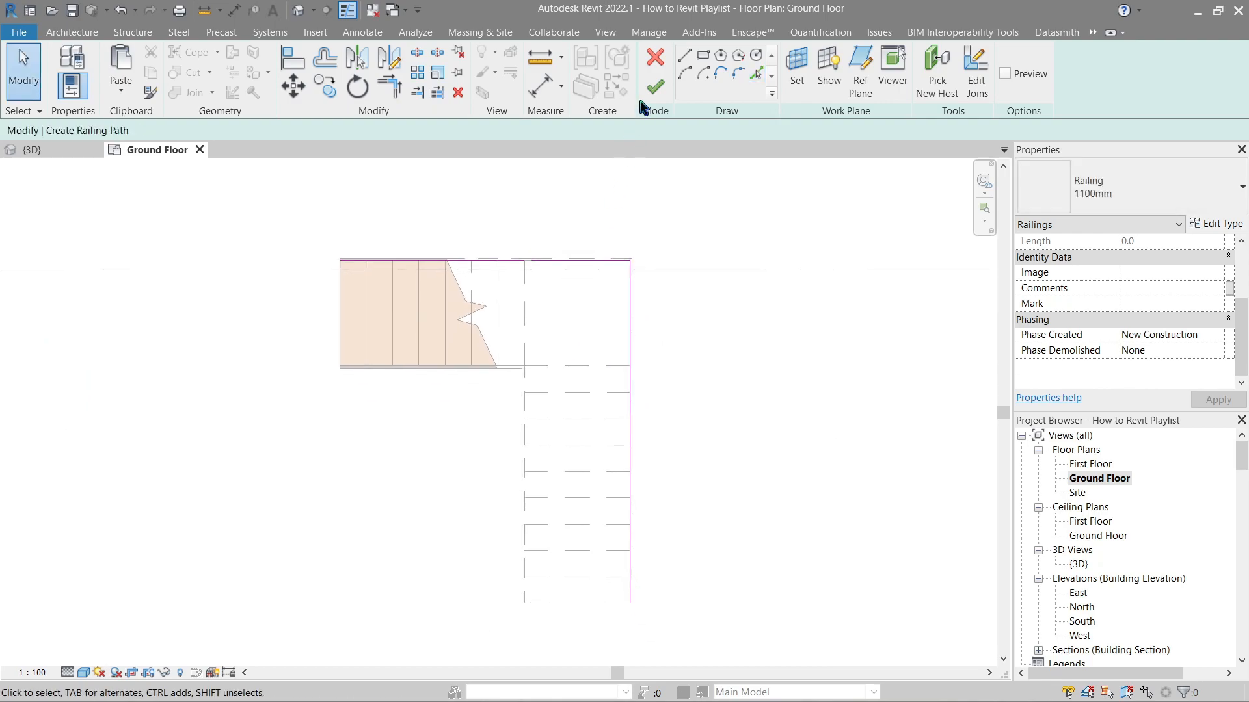
pyautogui.click(653, 88)
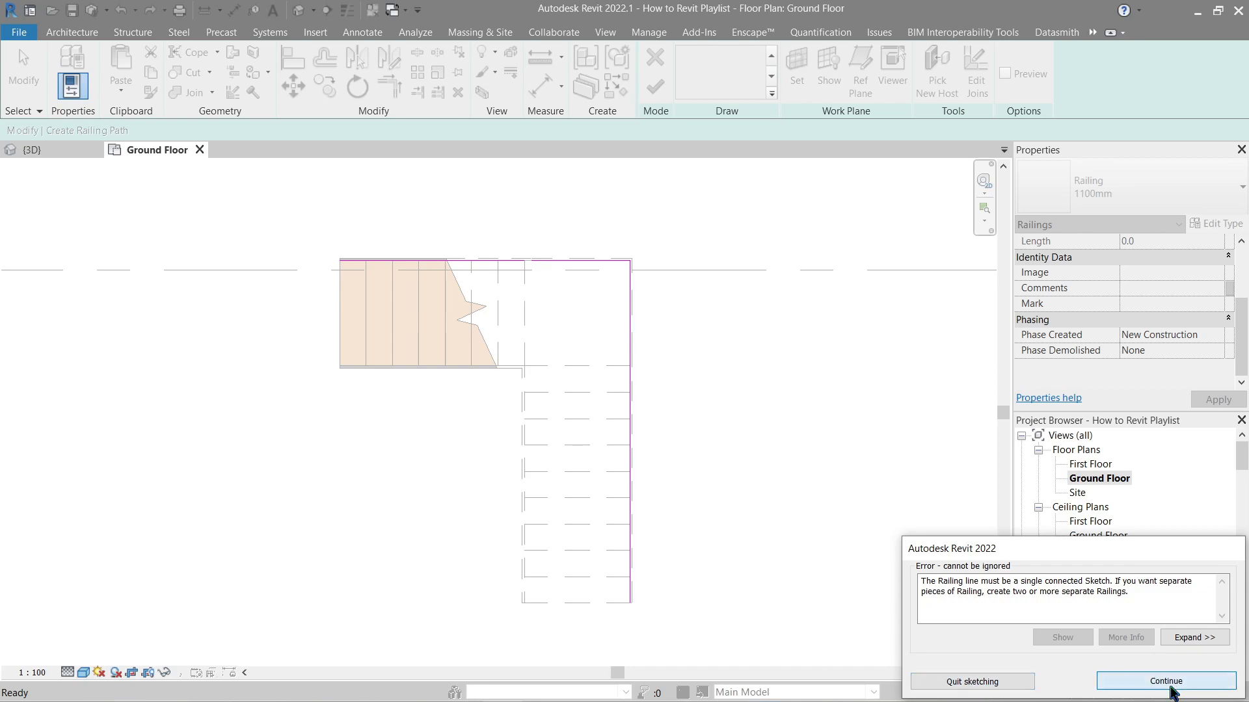
# - Continue past the error and delete all the disconnected sketch lines
pyautogui.click(1122, 680)
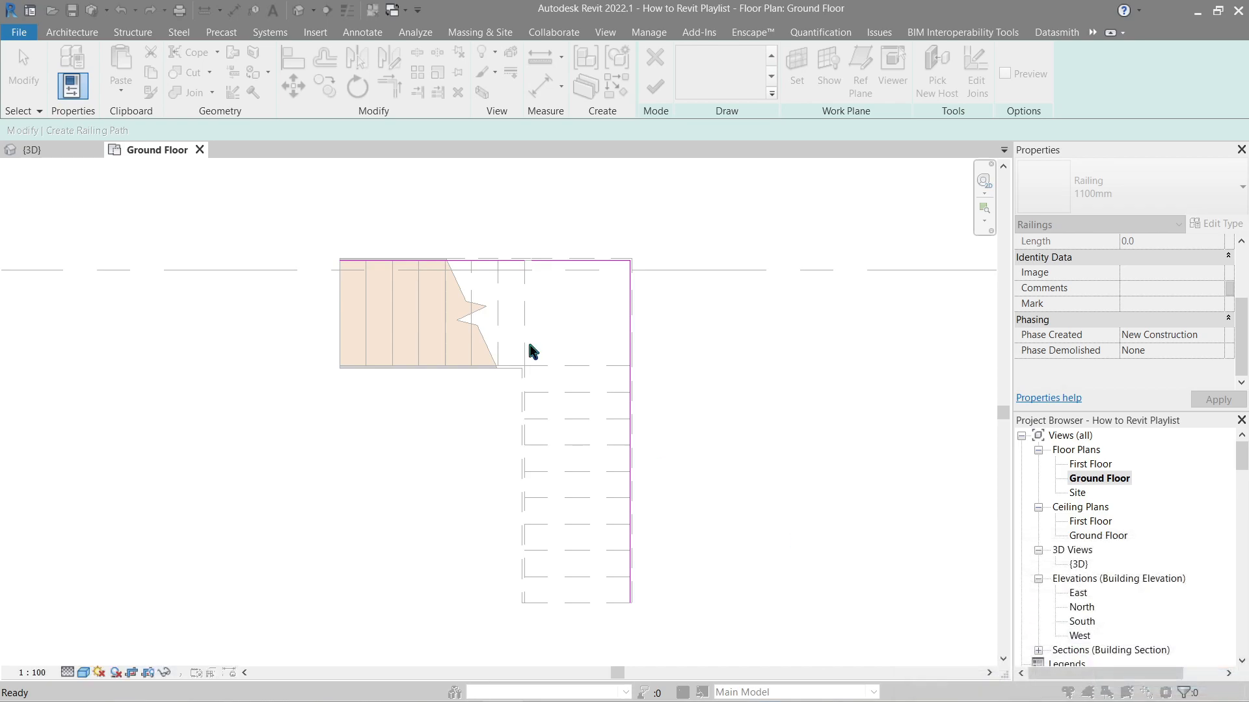
pyautogui.moveTo(777, 203); pyautogui.dragTo(203, 533)
pyautogui.moveTo(200, 613); pyautogui.dragTo(200, 613)
pyautogui.press('Delete')
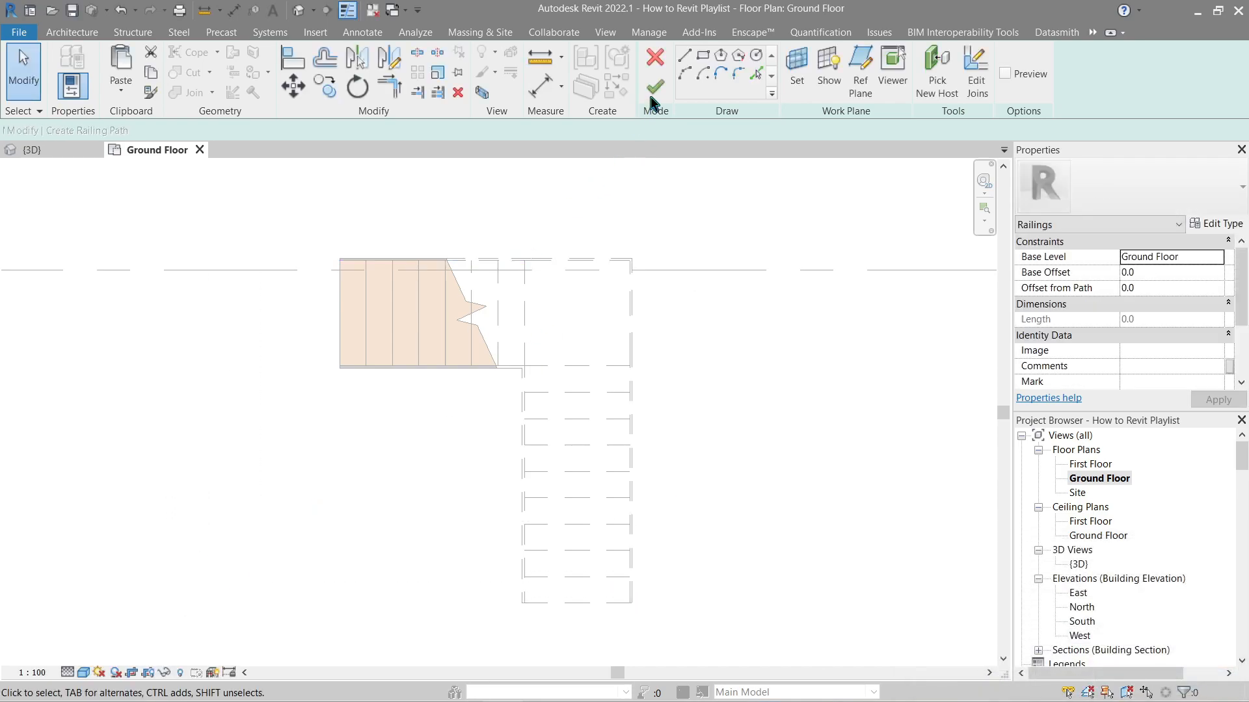
pyautogui.click(685, 56)
pyautogui.scroll(2, 356, 304)
# - Draw a connected path along the stair's top edge and landing's right side and finish the railing
pyautogui.click(331, 236)
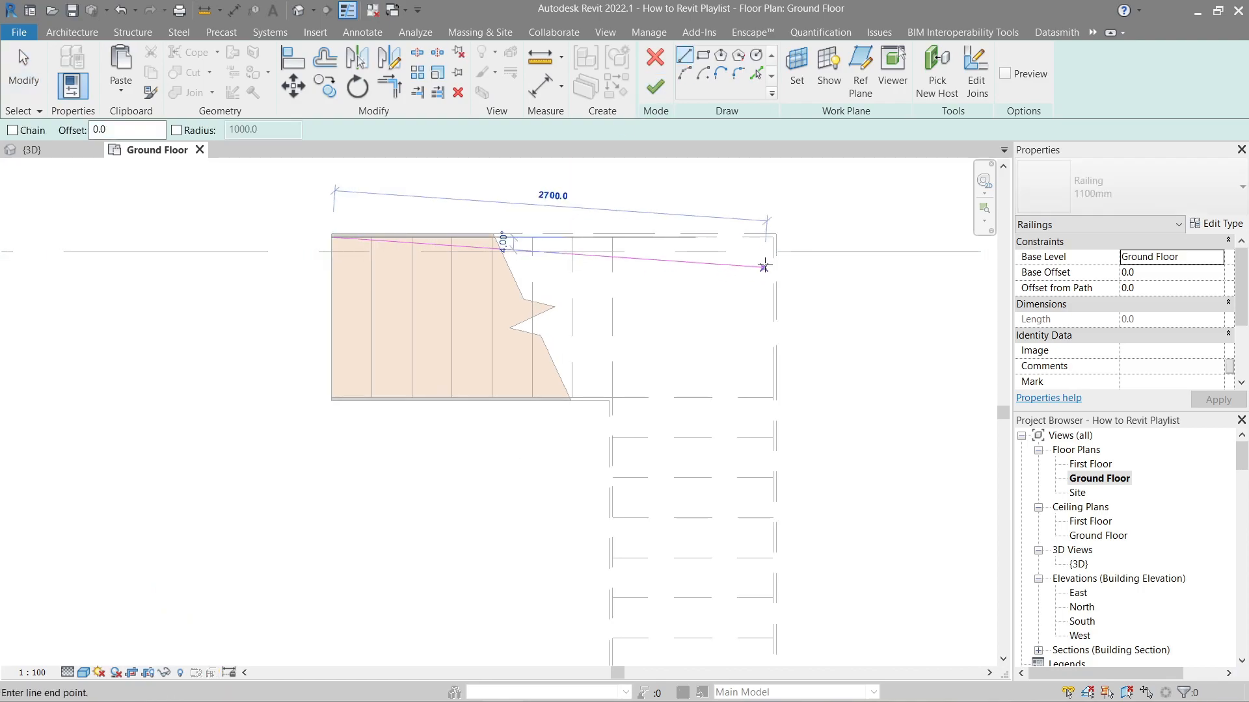
pyautogui.click(774, 236)
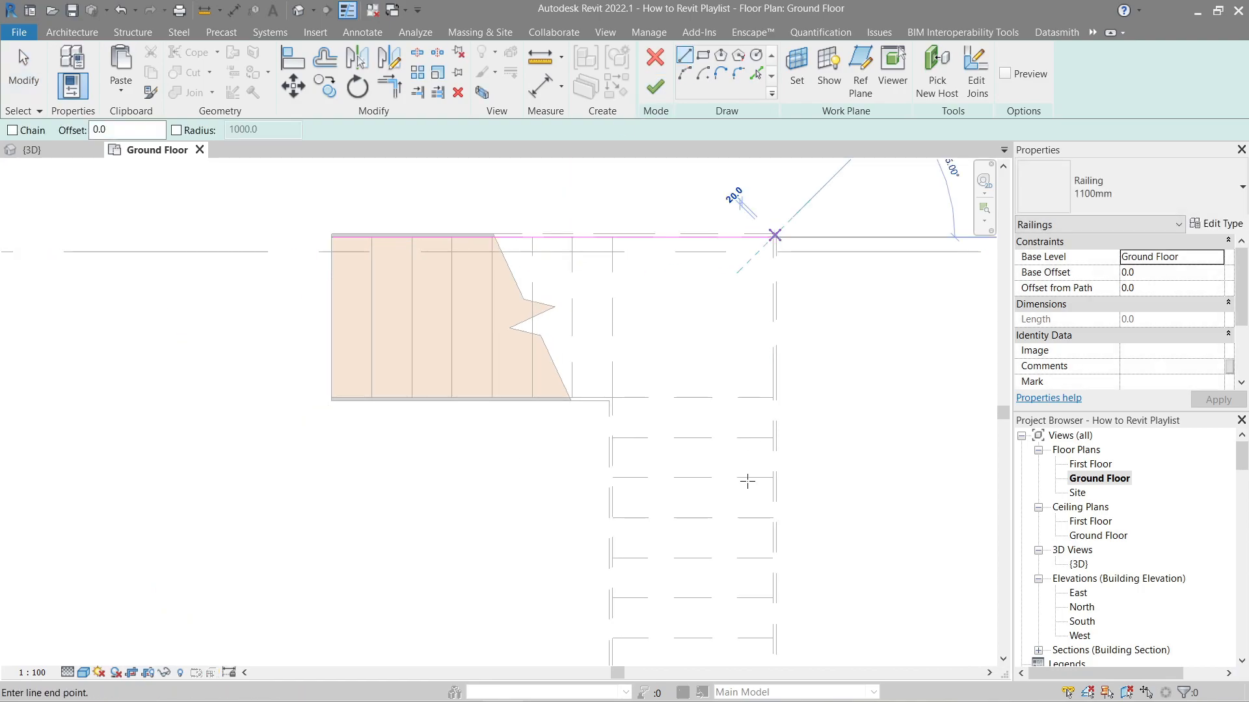
pyautogui.click(775, 590)
pyautogui.press('Escape')
pyautogui.press('Escape')
pyautogui.click(655, 86)
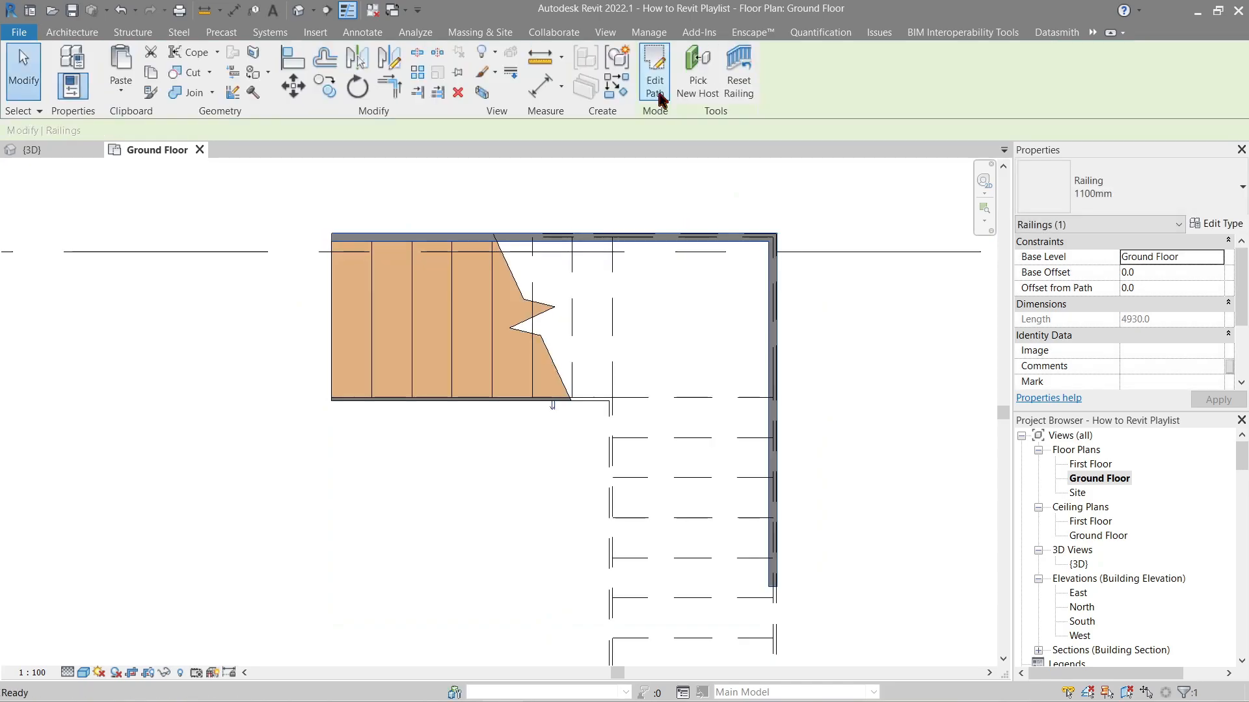
pyautogui.click(663, 323)
pyautogui.scroll(-3, 654, 349)
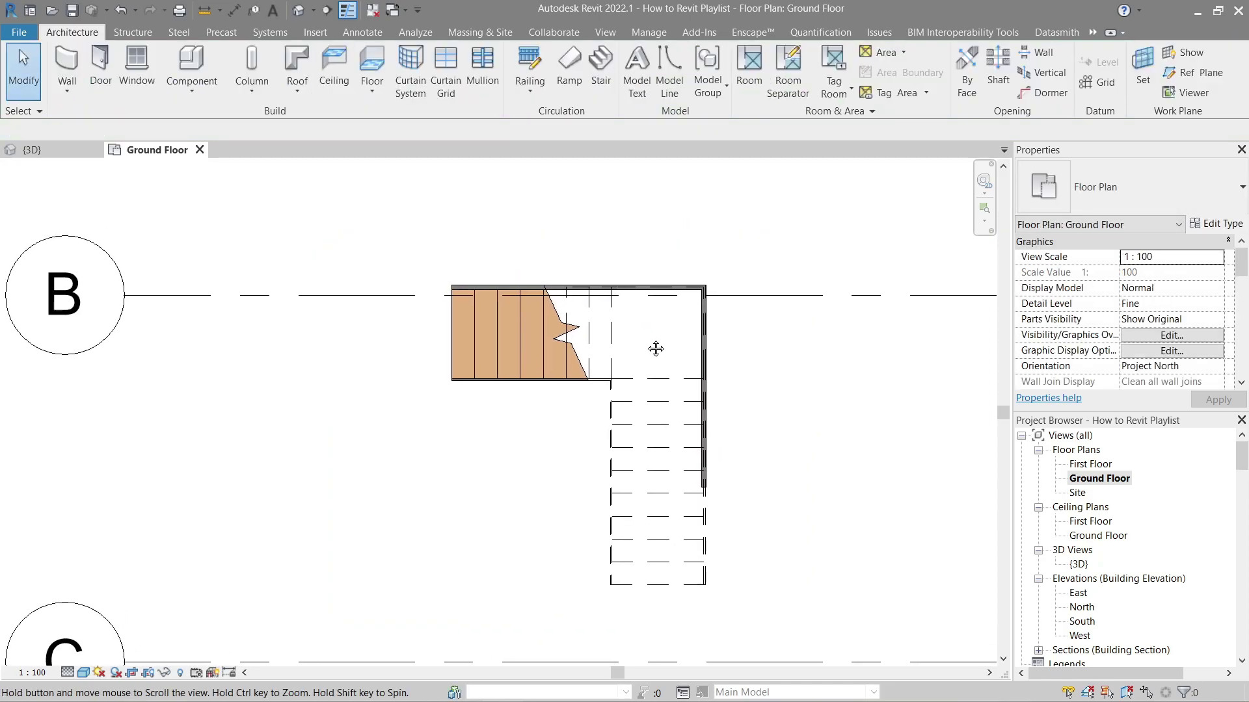
# - In the 3D view, select the new railing and pick the stair as its new host
pyautogui.click(28, 153)
pyautogui.moveTo(500, 560)
pyautogui.mouseDown(button='middle')
pyautogui.moveTo(477, 496)
pyautogui.moveTo(551, 377)
pyautogui.mouseUp(button='middle')
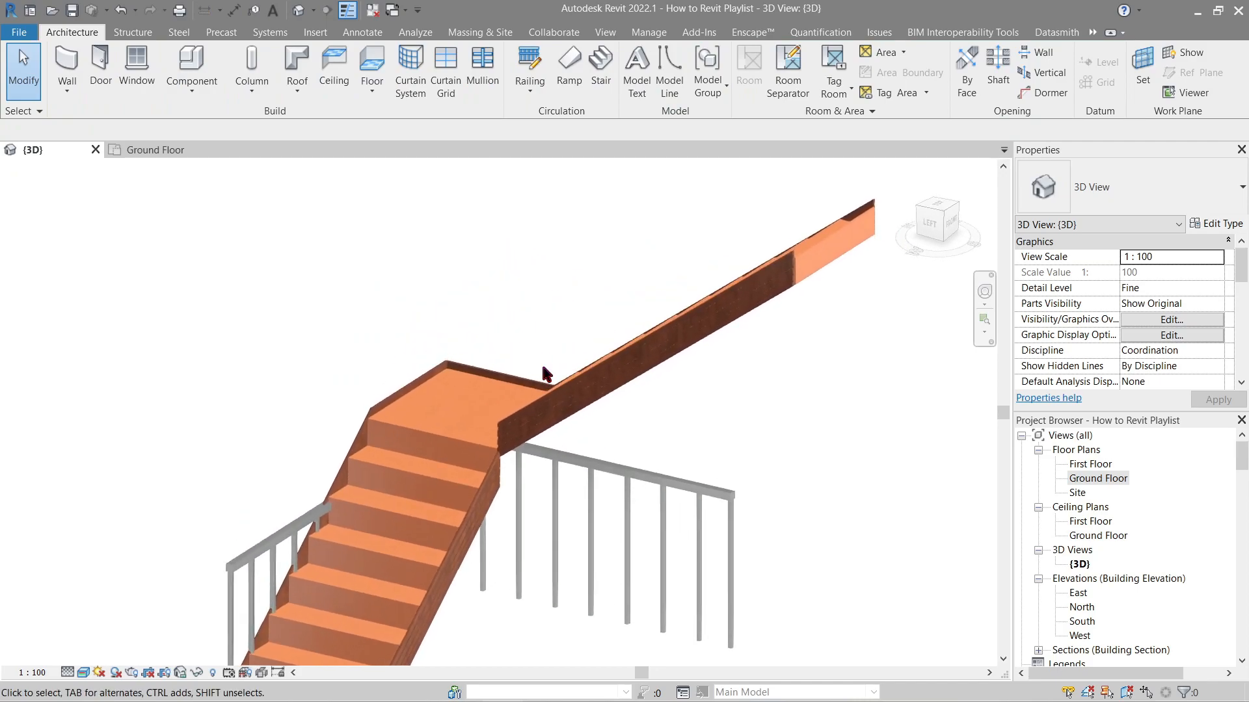
pyautogui.scroll(-3, 566, 400)
pyautogui.moveTo(579, 423)
pyautogui.keyDown('shift'); pyautogui.mouseDown(button='middle')
pyautogui.moveTo(460, 444)
pyautogui.moveTo(544, 460)
pyautogui.moveTo(569, 556)
pyautogui.mouseUp(button='middle'); pyautogui.keyUp('shift')
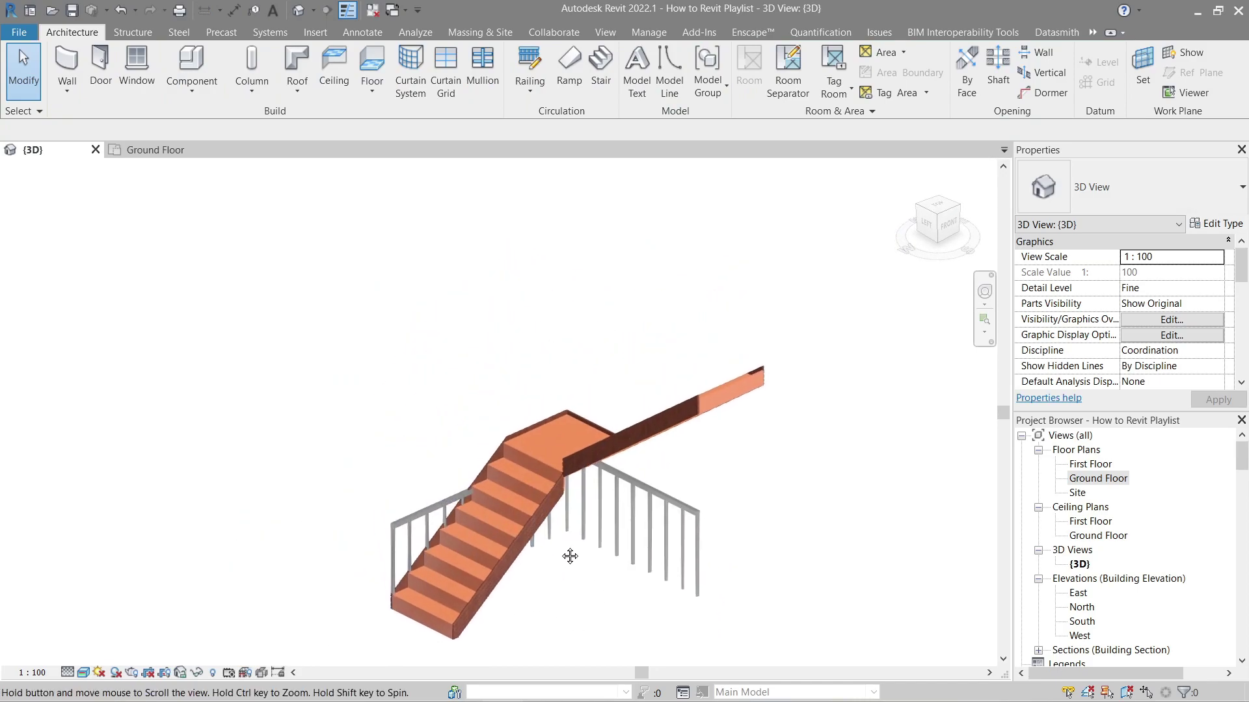
pyautogui.click(651, 506)
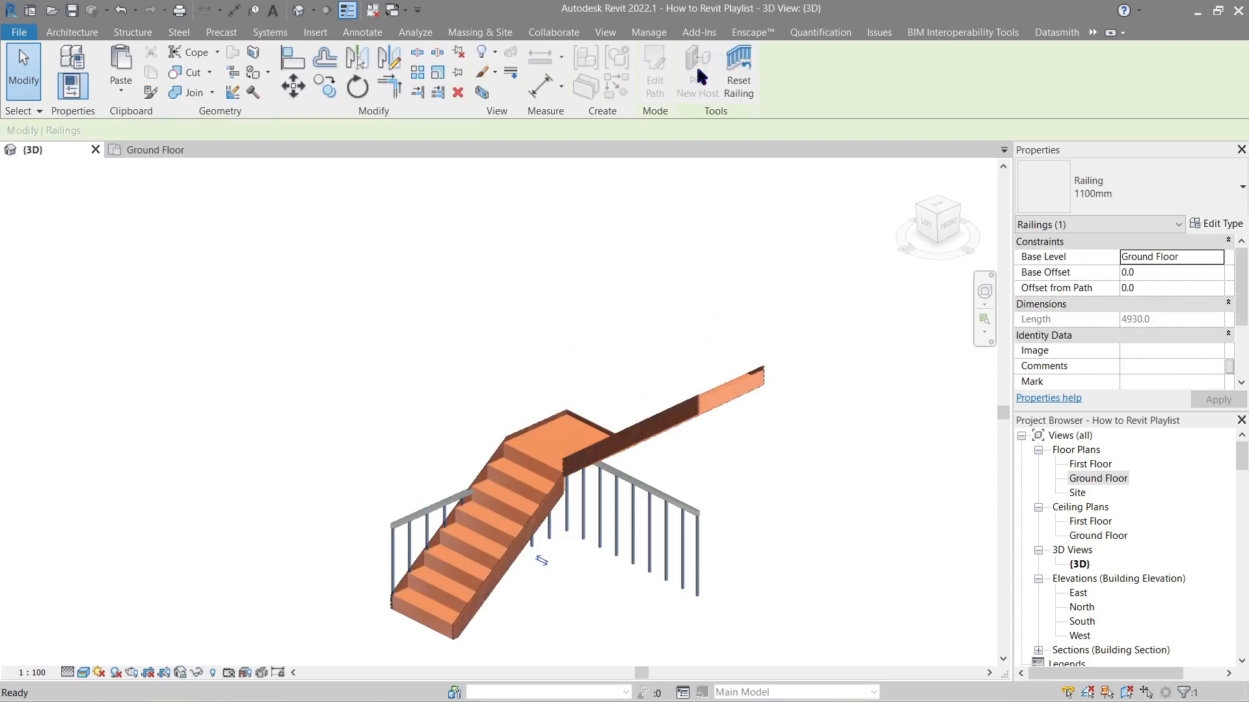
pyautogui.click(558, 444)
pyautogui.moveTo(508, 531)
pyautogui.keyDown('shift'); pyautogui.mouseDown(button='middle')
pyautogui.moveTo(545, 396)
pyautogui.moveTo(488, 490)
pyautogui.moveTo(212, 457)
pyautogui.moveTo(309, 491)
pyautogui.moveTo(1017, 492)
pyautogui.mouseUp(button='middle'); pyautogui.keyUp('shift')
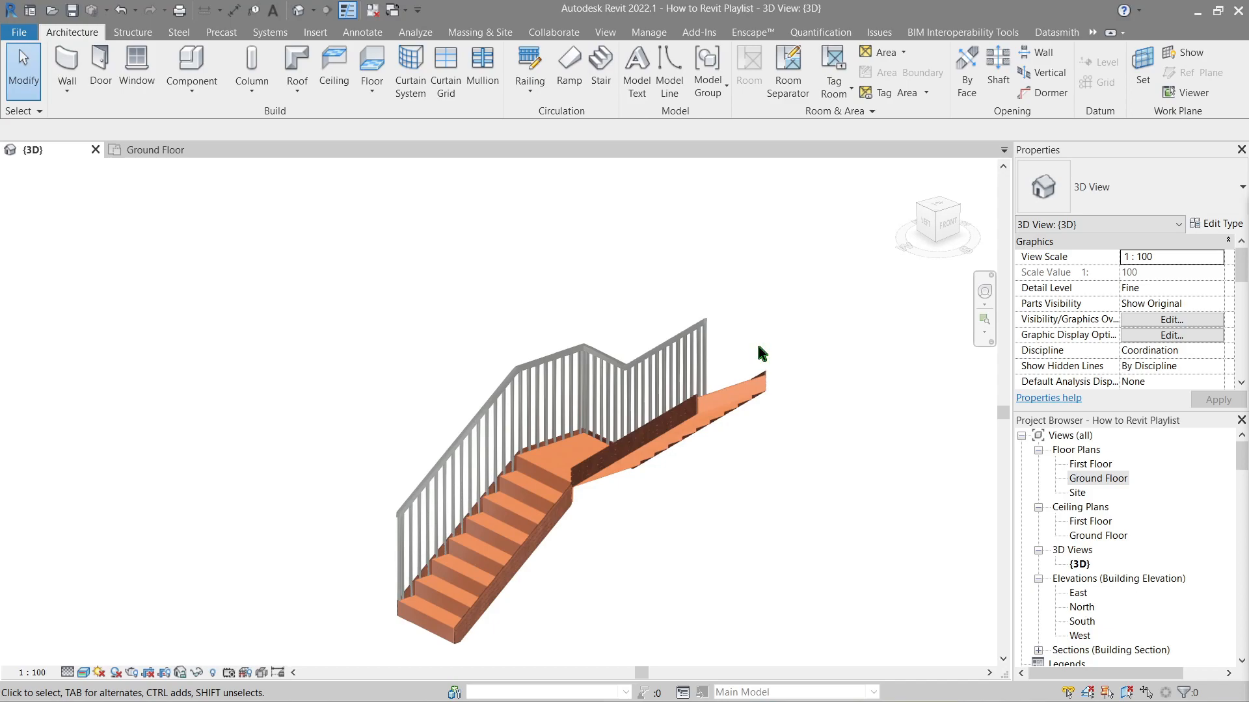
# - Try the railing as 900mm Pipe, 1100mm and Glass Panel - Bottom Fill types from the type selector
pyautogui.click(681, 341)
pyautogui.keyDown('shift'); pyautogui.moveTo(680, 267); pyautogui.dragTo(753, 307, button='middle'); pyautogui.keyUp('shift')
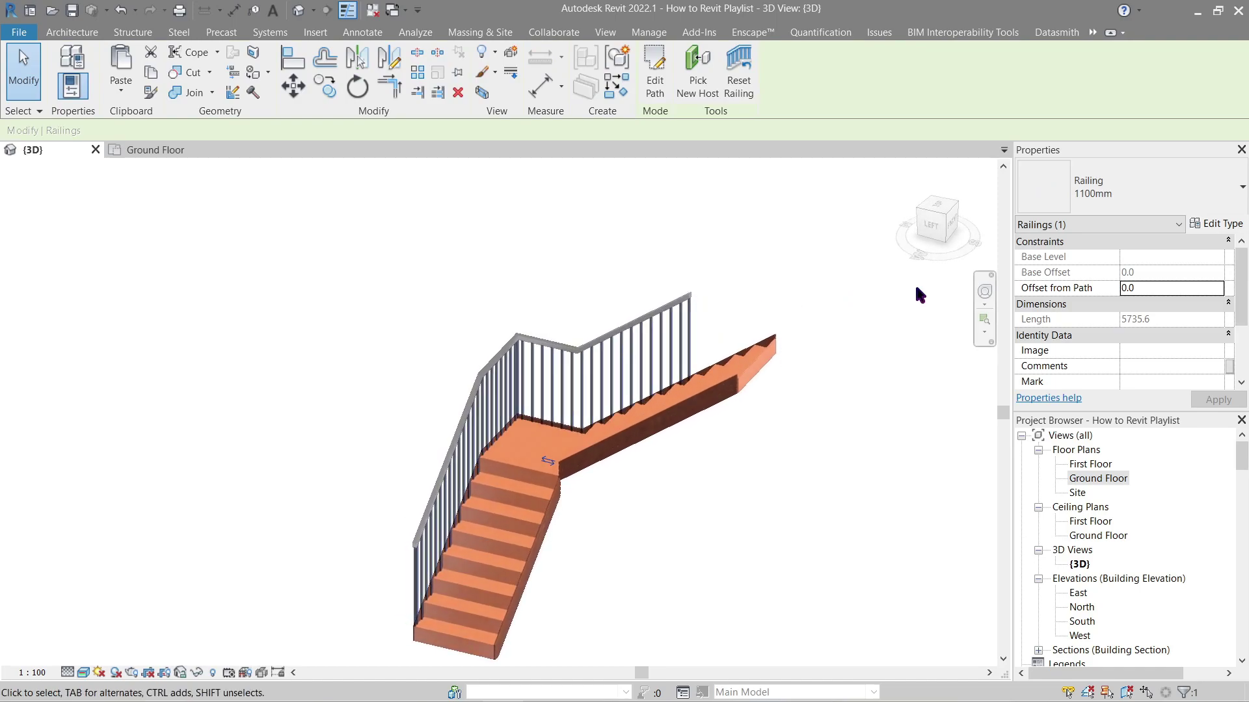
pyautogui.click(1144, 202)
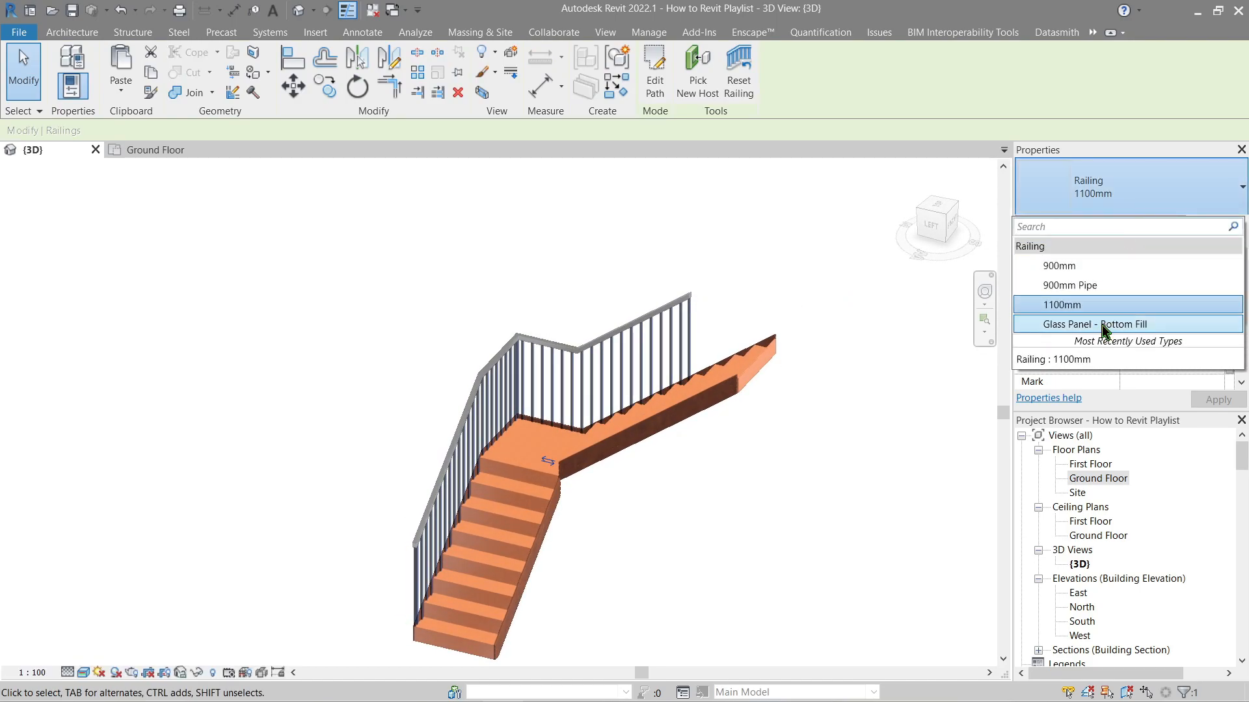
pyautogui.press('Escape')
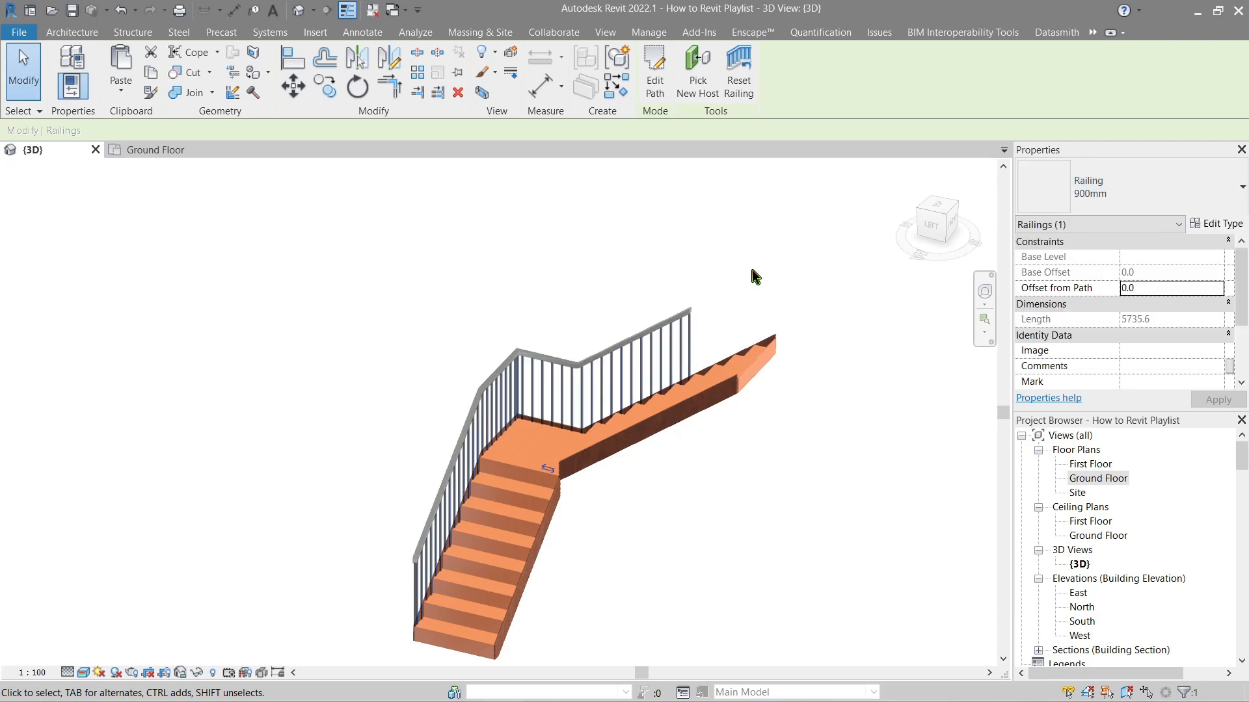
pyautogui.click(1067, 206)
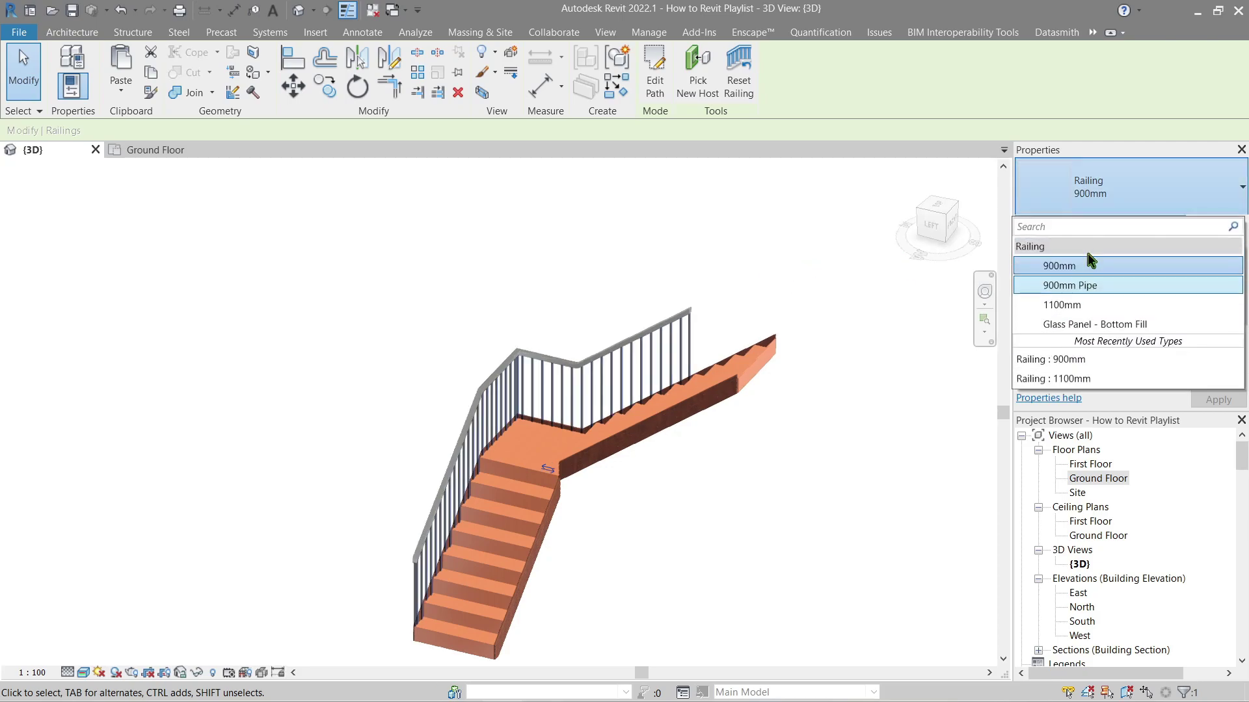
pyautogui.click(1095, 286)
pyautogui.click(1141, 198)
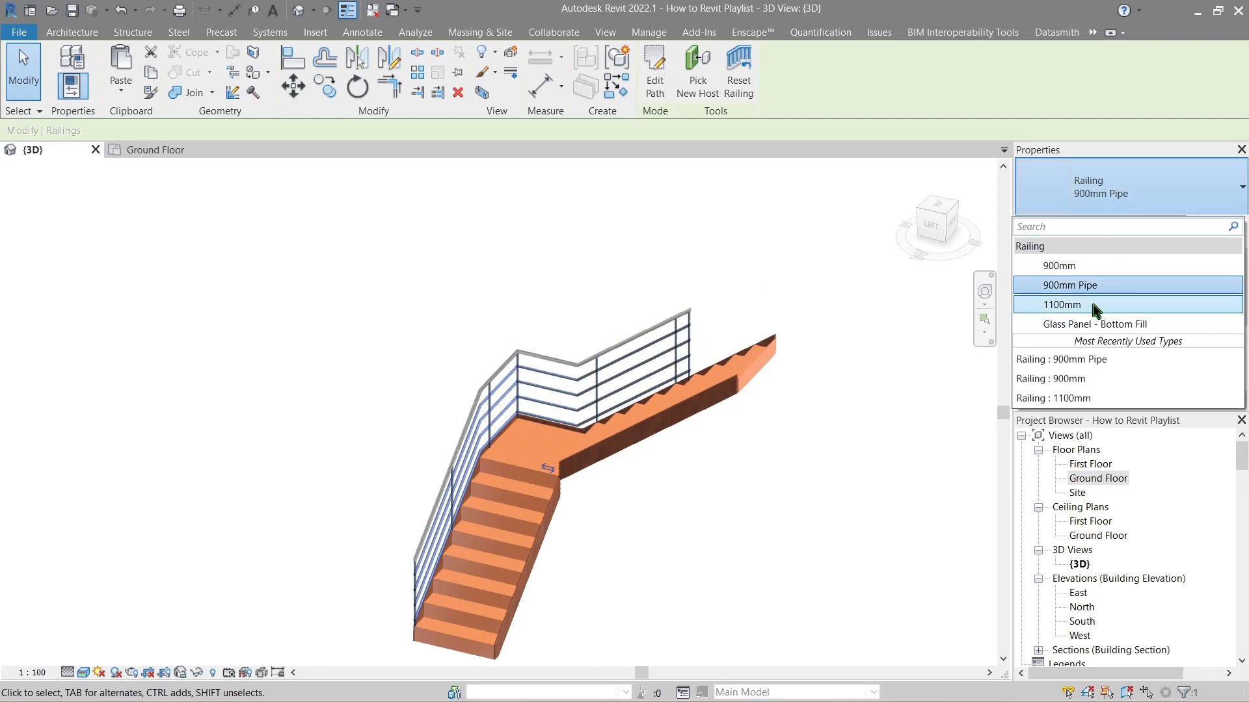
pyautogui.click(1083, 305)
pyautogui.click(1142, 195)
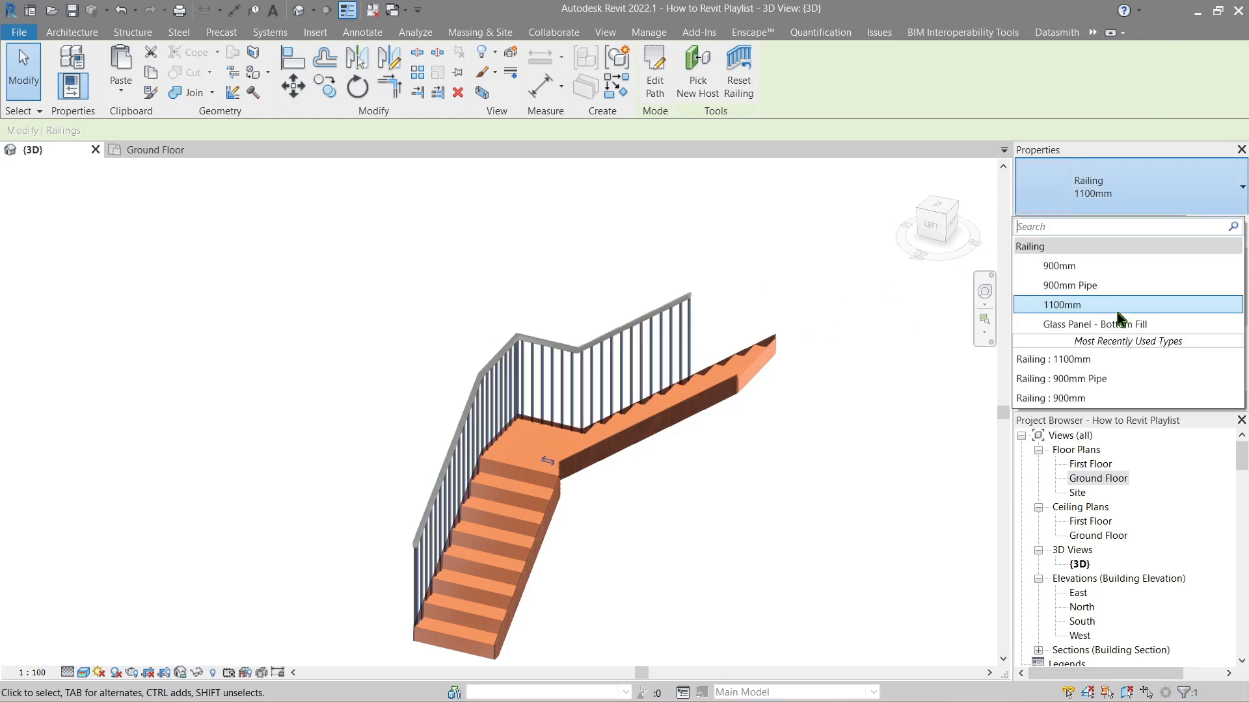
pyautogui.press('Escape')
# - Inspect the glass railing, then switch the stair railing to the 900mm Pipe type and reselect it
pyautogui.click(639, 539)
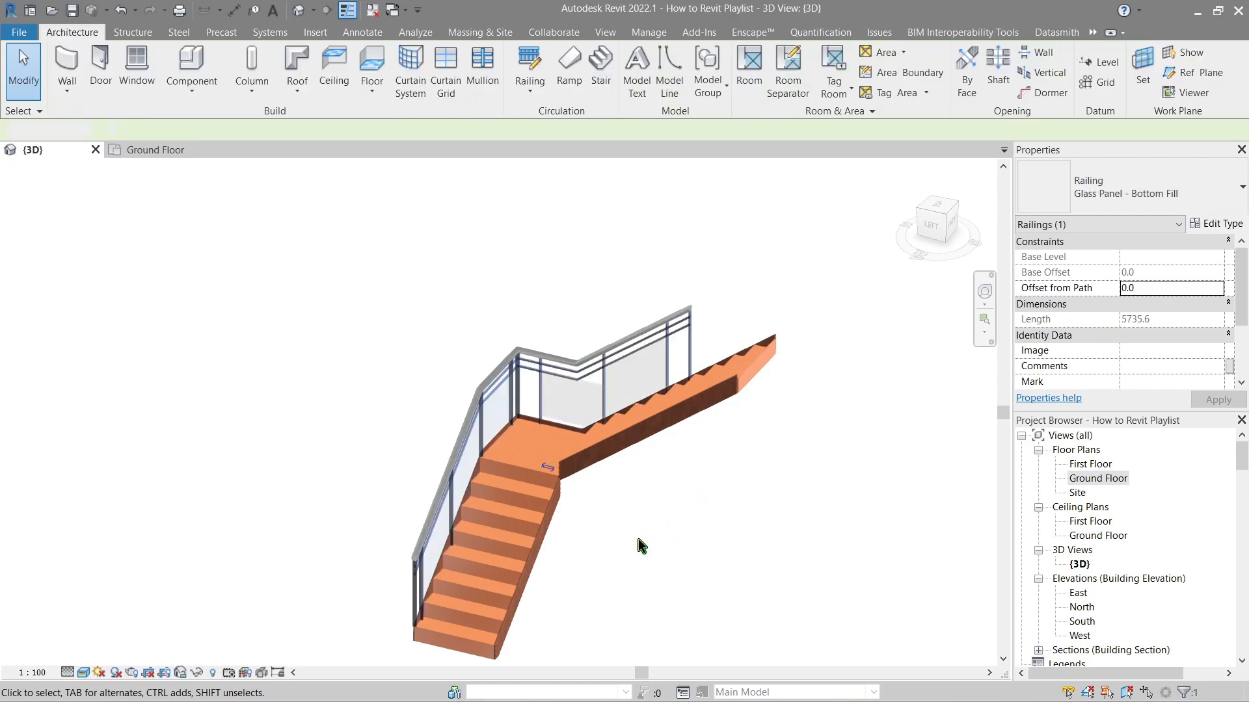
pyautogui.moveTo(646, 543)
pyautogui.keyDown('shift'); pyautogui.mouseDown(button='middle')
pyautogui.moveTo(589, 465)
pyautogui.moveTo(636, 475)
pyautogui.mouseUp(button='middle'); pyautogui.keyUp('shift')
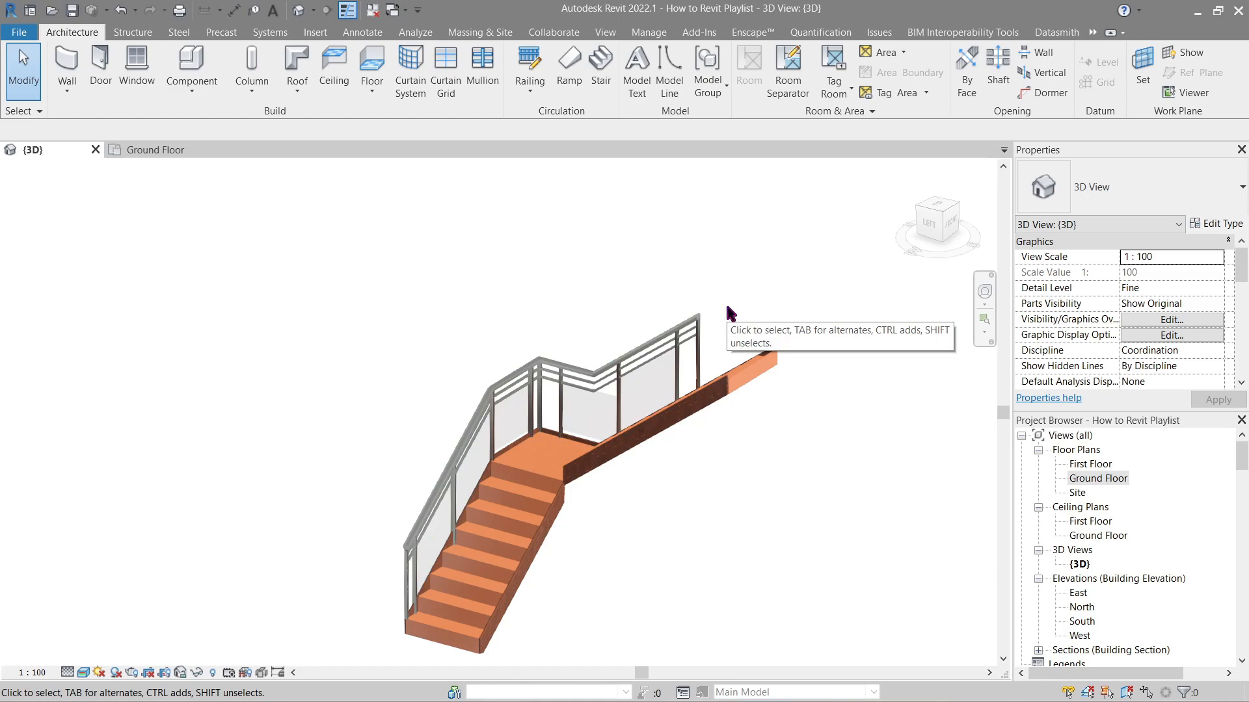
pyautogui.scroll(2, 647, 530)
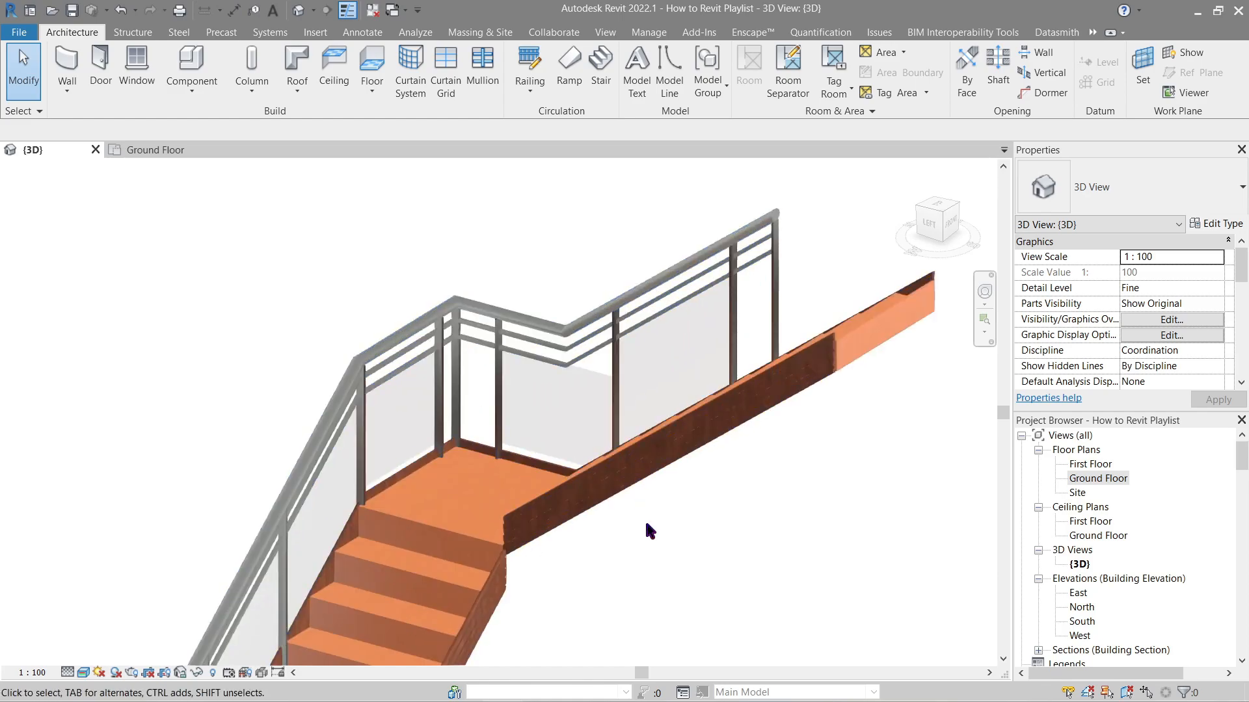
pyautogui.scroll(-1, 675, 535)
pyautogui.moveTo(674, 536)
pyautogui.keyDown('shift'); pyautogui.mouseDown(button='middle')
pyautogui.moveTo(684, 564)
pyautogui.moveTo(622, 505)
pyautogui.moveTo(635, 522)
pyautogui.mouseUp(button='middle'); pyautogui.keyUp('shift')
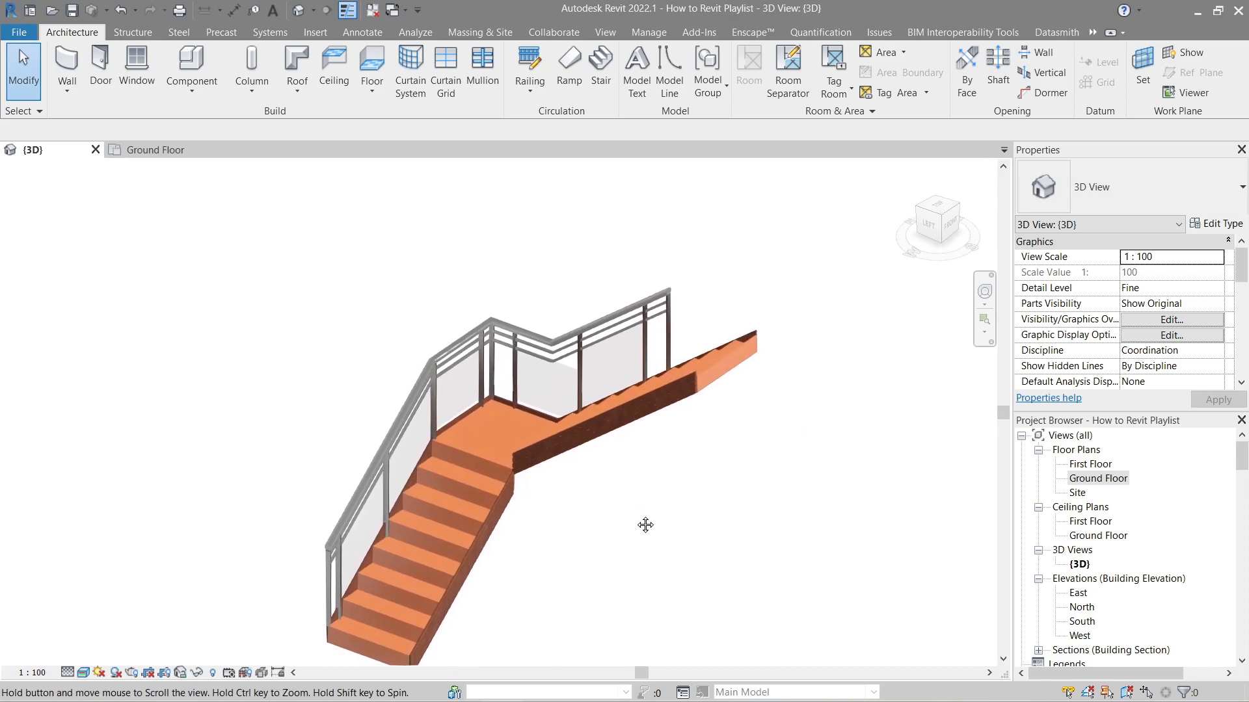
pyautogui.click(616, 341)
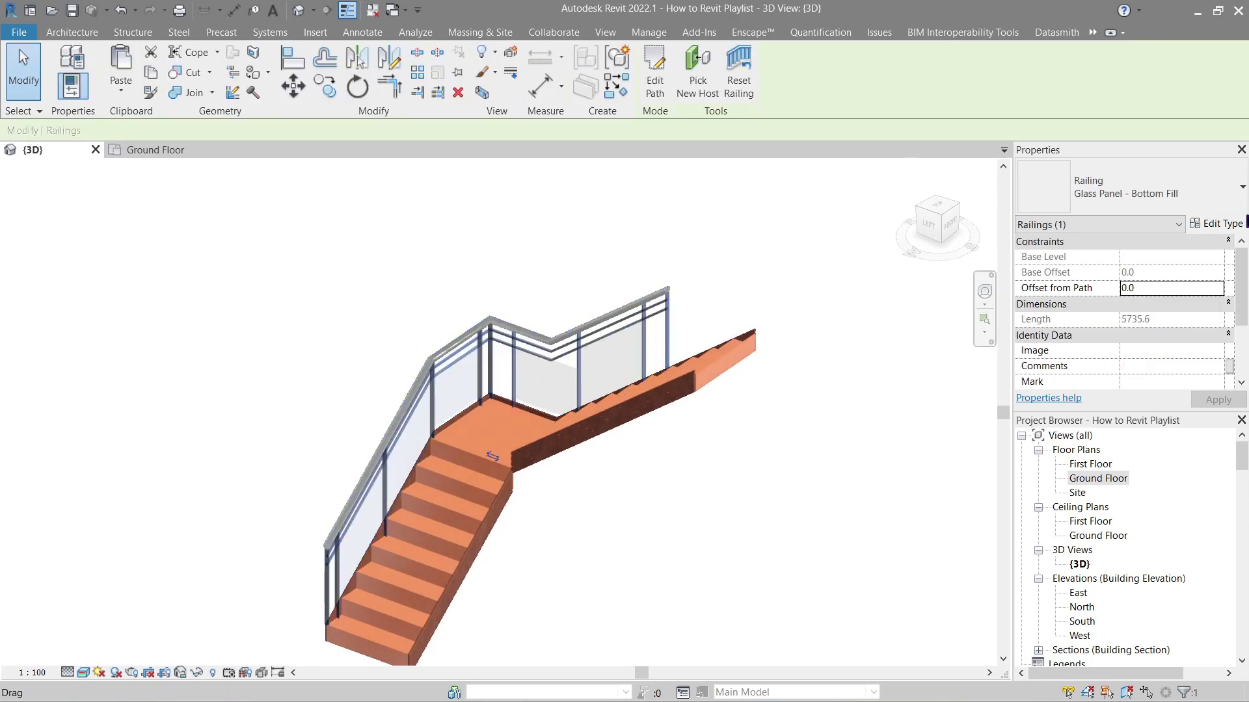
pyautogui.click(1193, 195)
pyautogui.click(1106, 287)
pyautogui.keyDown('shift'); pyautogui.moveTo(627, 508); pyautogui.dragTo(642, 519, button='middle'); pyautogui.keyUp('shift')
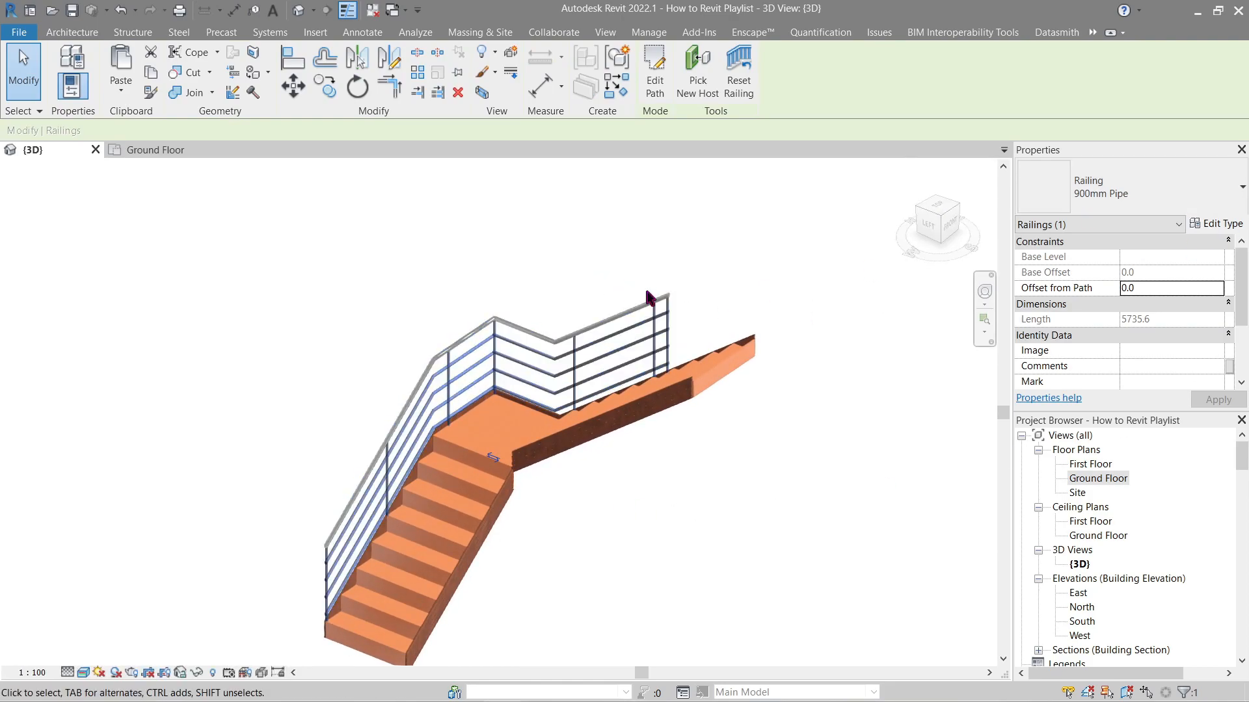
pyautogui.press('Escape')
pyautogui.click(650, 313)
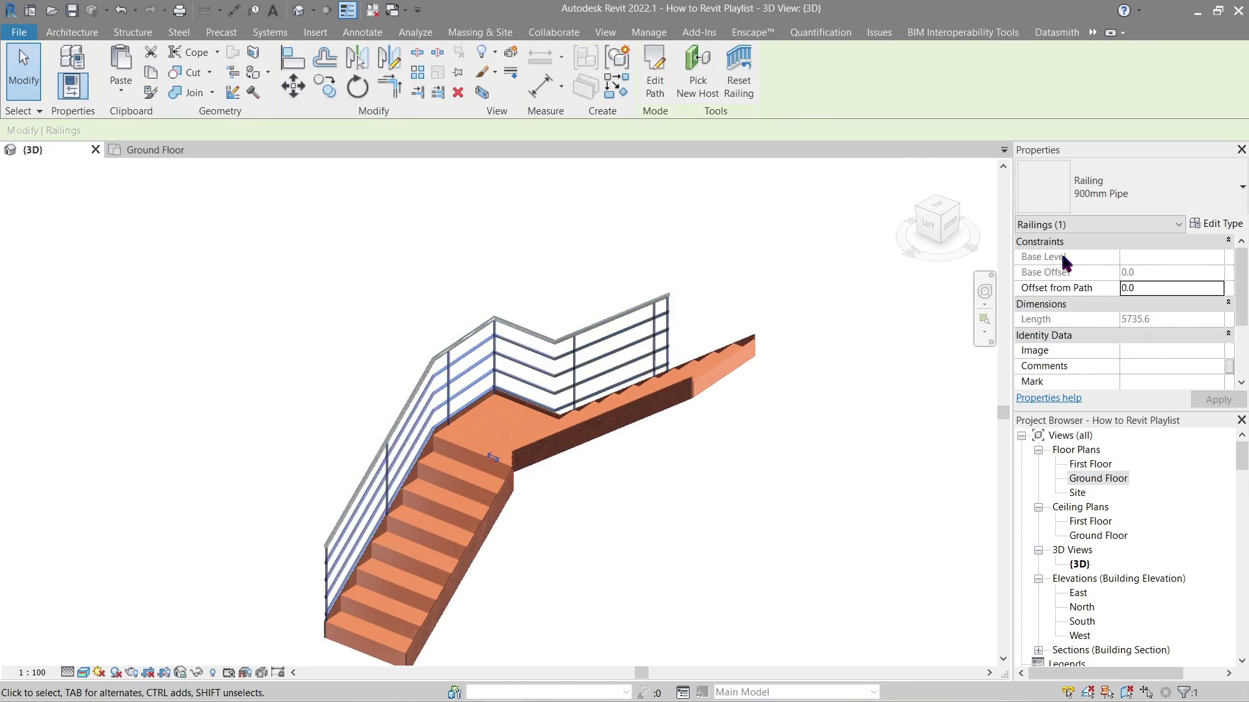
# - Review the 900mm Pipe type properties and its rail structure
pyautogui.click(1217, 226)
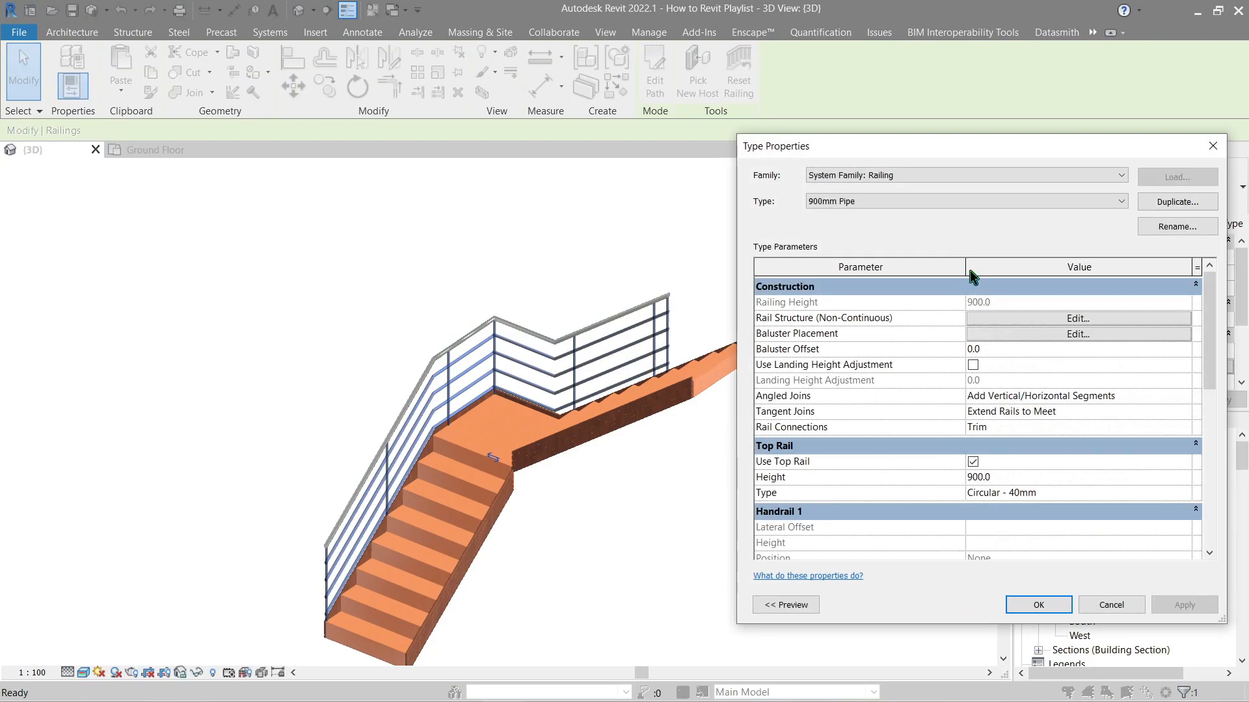
pyautogui.click(1041, 323)
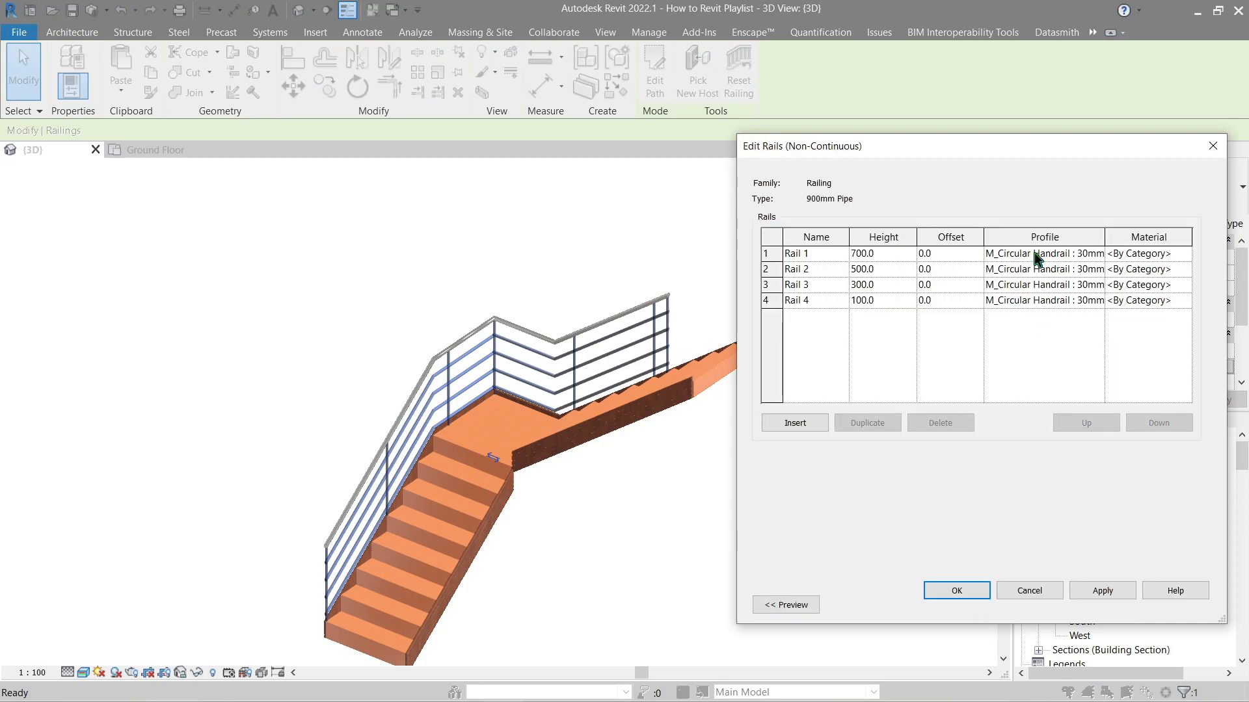
pyautogui.press('Escape')
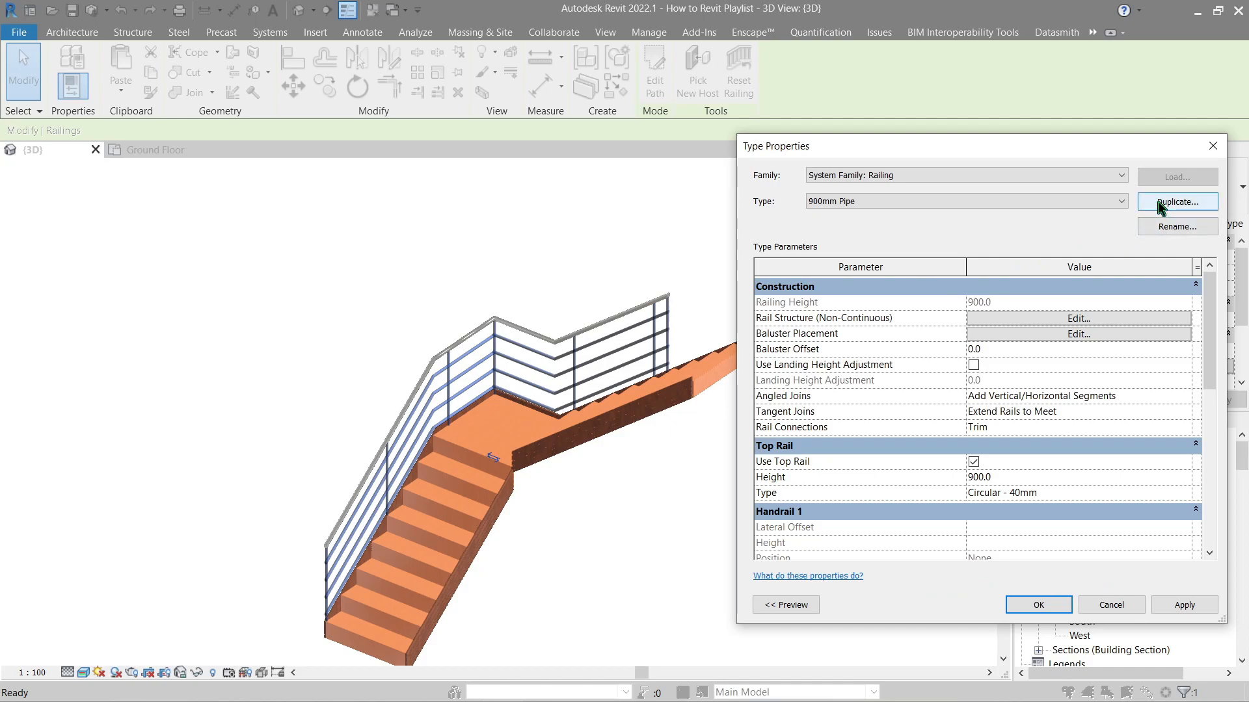
# - Duplicate the type as 'Railing Trial' and go to its rail structure
pyautogui.click(1160, 206)
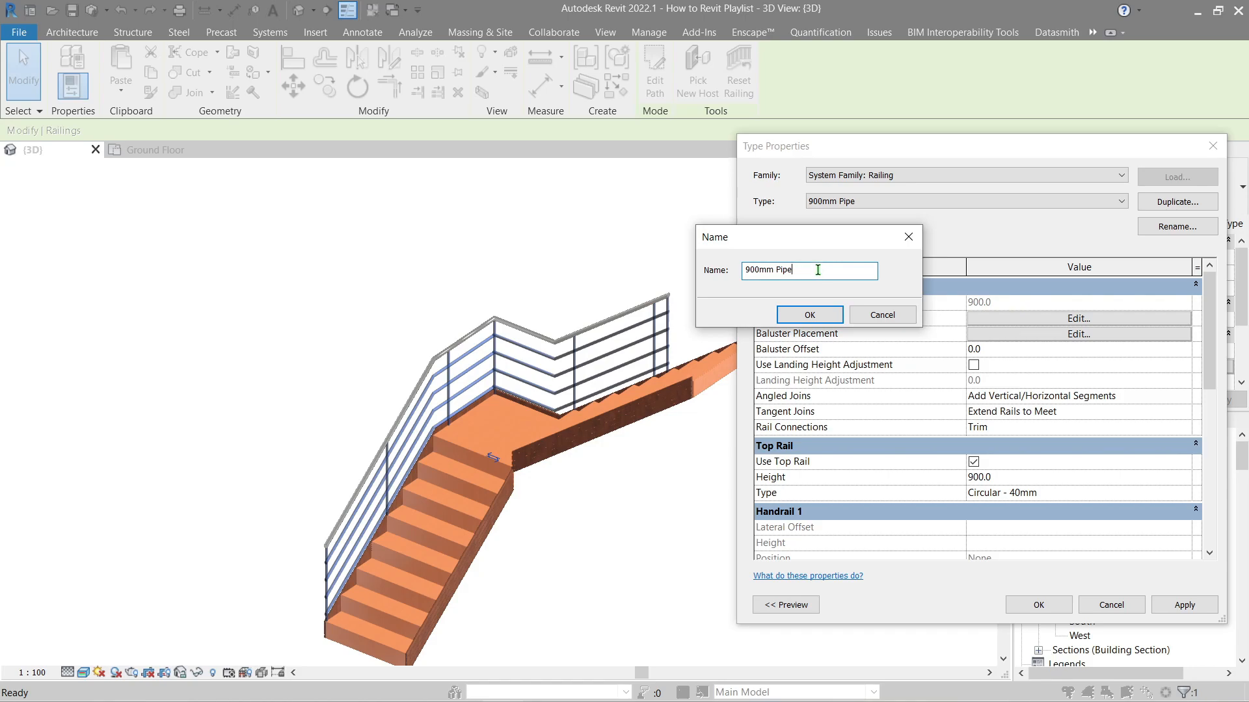
pyautogui.press('BackSpace')
pyautogui.write('Railing Trial')
pyautogui.press('Return')
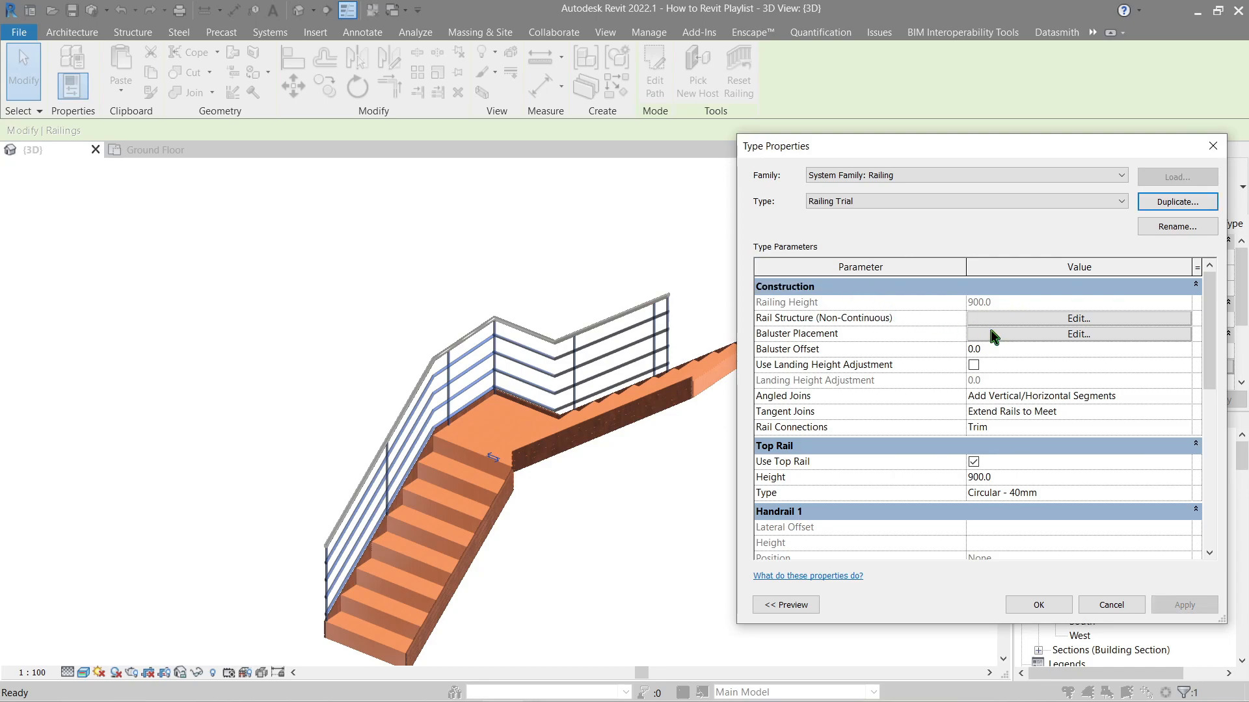
pyautogui.click(1017, 321)
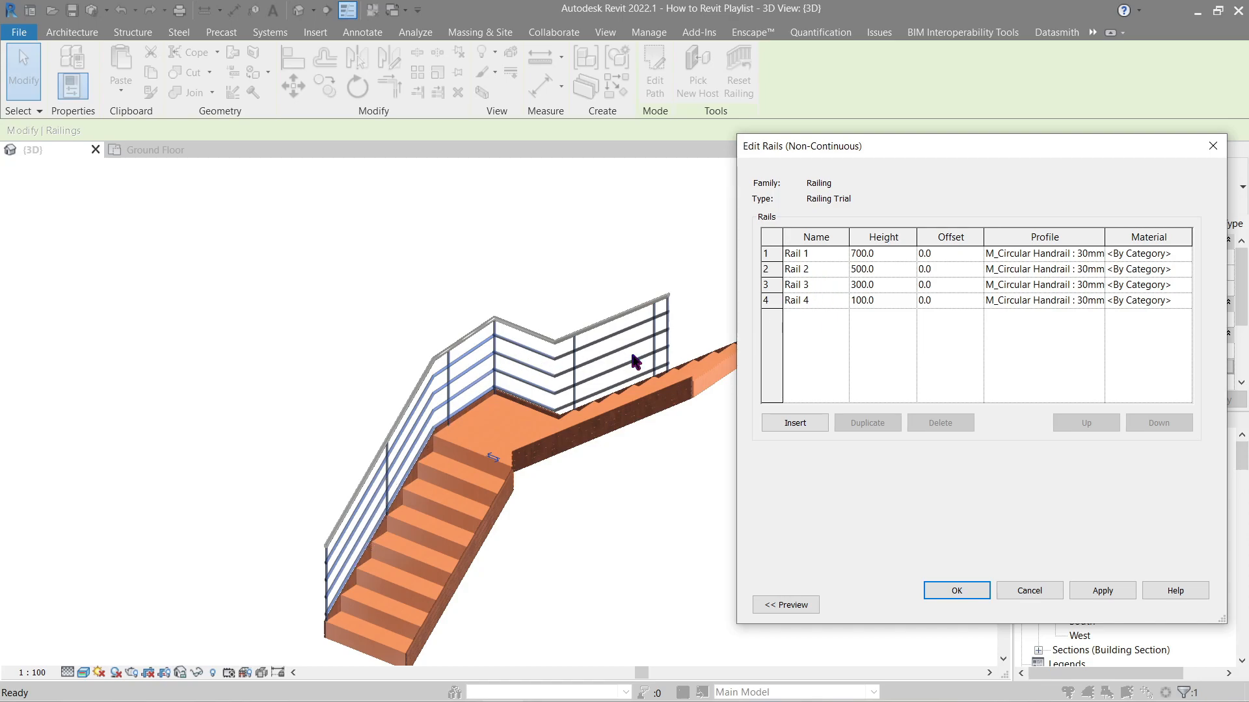
# - Show the railing preview and cycle it through back elevation, left elevation, floor plan and 3D view
pyautogui.click(786, 605)
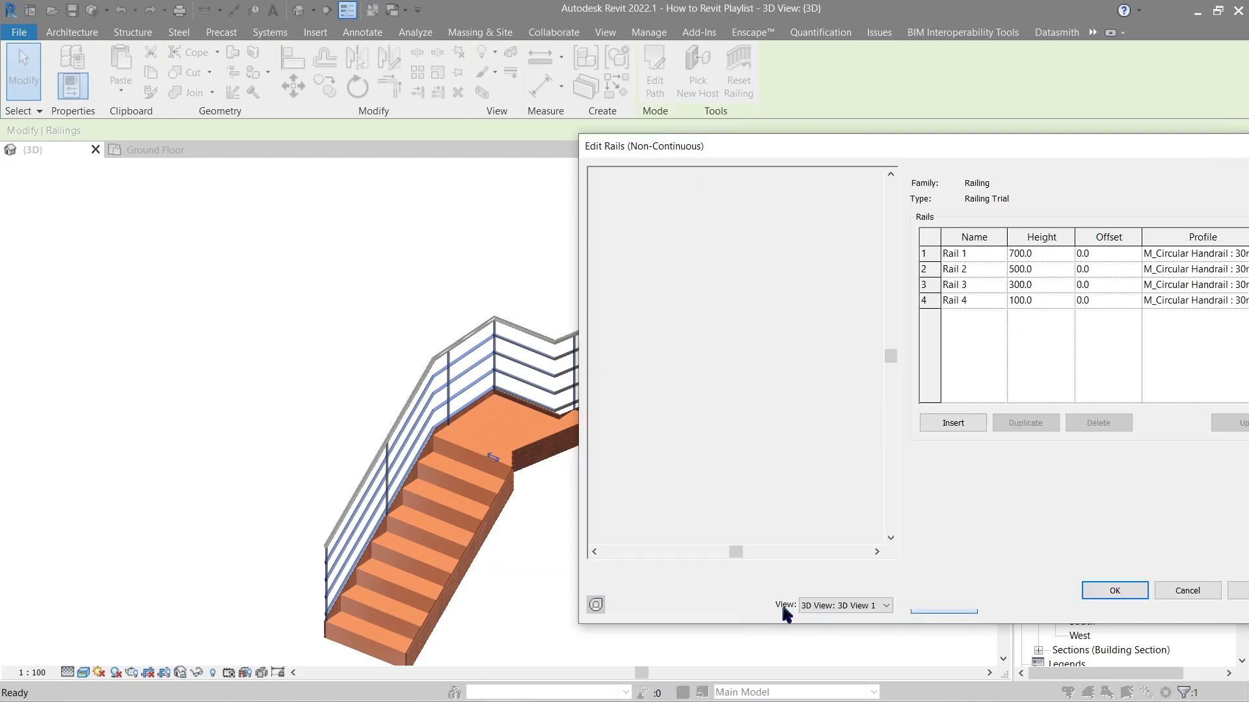
pyautogui.moveTo(940, 153)
pyautogui.mouseDown()
pyautogui.moveTo(786, 140)
pyautogui.moveTo(780, 152)
pyautogui.mouseUp()
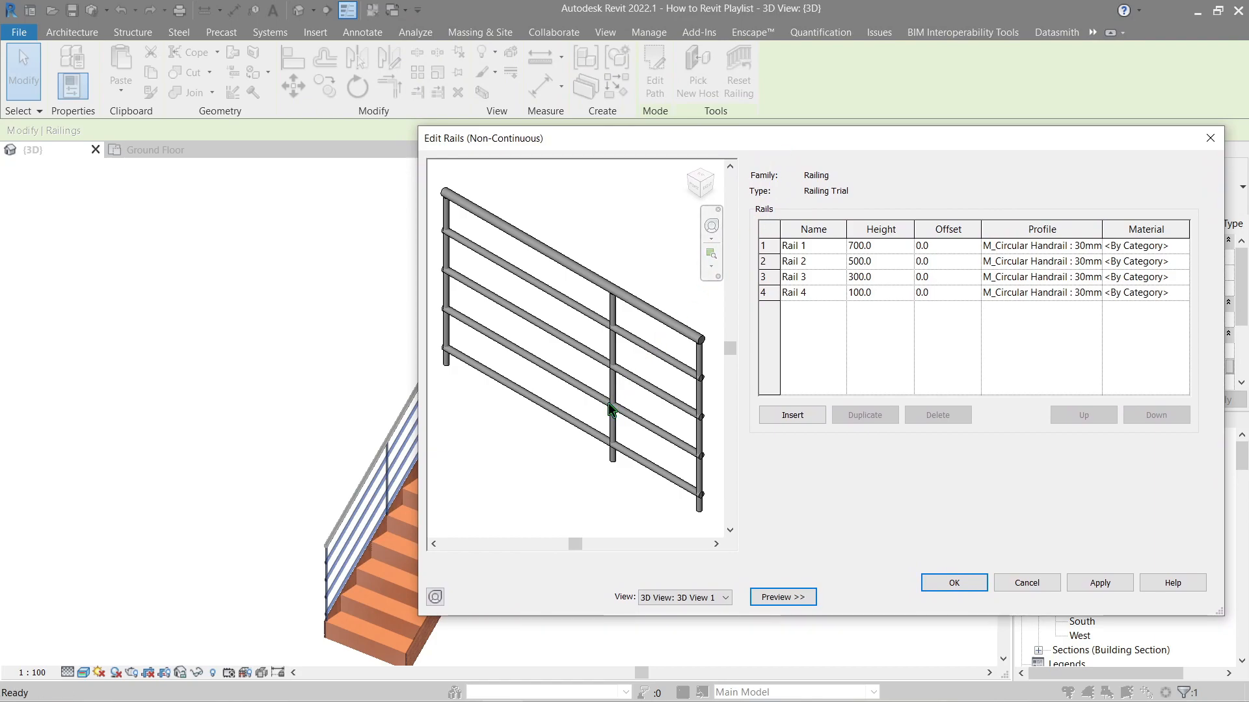
pyautogui.click(657, 598)
pyautogui.click(669, 623)
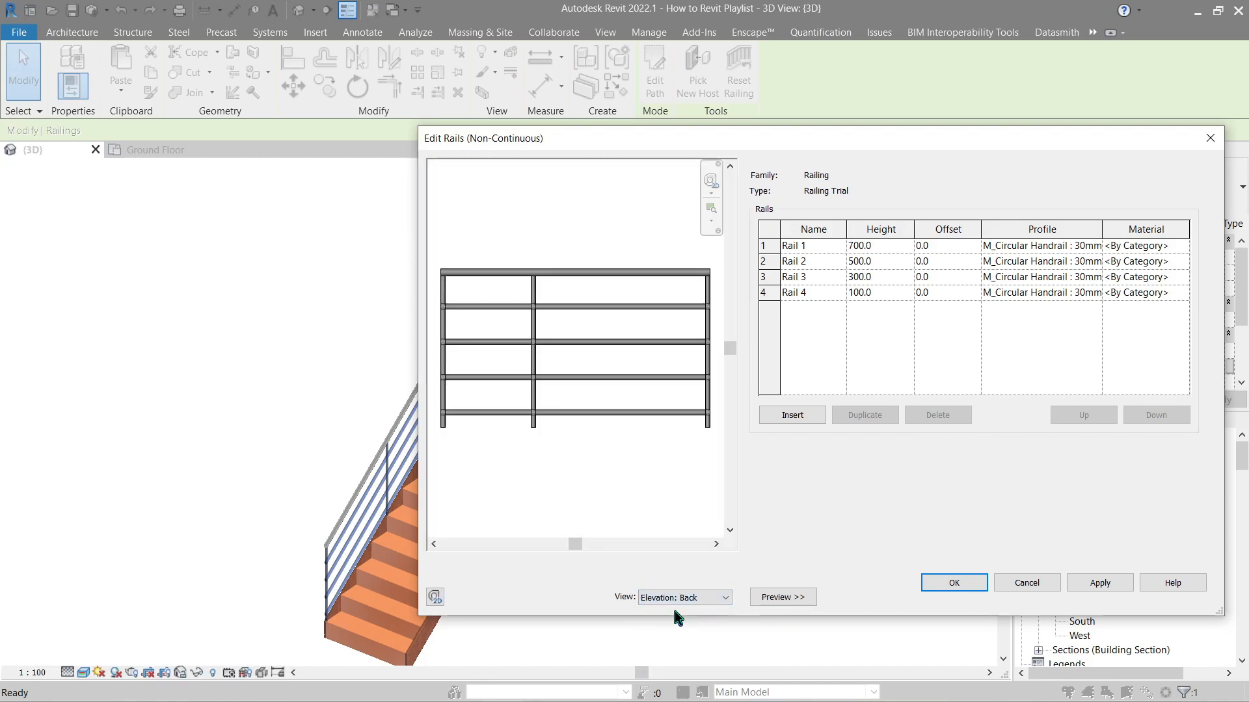
pyautogui.click(675, 598)
pyautogui.click(676, 643)
pyautogui.click(724, 597)
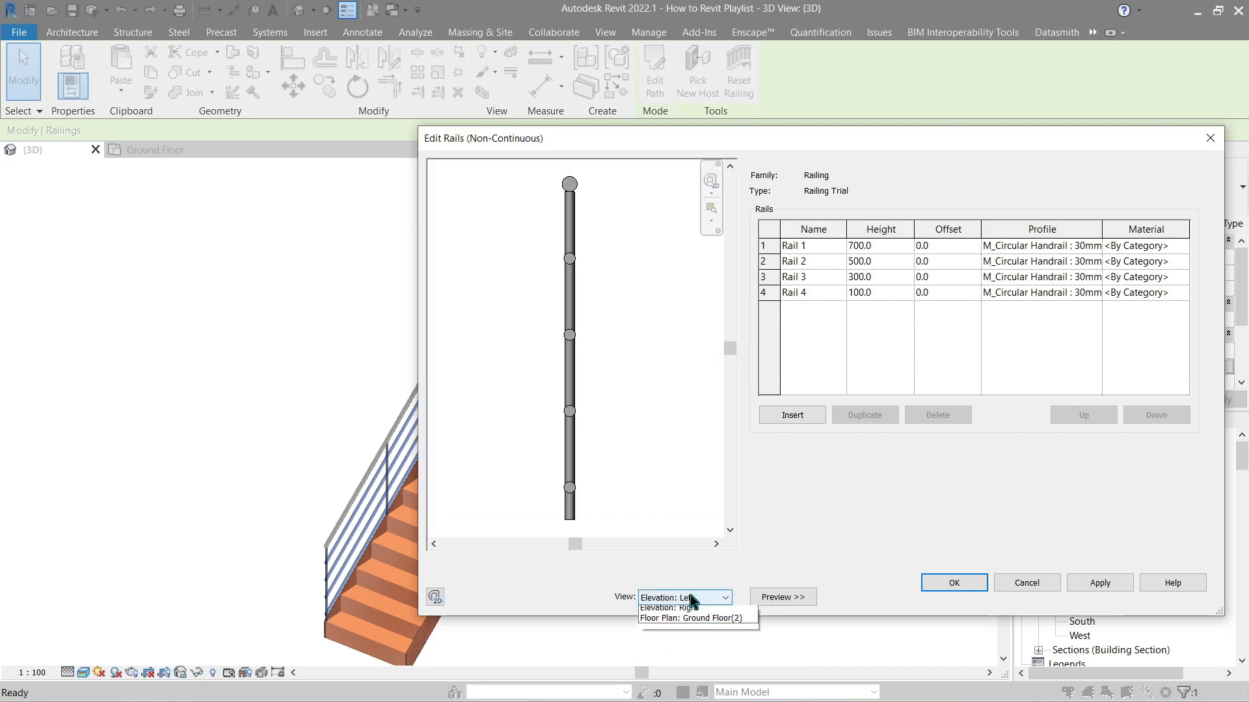
pyautogui.click(718, 664)
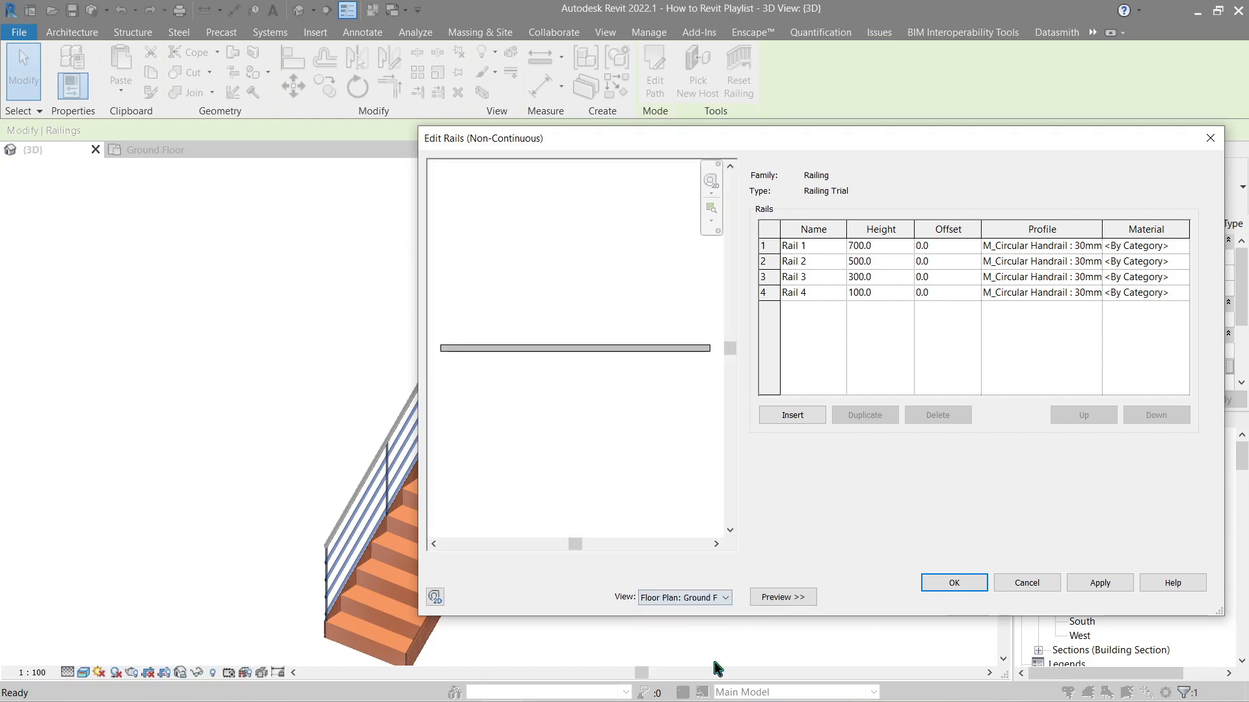
pyautogui.click(700, 598)
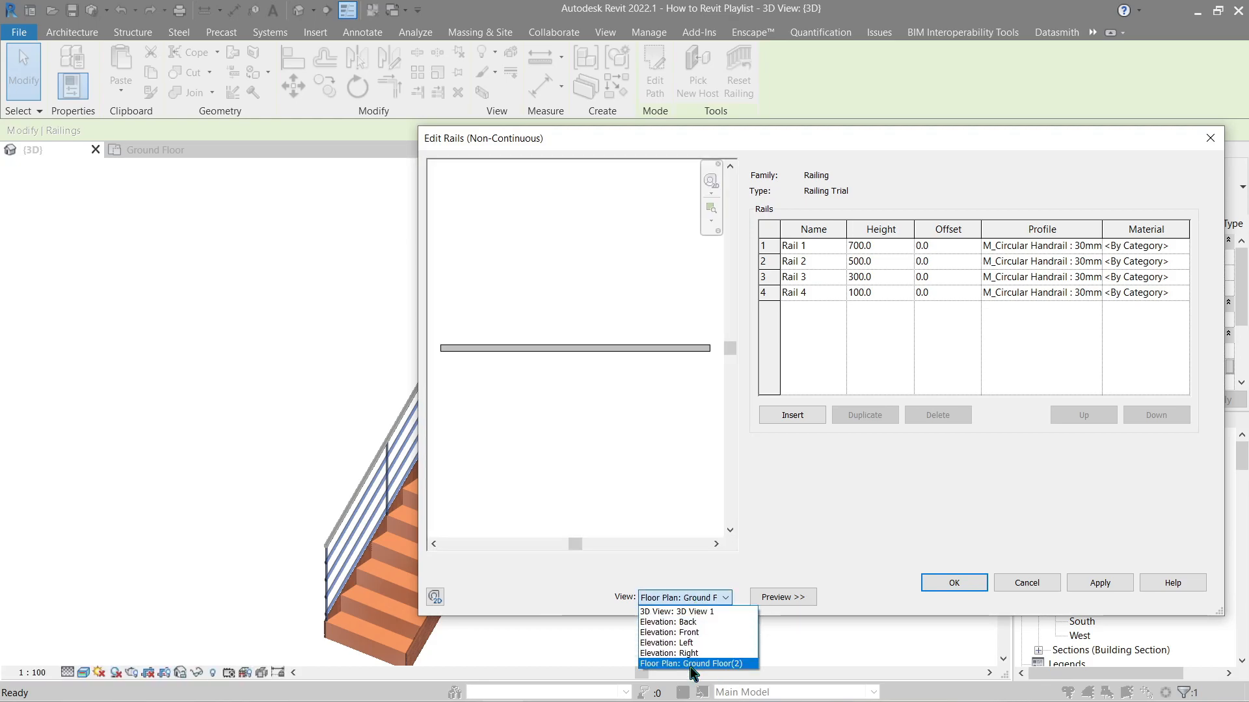
pyautogui.click(699, 612)
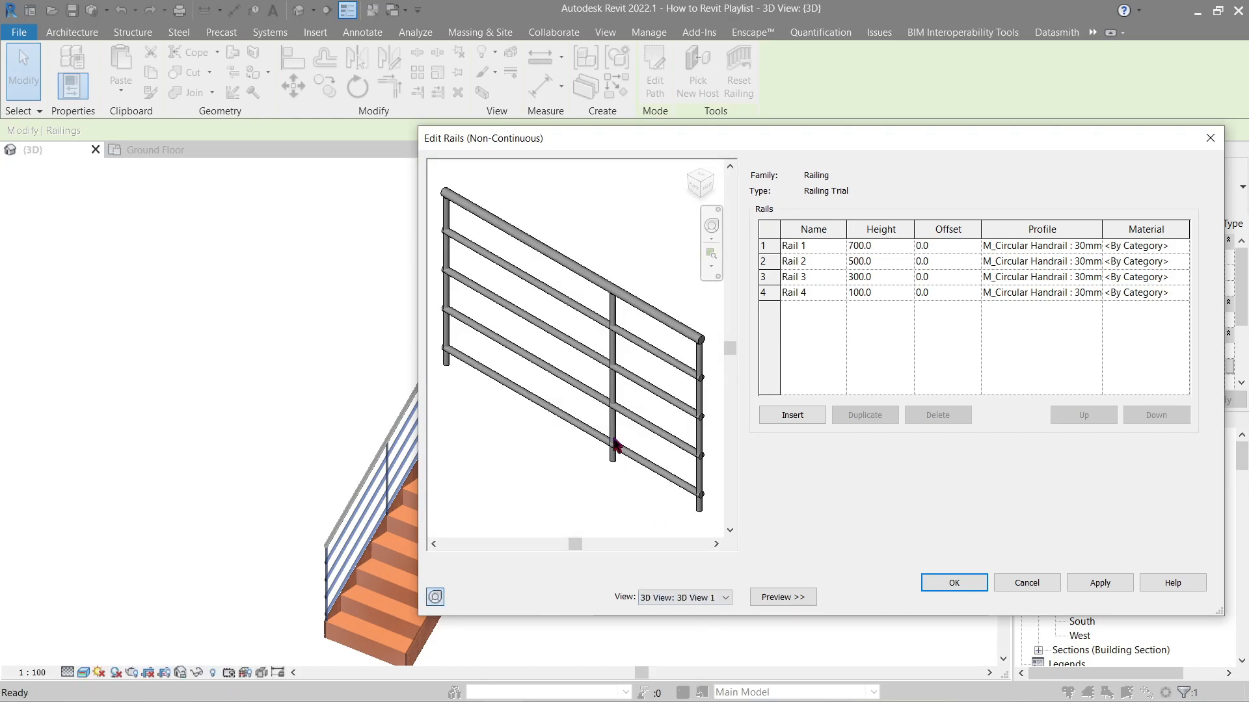
# - Orbit the 3D preview of the four circular rails through side and oblique angles
pyautogui.moveTo(614, 446)
pyautogui.keyDown('shift'); pyautogui.mouseDown(button='middle')
pyautogui.moveTo(643, 418)
pyautogui.moveTo(554, 371)
pyautogui.moveTo(531, 480)
pyautogui.moveTo(593, 387)
pyautogui.moveTo(528, 438)
pyautogui.moveTo(471, 426)
pyautogui.moveTo(712, 307)
pyautogui.mouseUp(button='middle'); pyautogui.keyUp('shift')
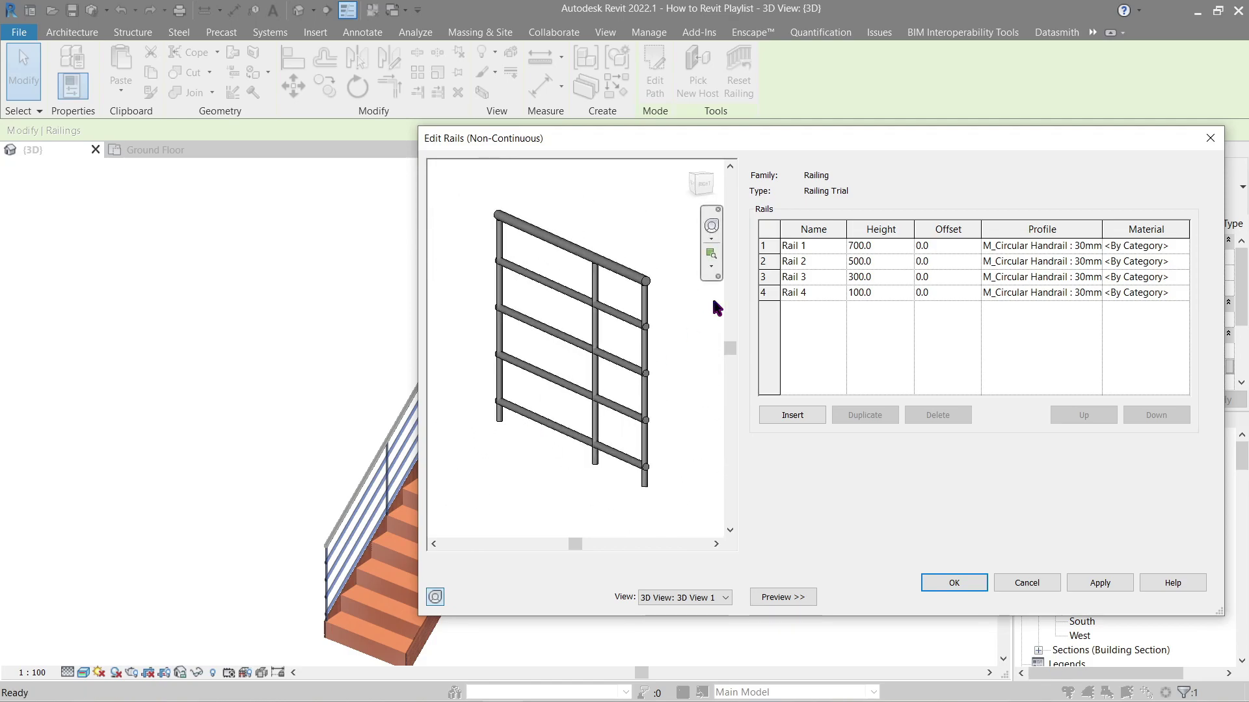
pyautogui.click(704, 187)
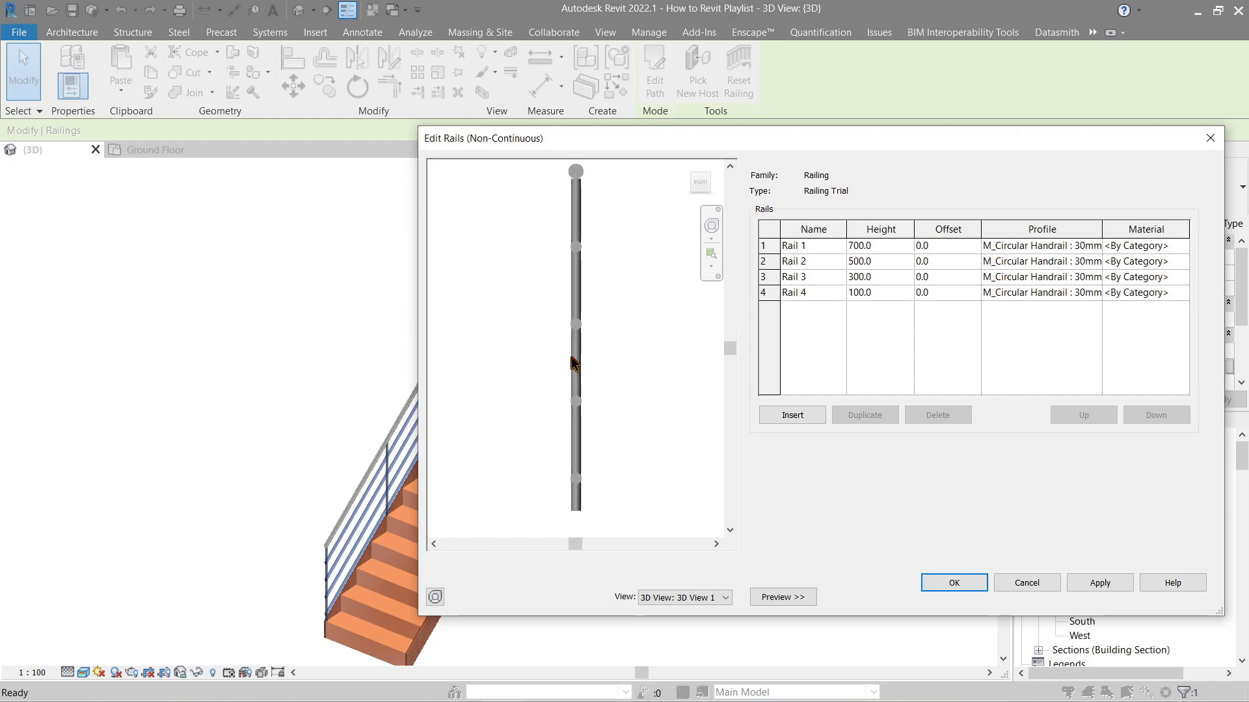
pyautogui.moveTo(574, 363)
pyautogui.keyDown('shift'); pyautogui.mouseDown(button='middle')
pyautogui.moveTo(594, 374)
pyautogui.moveTo(572, 367)
pyautogui.moveTo(594, 345)
pyautogui.moveTo(585, 404)
pyautogui.moveTo(602, 397)
pyautogui.moveTo(583, 390)
pyautogui.mouseUp(button='middle'); pyautogui.keyUp('shift')
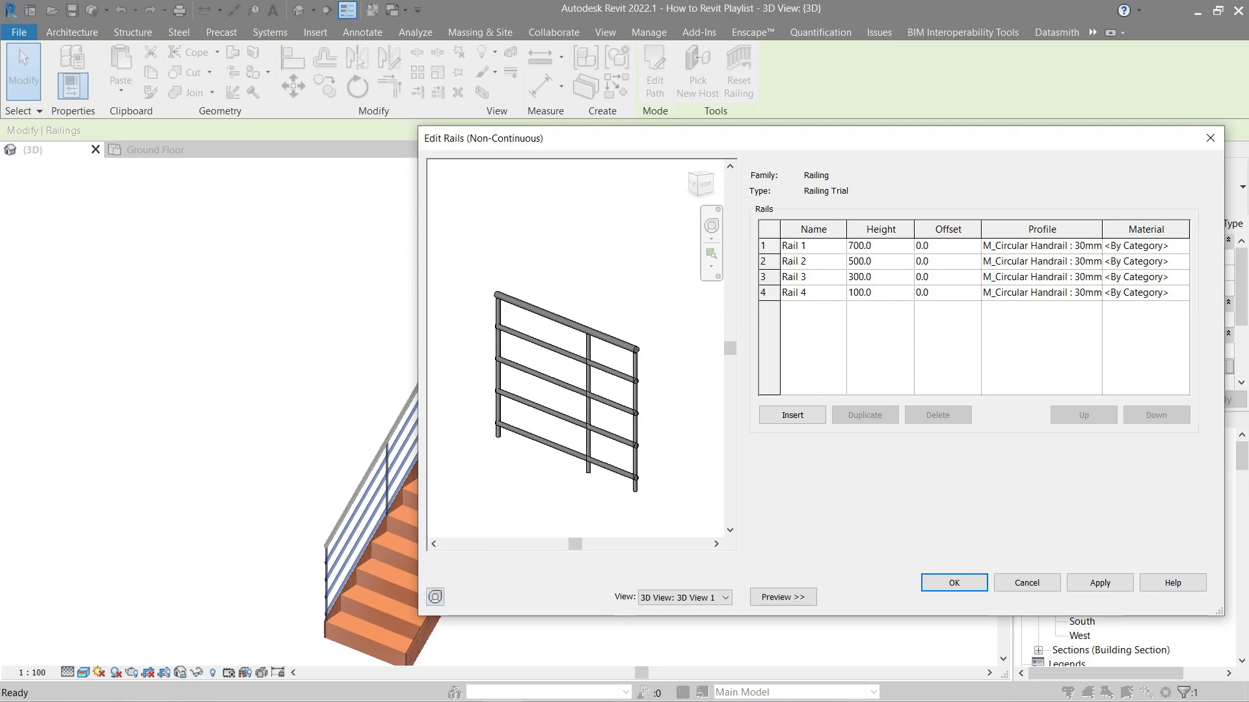
# - Duplicate Rail 1 as a new rail at 600 height and apply it to the preview
pyautogui.click(826, 250)
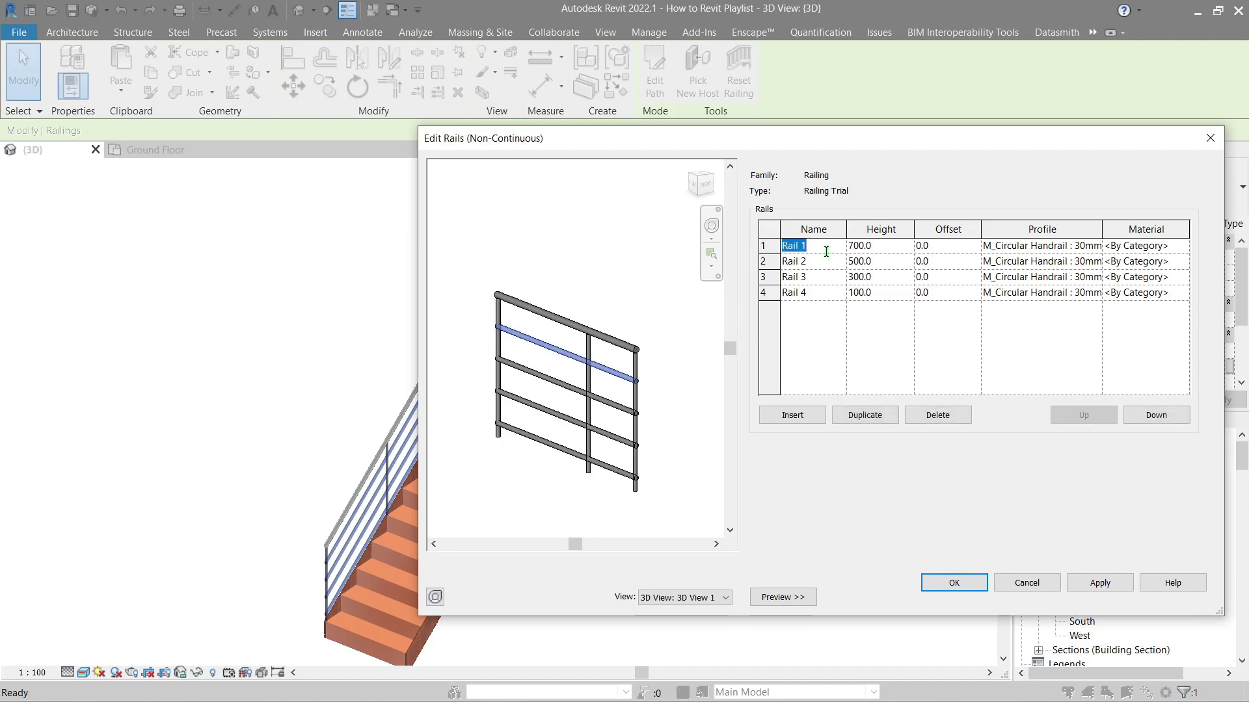
pyautogui.click(865, 418)
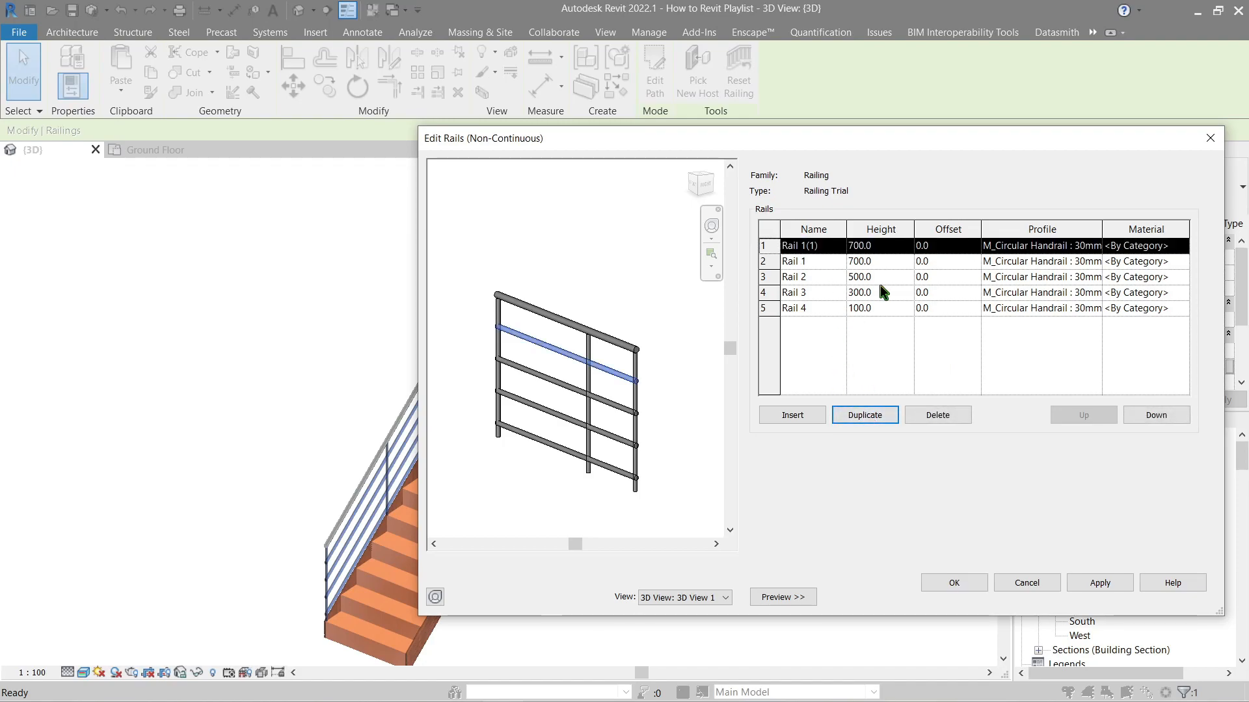
pyautogui.click(890, 247)
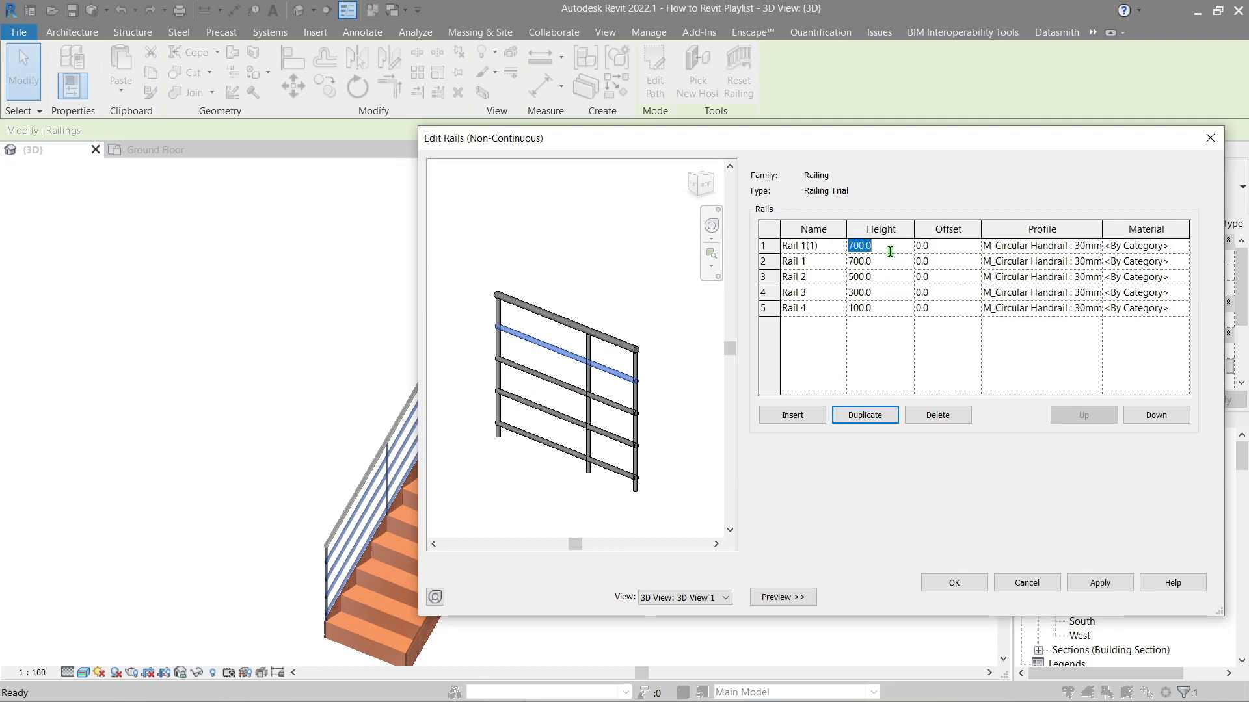
pyautogui.write('600')
pyautogui.click(875, 358)
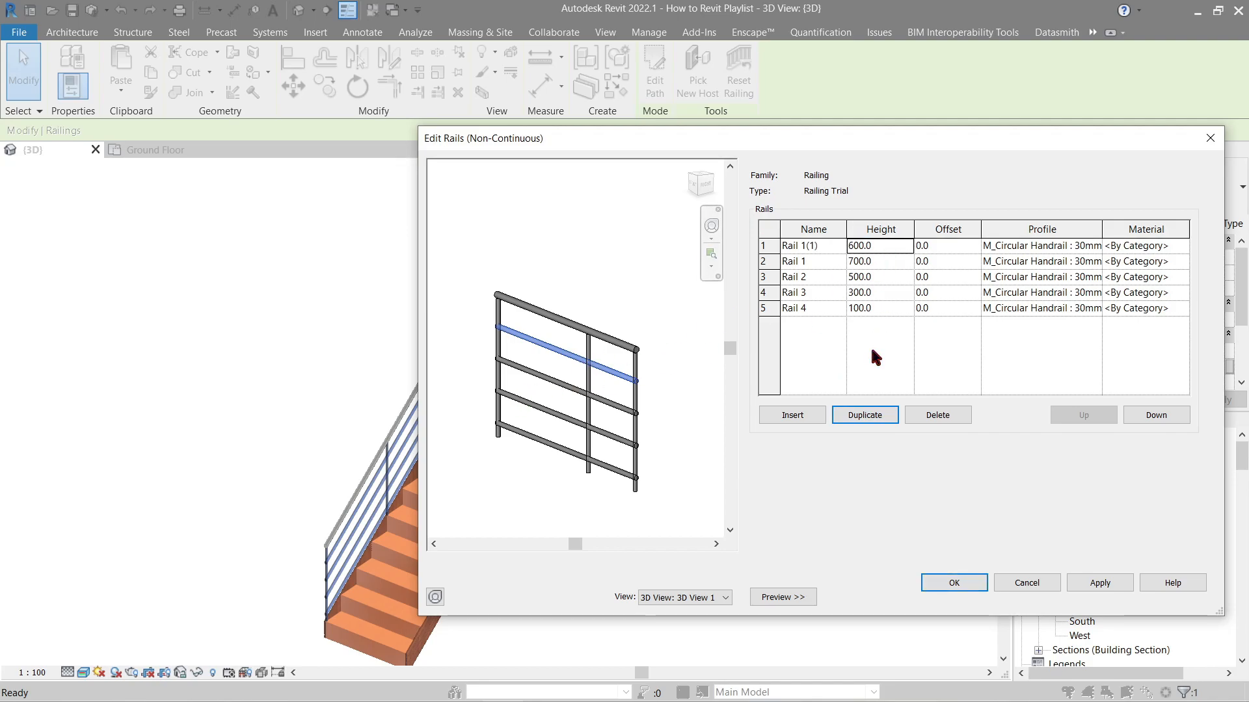
pyautogui.click(1093, 590)
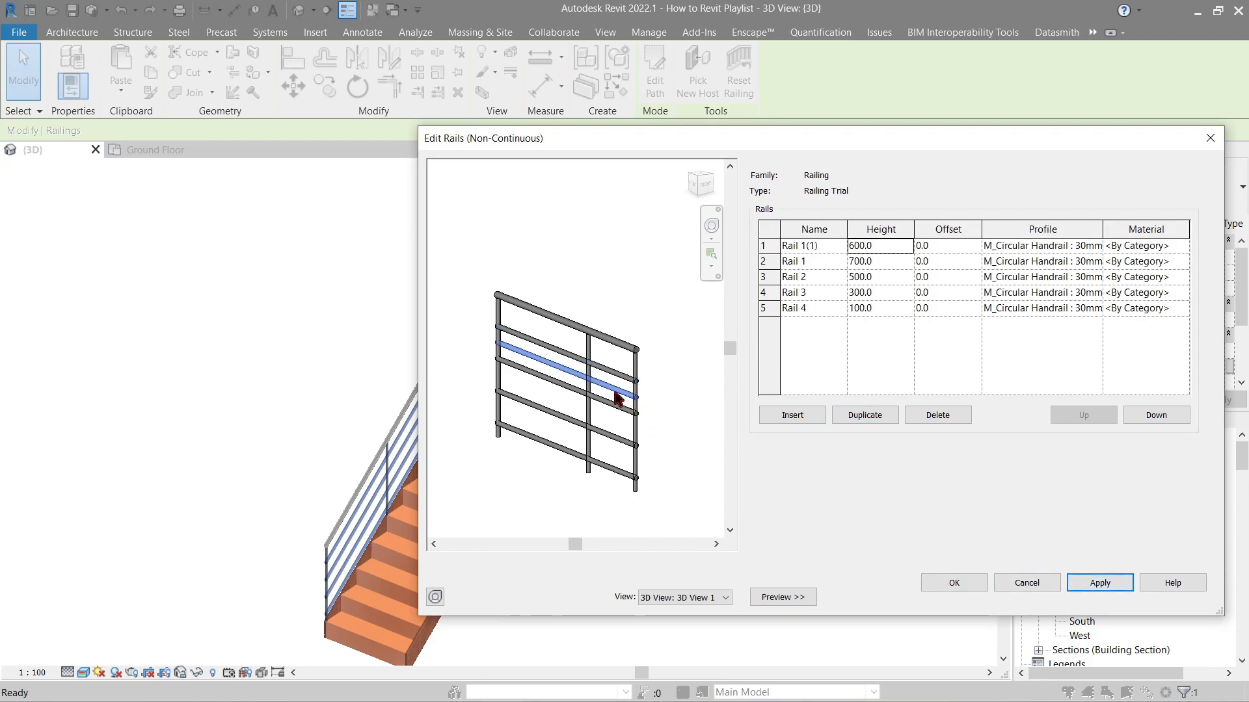
# - Step through the rail rows to compare them before deleting
pyautogui.click(809, 259)
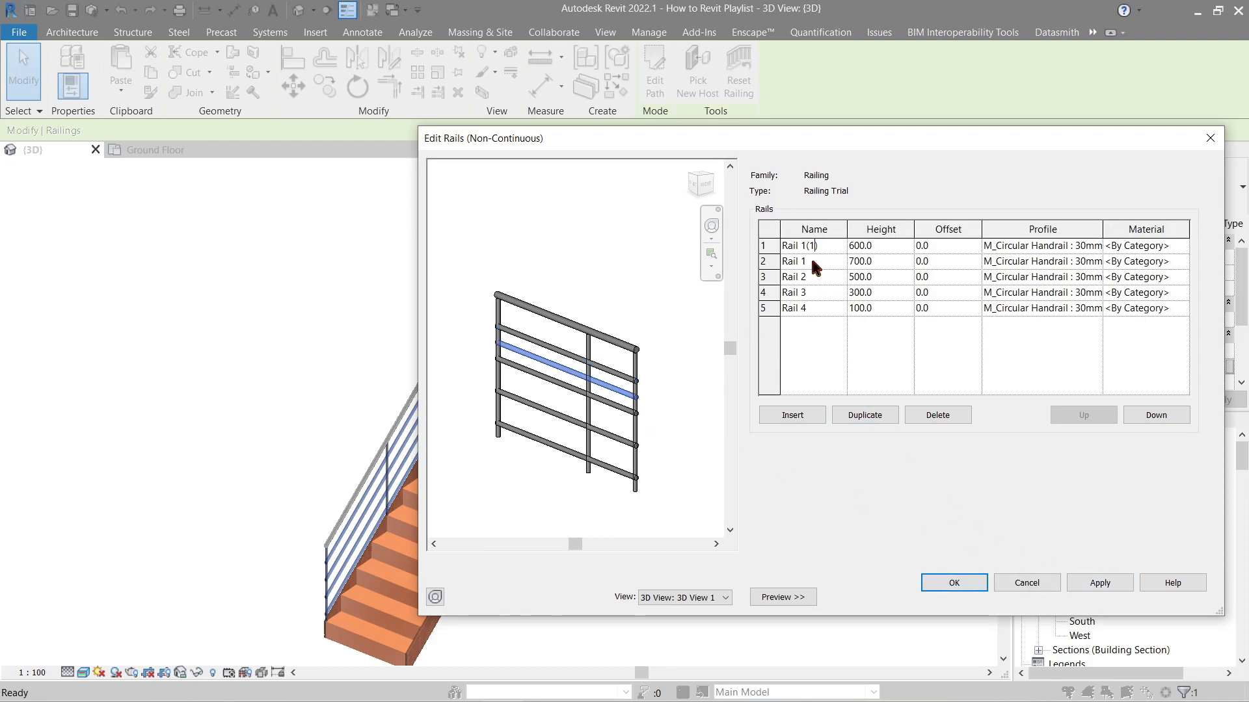
pyautogui.click(810, 277)
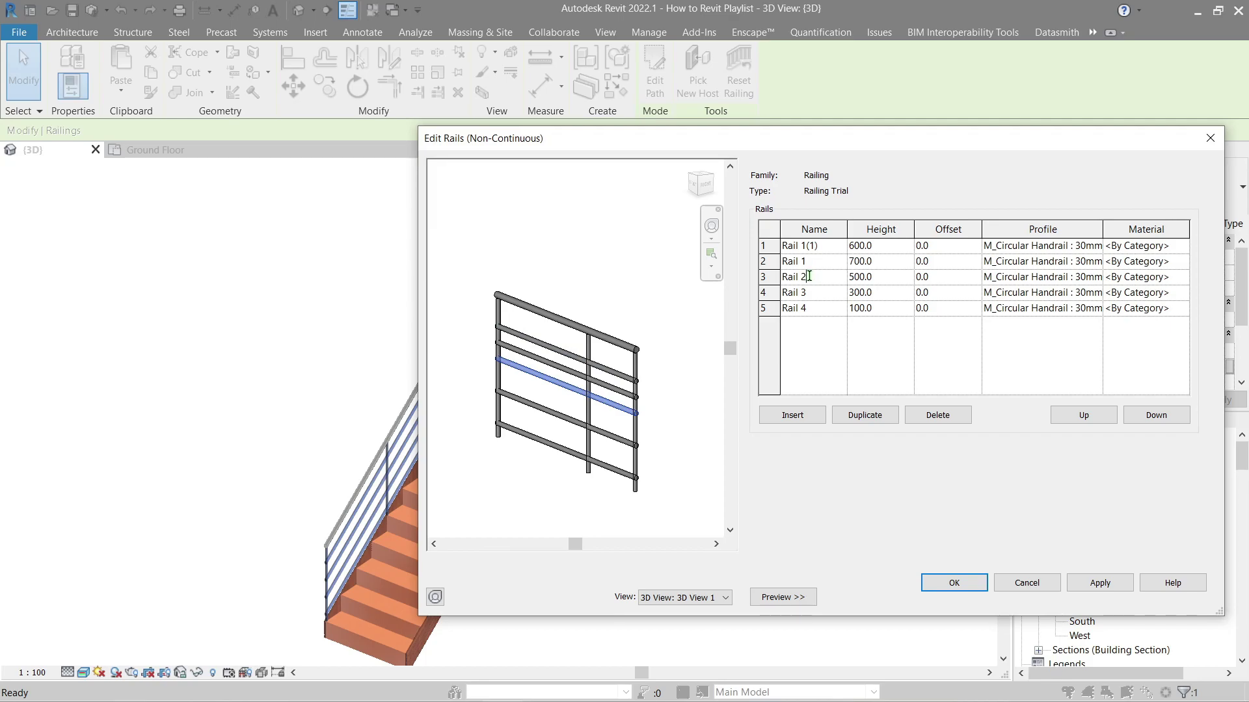
pyautogui.click(819, 309)
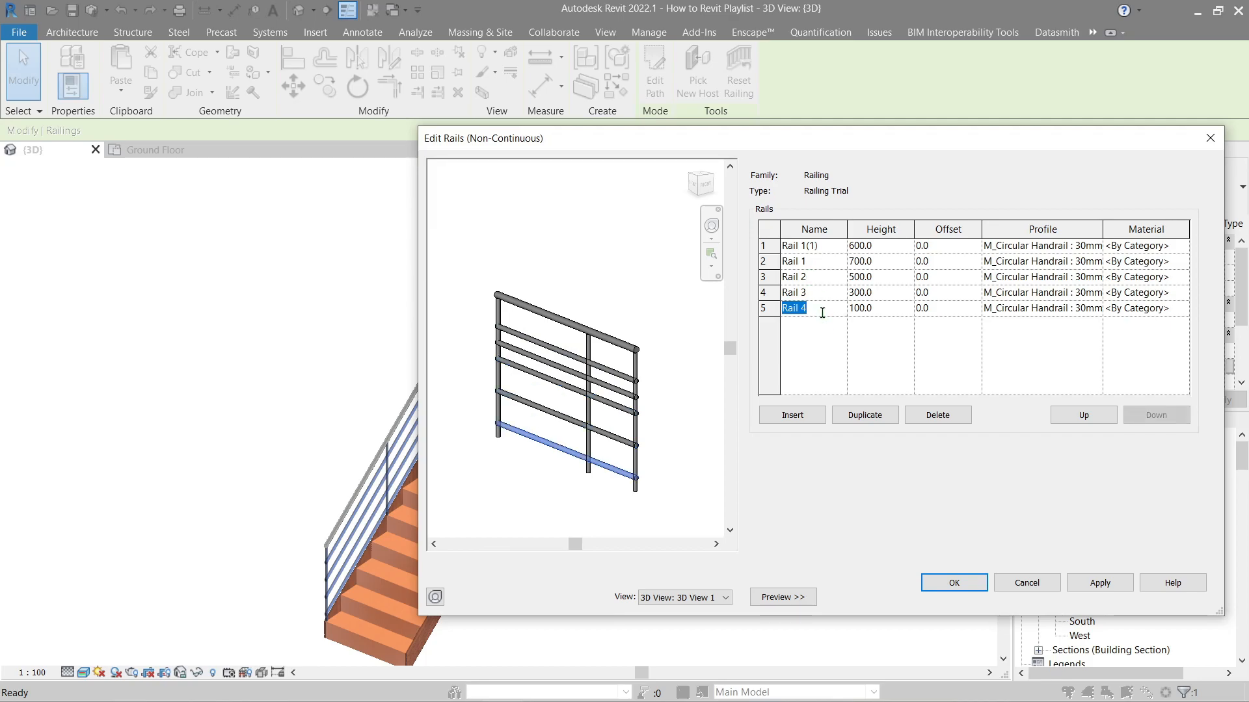
pyautogui.click(819, 277)
pyautogui.click(821, 292)
pyautogui.click(828, 245)
# - Delete all rails, apply, then add three new rails named 1, 2 and 3
pyautogui.click(937, 416)
pyautogui.click(937, 417)
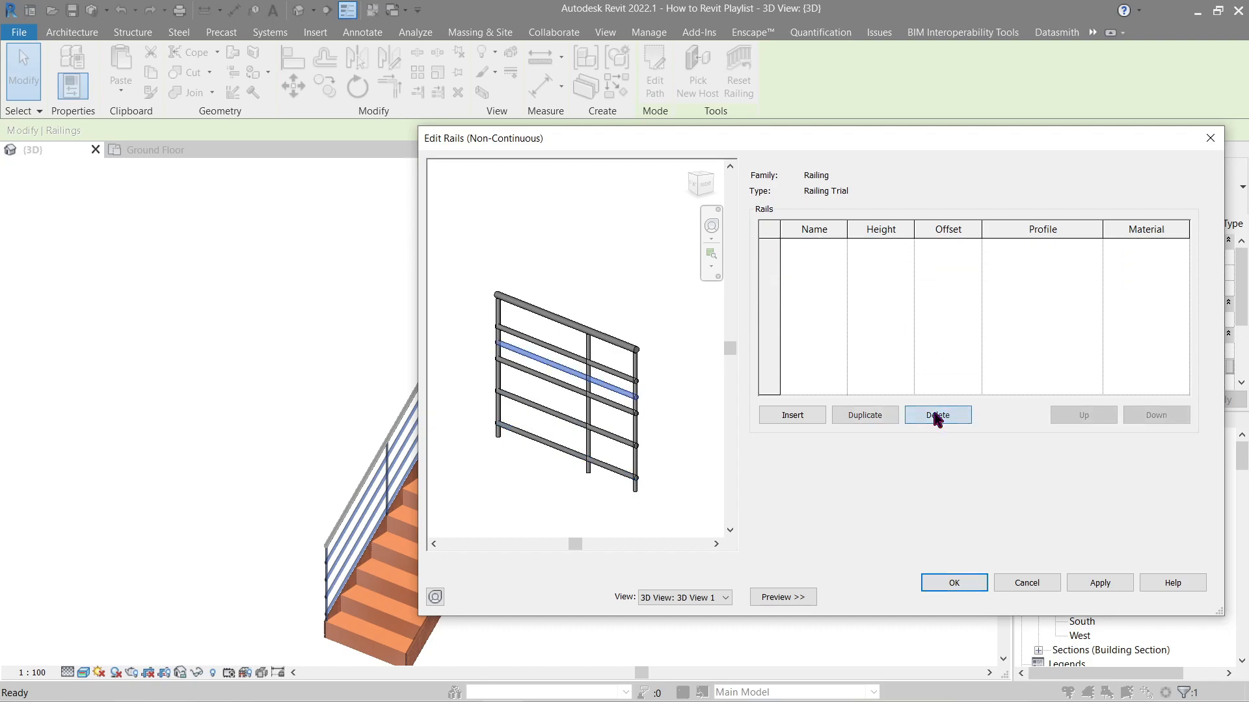
pyautogui.click(1108, 589)
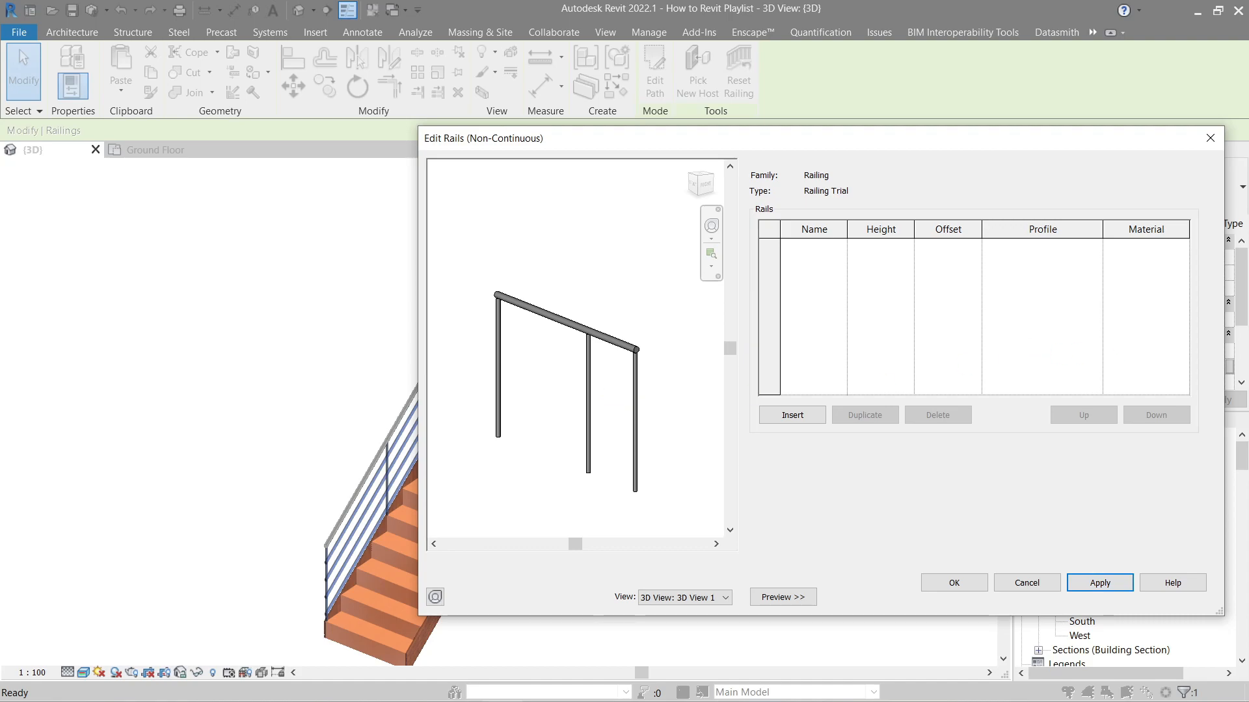
pyautogui.click(1053, 278)
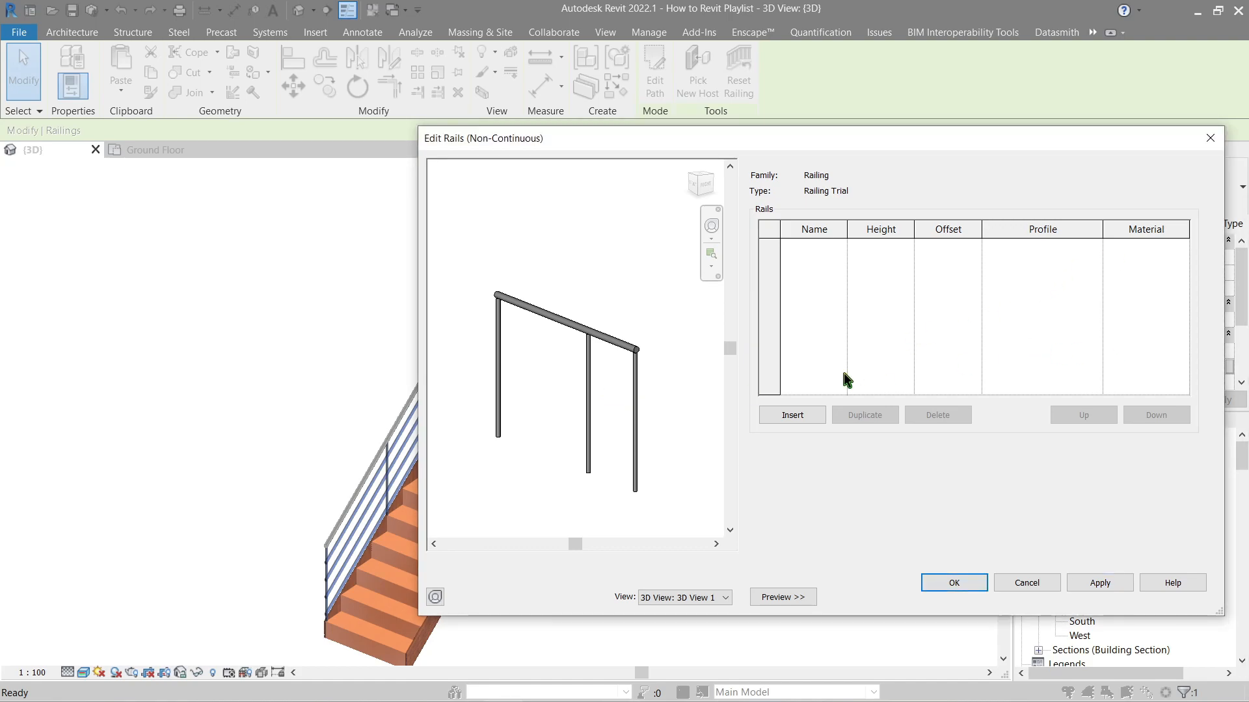
pyautogui.click(792, 415)
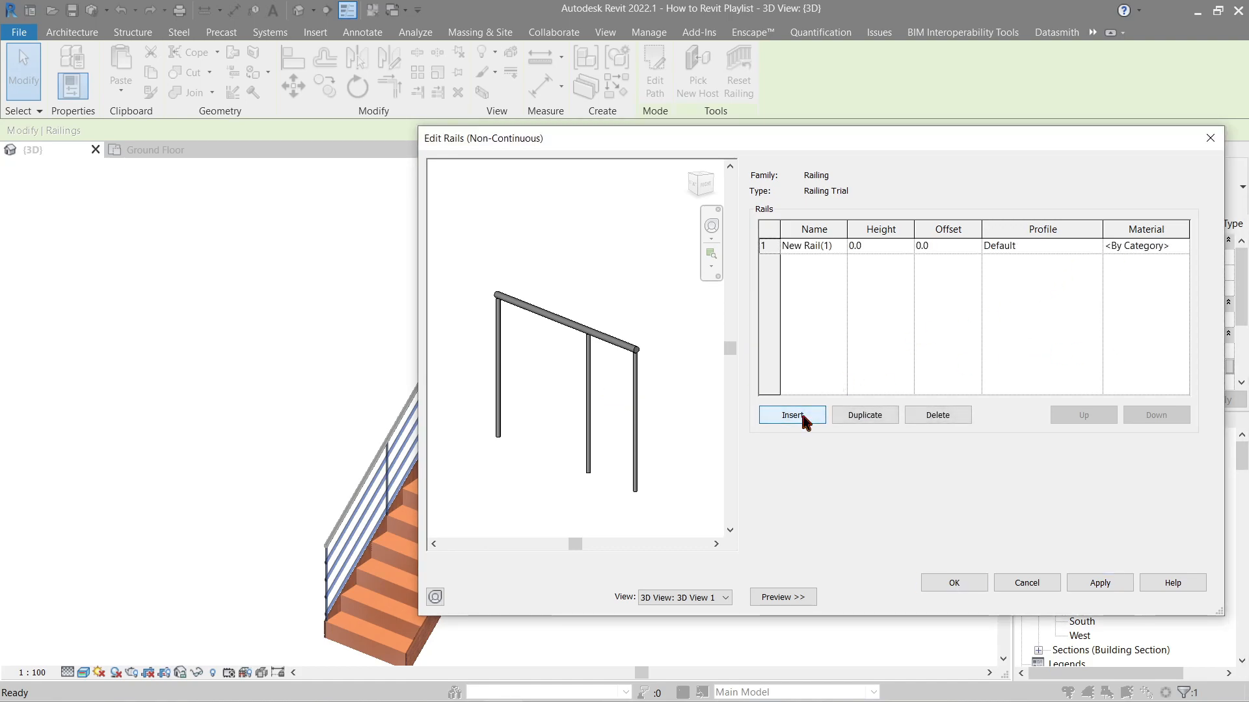
pyautogui.click(802, 418)
pyautogui.click(830, 248)
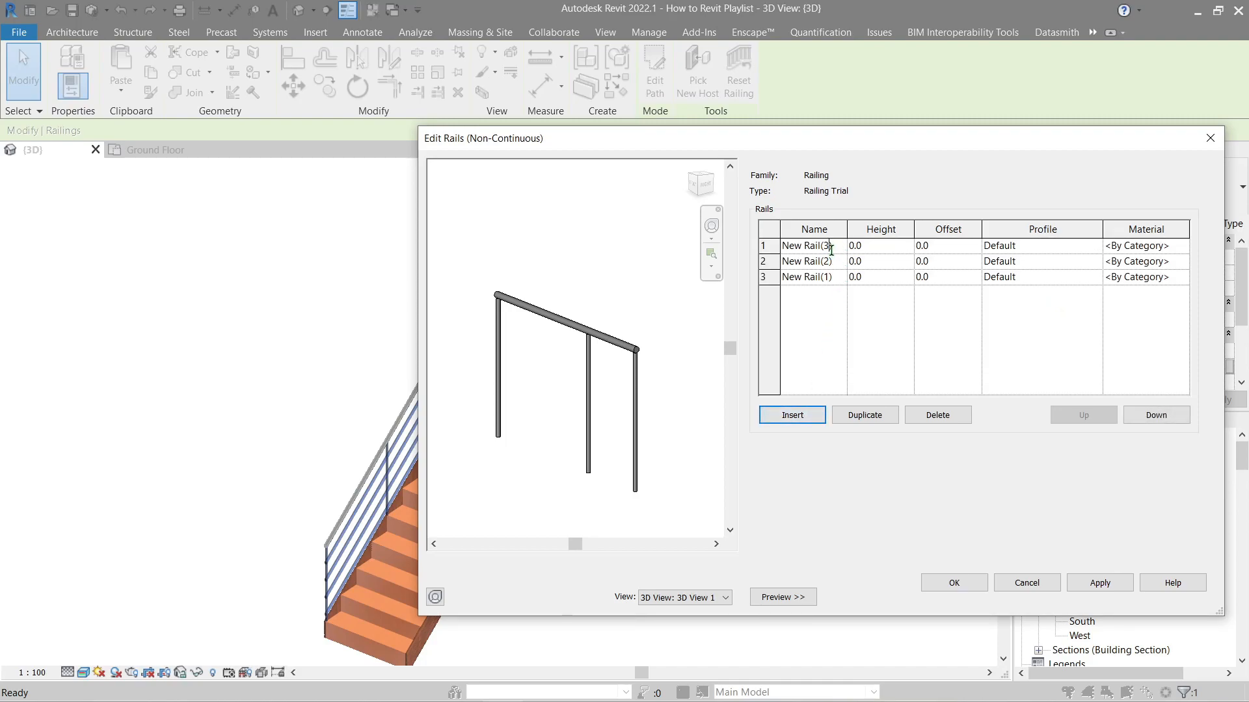
pyautogui.click(835, 247)
pyautogui.write('1')
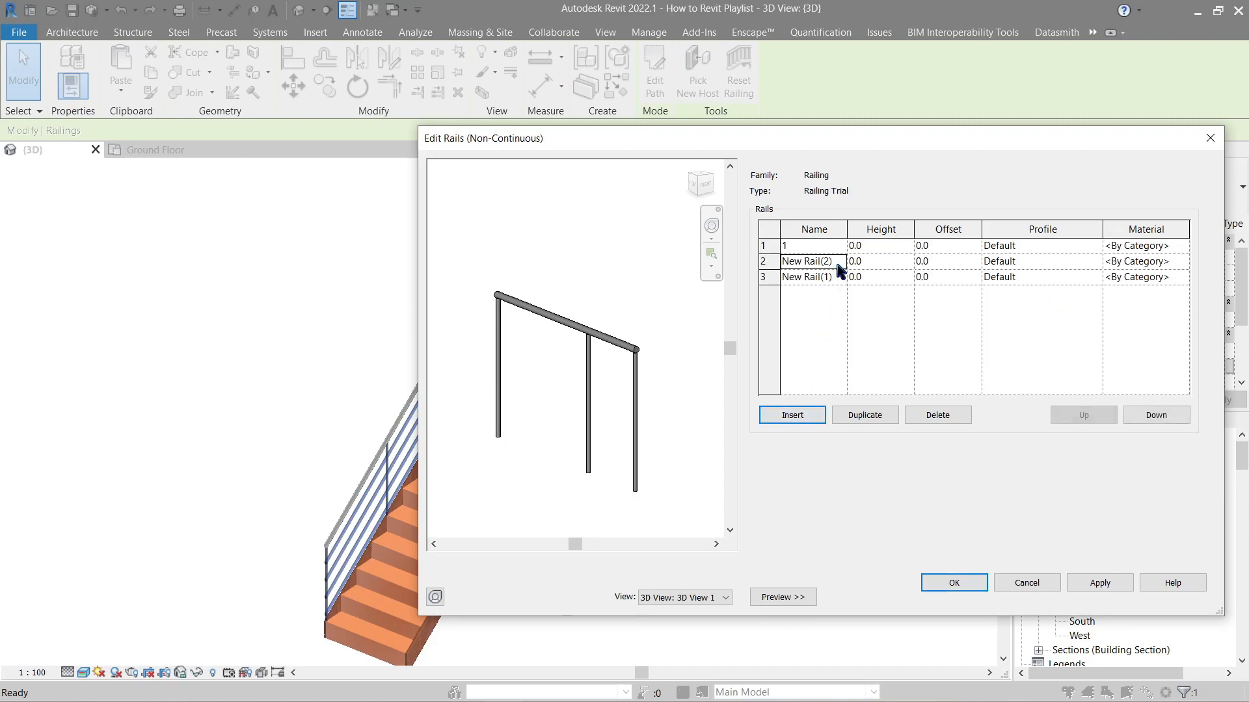
pyautogui.write('2')
pyautogui.click(832, 278)
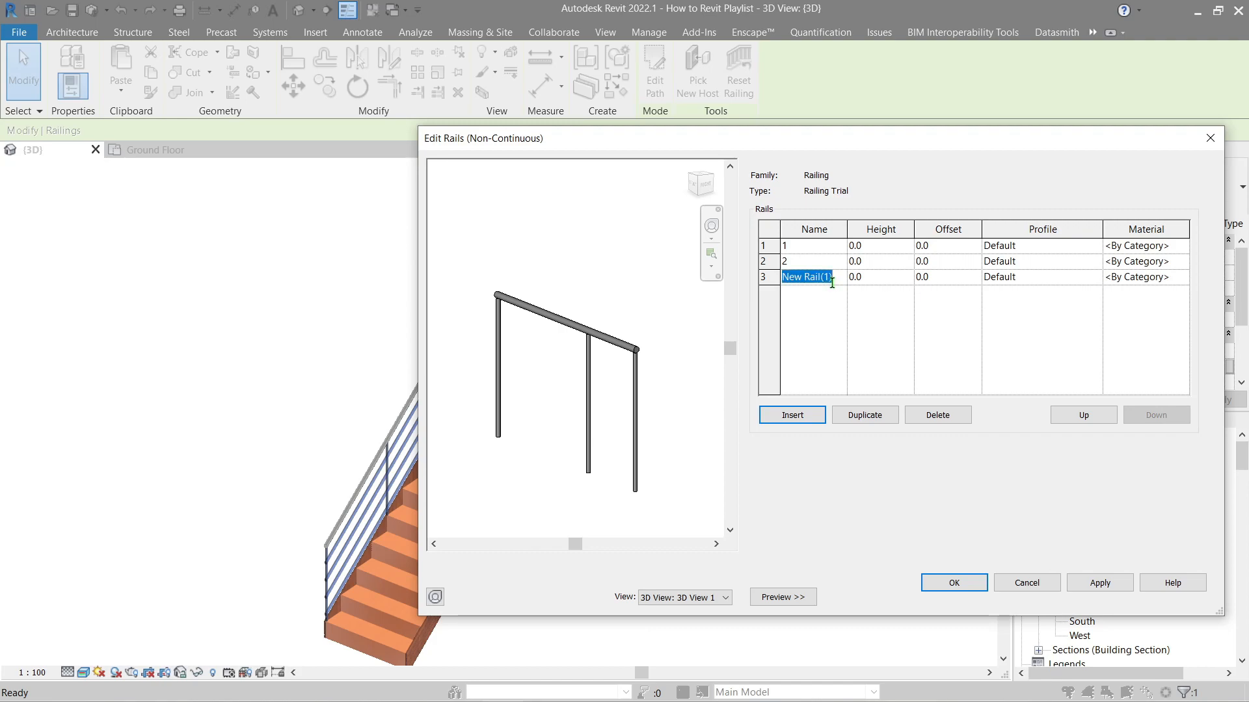
pyautogui.write('3')
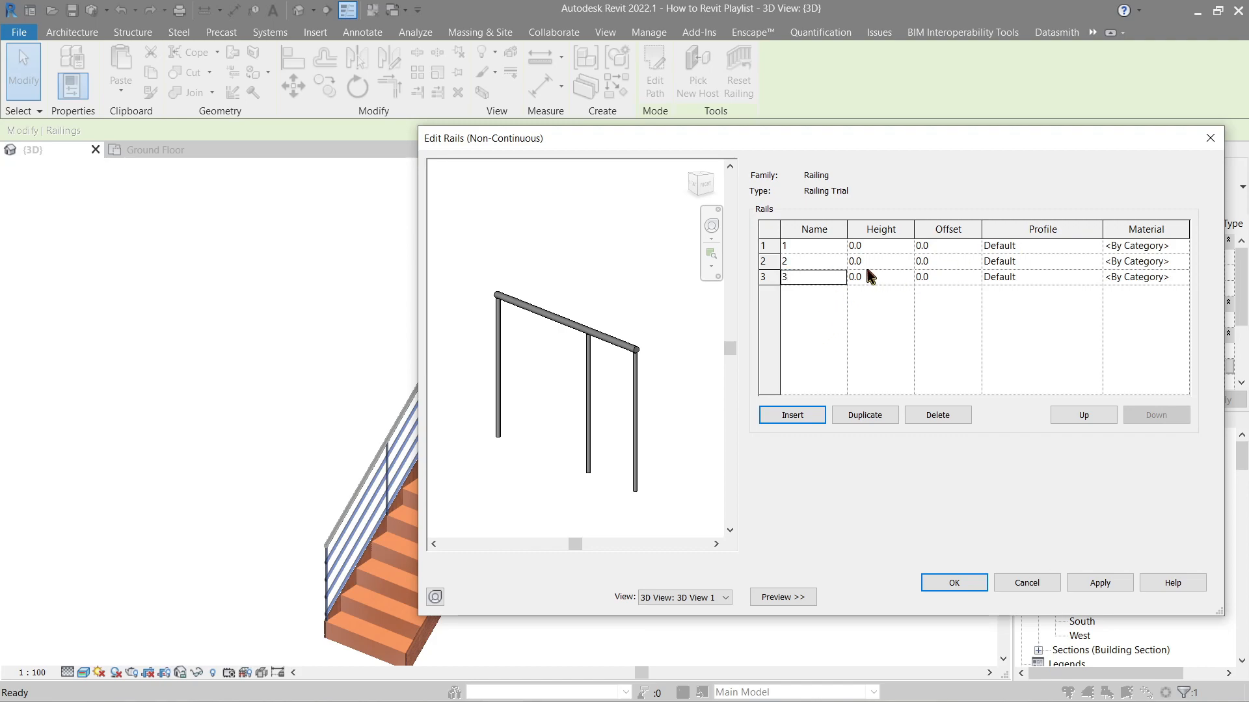
# - Set rail heights to 200, 400 and 600, testing a negative height on rail 1 before restoring 200
pyautogui.click(905, 246)
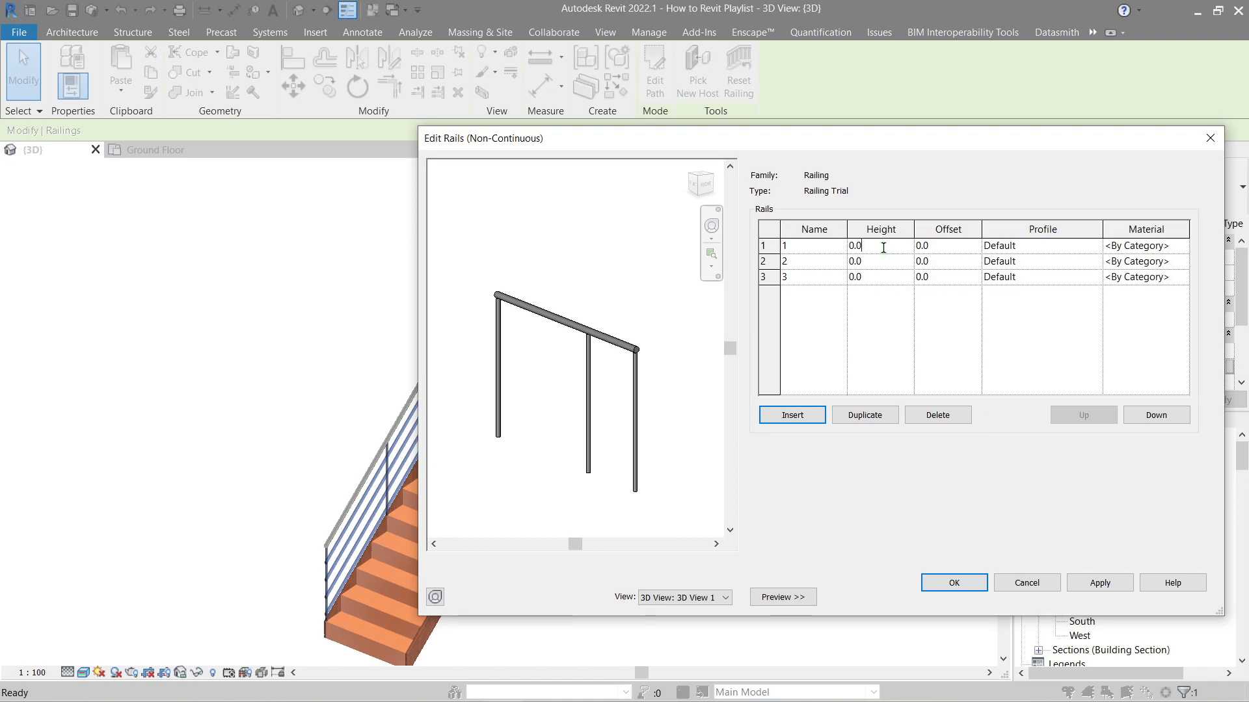
pyautogui.write('2')
pyautogui.click(1102, 584)
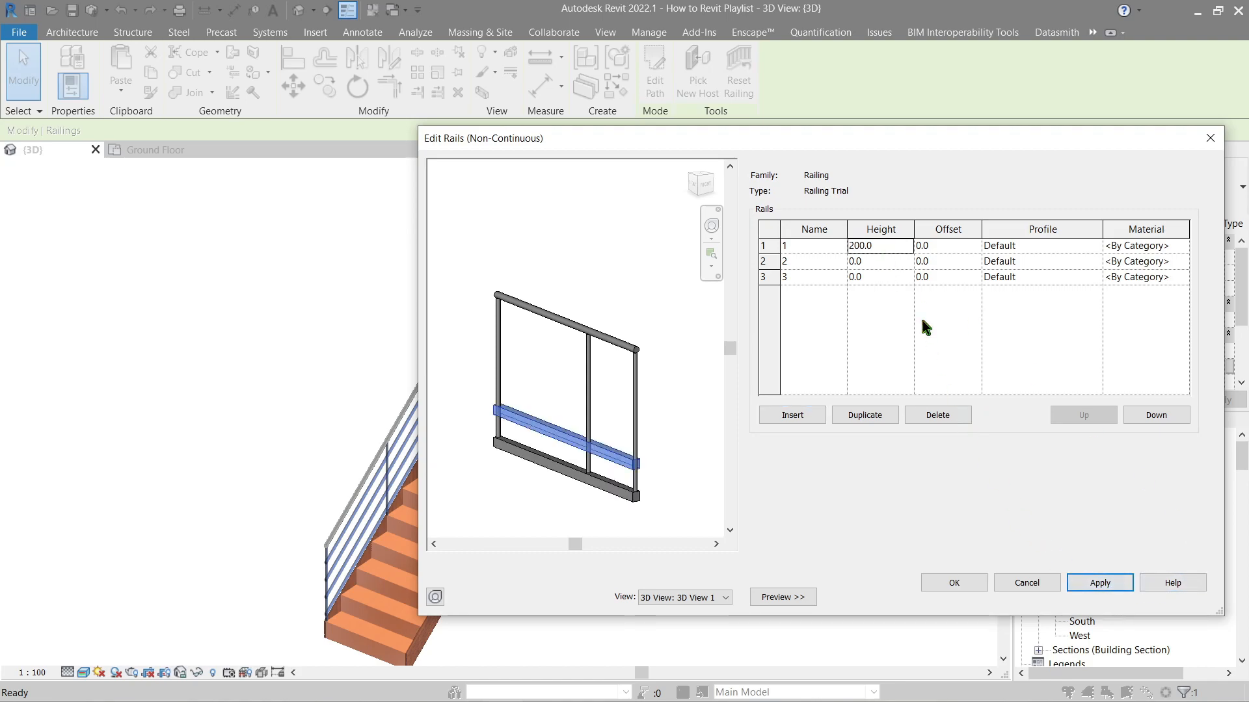
pyautogui.click(886, 264)
pyautogui.write('4')
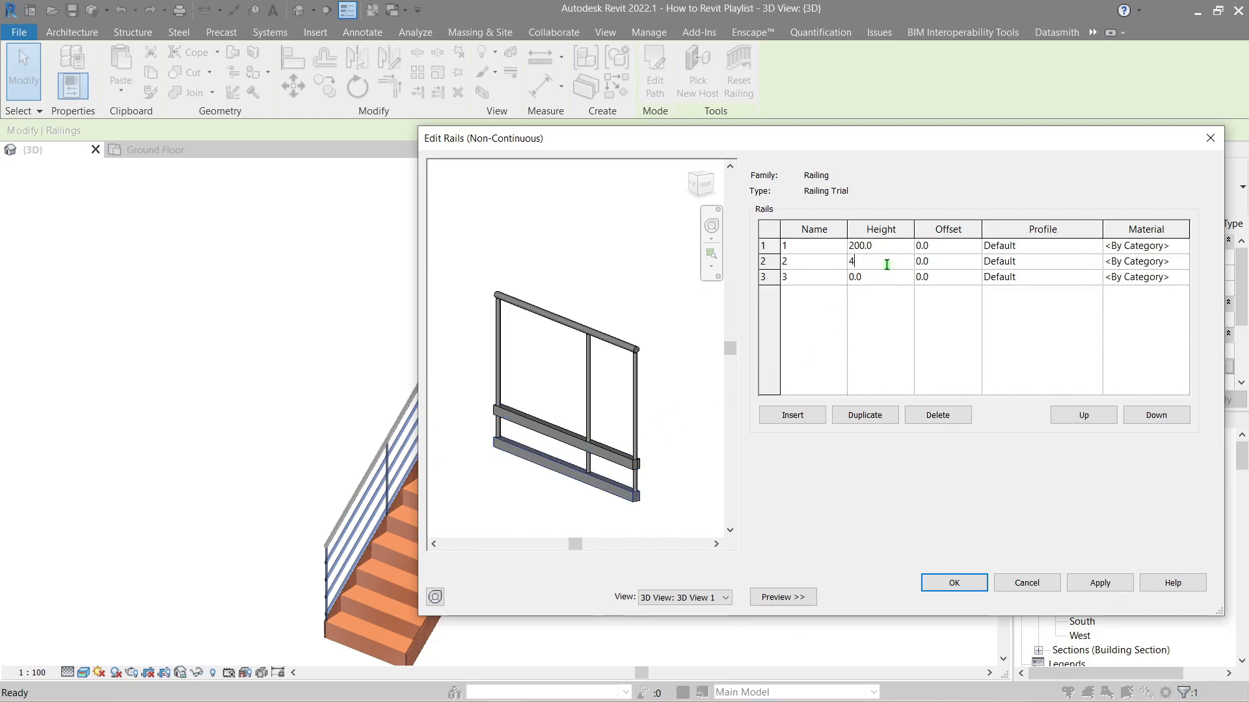
pyautogui.click(1107, 590)
pyautogui.click(883, 276)
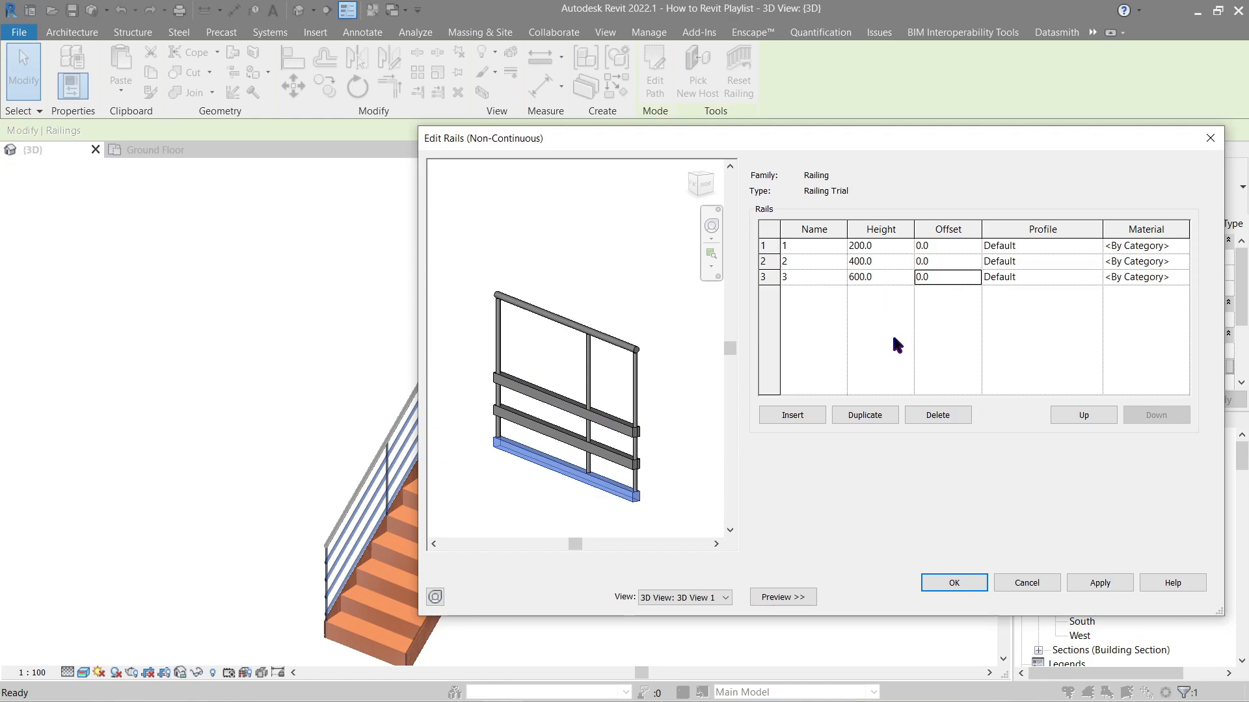
pyautogui.click(1086, 586)
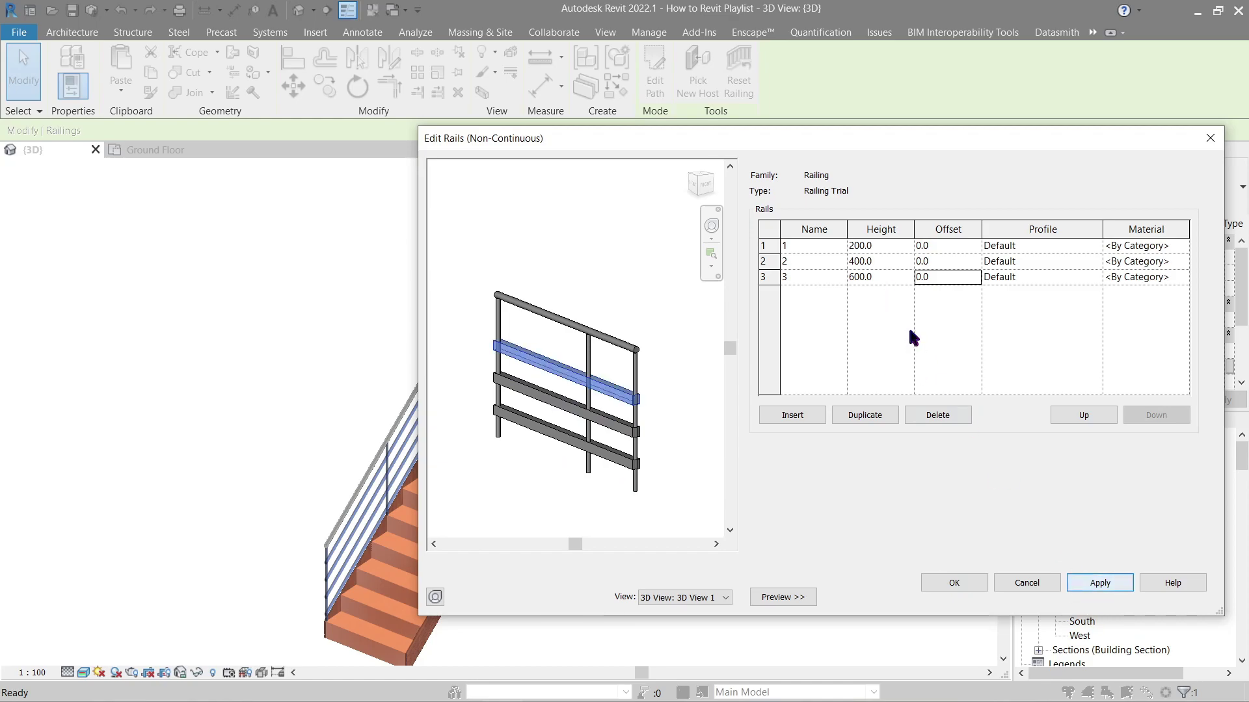
pyautogui.click(881, 245)
pyautogui.write('-')
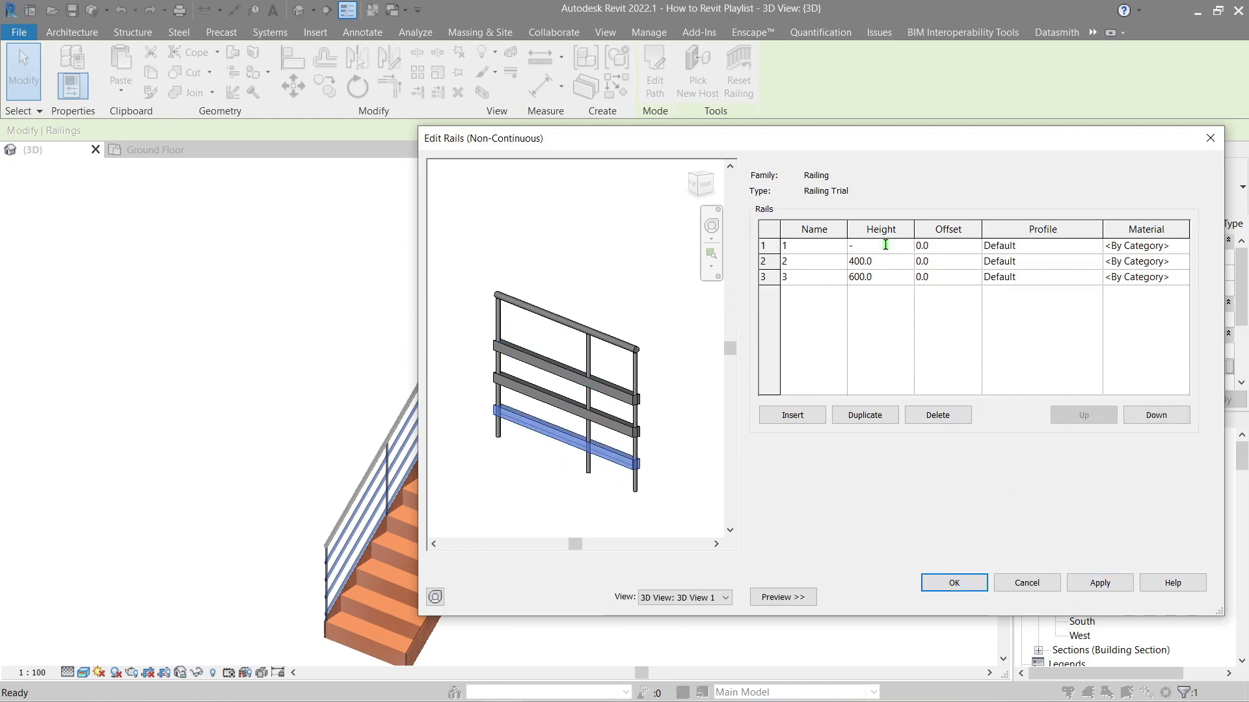
pyautogui.write('400')
pyautogui.click(1111, 579)
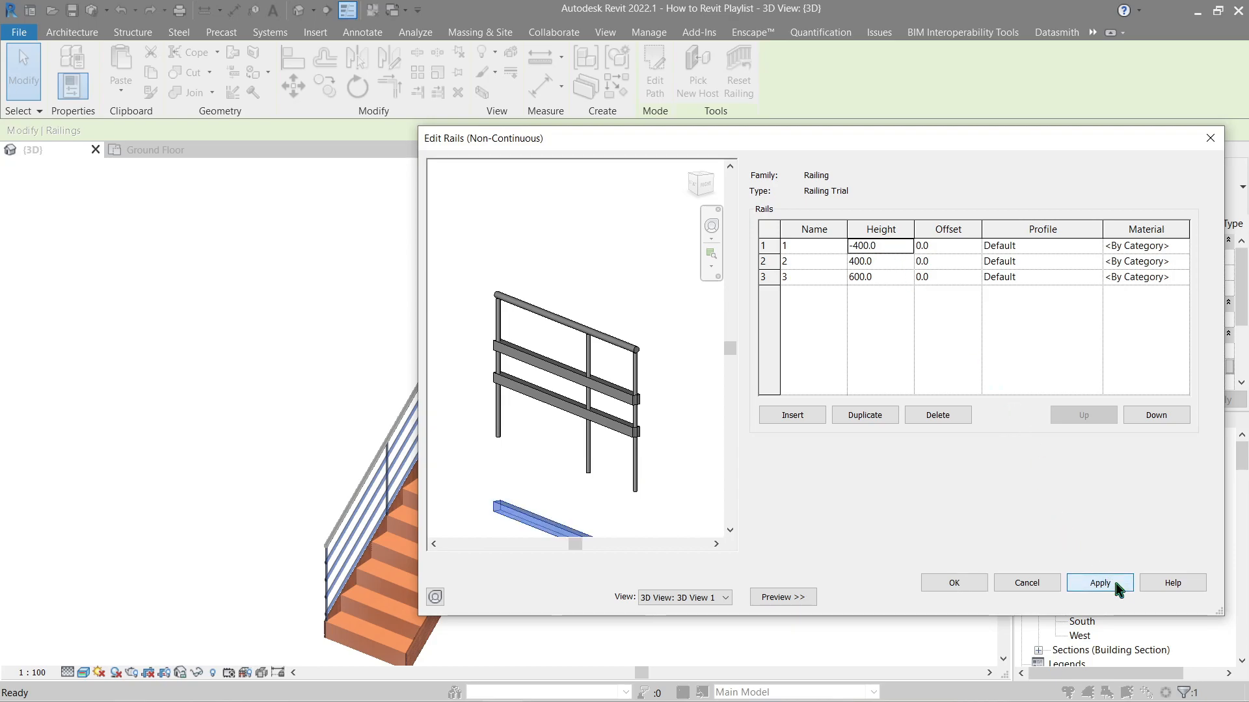
pyautogui.moveTo(569, 475)
pyautogui.mouseDown(button='middle')
pyautogui.moveTo(577, 375)
pyautogui.moveTo(564, 417)
pyautogui.mouseUp(button='middle')
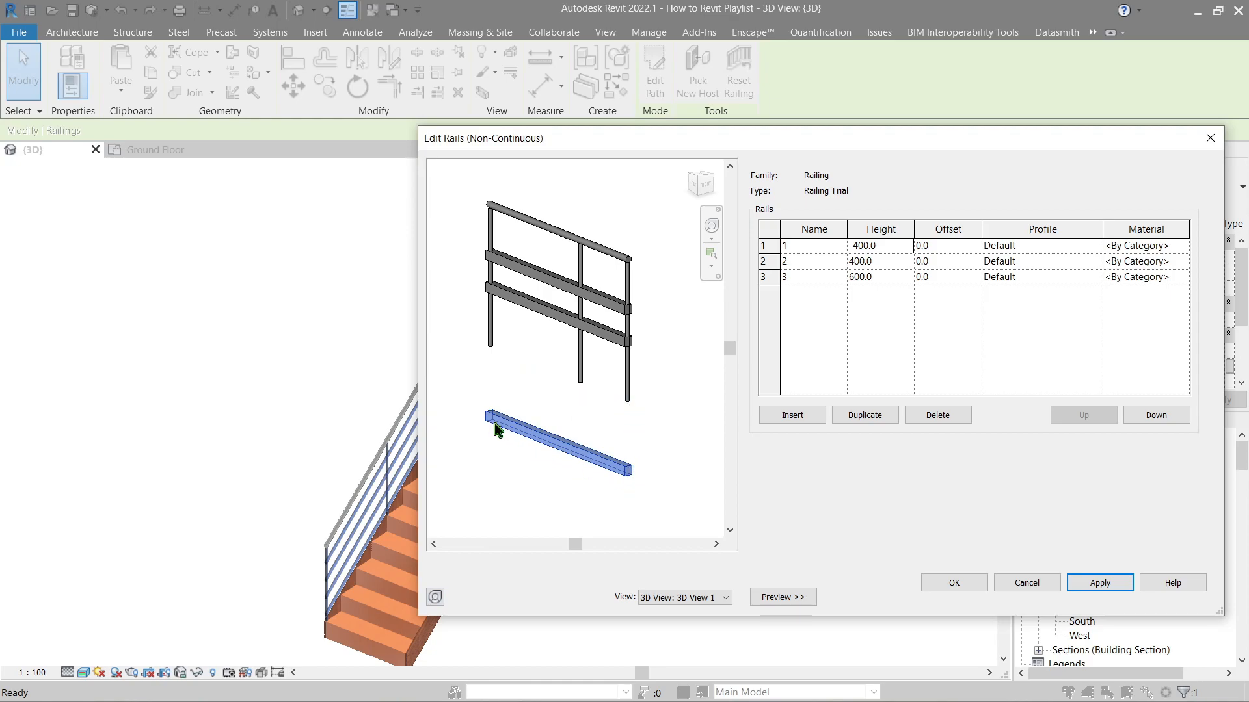
pyautogui.click(887, 245)
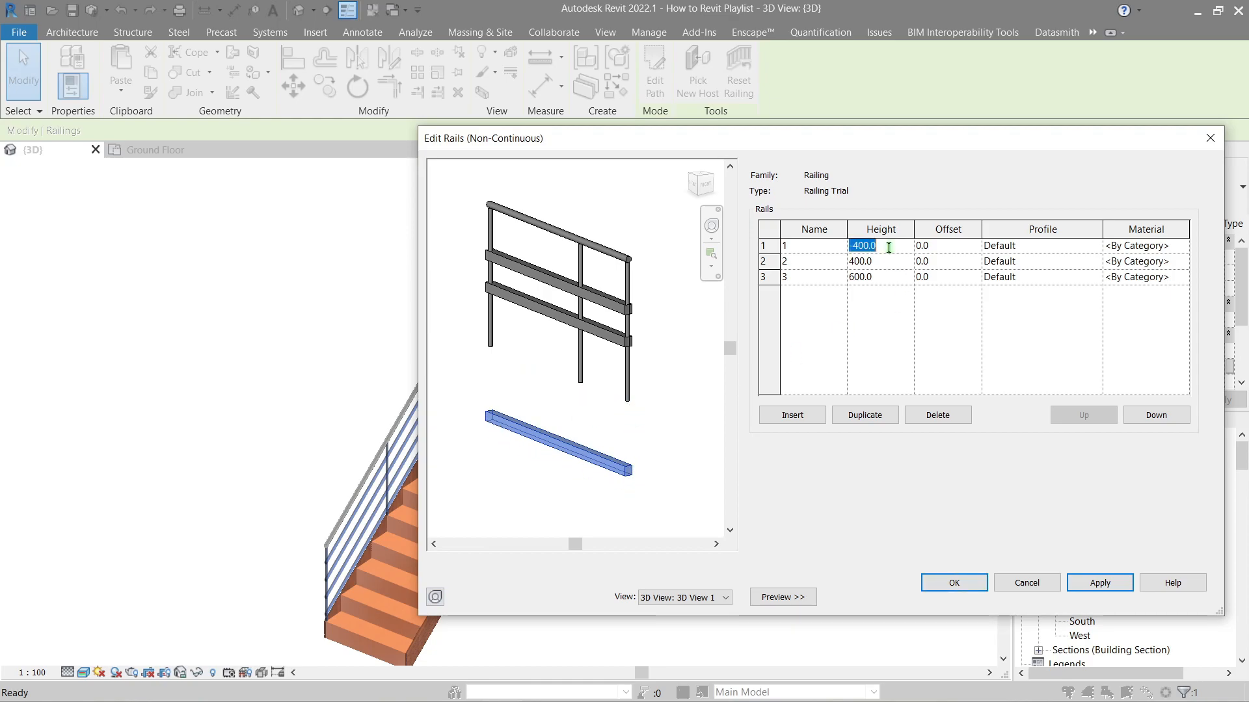
pyautogui.write('200')
pyautogui.click(1100, 582)
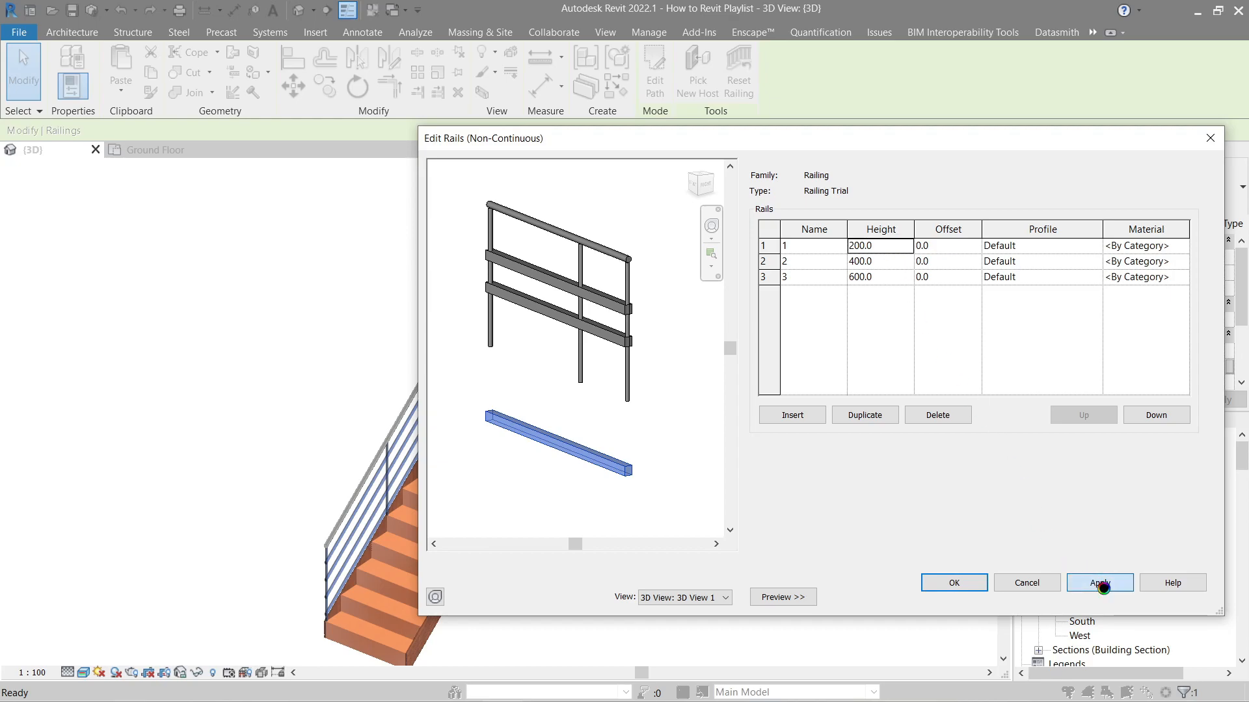
pyautogui.moveTo(652, 349)
pyautogui.keyDown('shift'); pyautogui.mouseDown(button='middle')
pyautogui.moveTo(635, 368)
pyautogui.moveTo(698, 241)
pyautogui.mouseUp(button='middle'); pyautogui.keyUp('shift')
pyautogui.click(708, 186)
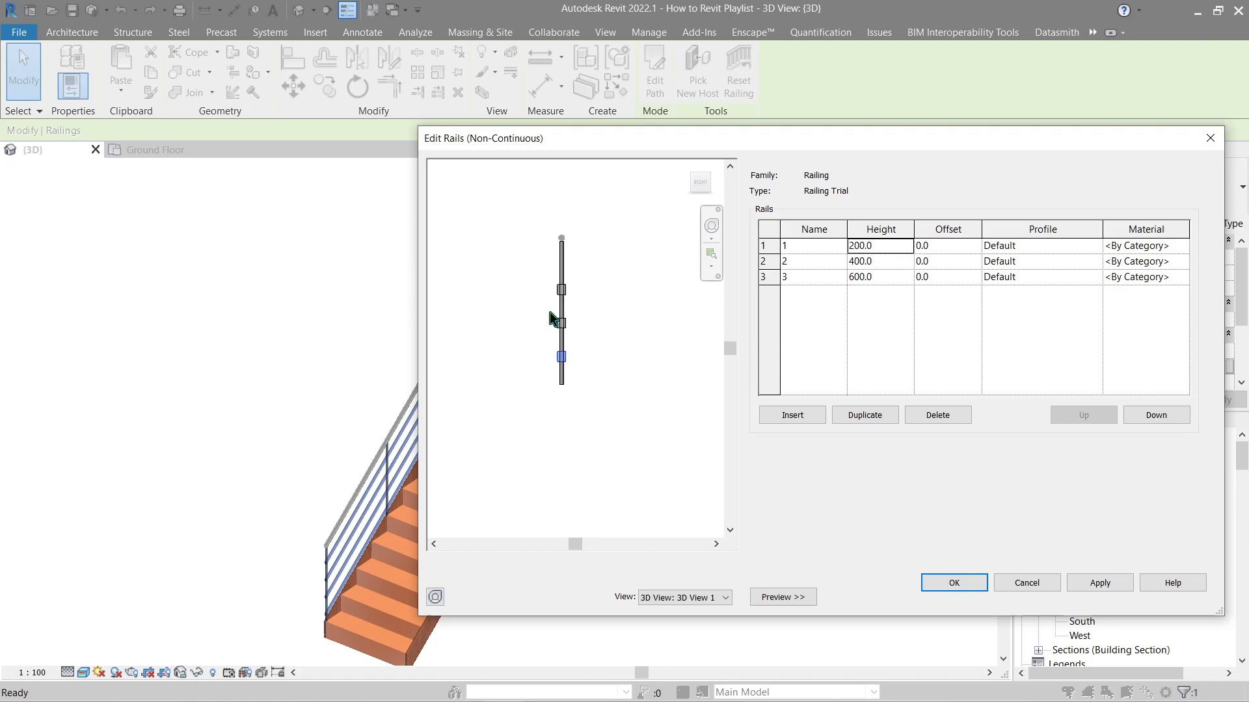
# - Try offsets of 100 and -100 on the rails, then reset all offsets to zero and apply
pyautogui.click(946, 249)
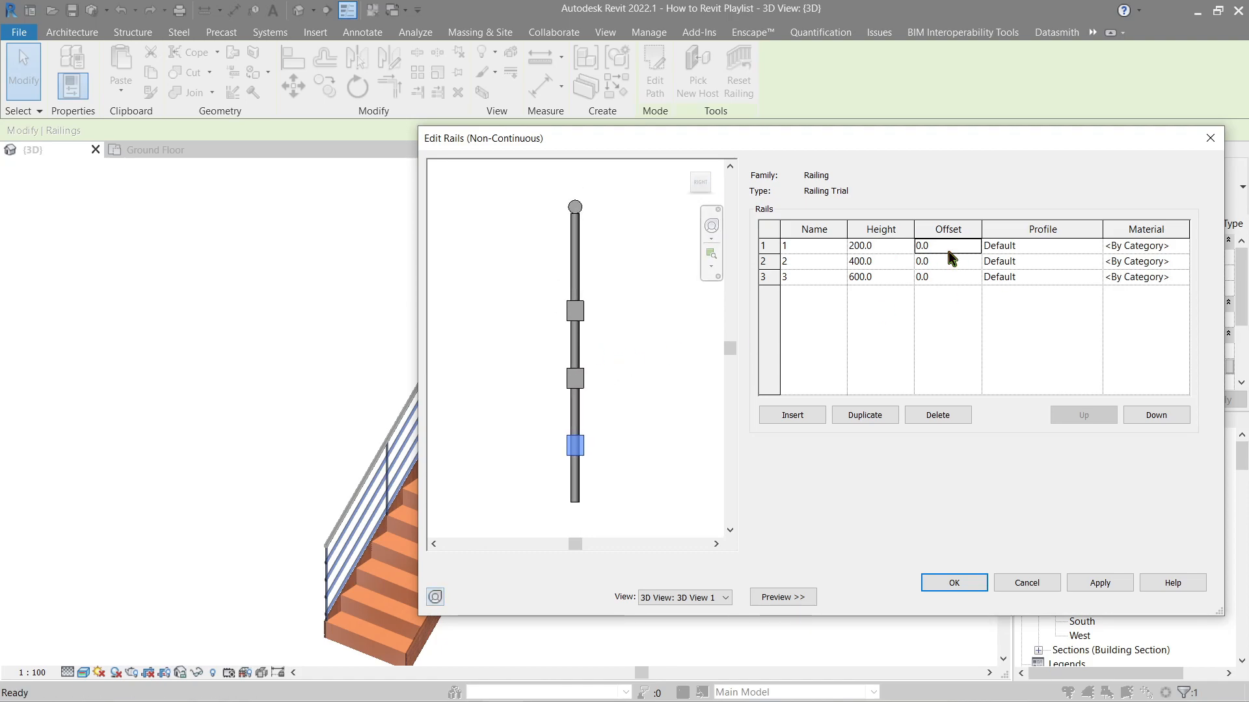
pyautogui.write('1')
pyautogui.click(947, 261)
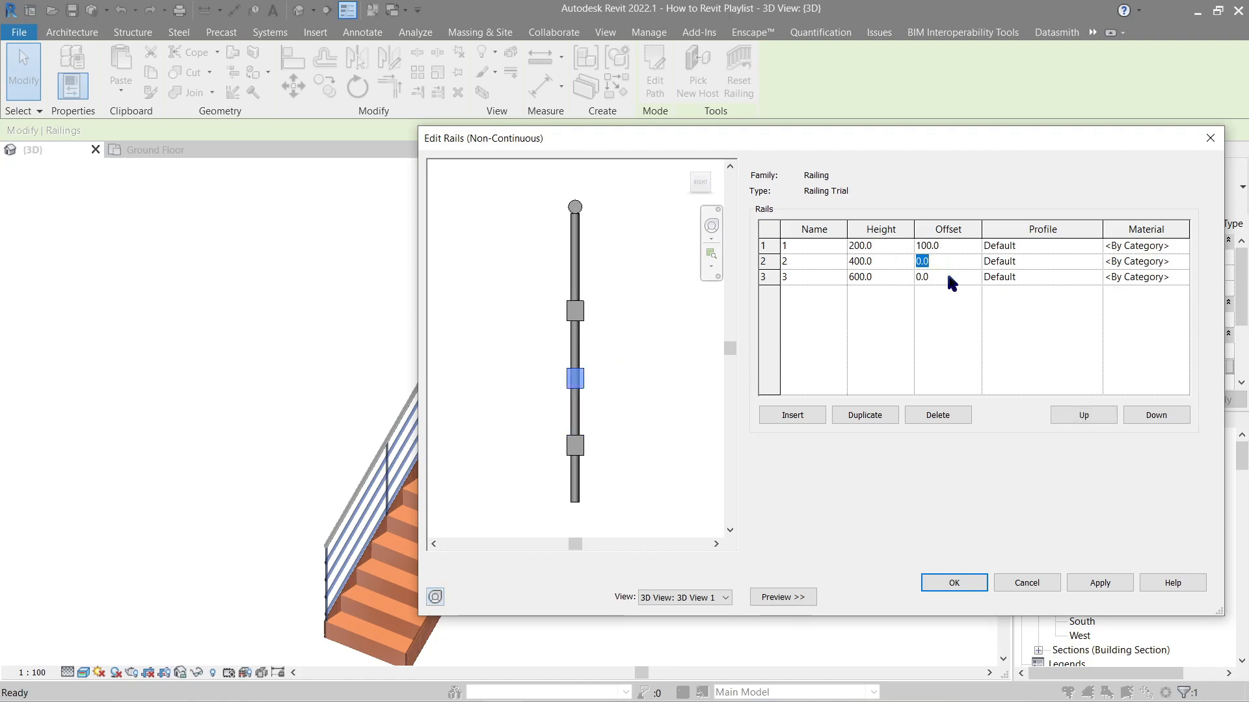
pyautogui.click(947, 277)
pyautogui.write('-100')
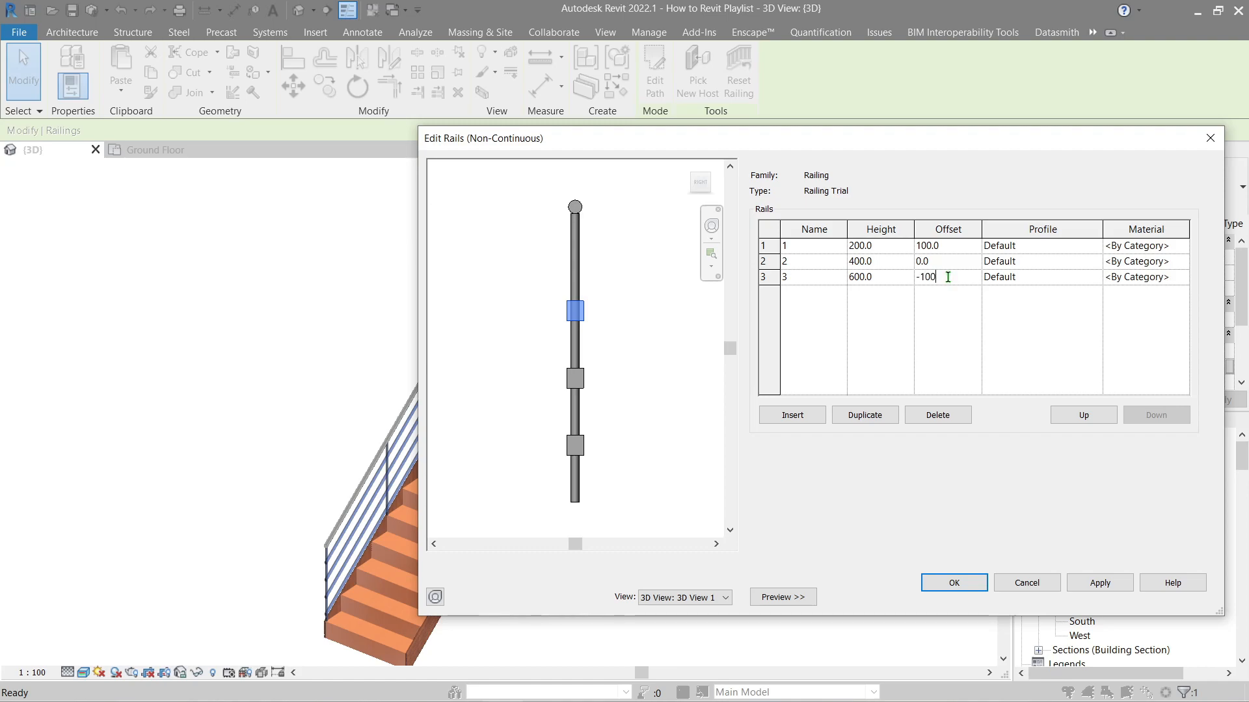
pyautogui.click(1104, 585)
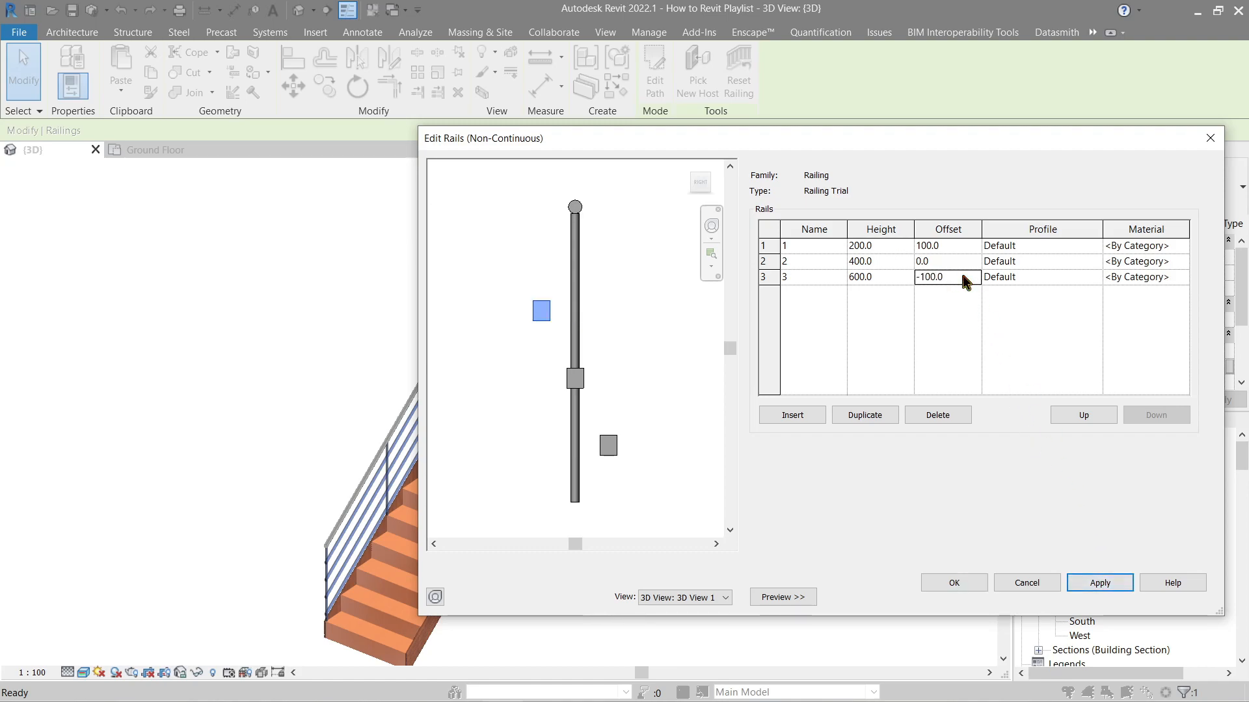
pyautogui.click(962, 278)
pyautogui.write('0')
pyautogui.click(962, 245)
pyautogui.write('0')
pyautogui.click(1114, 586)
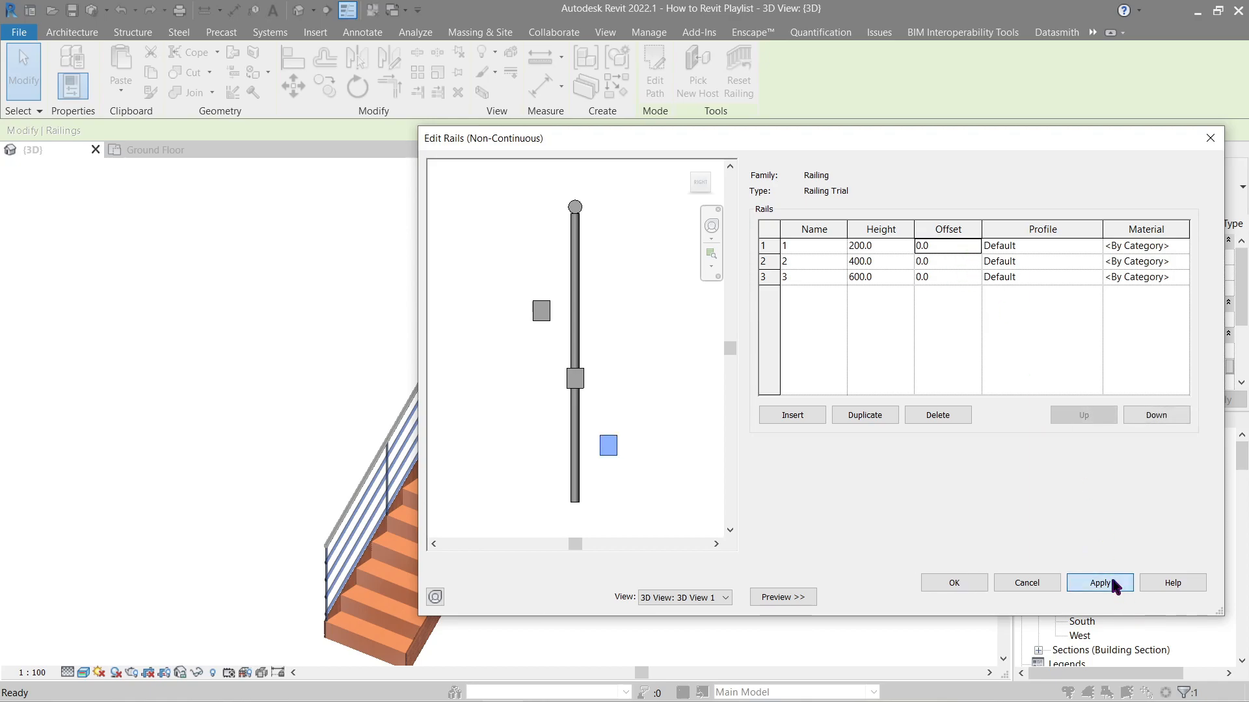
# - Assign M_Circular Handrail 30mm, M_Elliptical Handrail and M_Square Handrail profiles, apply, and return to the model
pyautogui.click(1091, 249)
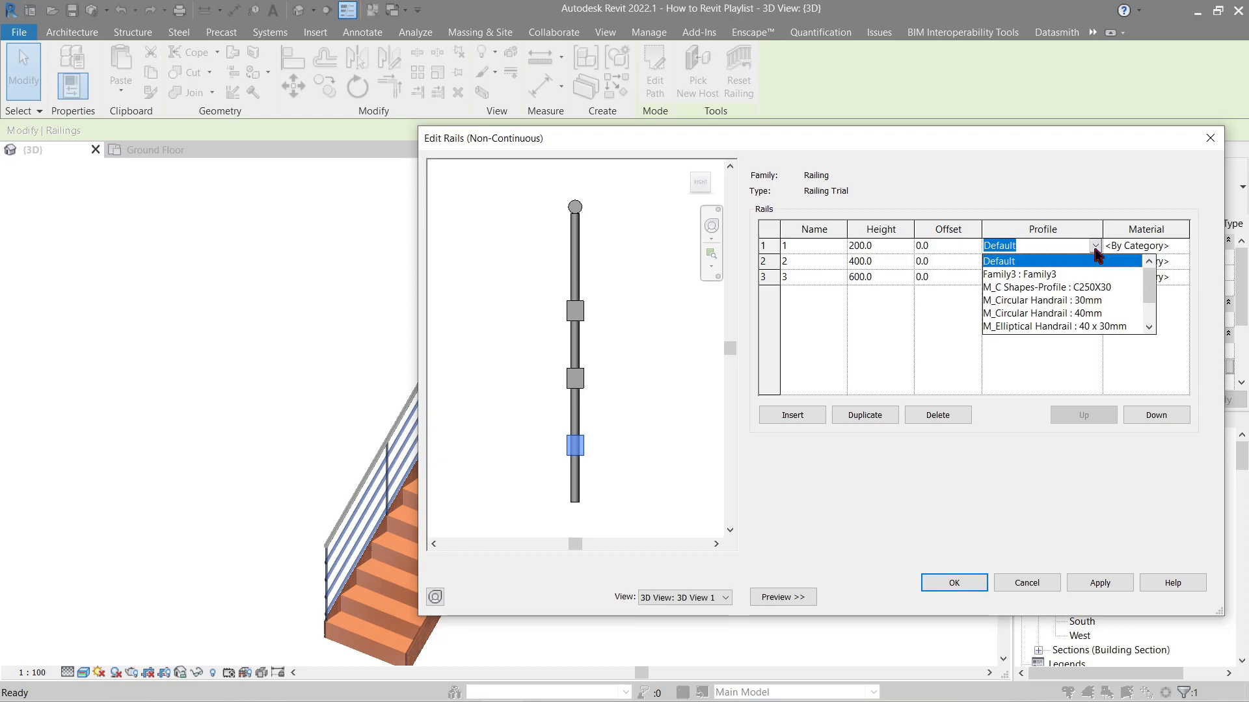
pyautogui.click(1073, 300)
pyautogui.click(1092, 261)
pyautogui.click(1098, 262)
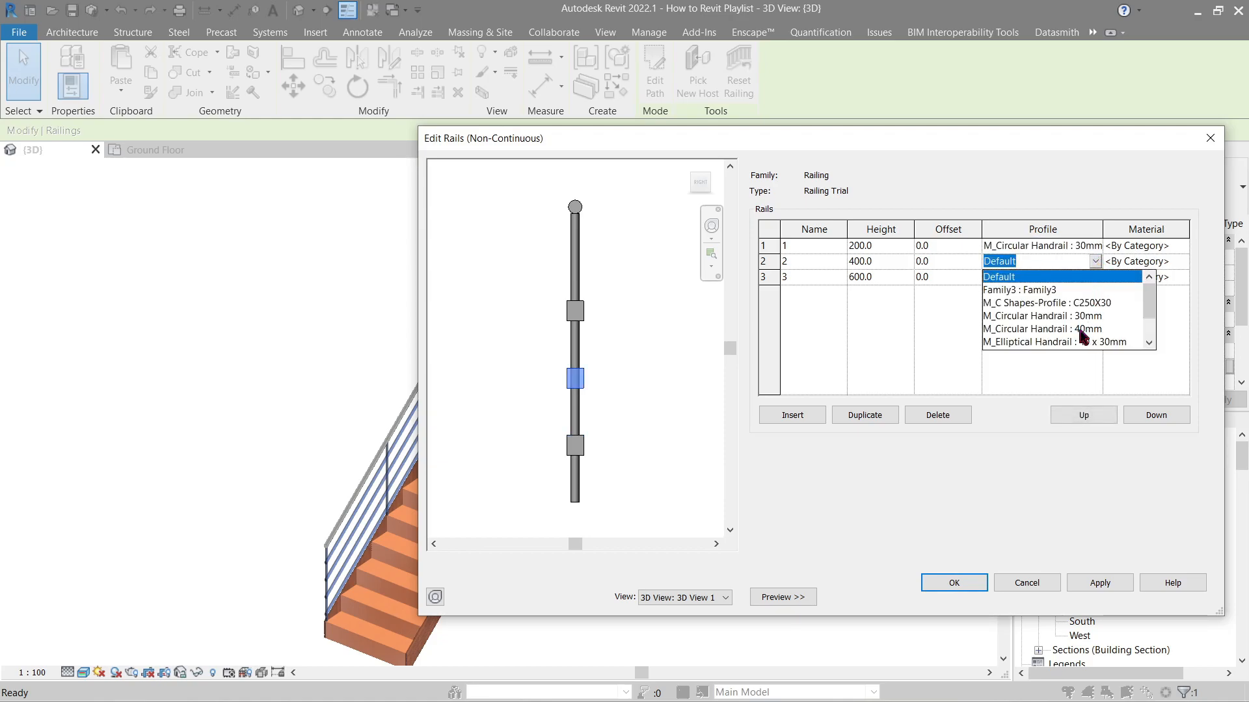
pyautogui.click(1078, 342)
pyautogui.click(1100, 279)
pyautogui.click(1101, 280)
pyautogui.moveTo(1143, 323); pyautogui.dragTo(1147, 342)
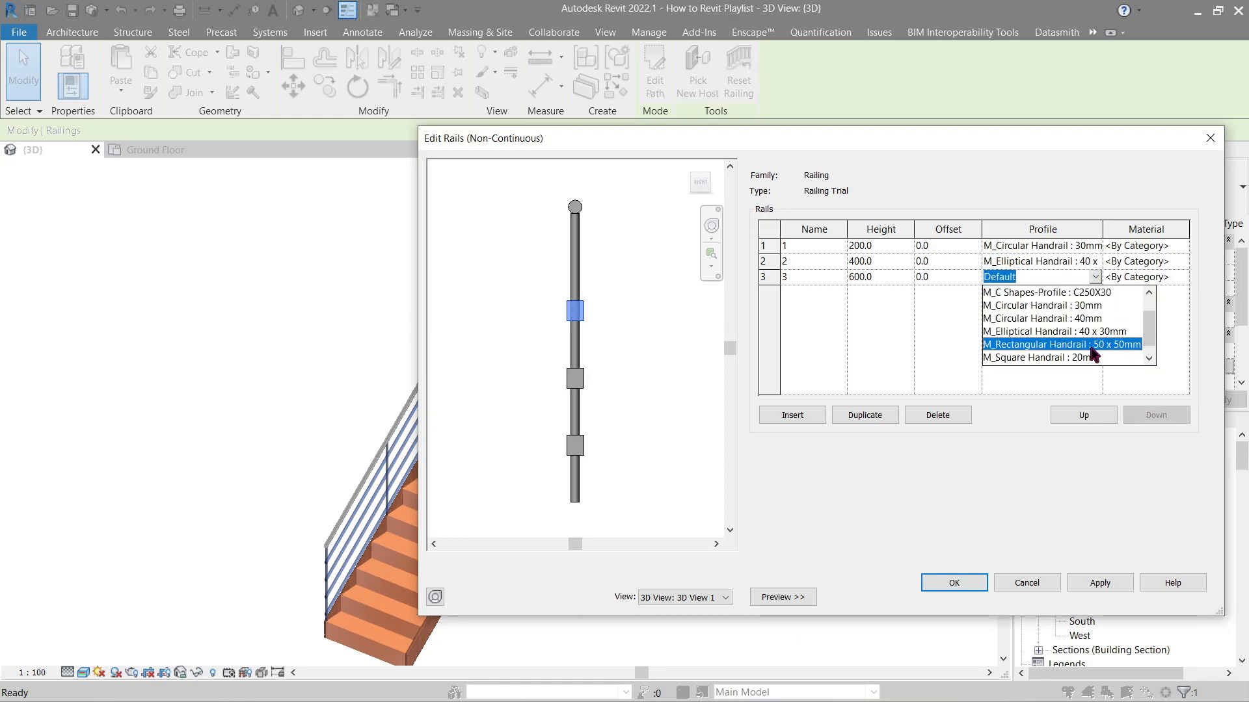
pyautogui.click(1093, 359)
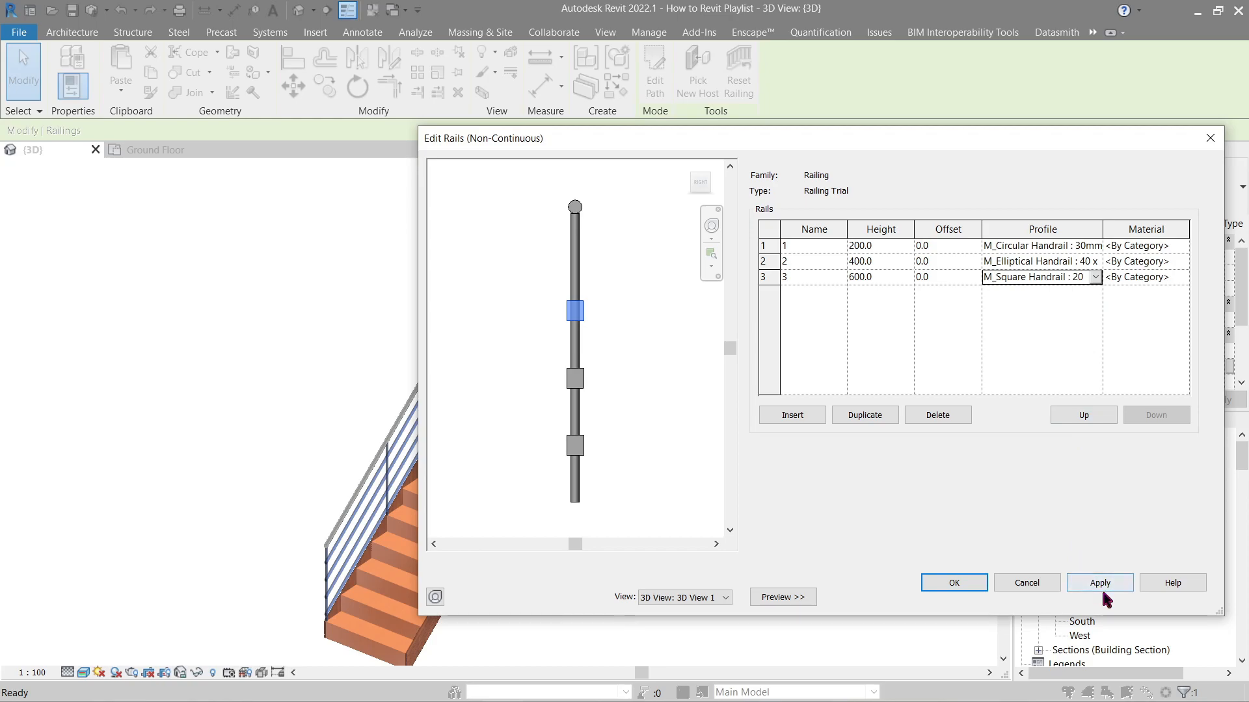
pyautogui.click(1100, 584)
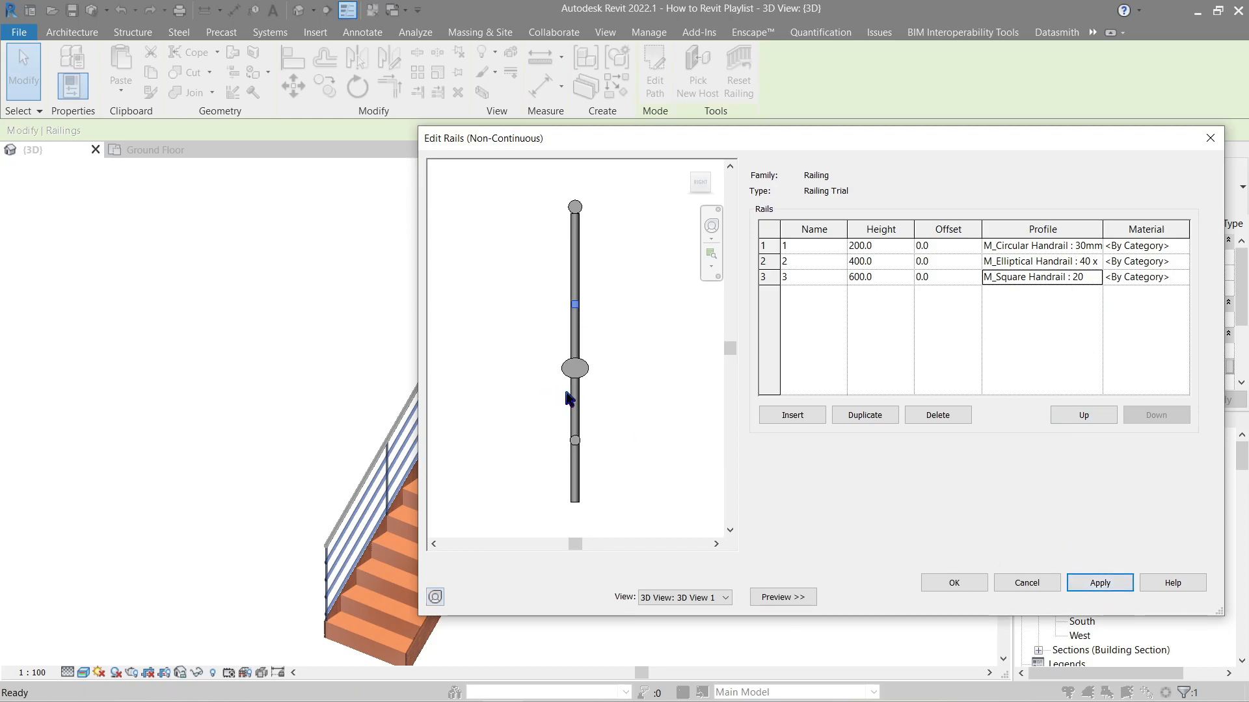
pyautogui.keyDown('shift'); pyautogui.moveTo(573, 391); pyautogui.dragTo(600, 401, button='middle'); pyautogui.keyUp('shift')
pyautogui.scroll(2, 602, 400)
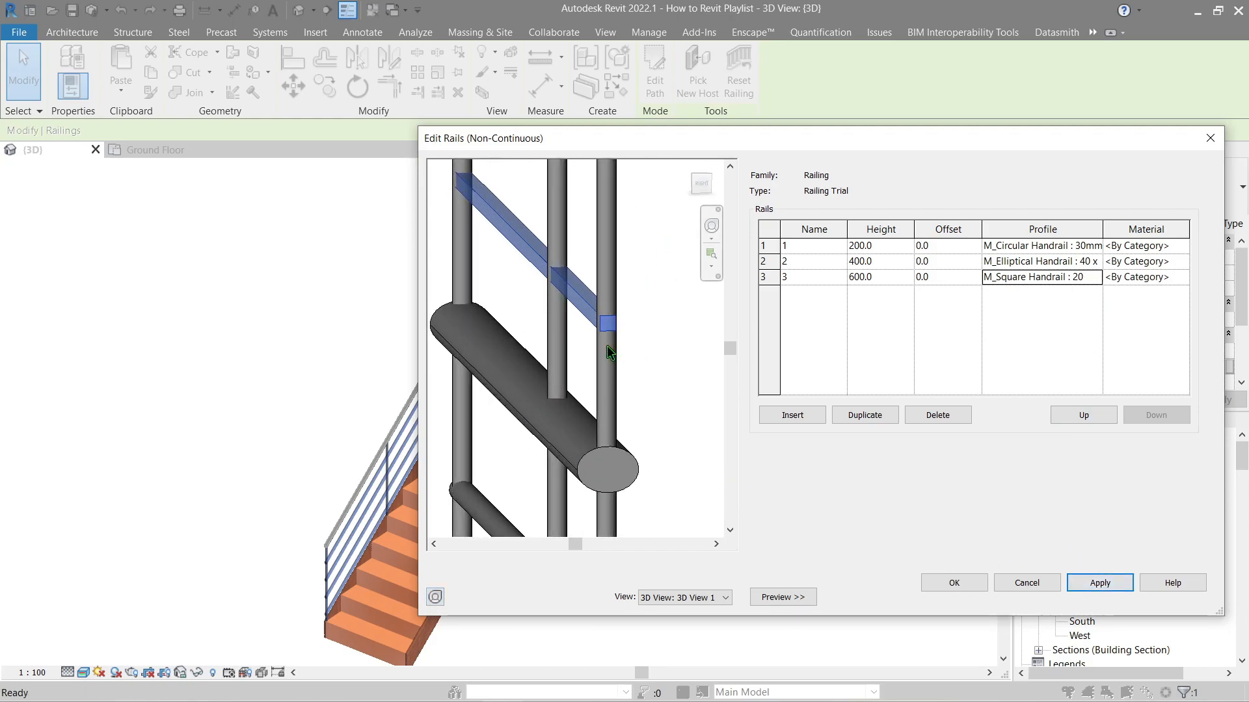
pyautogui.scroll(3, 605, 401)
pyautogui.press('Return')
pyautogui.press('Return')
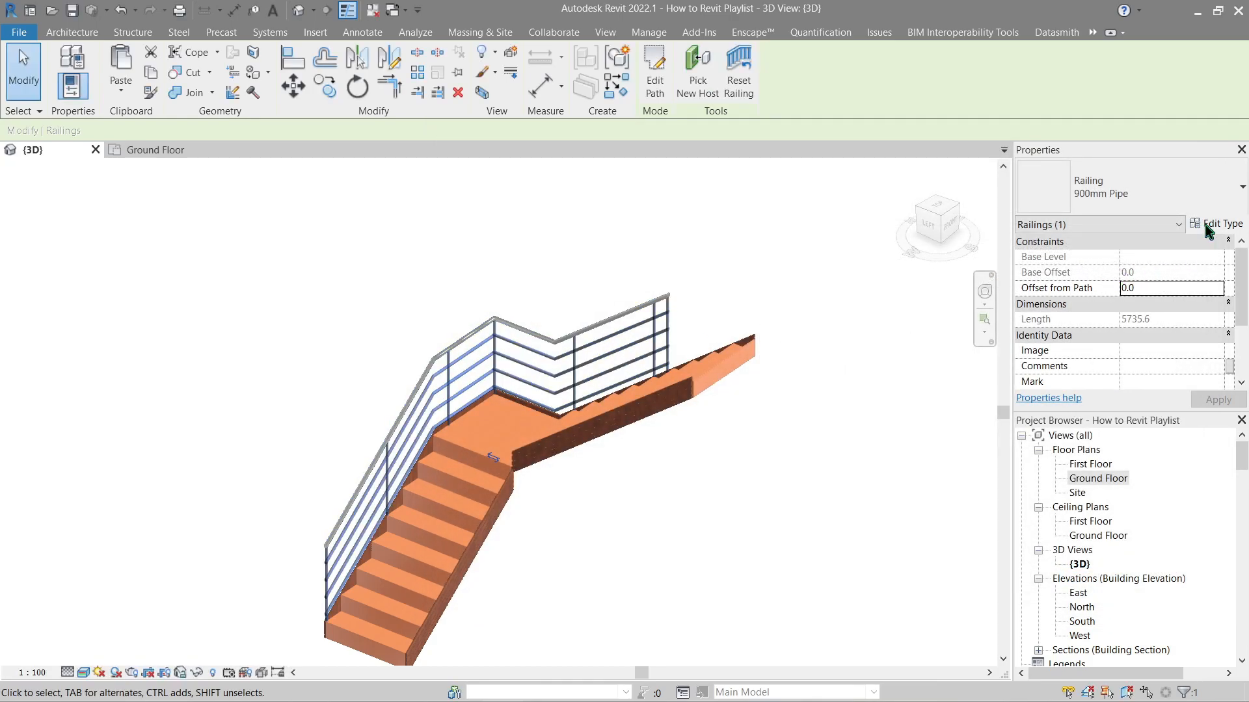
# - Reopen the rail structure, clear the rails and add three new ones at 200, 400 and 600
pyautogui.click(1207, 225)
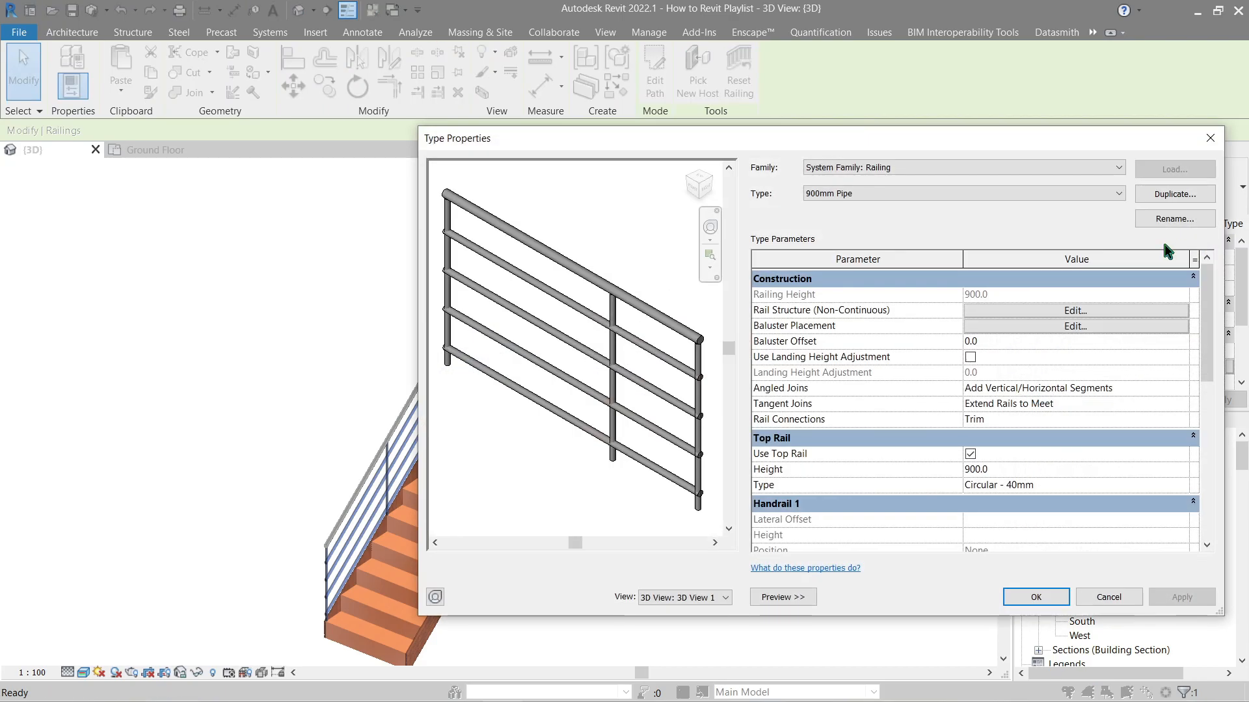
pyautogui.click(1038, 311)
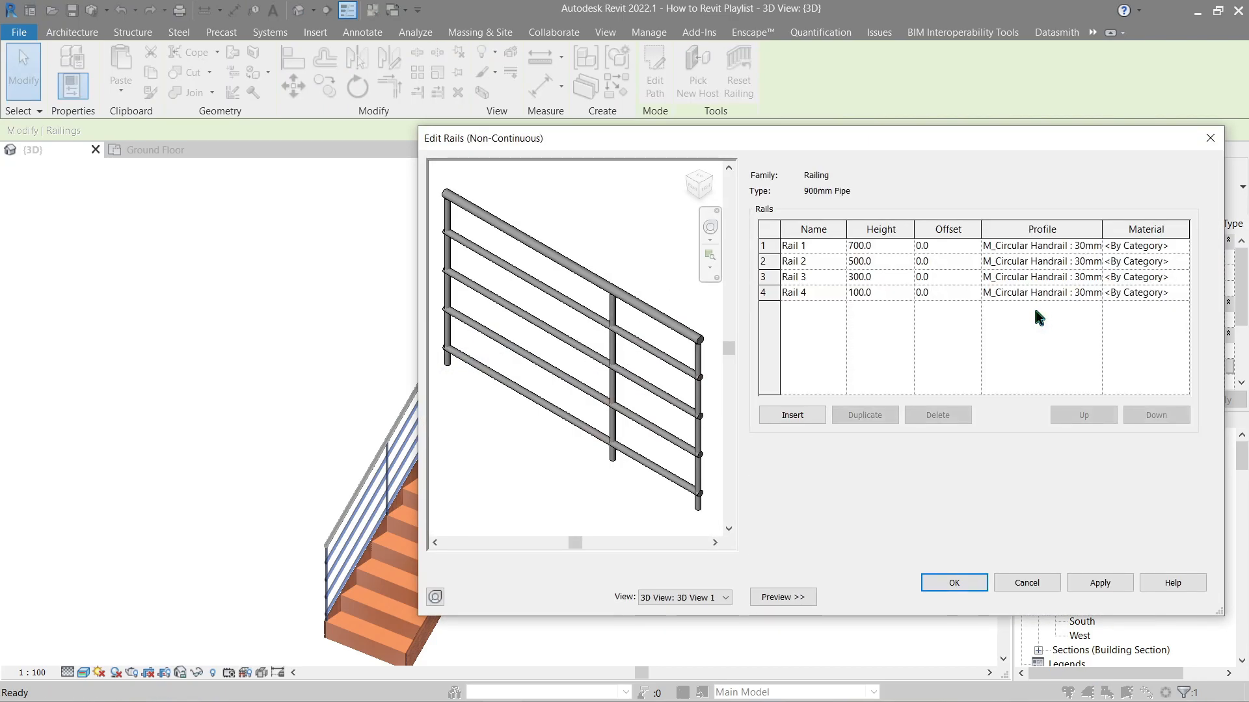
pyautogui.click(792, 260)
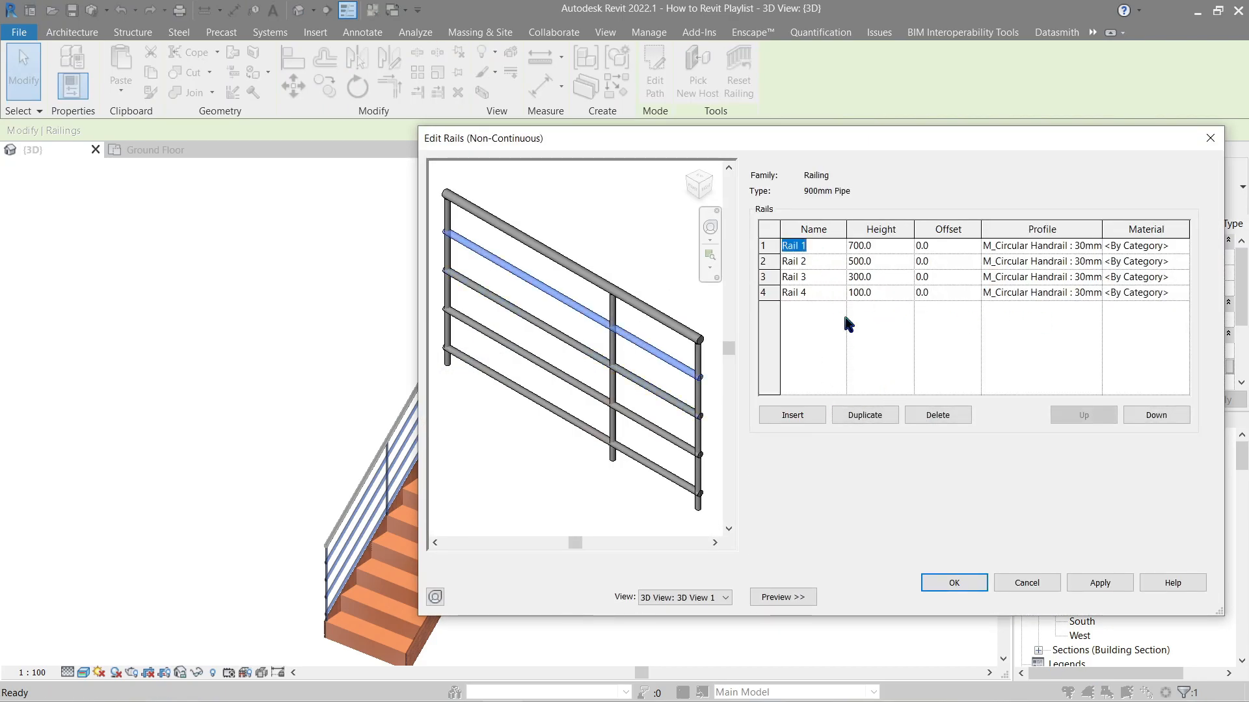
pyautogui.click(937, 415)
pyautogui.click(936, 416)
pyautogui.click(936, 416)
pyautogui.click(791, 416)
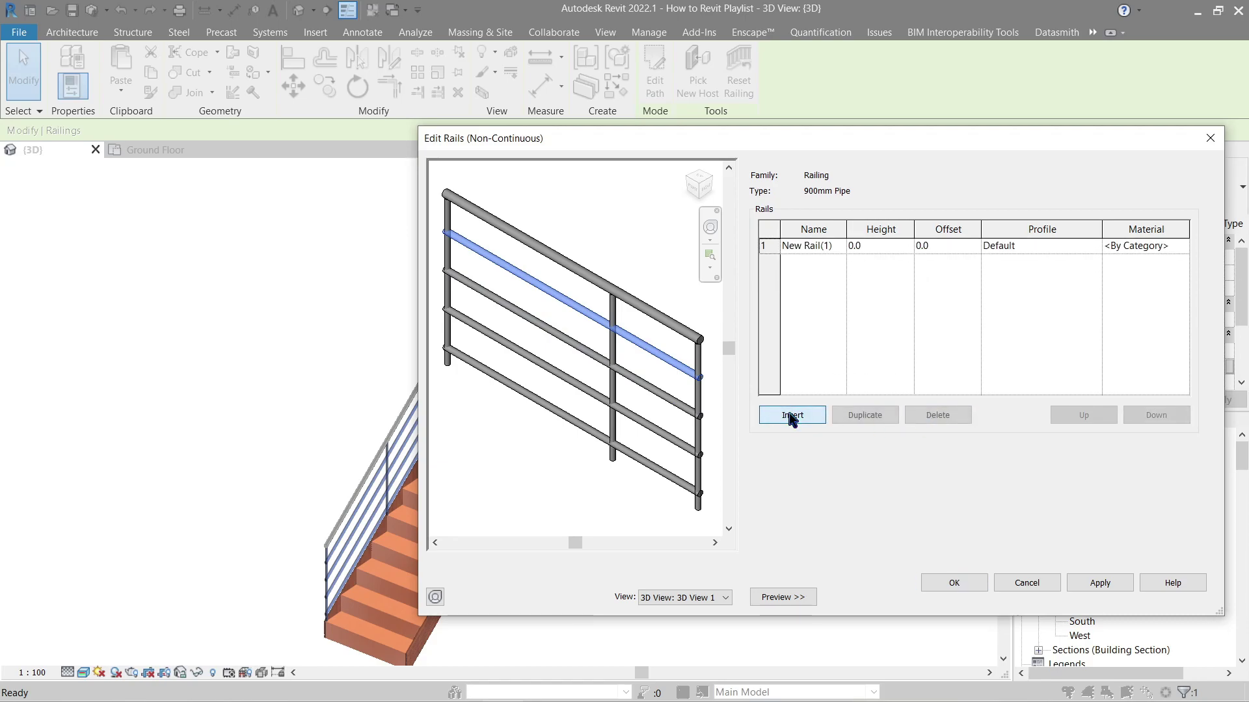
pyautogui.click(888, 246)
pyautogui.write('2')
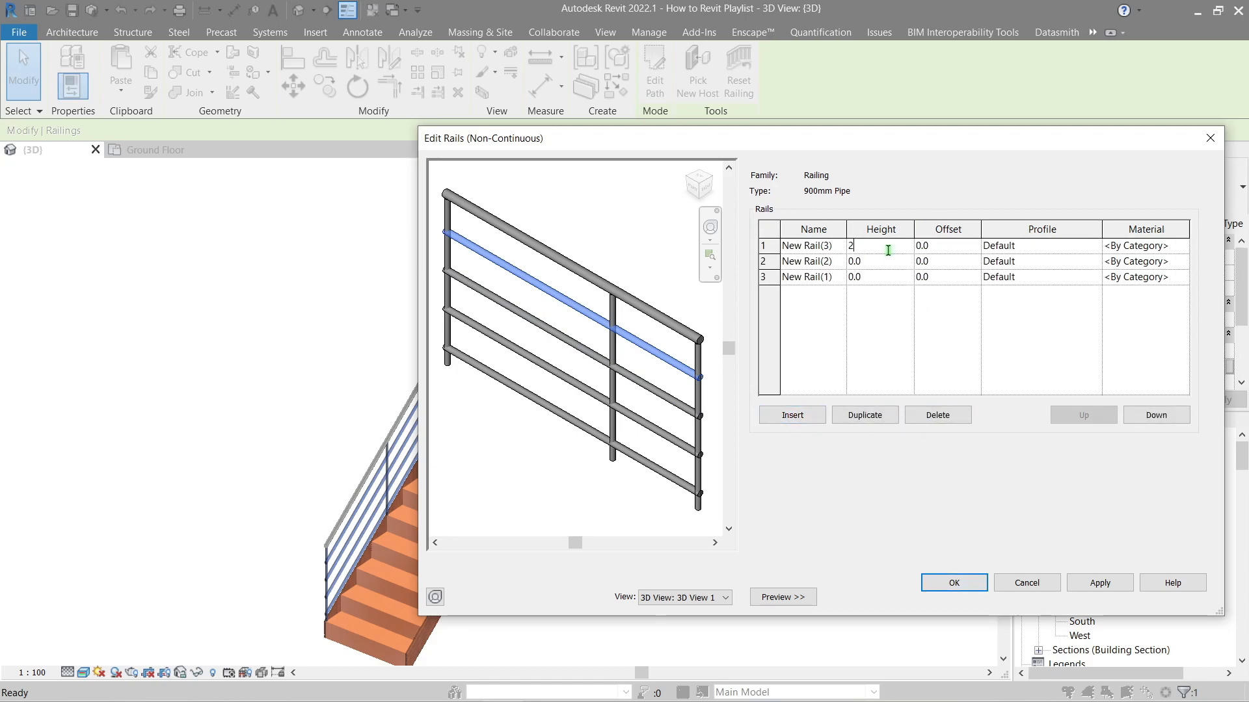
pyautogui.write('00')
pyautogui.click(890, 264)
pyautogui.write('4')
pyautogui.click(889, 277)
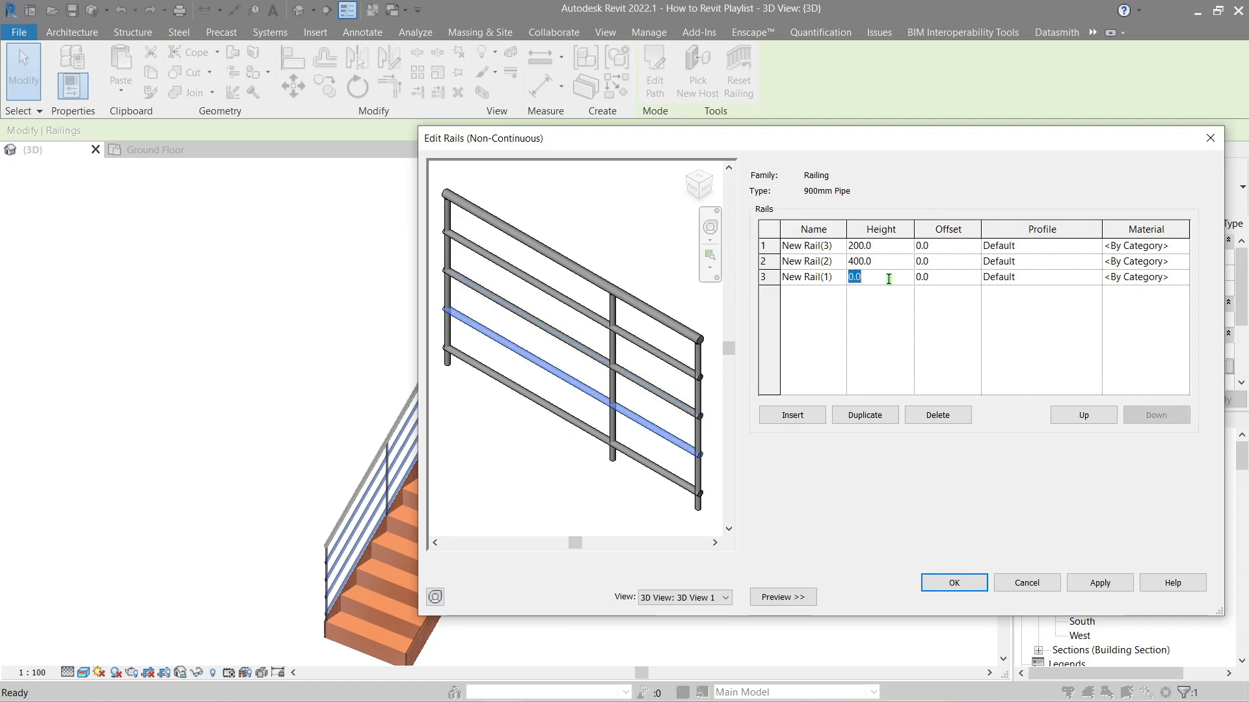
pyautogui.write('600')
pyautogui.click(974, 246)
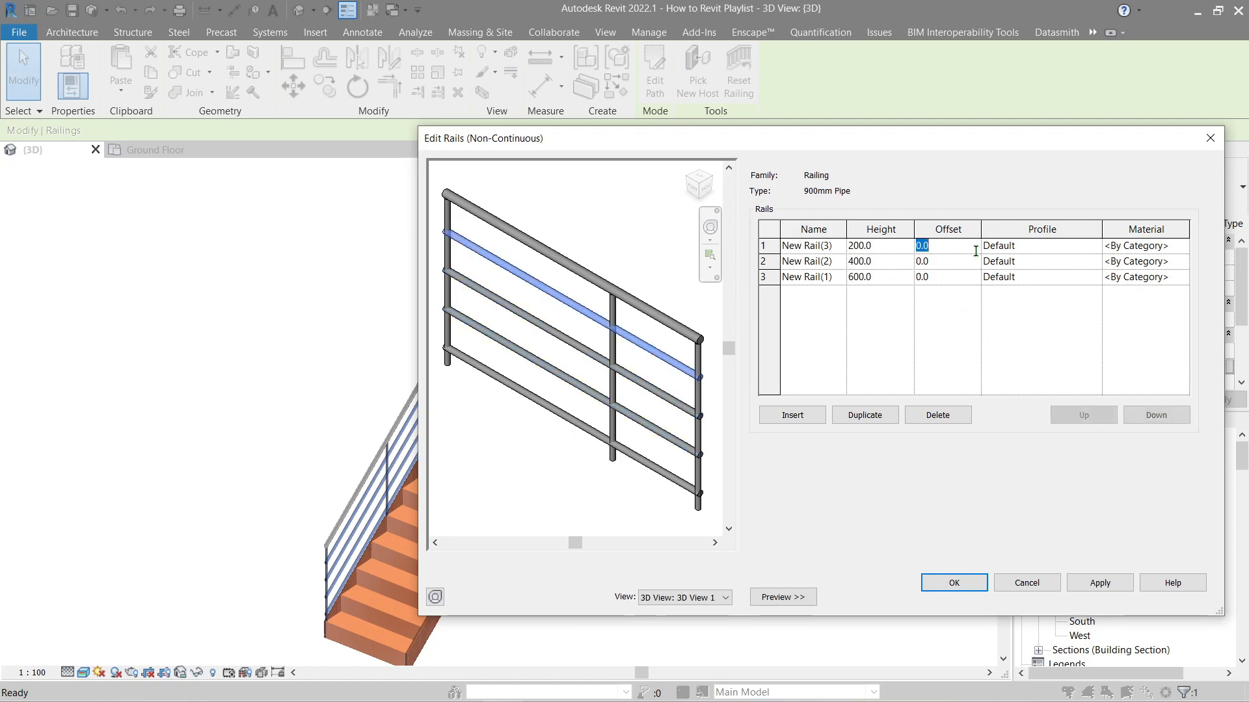
# - Give the rails circular 30mm, elliptical and rectangular 50x50 profiles, apply and accept the structure
pyautogui.click(1098, 247)
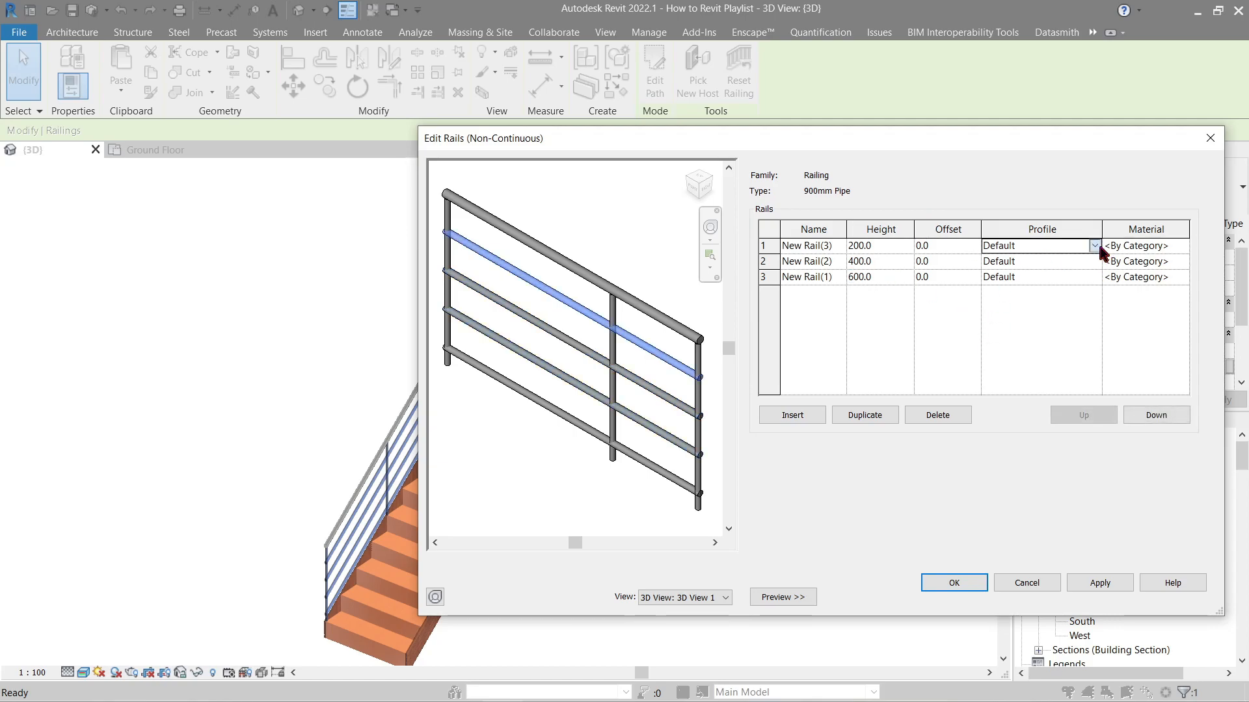
pyautogui.click(1073, 300)
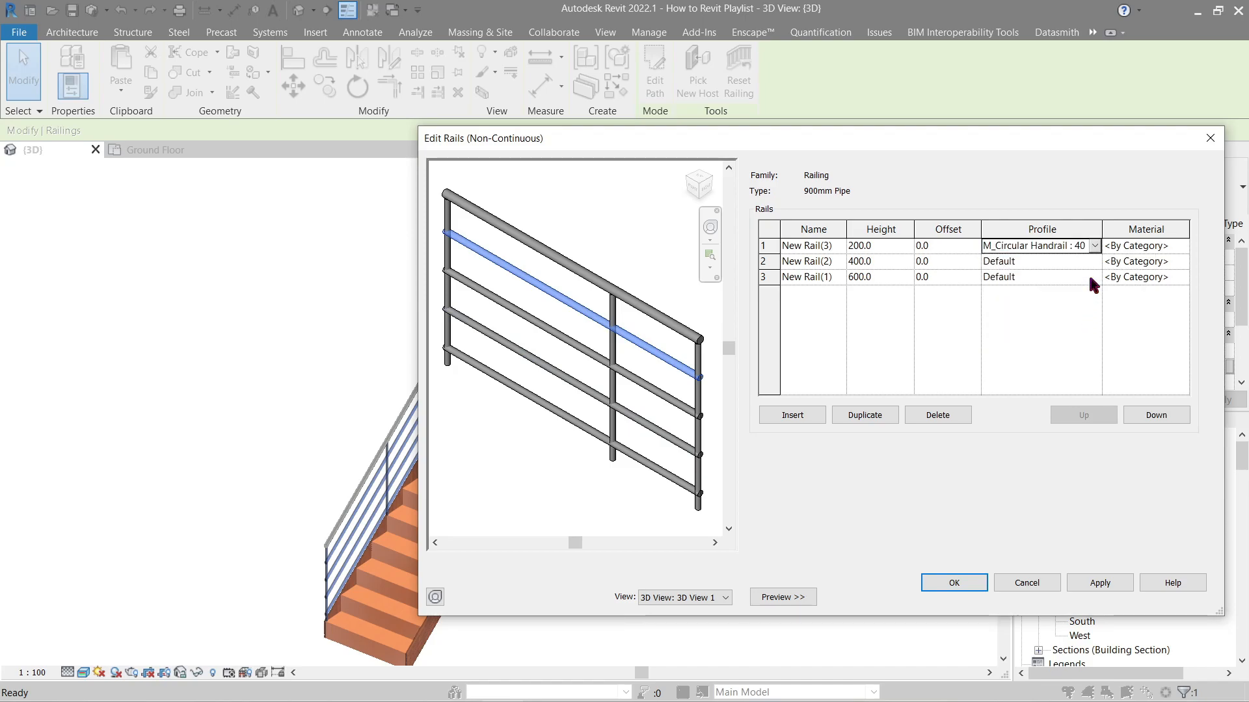
pyautogui.click(1095, 246)
pyautogui.click(1093, 262)
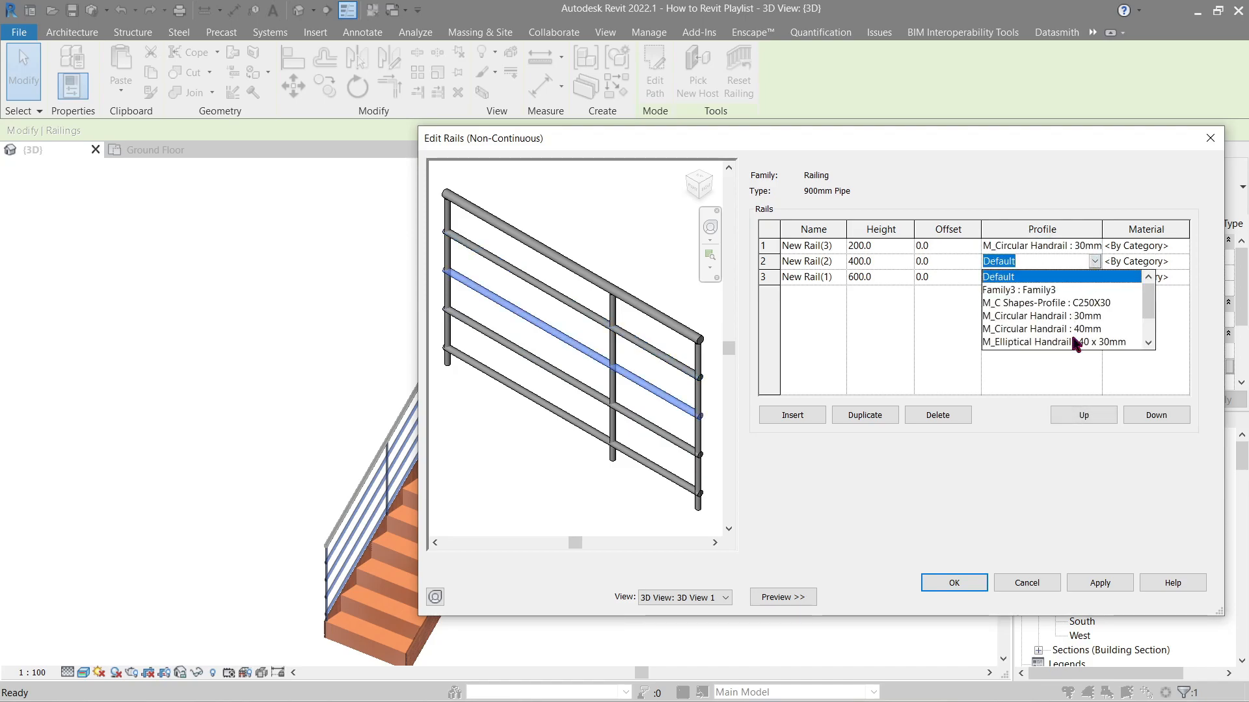
pyautogui.scroll(-1, 1079, 337)
pyautogui.click(1094, 301)
pyautogui.click(1093, 277)
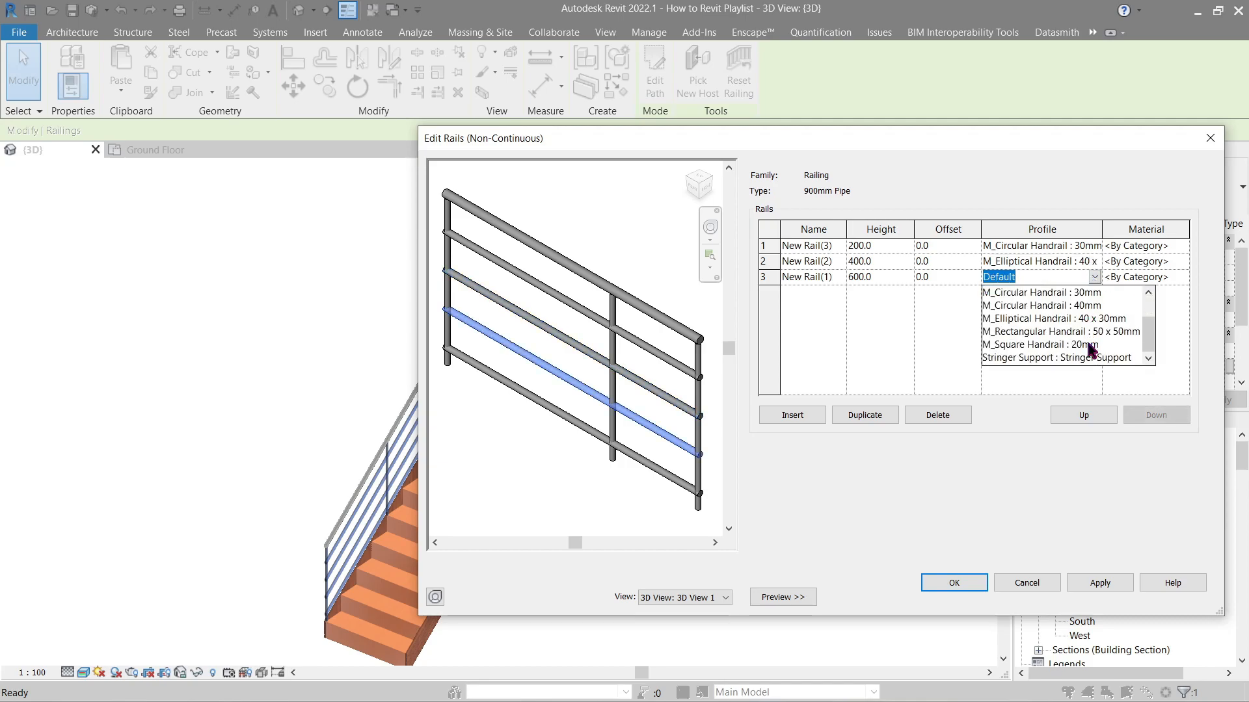
pyautogui.click(1073, 332)
pyautogui.click(1103, 585)
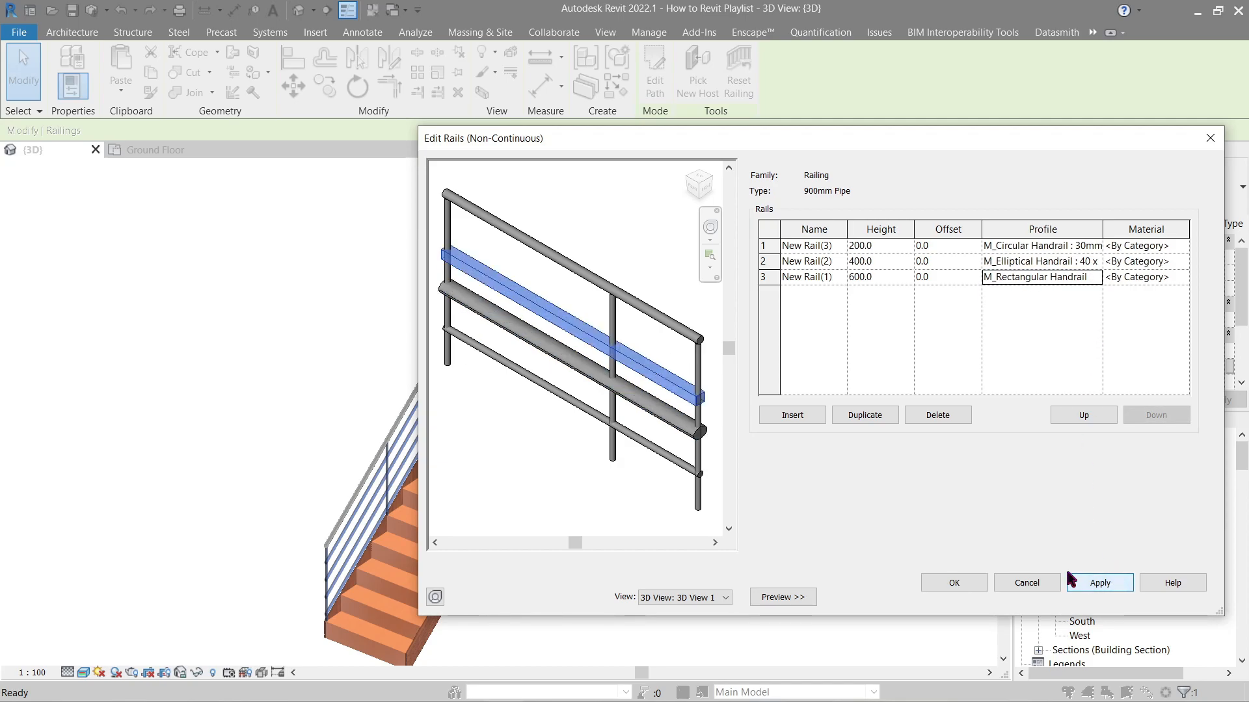
pyautogui.click(961, 582)
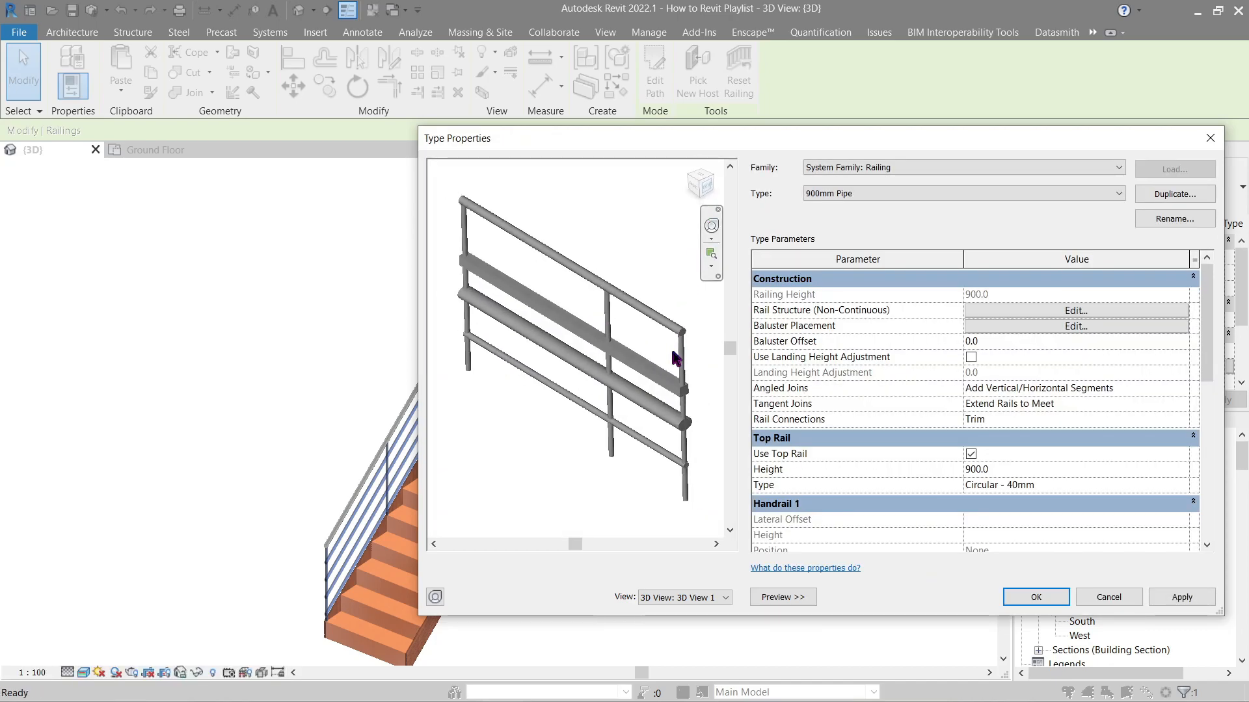
pyautogui.keyDown('shift'); pyautogui.moveTo(675, 359); pyautogui.dragTo(585, 362, button='middle'); pyautogui.keyUp('shift')
pyautogui.scroll(2, 581, 361)
pyautogui.scroll(2, 582, 361)
pyautogui.scroll(2, 582, 362)
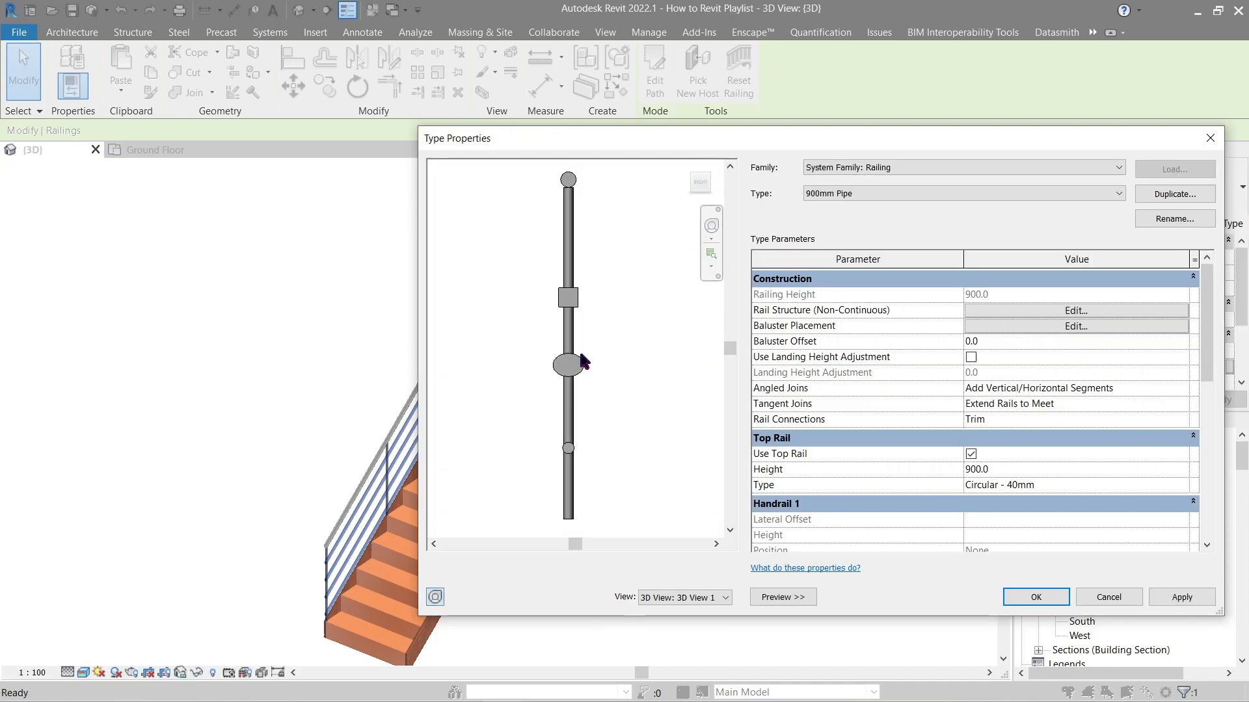
pyautogui.scroll(-1, 582, 362)
pyautogui.moveTo(596, 350)
pyautogui.keyDown('shift'); pyautogui.mouseDown(button='middle')
pyautogui.moveTo(608, 341)
pyautogui.moveTo(669, 363)
pyautogui.mouseUp(button='middle'); pyautogui.keyUp('shift')
# - Reopen the rail structure and set the first rail's material to Carpet from the Material Browser
pyautogui.click(1094, 310)
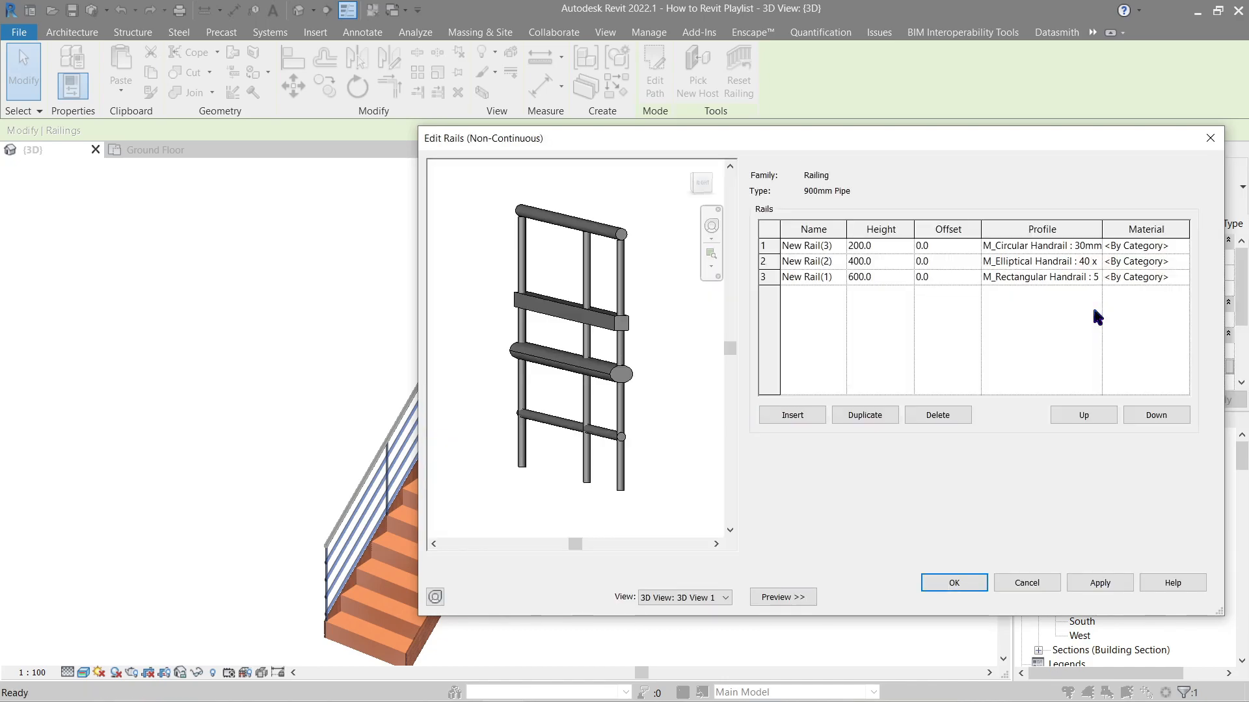
pyautogui.click(1179, 249)
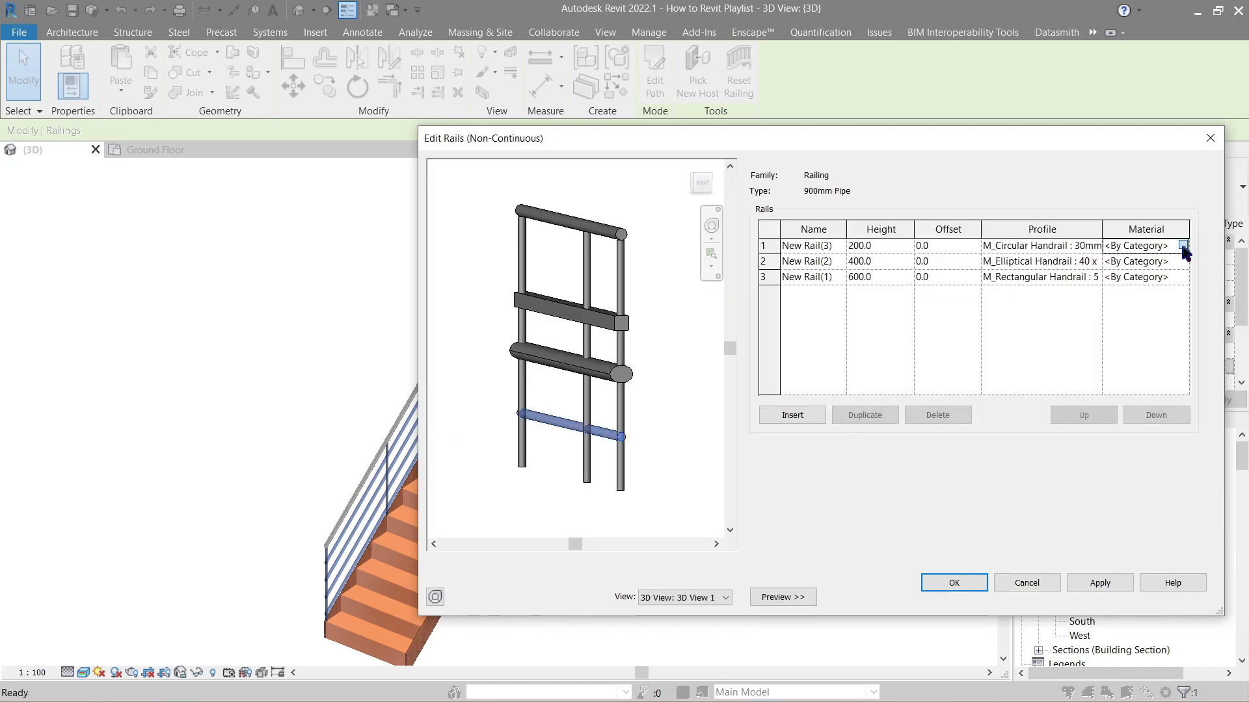
pyautogui.click(1182, 245)
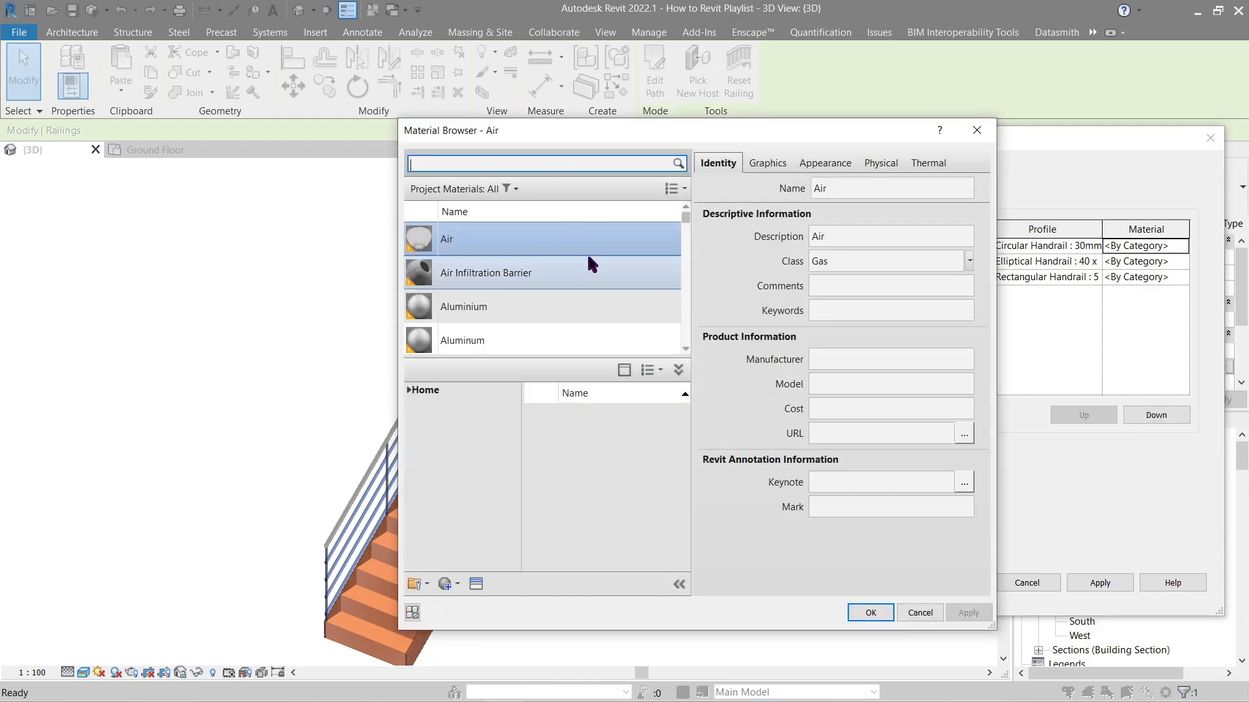
pyautogui.scroll(-3, 587, 253)
pyautogui.scroll(-3, 588, 257)
pyautogui.click(612, 301)
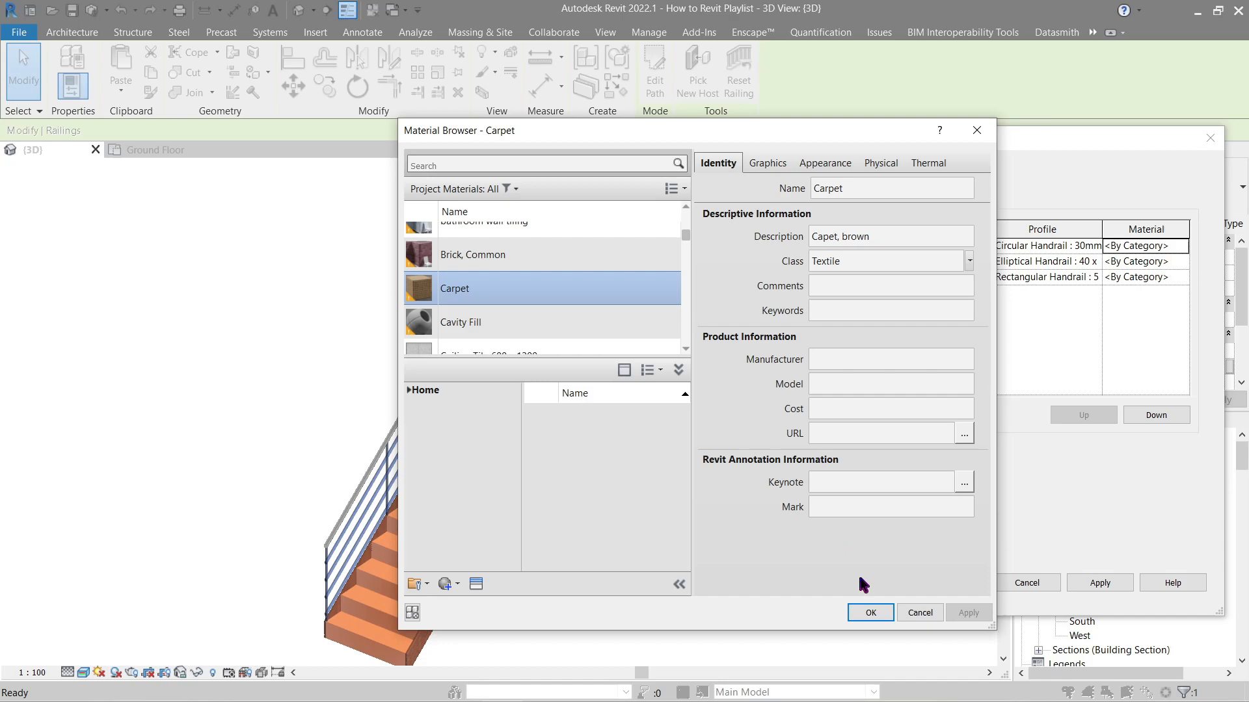
pyautogui.click(878, 612)
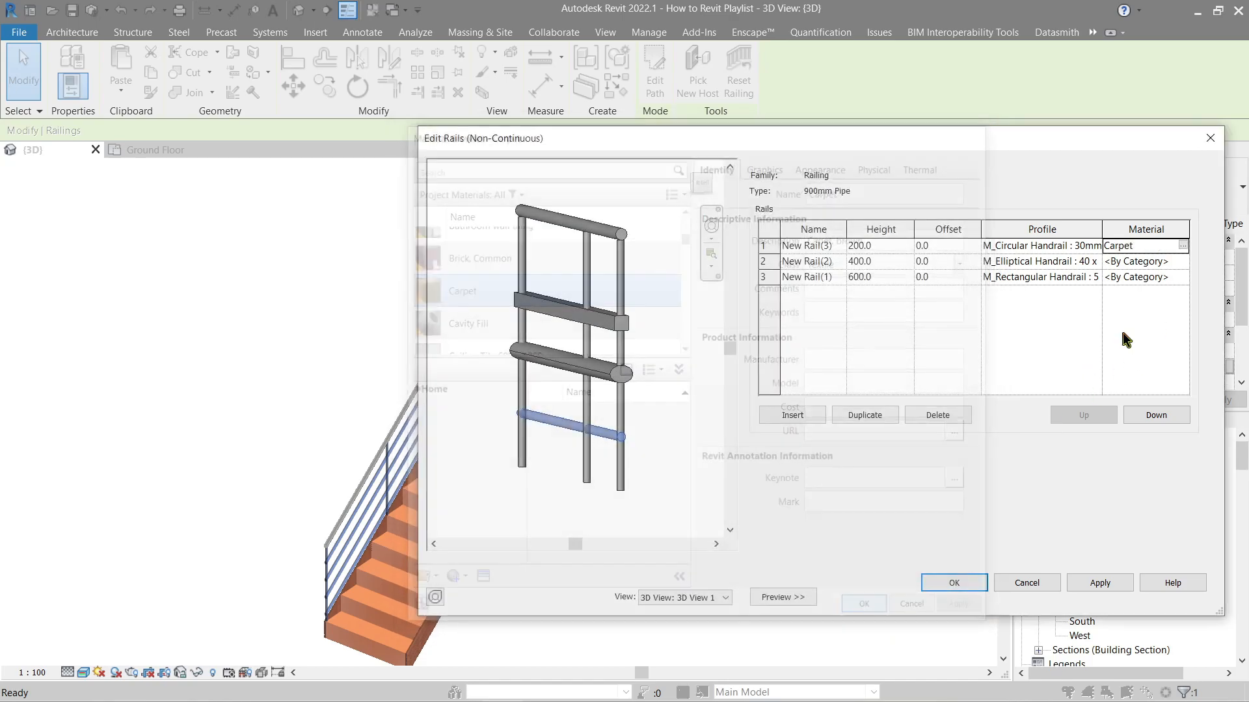
# - Assign Brick, Common to the second rail and Bathroom Tiling to the third, then apply
pyautogui.click(1142, 262)
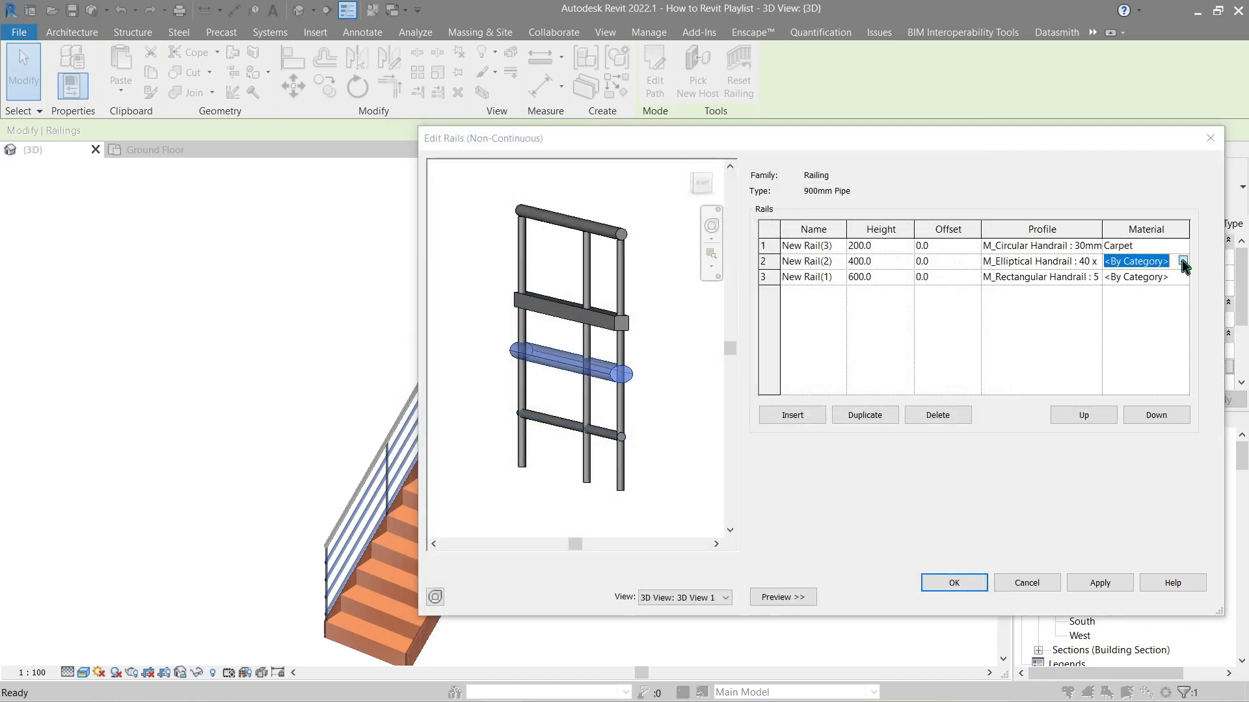
pyautogui.click(1183, 262)
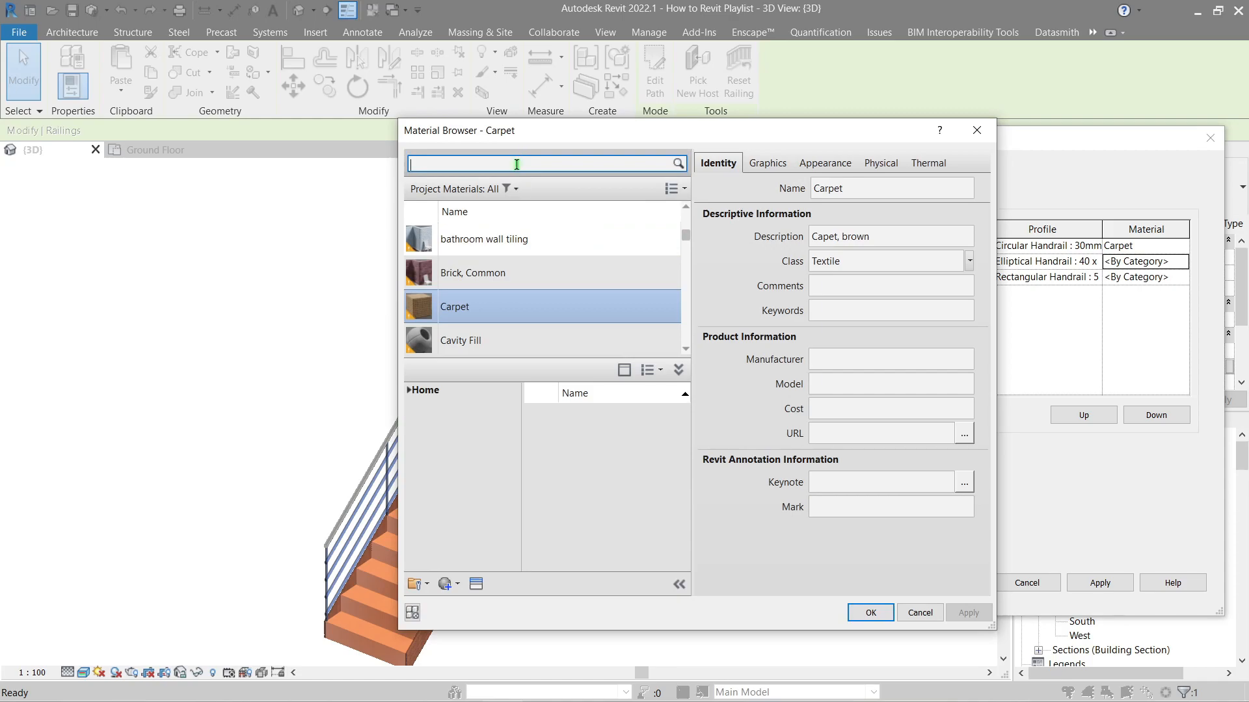
pyautogui.write('Brick')
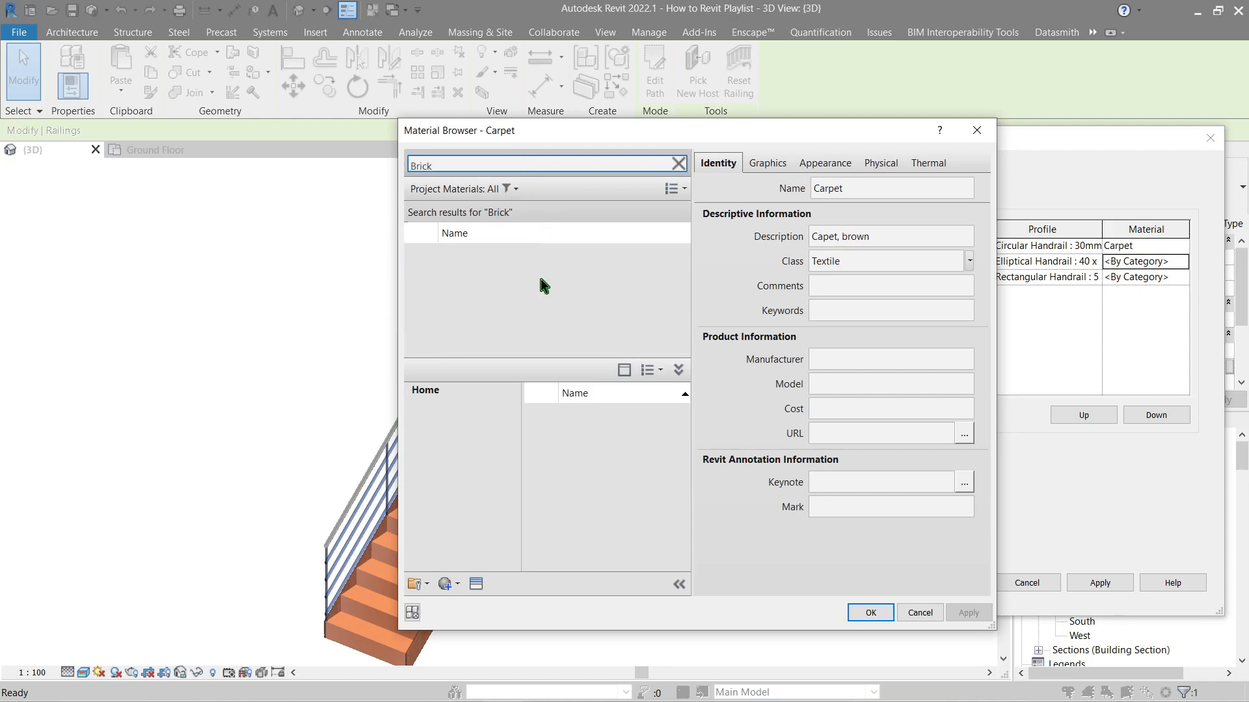
pyautogui.click(541, 281)
pyautogui.click(862, 612)
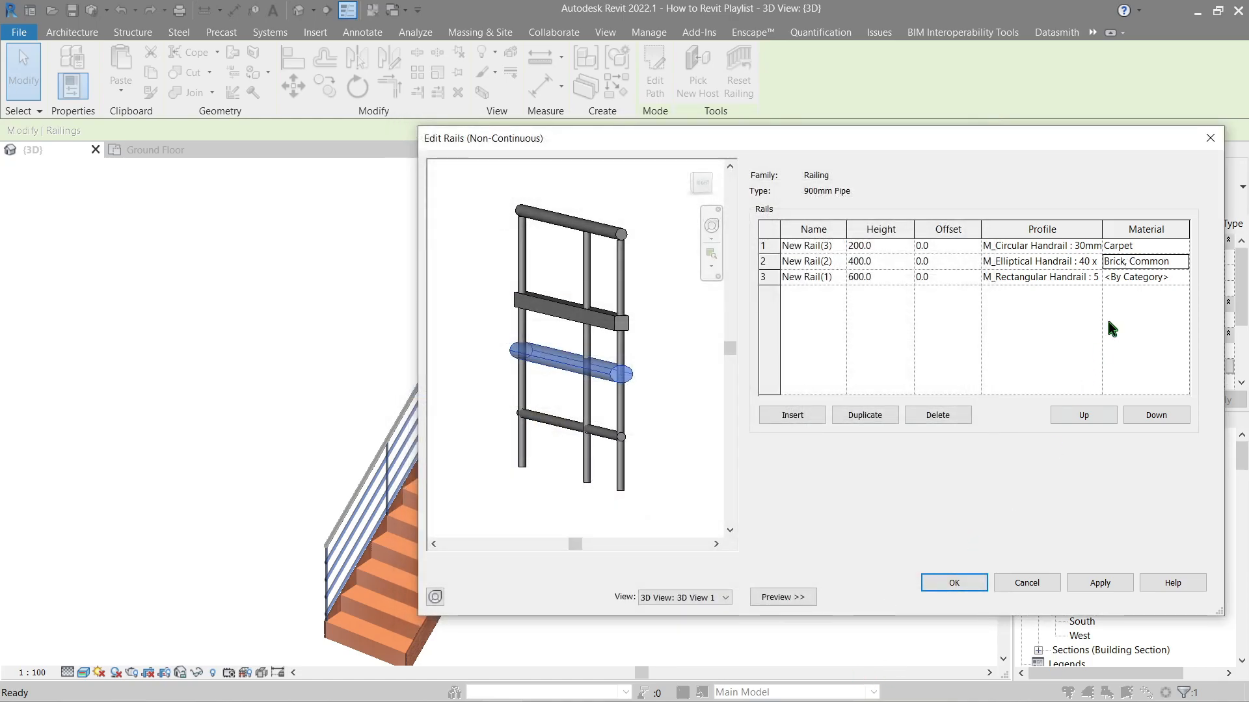
pyautogui.click(1182, 277)
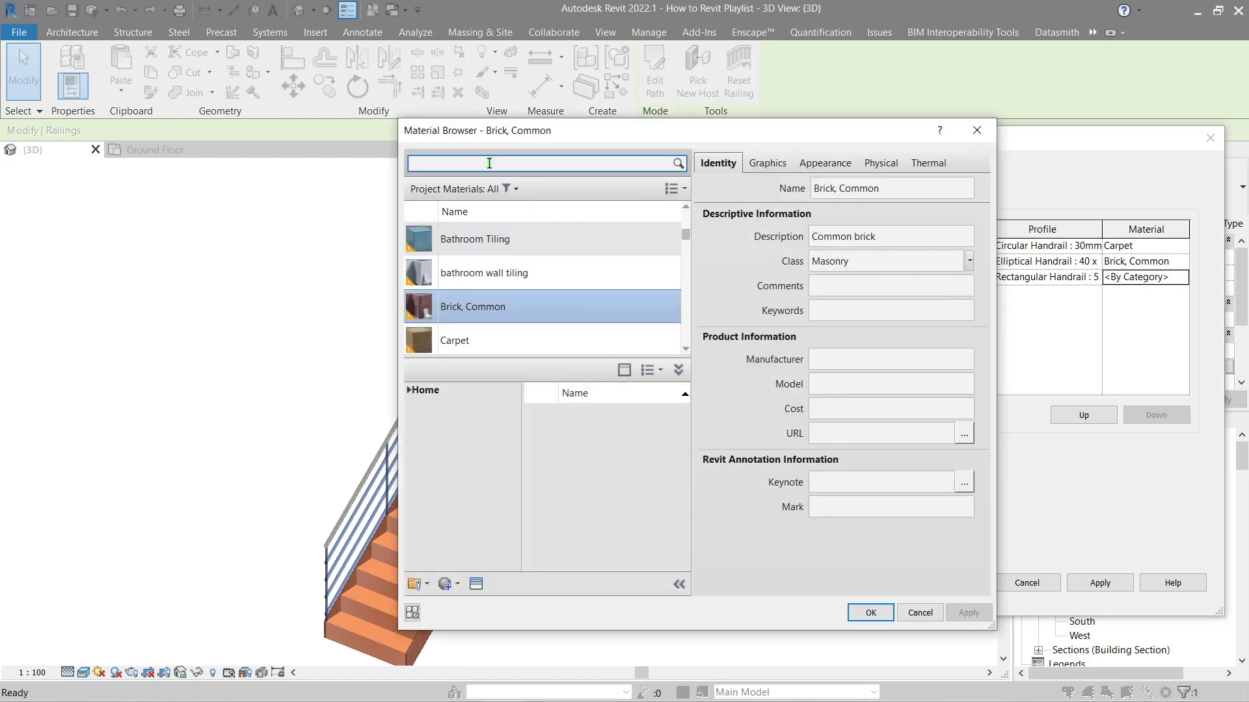
pyautogui.click(506, 242)
pyautogui.click(878, 615)
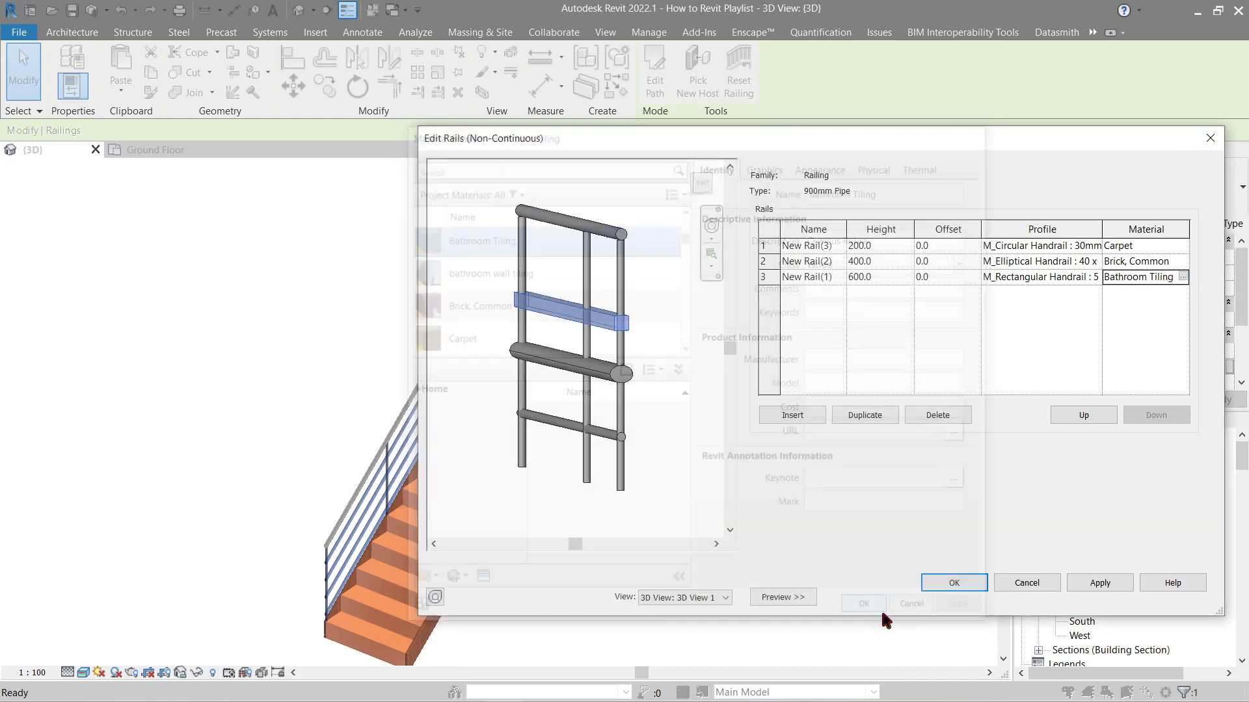
pyautogui.click(1100, 584)
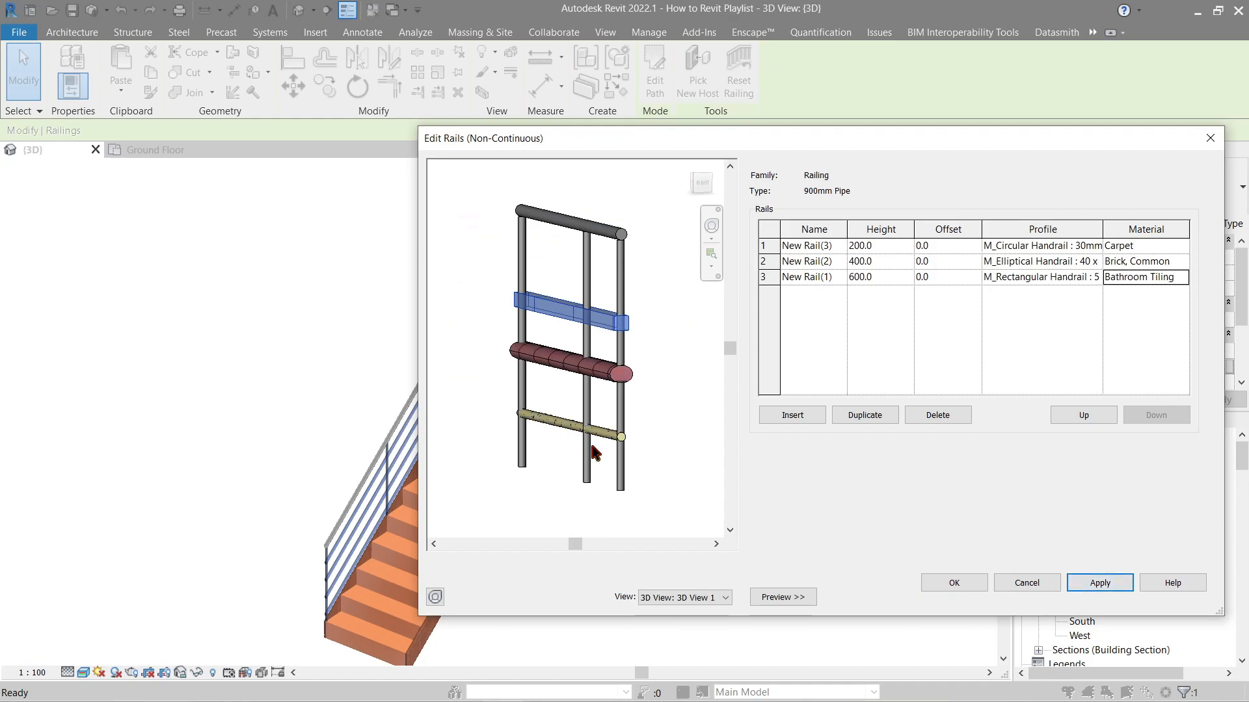
# - Insert a fourth rail, apply it and orbit the preview to inspect the bottom rail
pyautogui.click(794, 415)
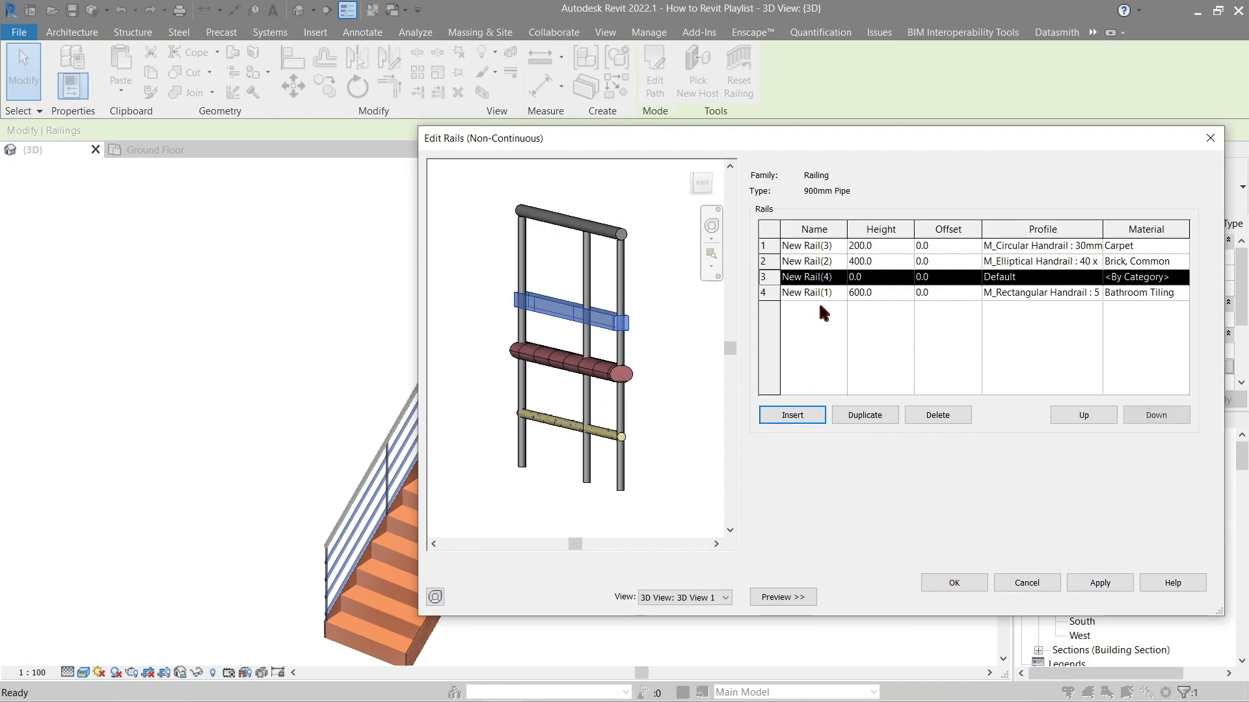
pyautogui.click(1108, 584)
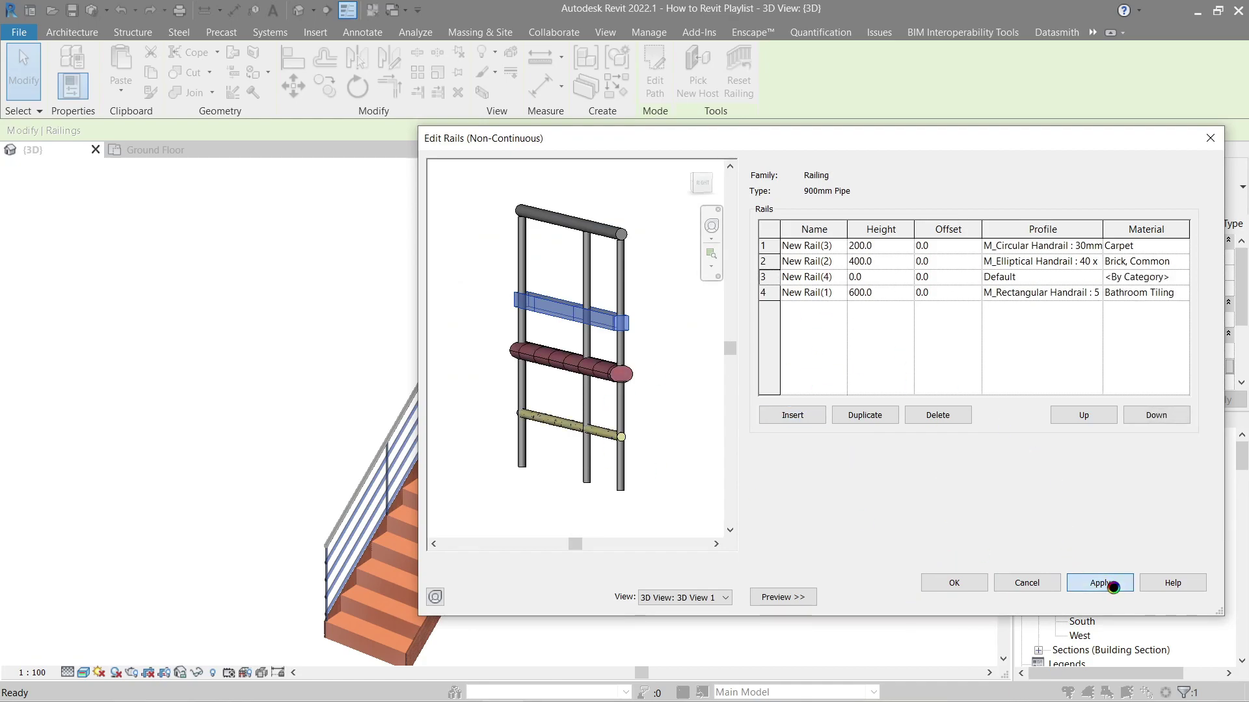
pyautogui.click(835, 276)
pyautogui.keyDown('shift'); pyautogui.moveTo(576, 371); pyautogui.dragTo(530, 479, button='middle'); pyautogui.keyUp('shift')
pyautogui.scroll(5, 596, 450)
pyautogui.scroll(2, 586, 420)
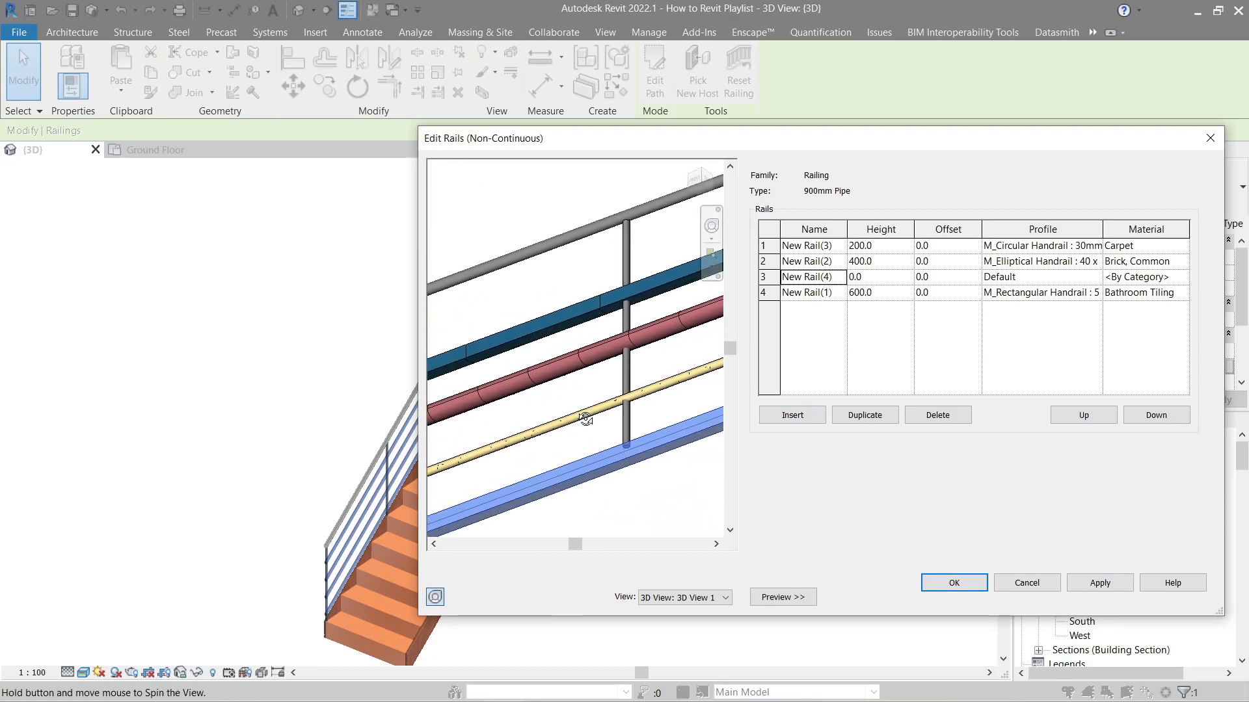
pyautogui.moveTo(586, 420)
pyautogui.keyDown('shift'); pyautogui.mouseDown(button='middle')
pyautogui.moveTo(543, 455)
pyautogui.moveTo(474, 469)
pyautogui.moveTo(461, 365)
pyautogui.moveTo(561, 451)
pyautogui.mouseUp(button='middle'); pyautogui.keyUp('shift')
pyautogui.scroll(3, 567, 451)
pyautogui.scroll(-3, 560, 453)
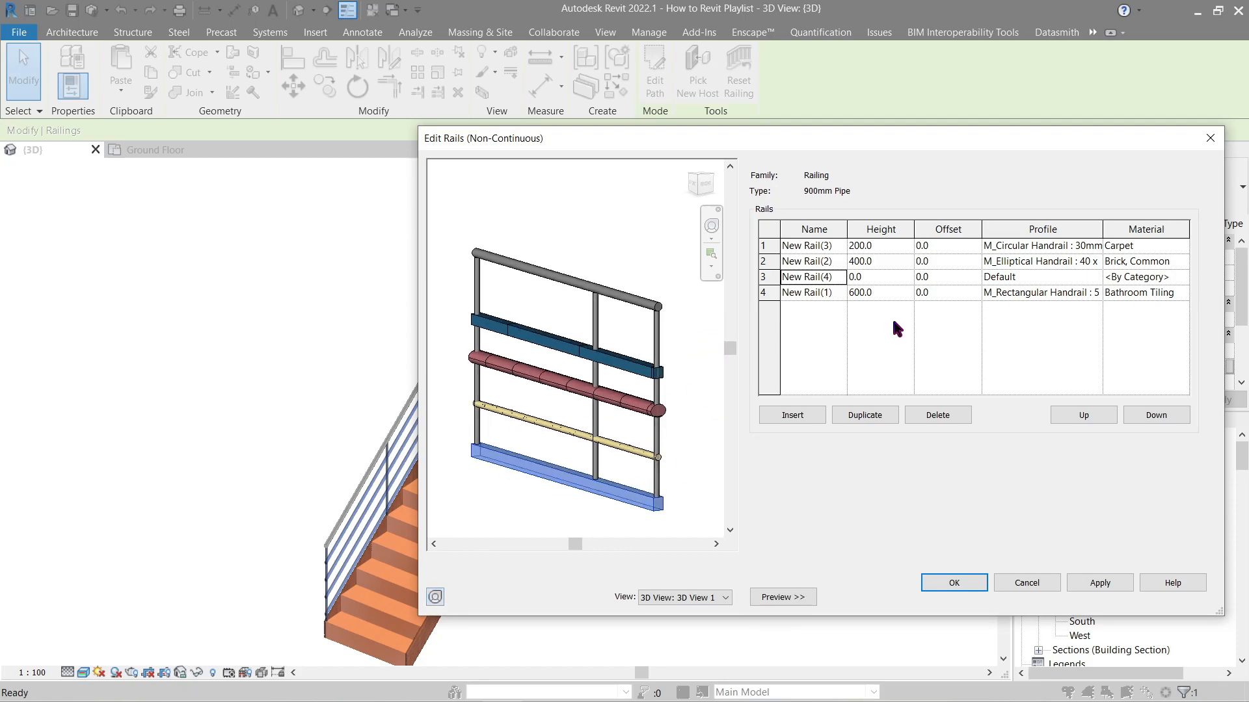
# - Delete New Rail(4), accept the rail structure and apply the Railing Trial type to the stair railing
pyautogui.click(834, 280)
pyautogui.click(938, 415)
pyautogui.click(1099, 583)
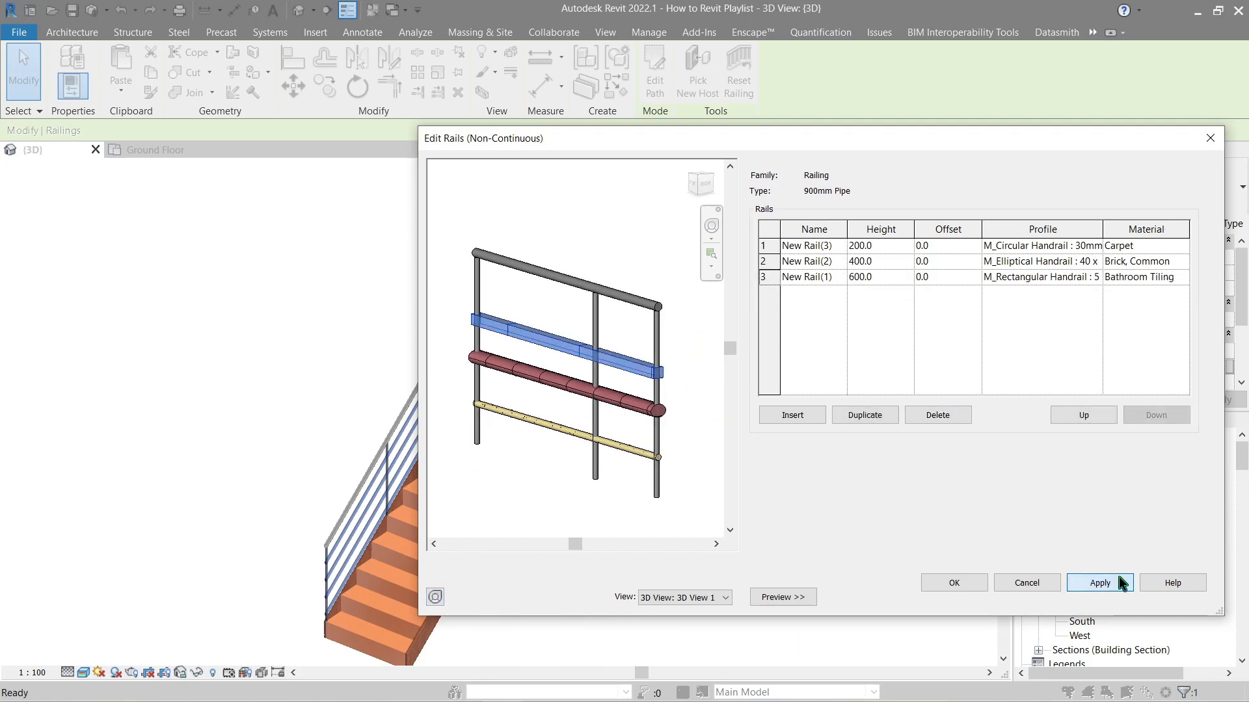
pyautogui.click(955, 584)
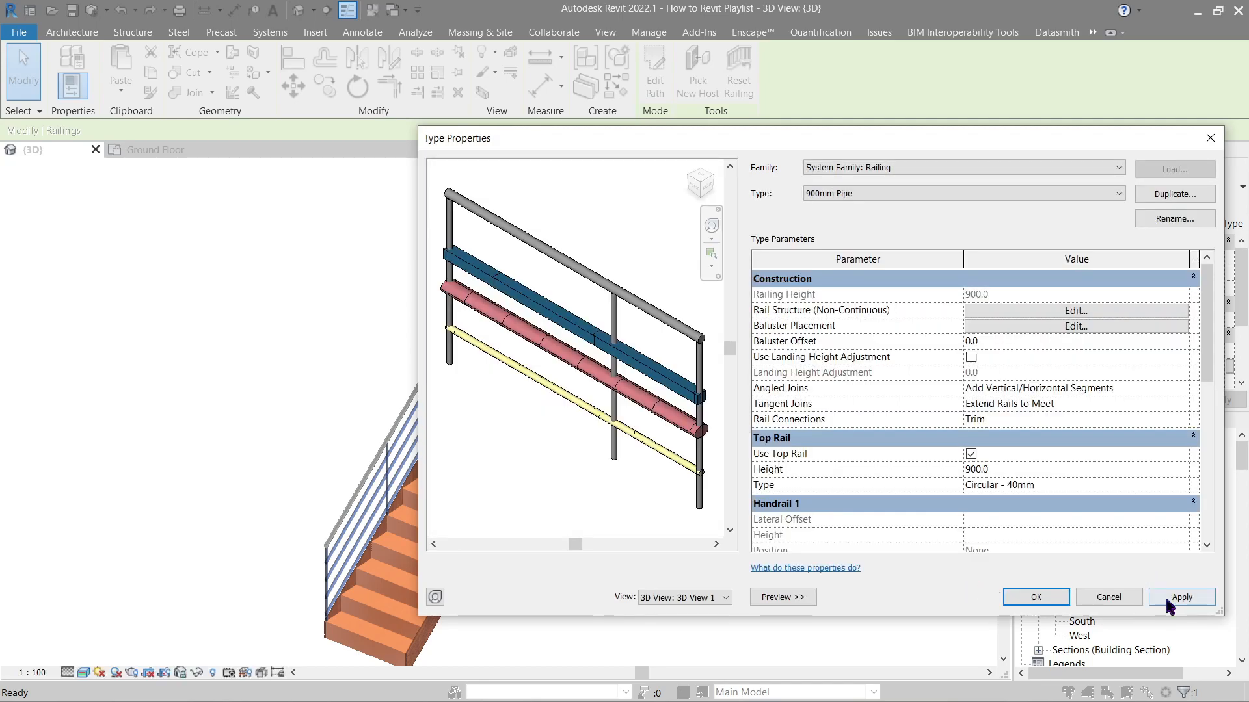
pyautogui.click(1168, 598)
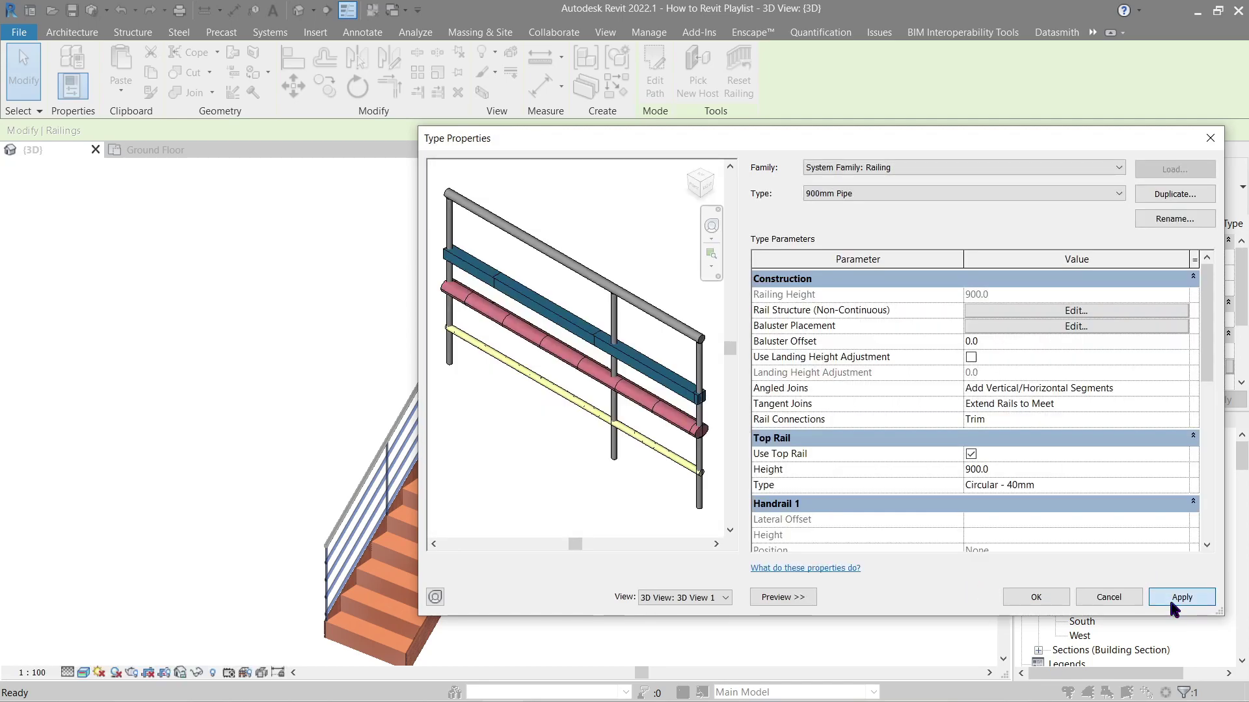
pyautogui.click(1036, 597)
pyautogui.press('Escape')
pyautogui.scroll(3, 363, 551)
pyautogui.moveTo(363, 551)
pyautogui.keyDown('shift'); pyautogui.mouseDown(button='middle')
pyautogui.moveTo(384, 544)
pyautogui.moveTo(391, 460)
pyautogui.moveTo(555, 394)
pyautogui.moveTo(324, 515)
pyautogui.mouseUp(button='middle'); pyautogui.keyUp('shift')
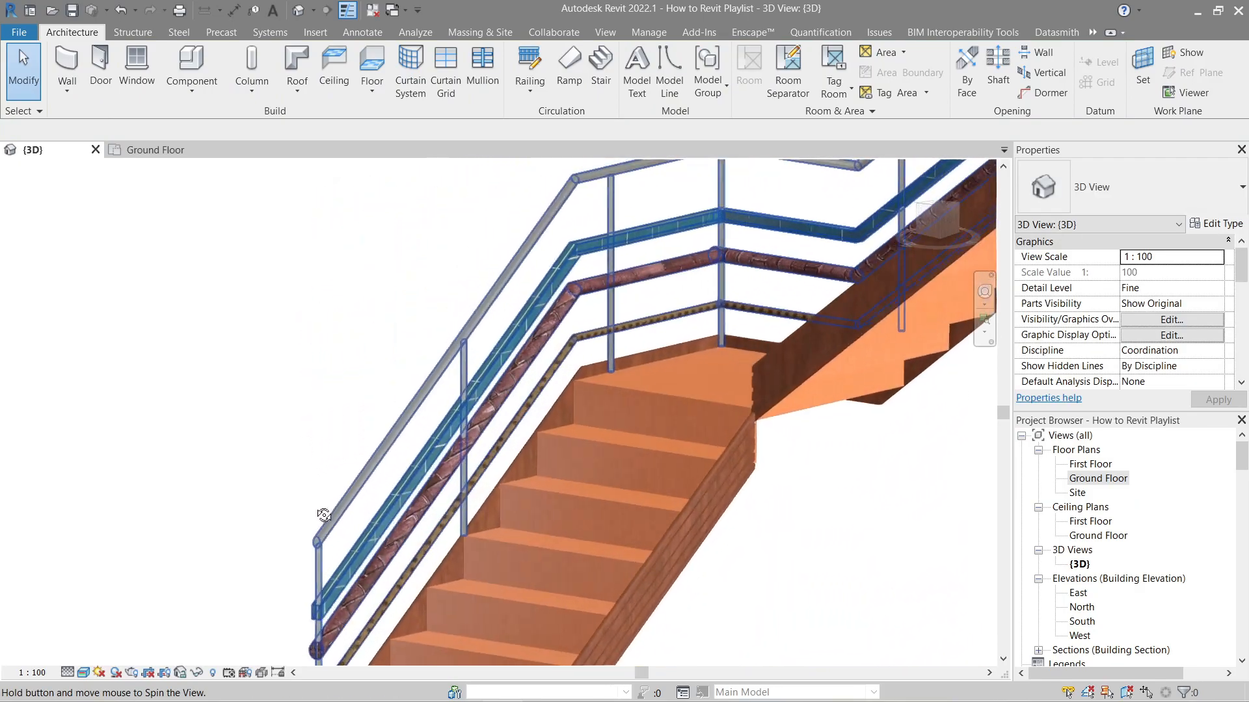
pyautogui.scroll(-5, 324, 514)
pyautogui.scroll(-2, 374, 419)
pyautogui.keyDown('shift'); pyautogui.moveTo(374, 418); pyautogui.dragTo(372, 445, button='middle'); pyautogui.keyUp('shift')
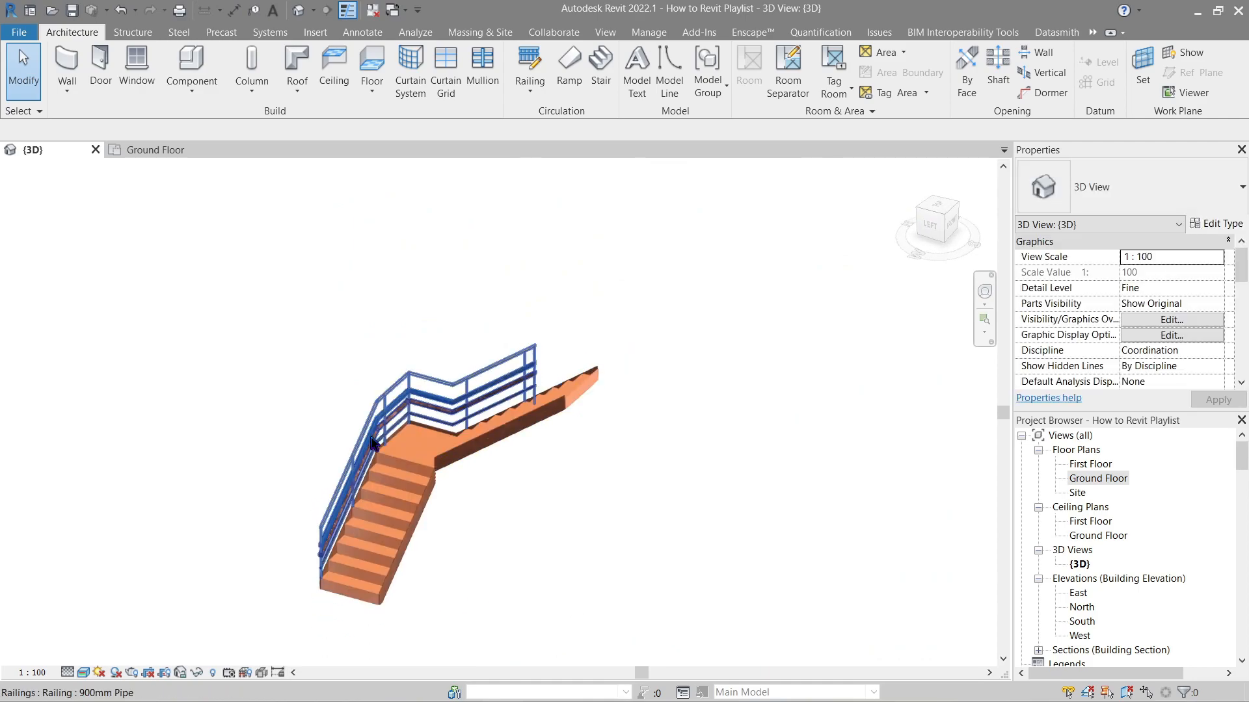
pyautogui.scroll(2, 371, 445)
pyautogui.scroll(1, 439, 361)
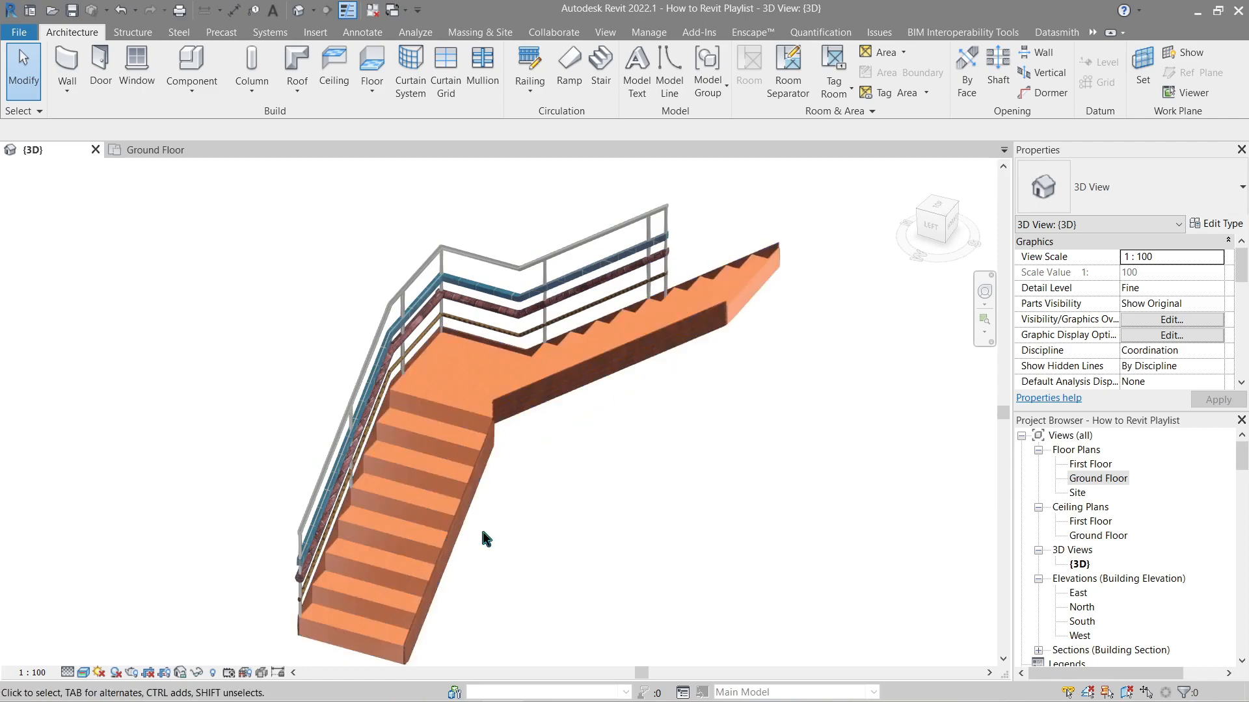
# - Sketch a chained L-shaped railing path along the stair edge and down past the corner in the Ground Floor plan
pyautogui.click(162, 152)
pyautogui.scroll(2, 487, 420)
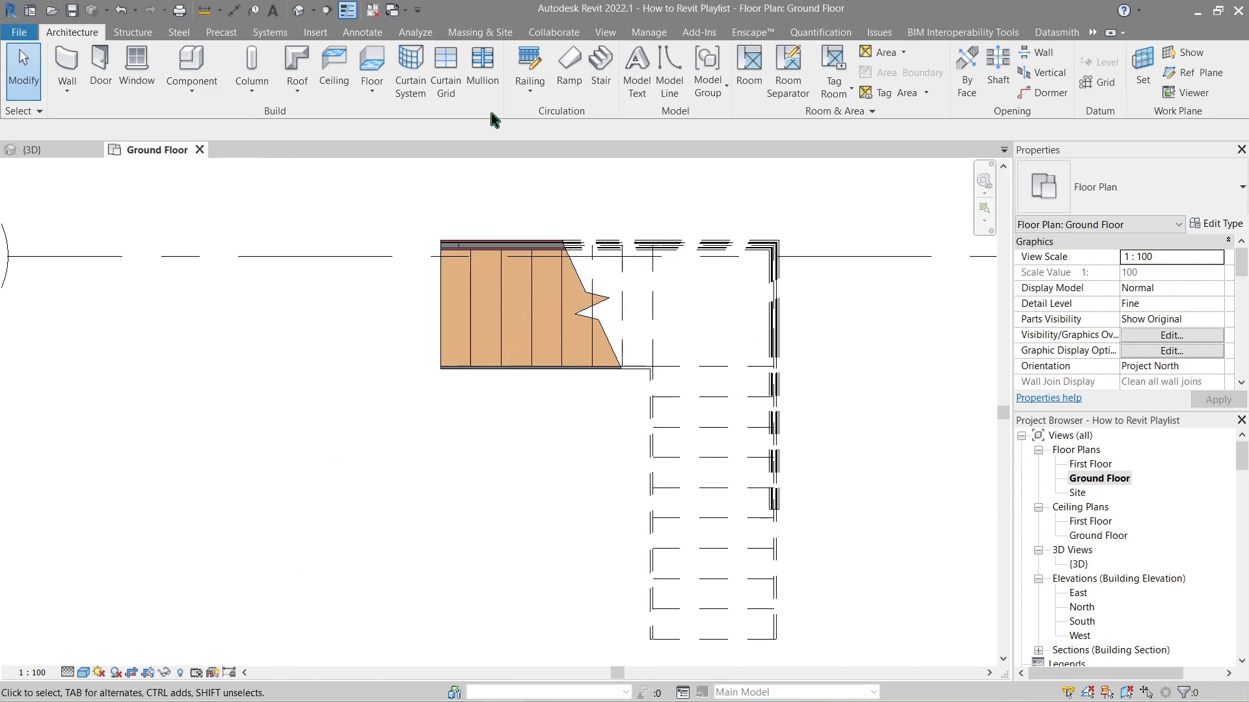
pyautogui.click(530, 90)
pyautogui.click(545, 120)
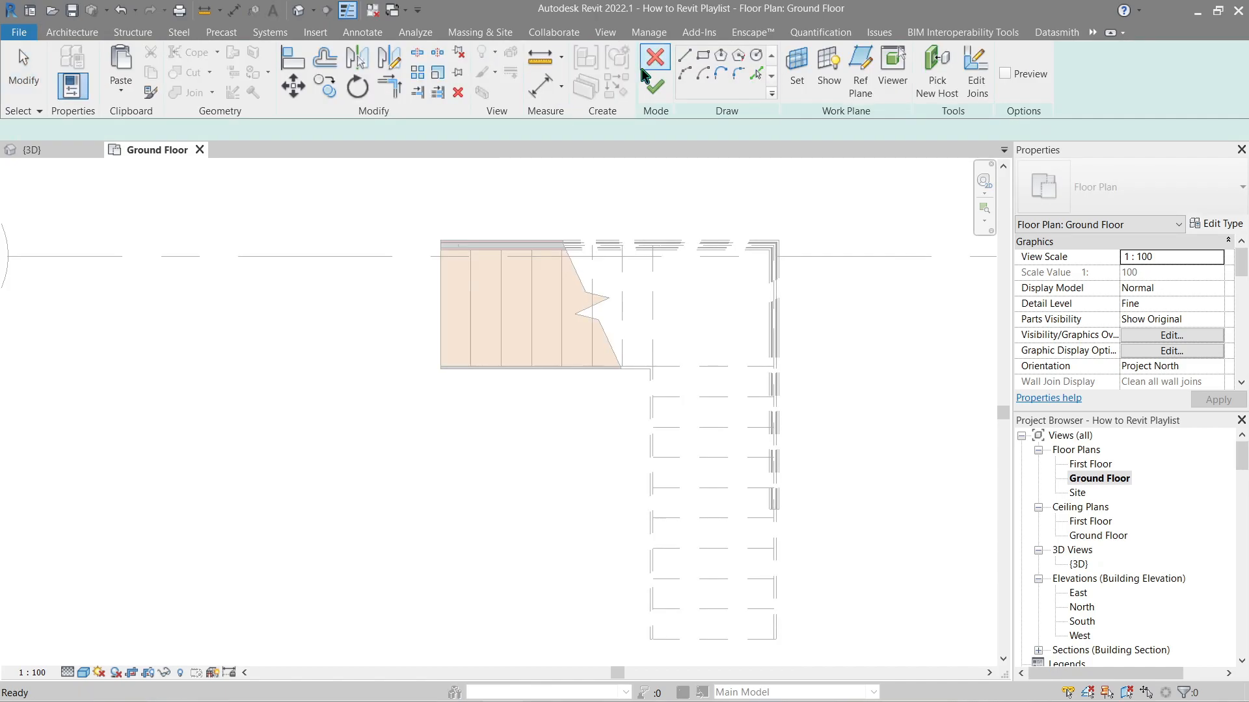
pyautogui.scroll(3, 429, 407)
pyautogui.scroll(2, 412, 367)
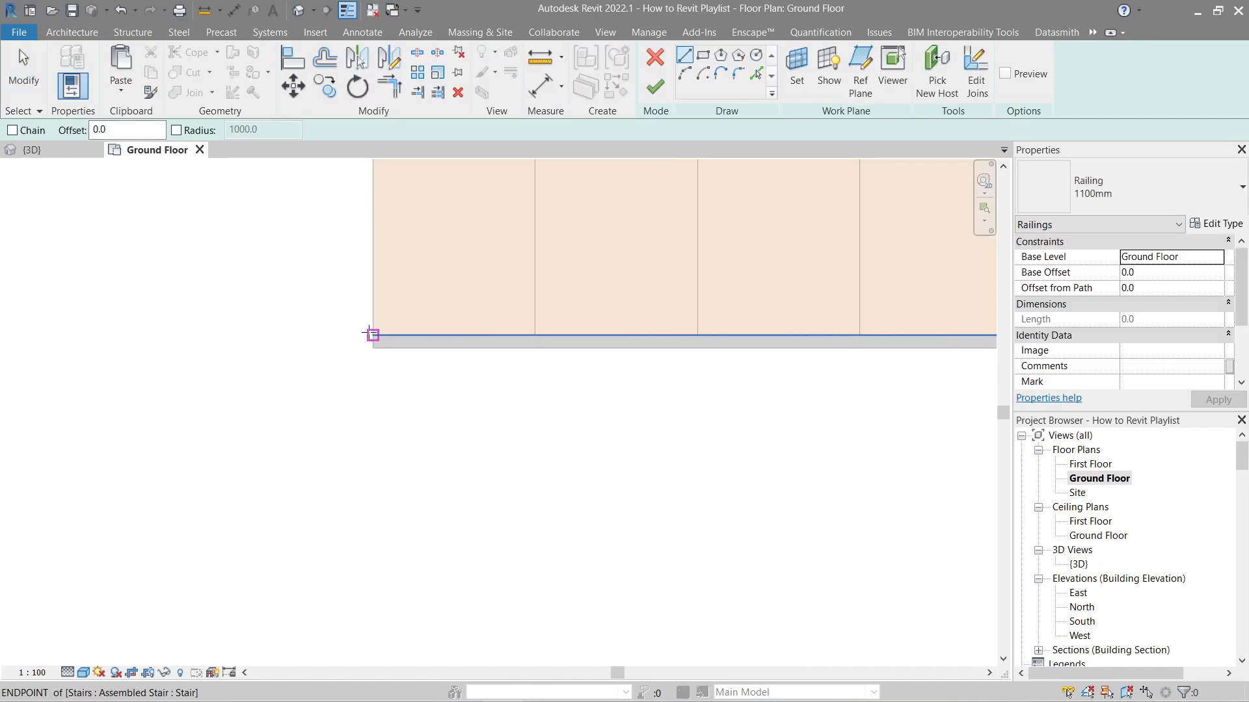
pyautogui.click(373, 335)
pyautogui.scroll(-2, 391, 385)
pyautogui.click(15, 130)
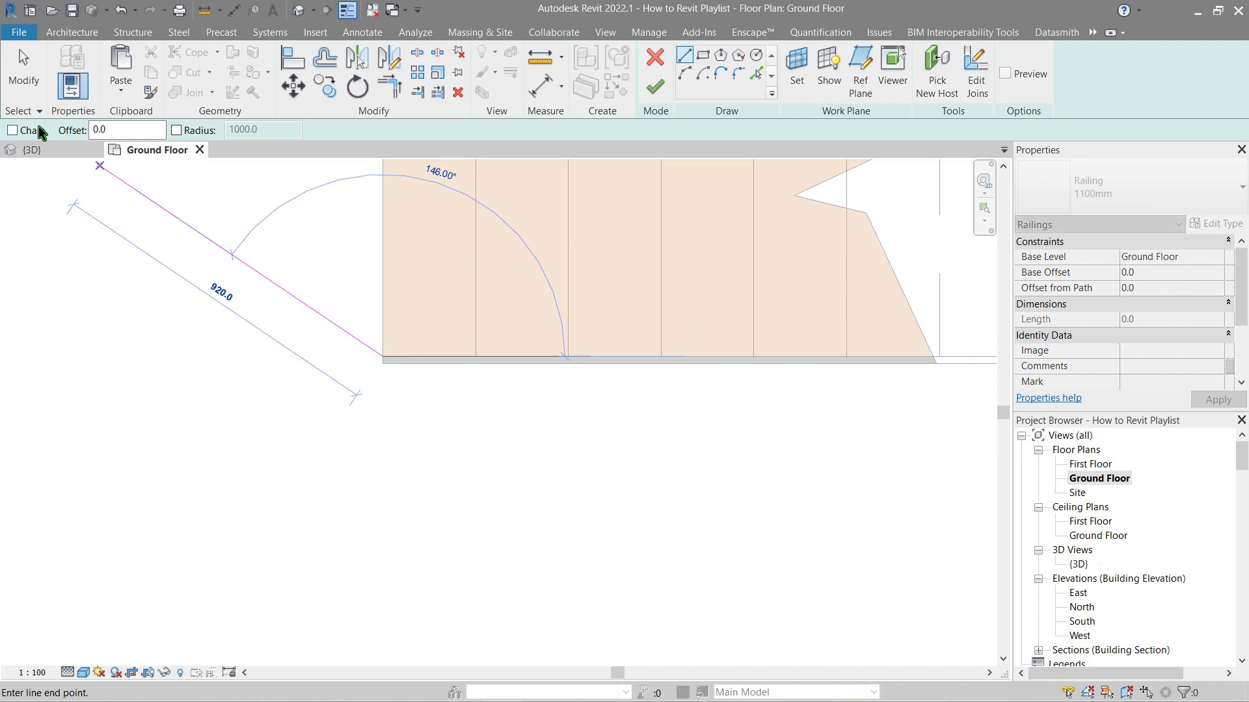
pyautogui.moveTo(652, 356); pyautogui.dragTo(241, 374, button='middle')
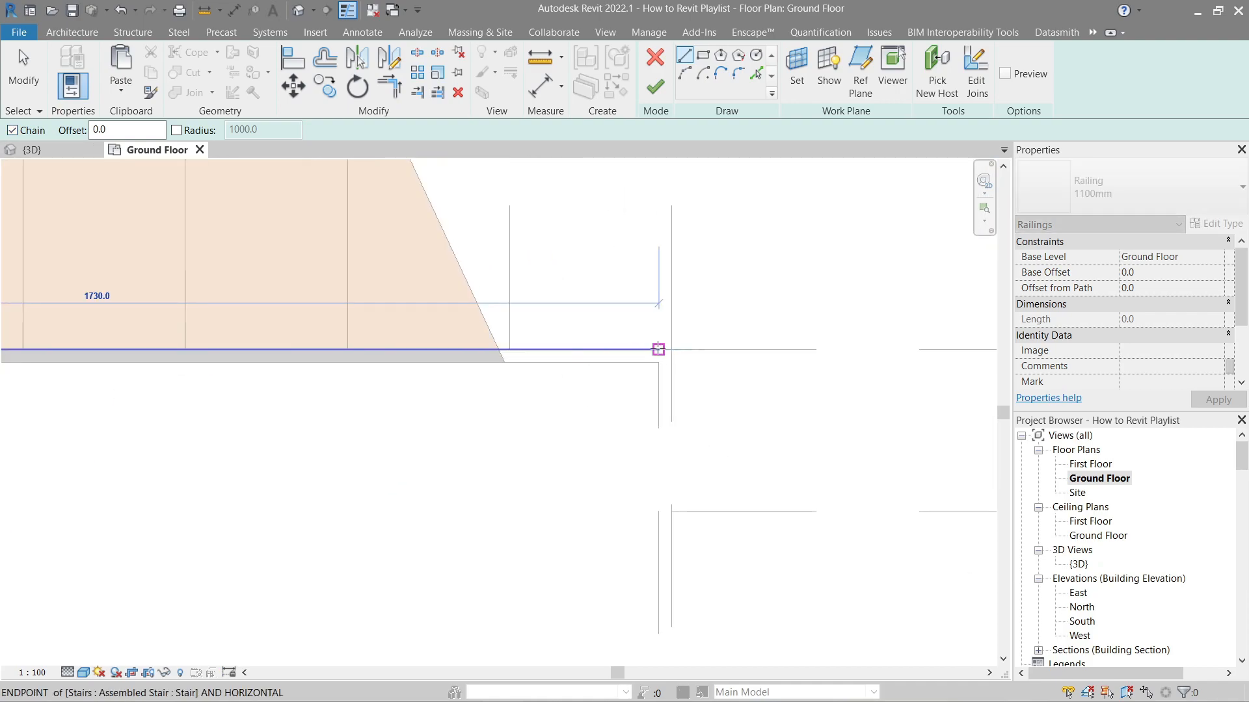
pyautogui.click(588, 349)
pyautogui.moveTo(586, 521); pyautogui.dragTo(557, 326, button='middle')
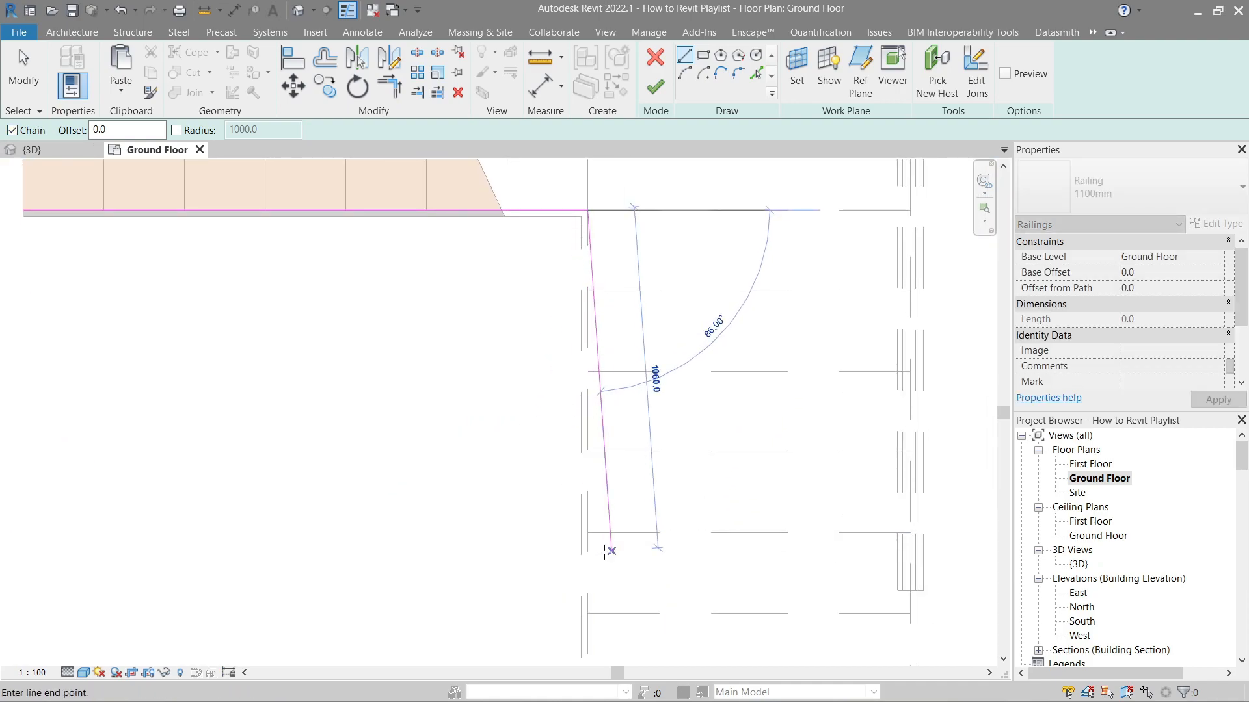
pyautogui.click(592, 568)
pyautogui.click(655, 88)
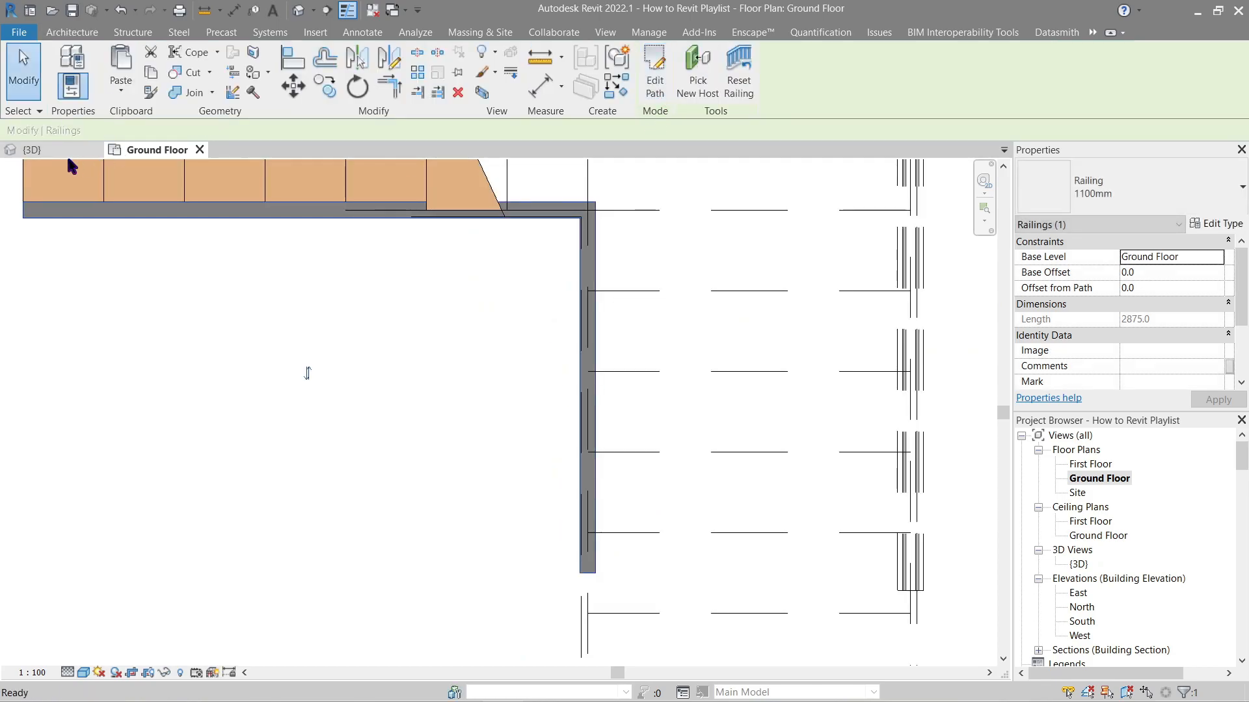
# - View the stair in 3D and inspect the new baluster railing opposite the first one
pyautogui.click(76, 155)
pyautogui.click(503, 481)
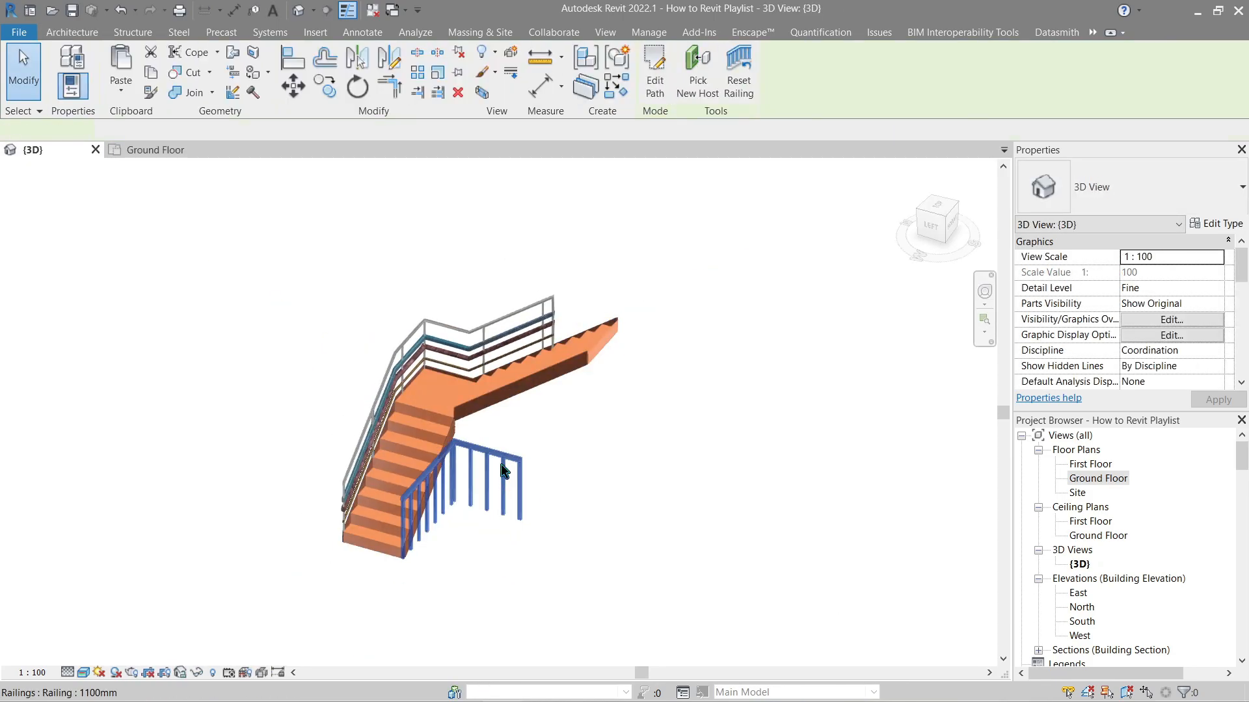
pyautogui.click(539, 454)
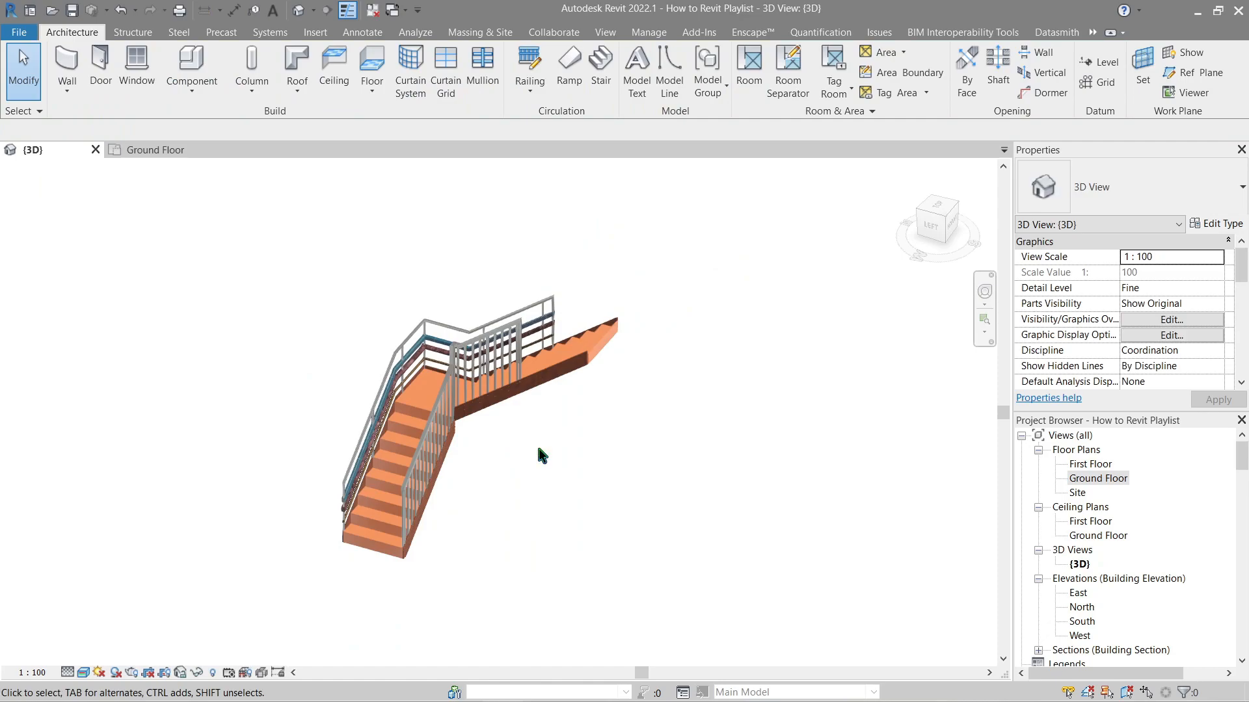
pyautogui.scroll(2, 547, 457)
pyautogui.moveTo(548, 457)
pyautogui.keyDown('shift'); pyautogui.mouseDown(button='middle')
pyautogui.moveTo(485, 439)
pyautogui.moveTo(521, 456)
pyautogui.mouseUp(button='middle'); pyautogui.keyUp('shift')
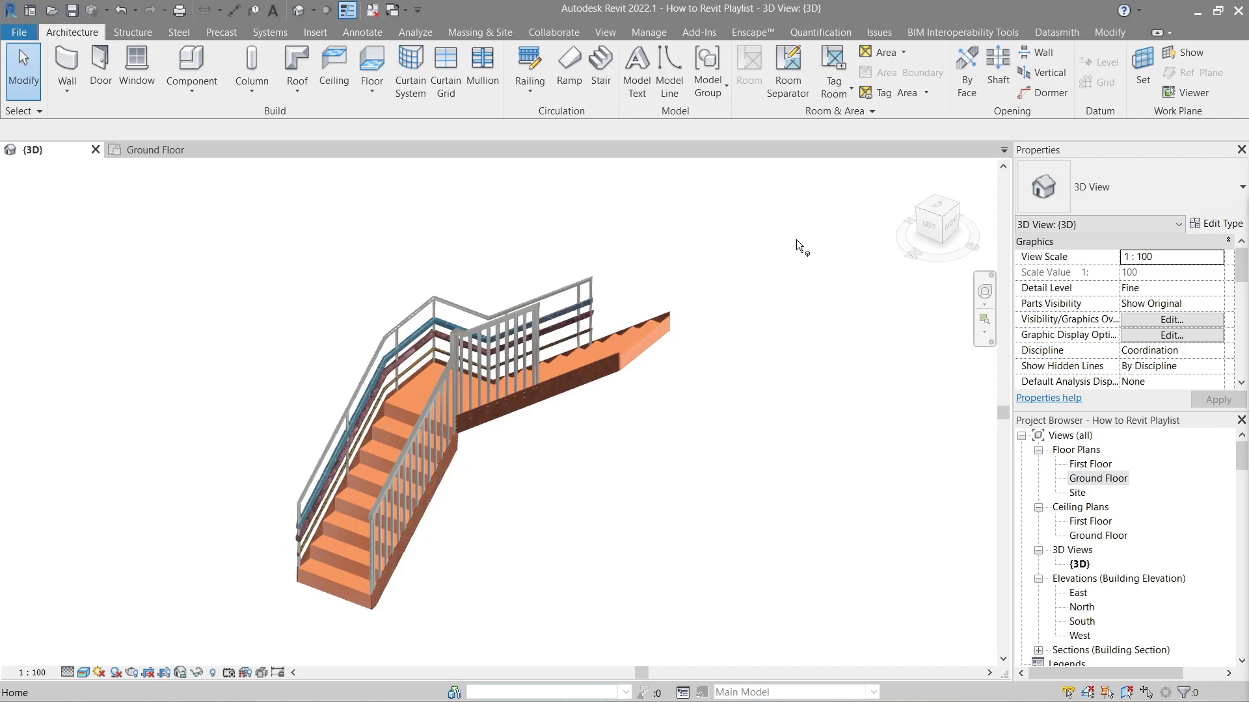
# - Start a new family from the Metric Profile-Rail.rft template in the English folder
pyautogui.click(19, 32)
pyautogui.moveTo(59, 95)
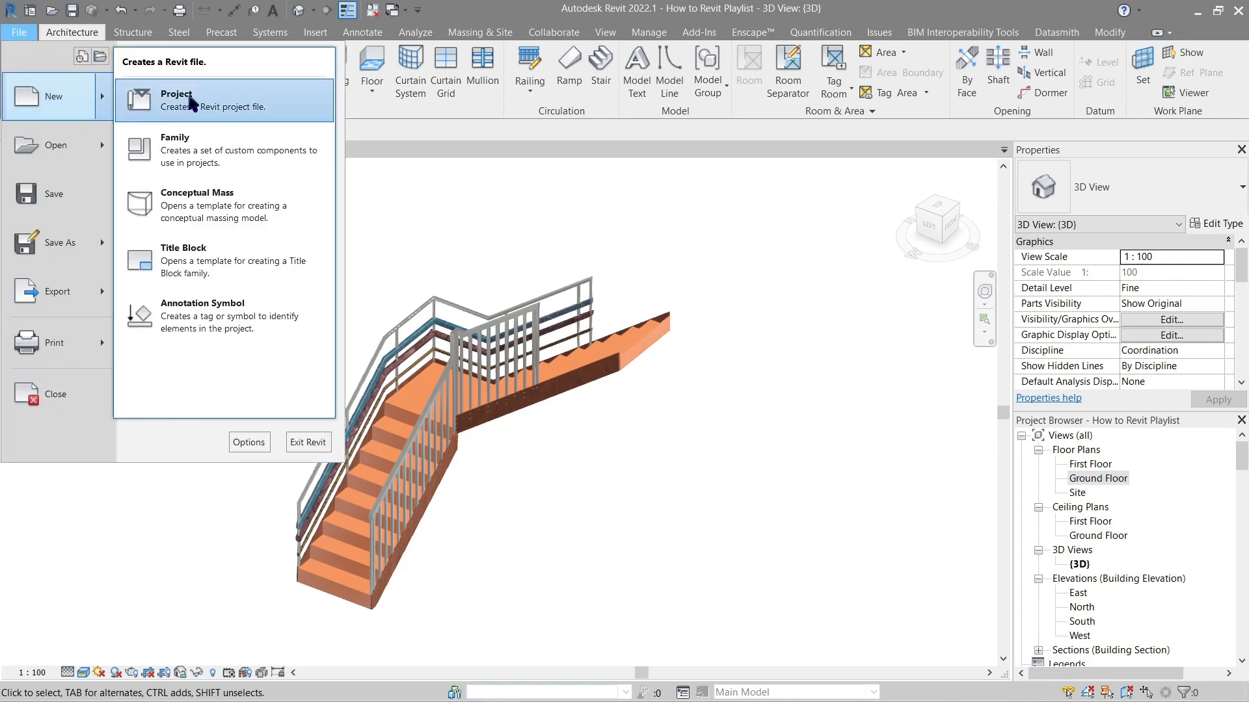
pyautogui.click(201, 156)
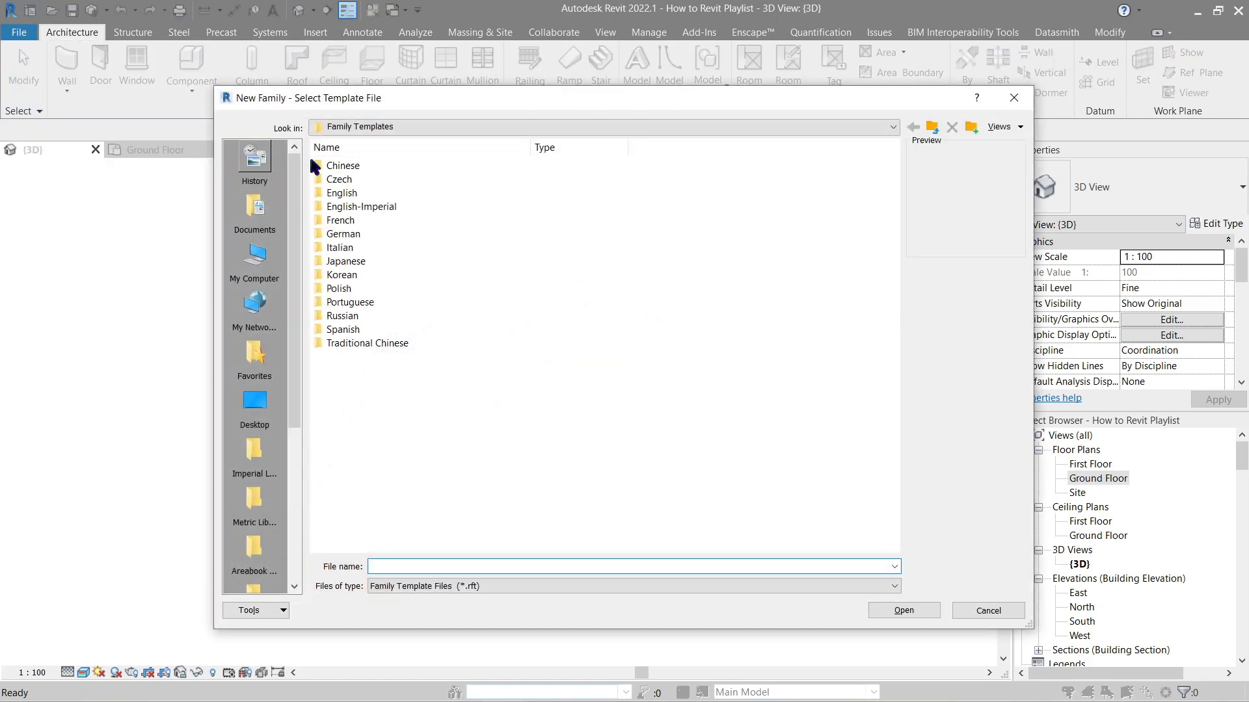
pyautogui.doubleClick(379, 194)
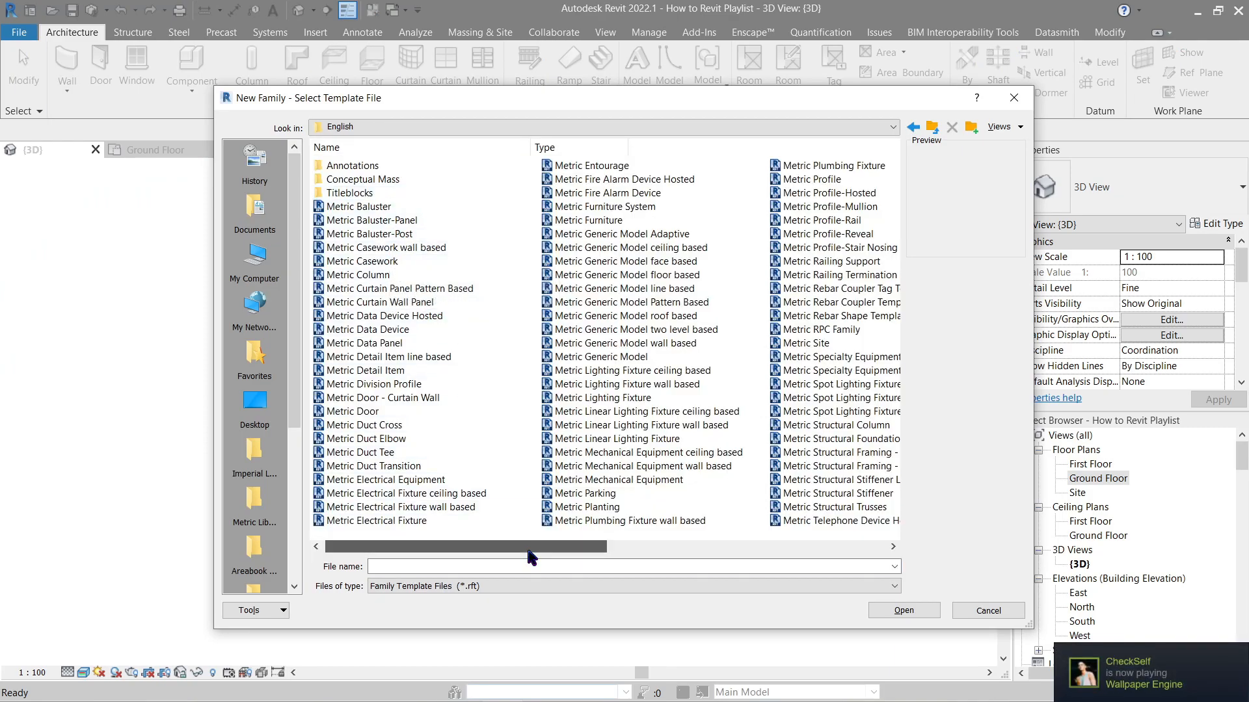
pyautogui.moveTo(528, 548); pyautogui.dragTo(638, 548)
pyautogui.click(591, 221)
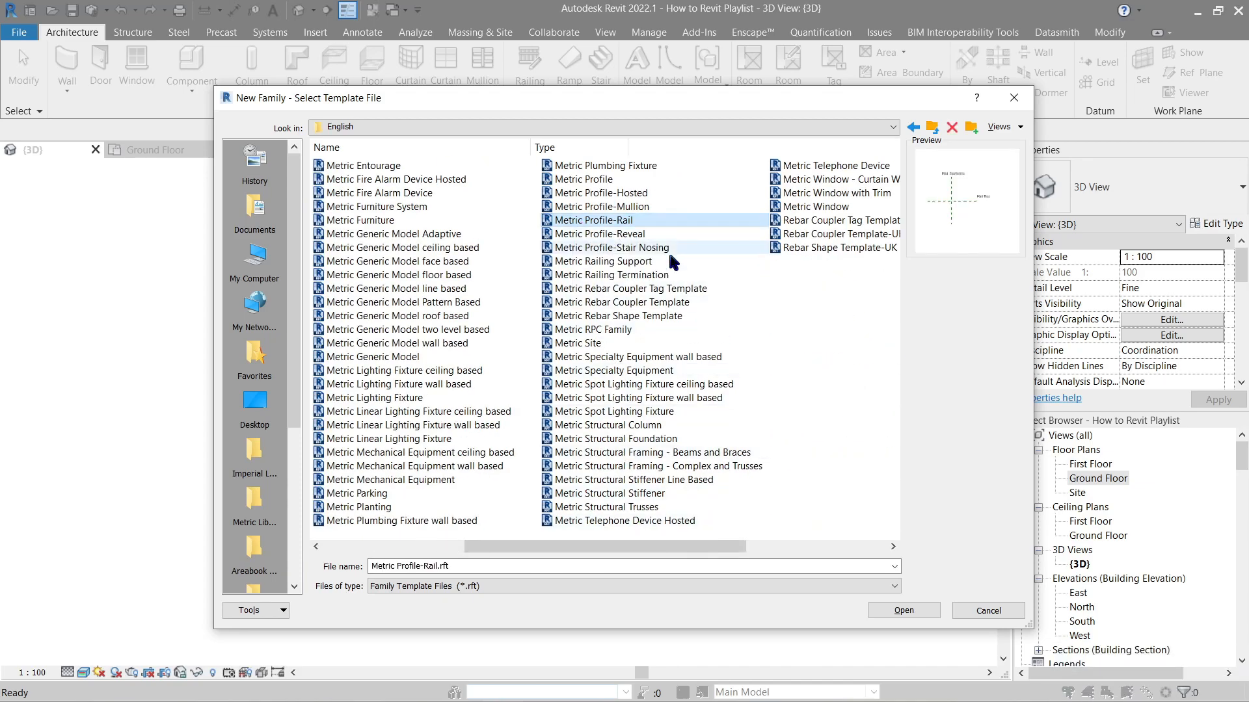
pyautogui.click(904, 611)
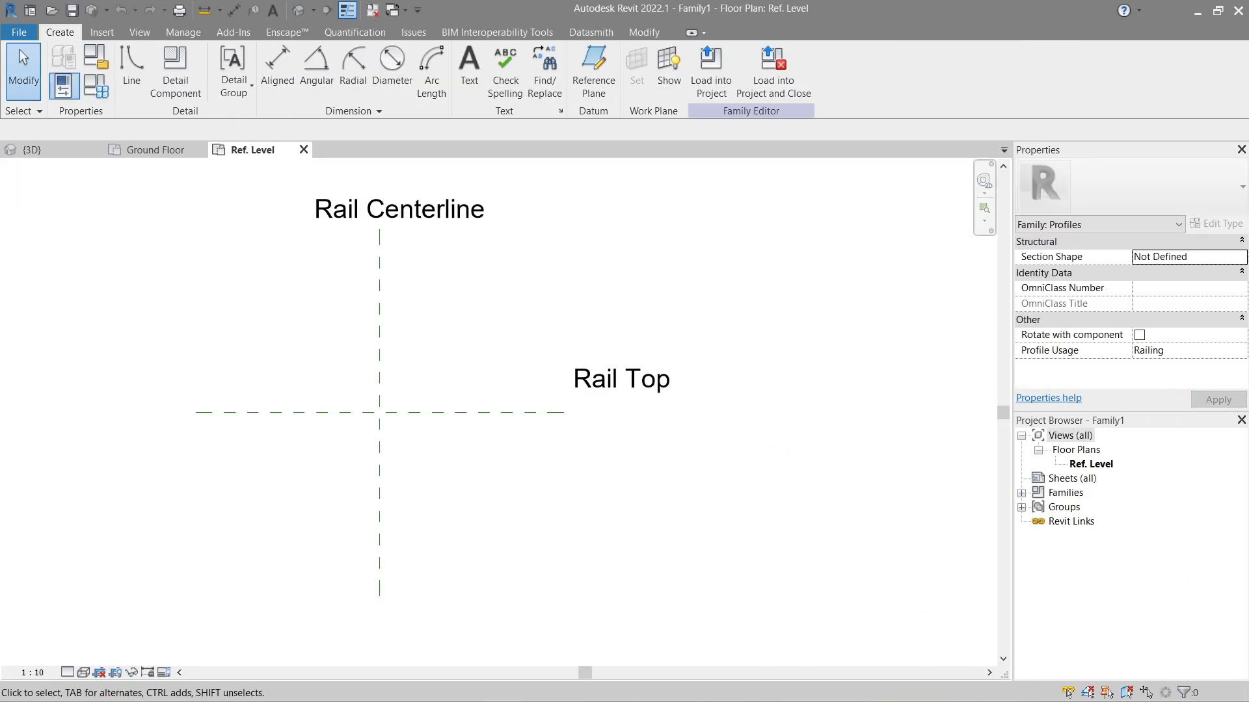
# - Draw a radius-40 circle centred on the Rail Centerline and Rail Top plane intersection
pyautogui.click(59, 32)
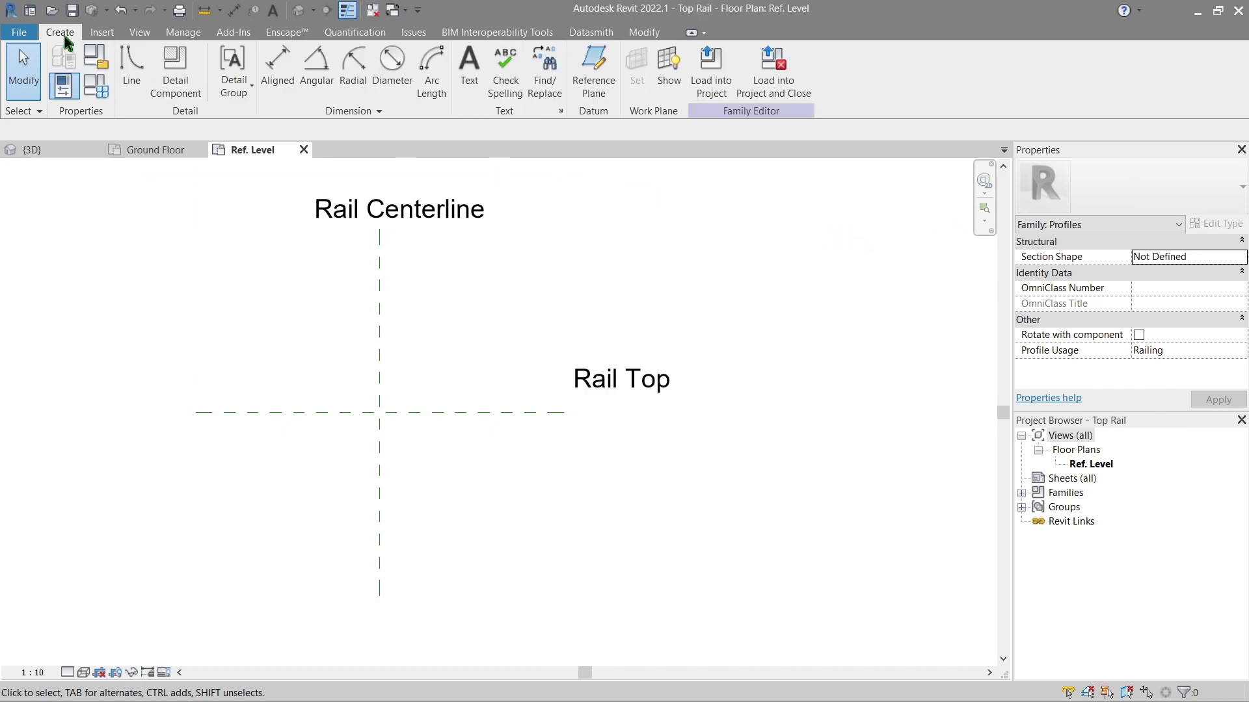
pyautogui.click(390, 86)
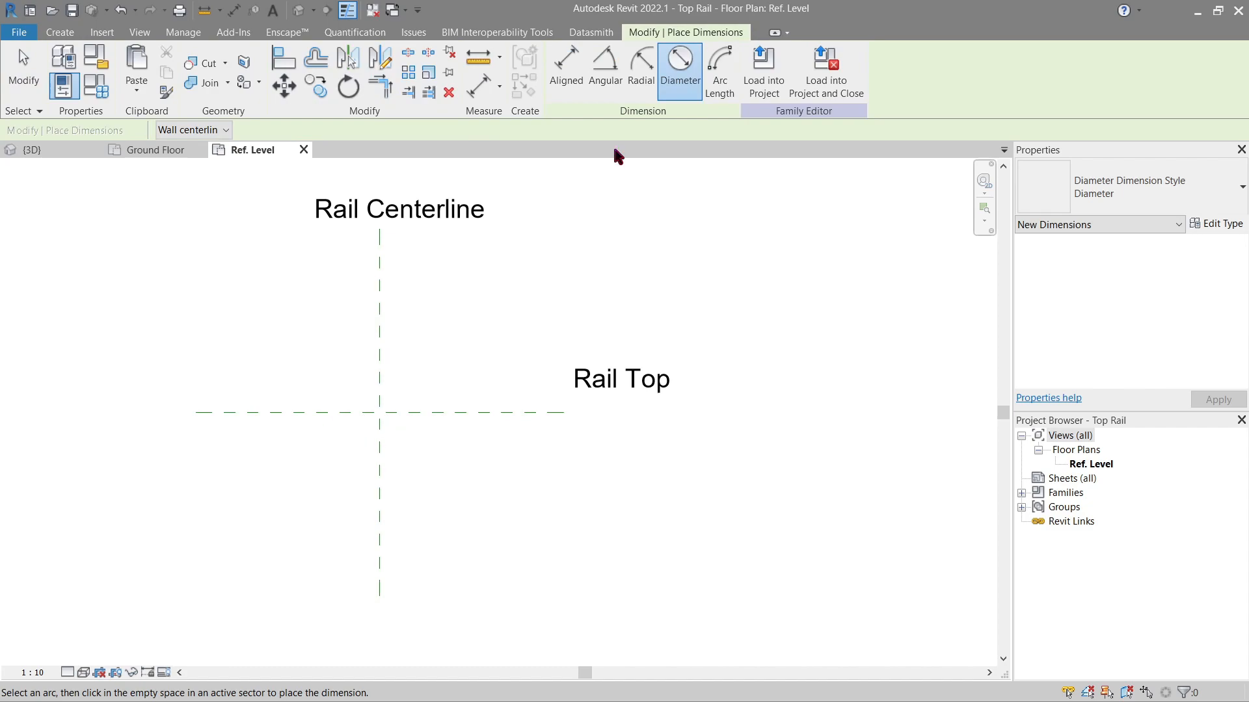
pyautogui.click(61, 31)
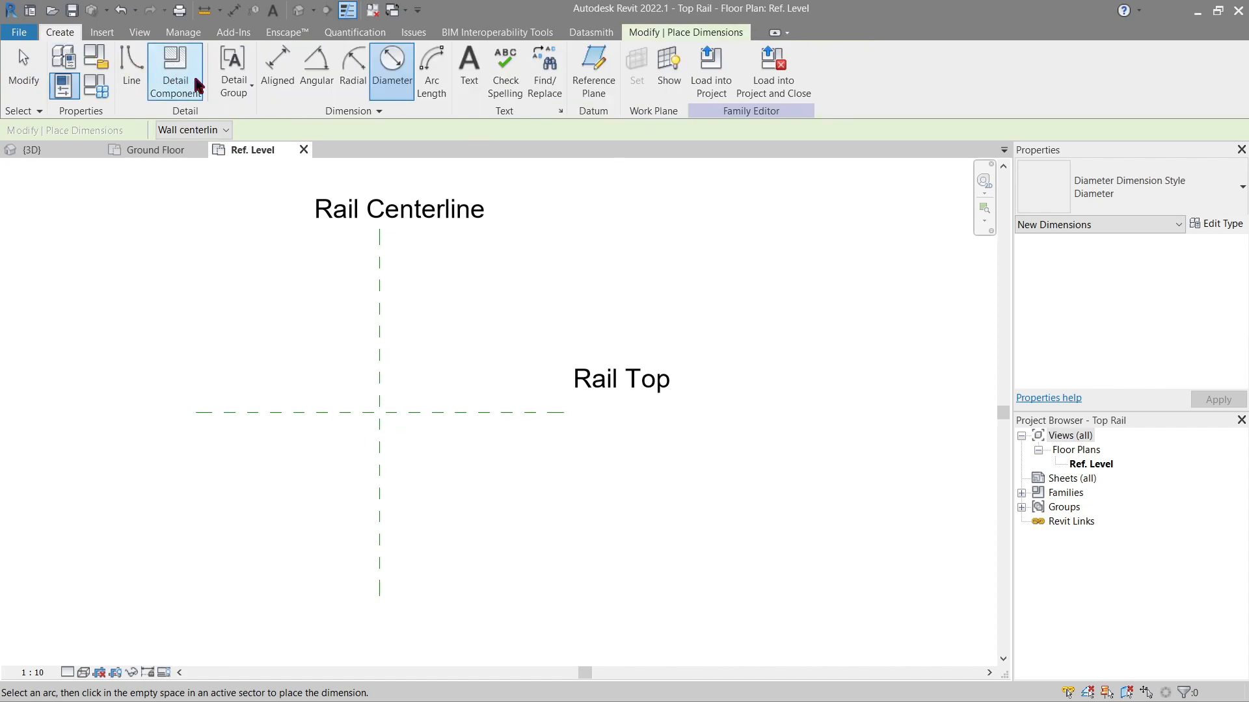
pyautogui.click(137, 78)
pyautogui.click(628, 57)
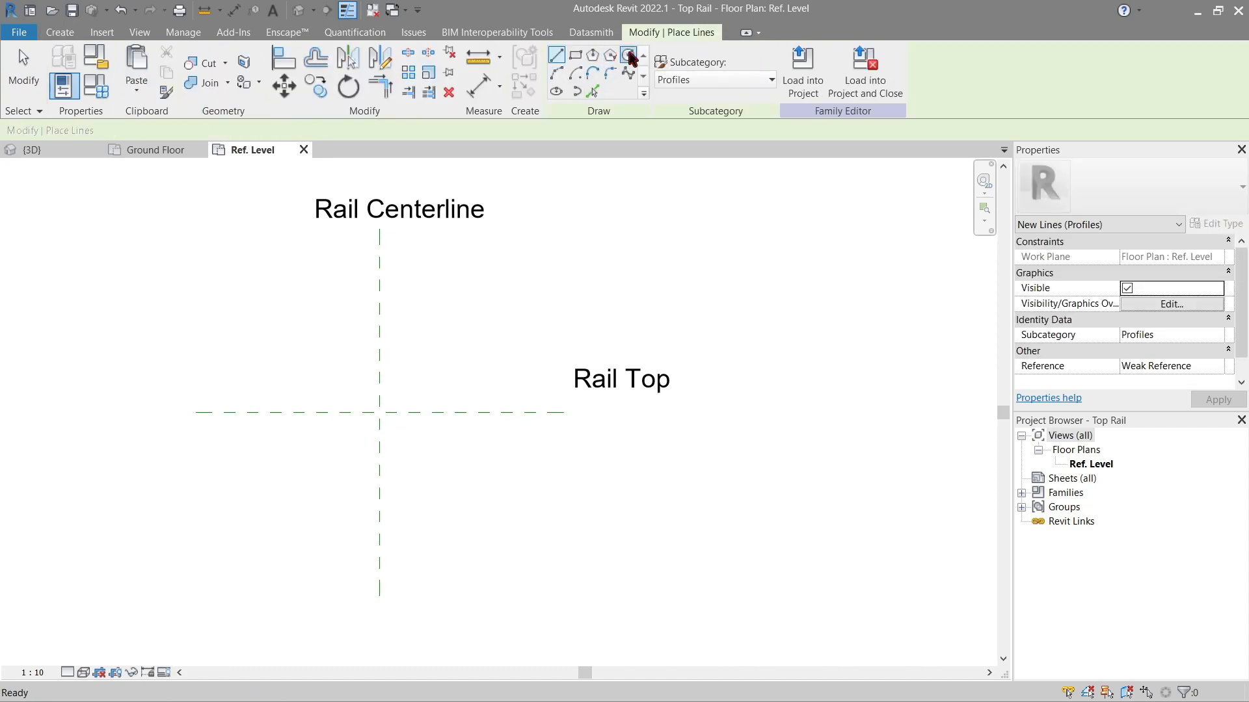
pyautogui.click(379, 412)
pyautogui.write('40')
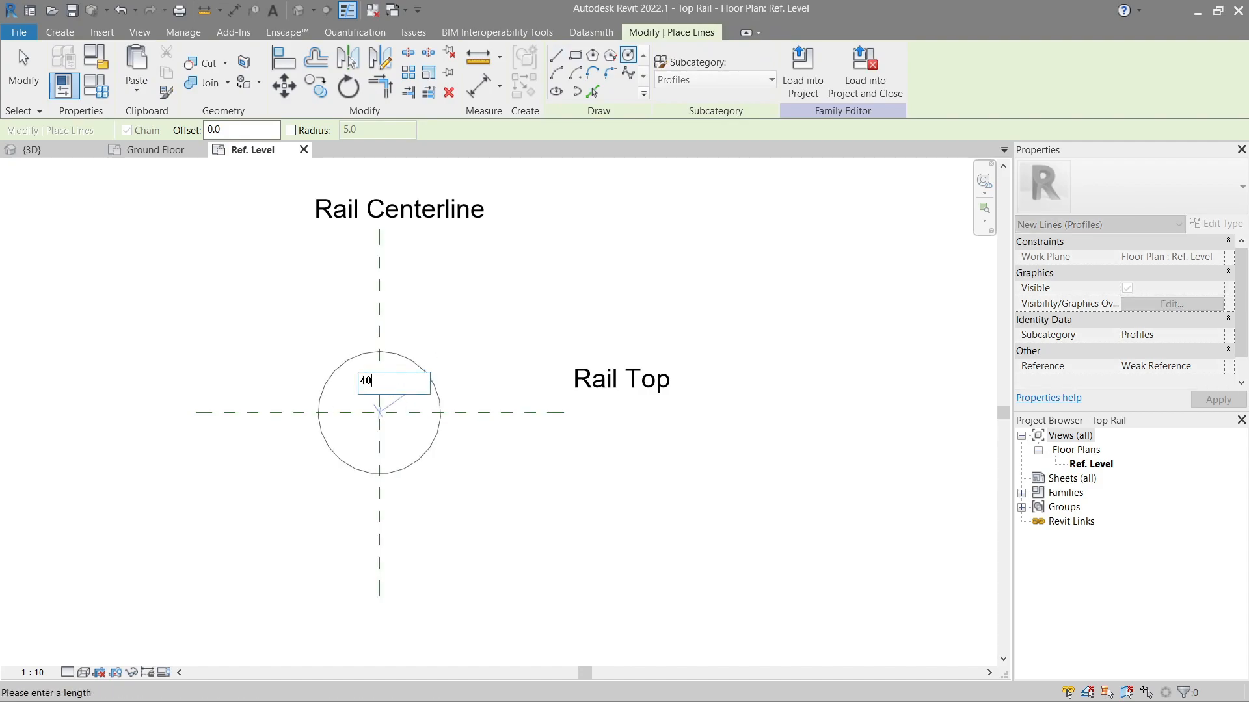
pyautogui.press('Return')
pyautogui.press('Escape')
pyautogui.scroll(2, 328, 432)
pyautogui.scroll(2, 326, 433)
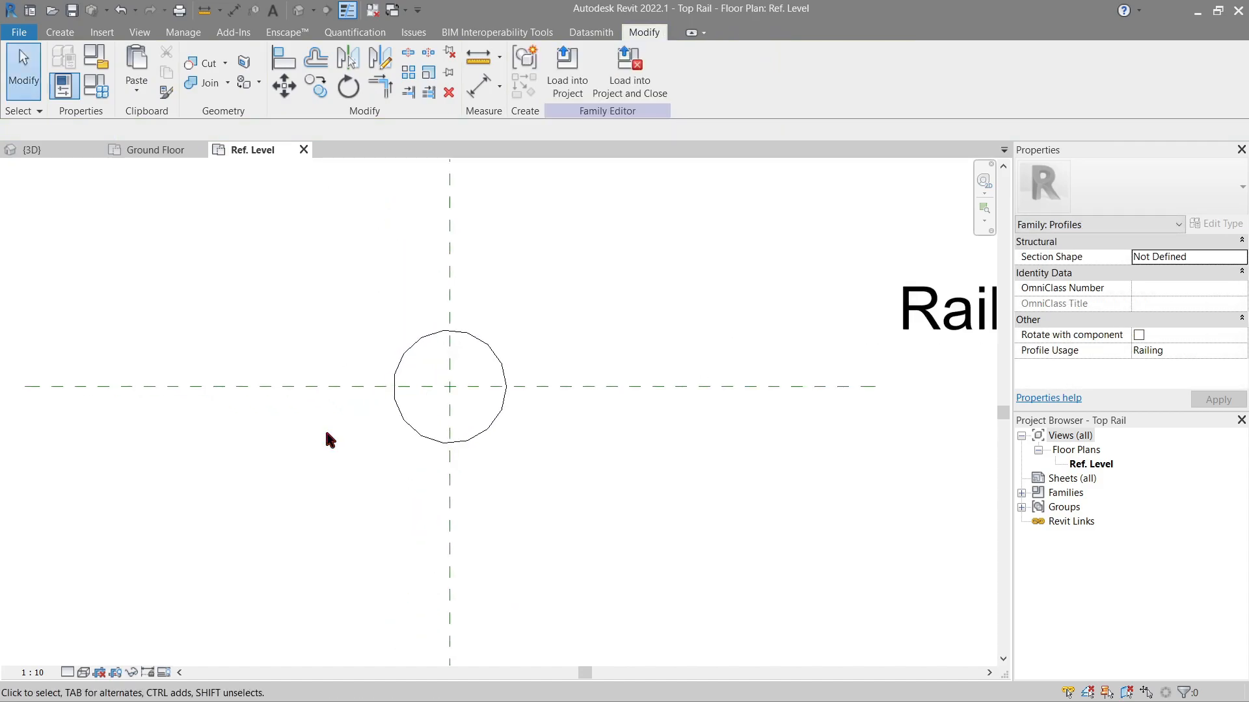
pyautogui.scroll(1, 327, 439)
pyautogui.scroll(2, 393, 287)
pyautogui.moveTo(479, 363); pyautogui.dragTo(496, 311, button='middle')
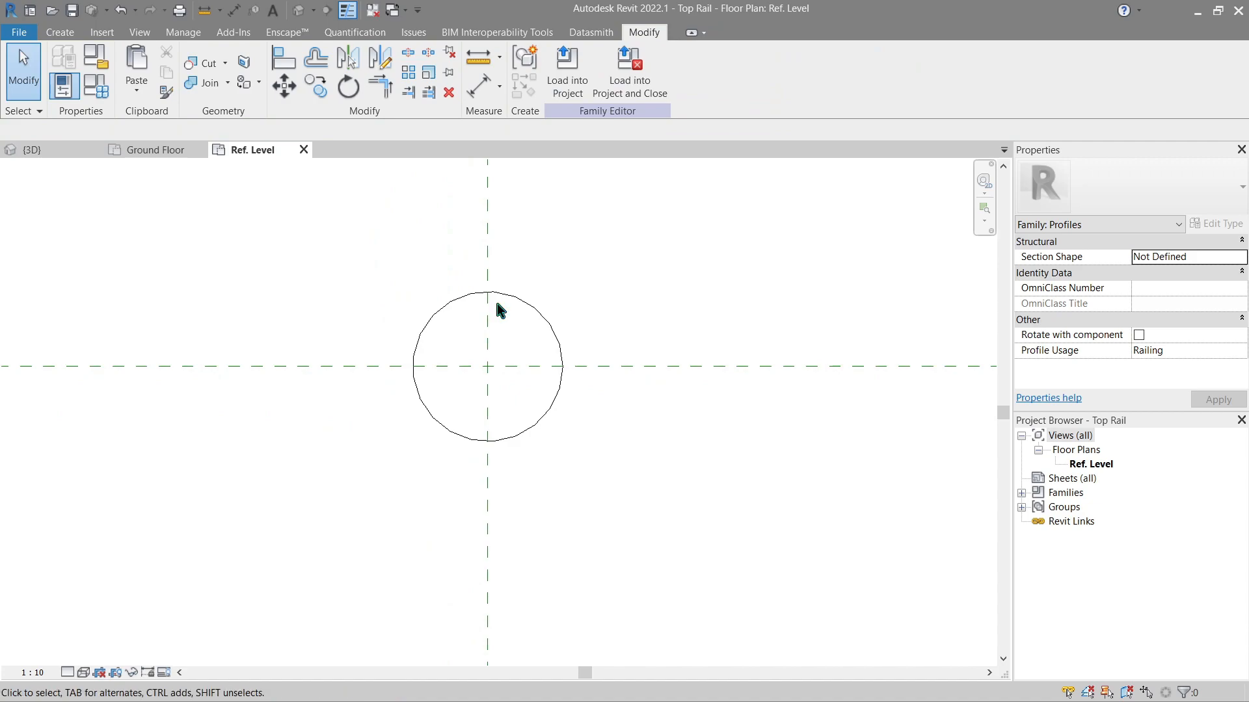
pyautogui.scroll(1, 534, 264)
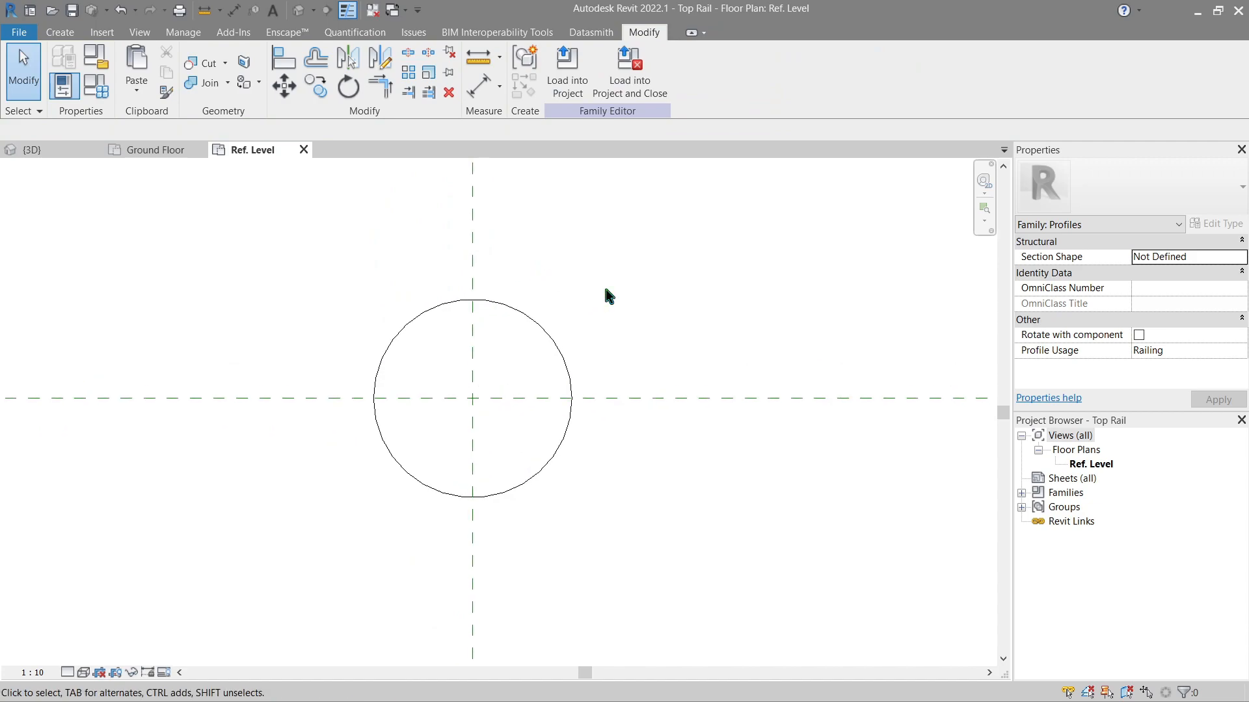
pyautogui.click(59, 33)
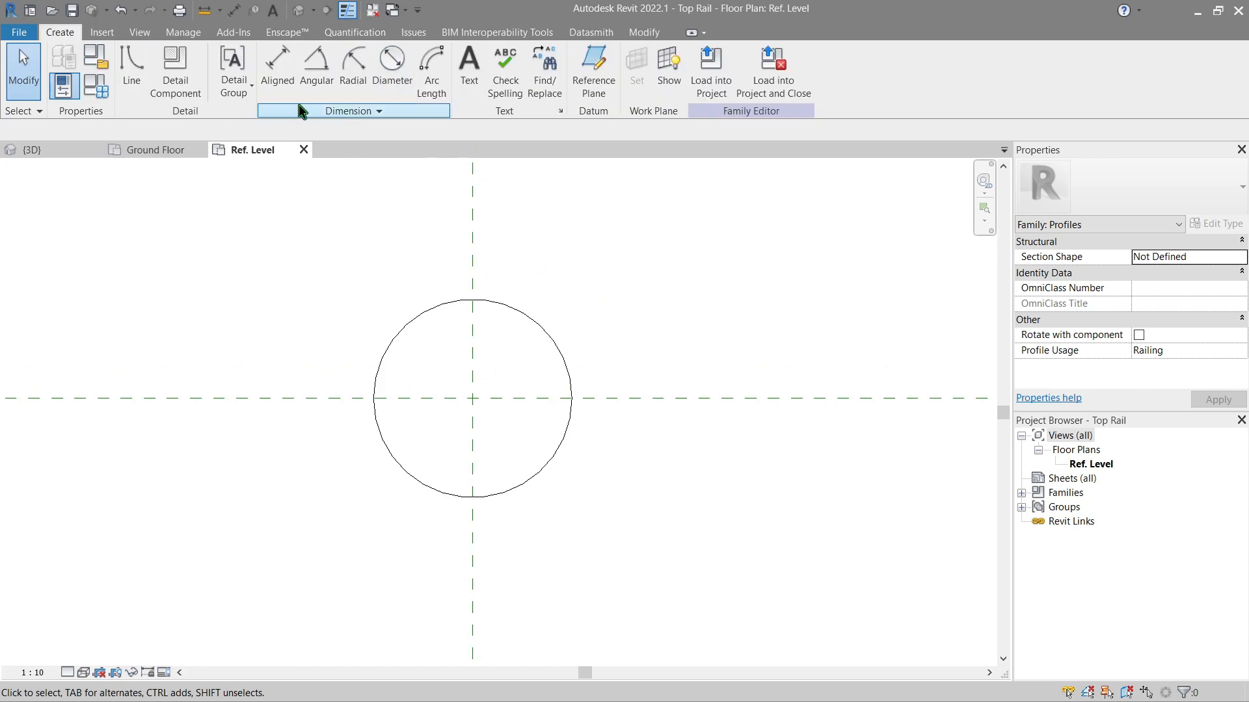
# - Draw a small start-end-radius arc on the circle's upper left as a notch
pyautogui.click(134, 70)
pyautogui.click(556, 73)
pyautogui.scroll(1, 409, 332)
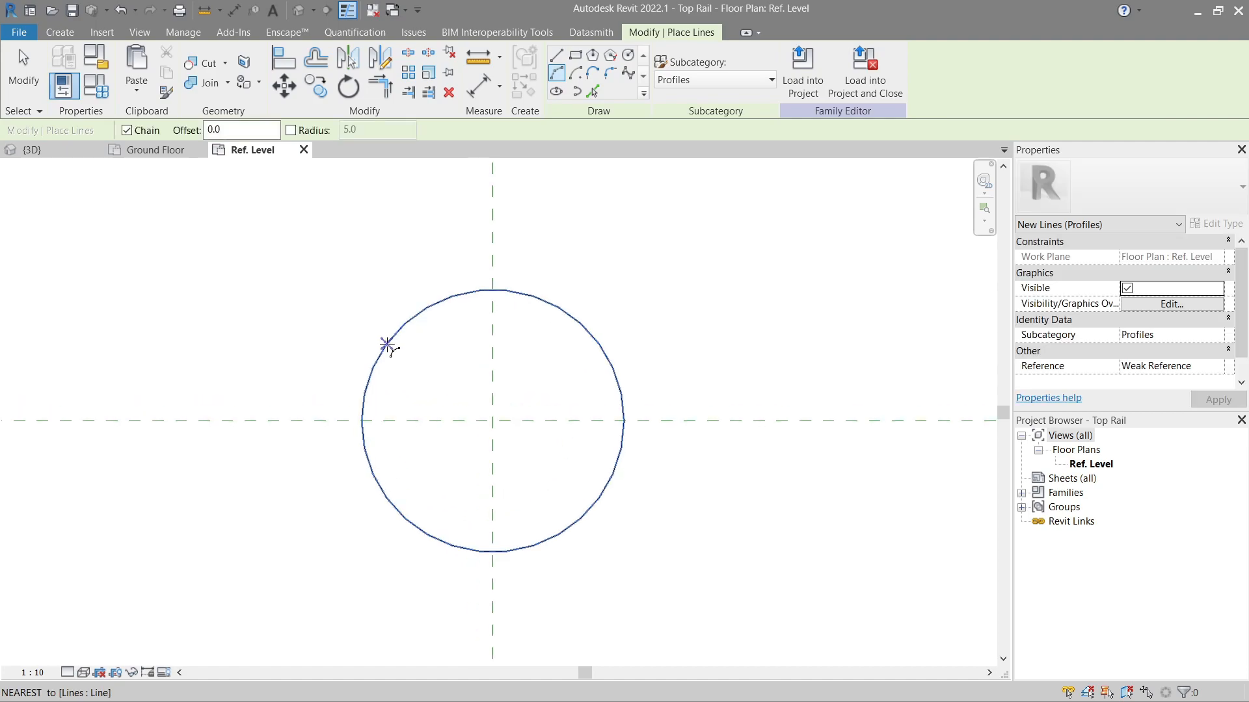
pyautogui.click(388, 346)
pyautogui.click(430, 303)
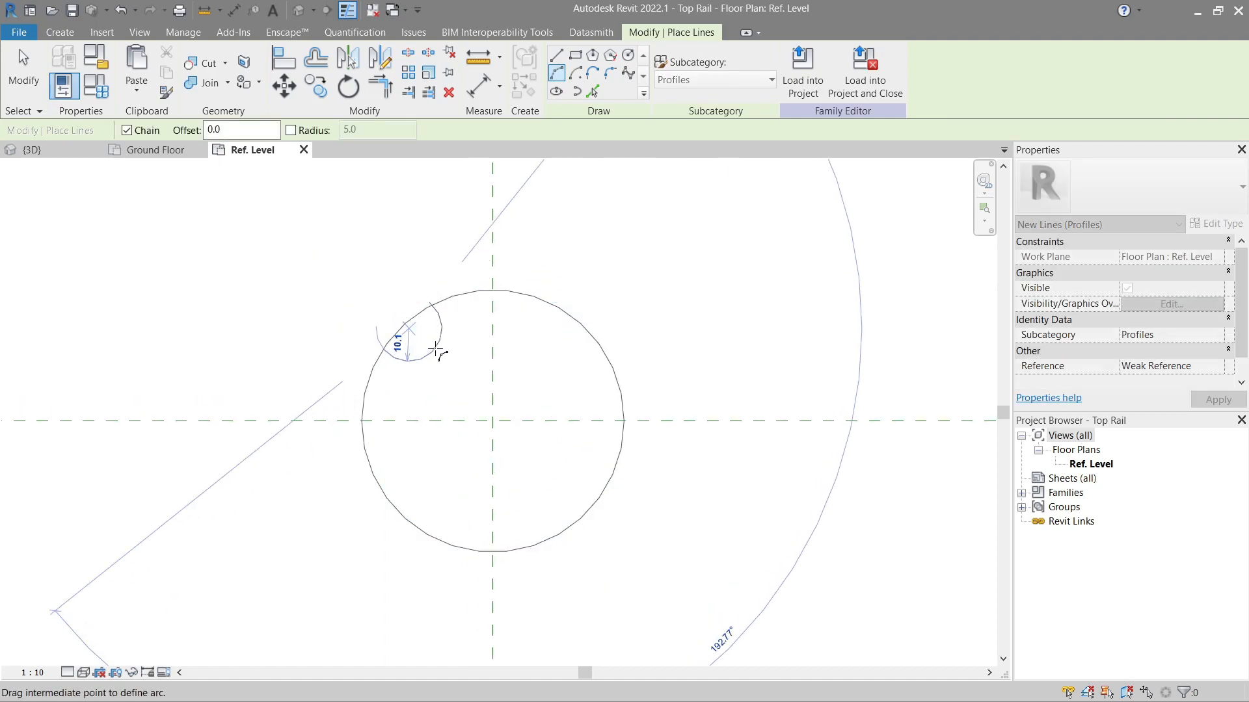
pyautogui.click(436, 352)
pyautogui.press('Escape')
pyautogui.press('Escape')
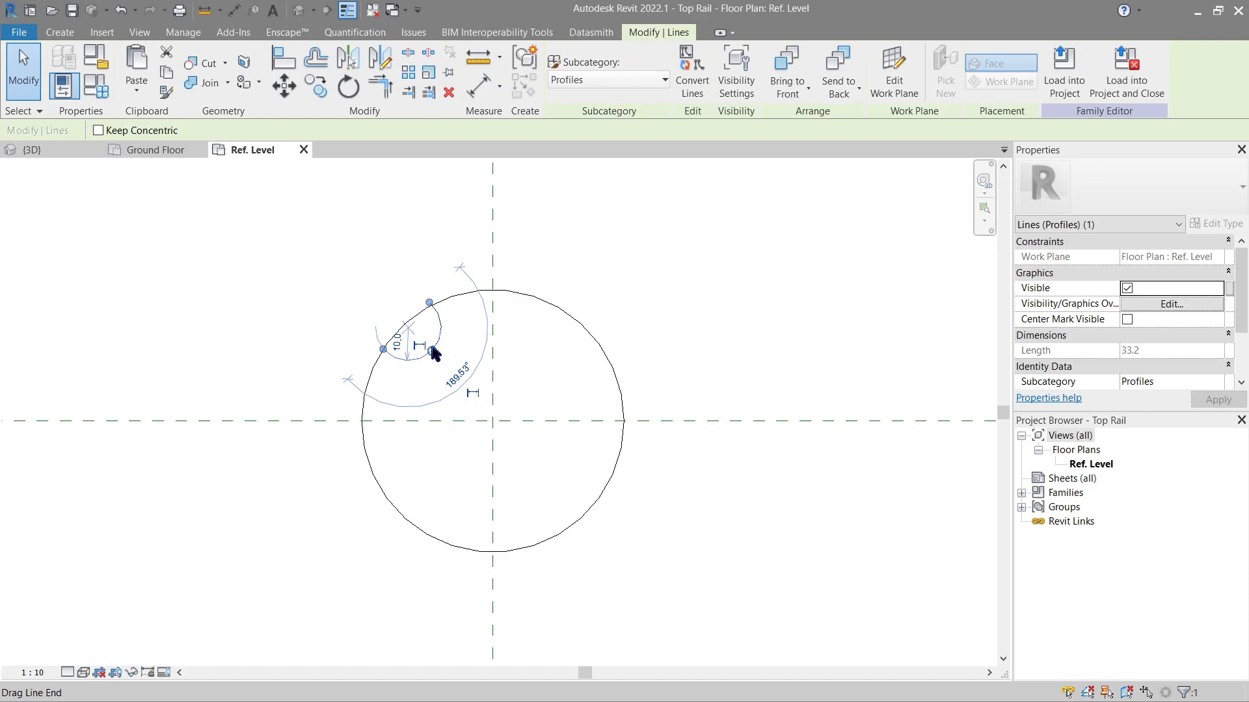
# - Rotate a copy of the notch arc about the circle's centre to the upper right
pyautogui.press('r')
pyautogui.press('o')
pyautogui.moveTo(417, 329); pyautogui.dragTo(493, 338)
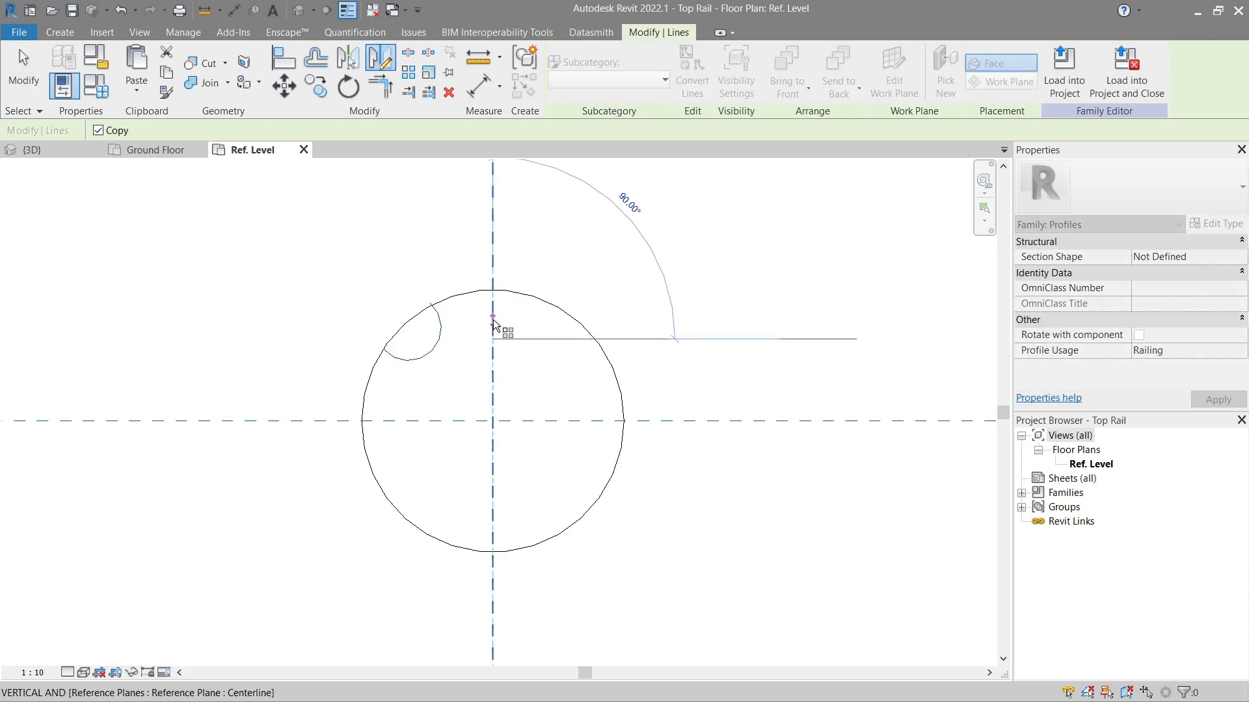
pyautogui.click(493, 322)
pyautogui.press('Escape')
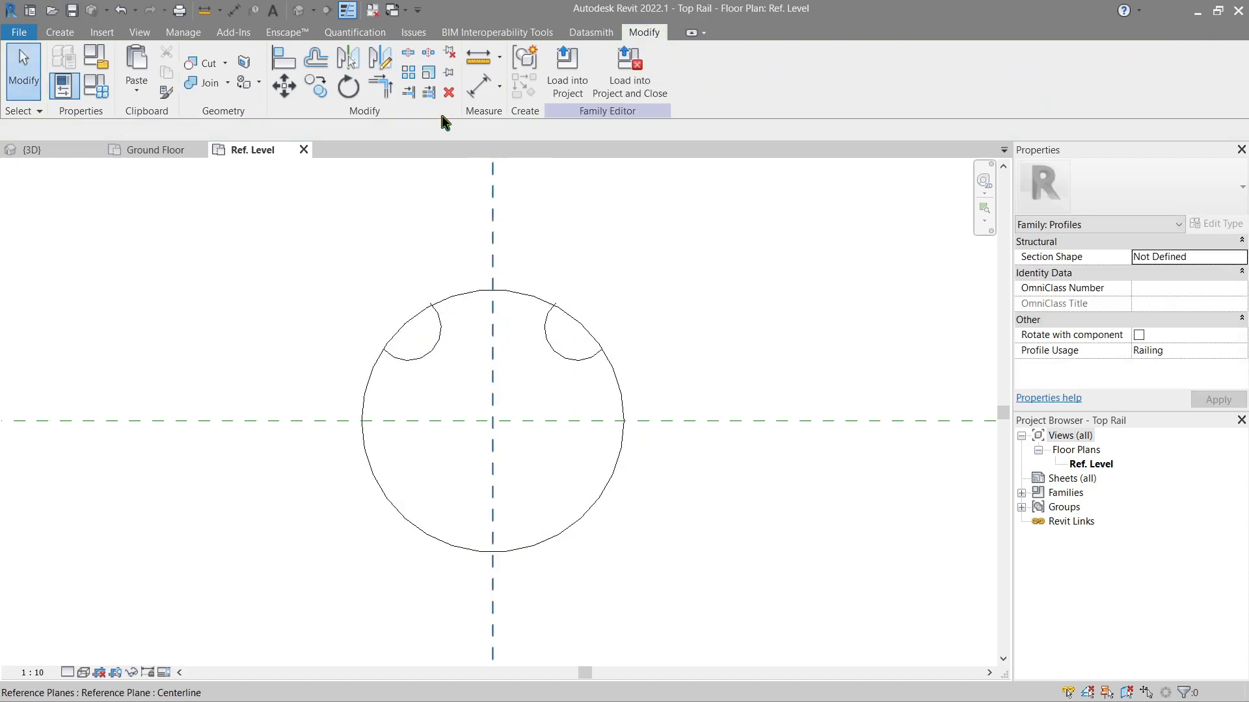
# - Trim both notch arcs against the circle with Trim/Extend to Corner for clean notch corners
pyautogui.press('s')
pyautogui.press('l')
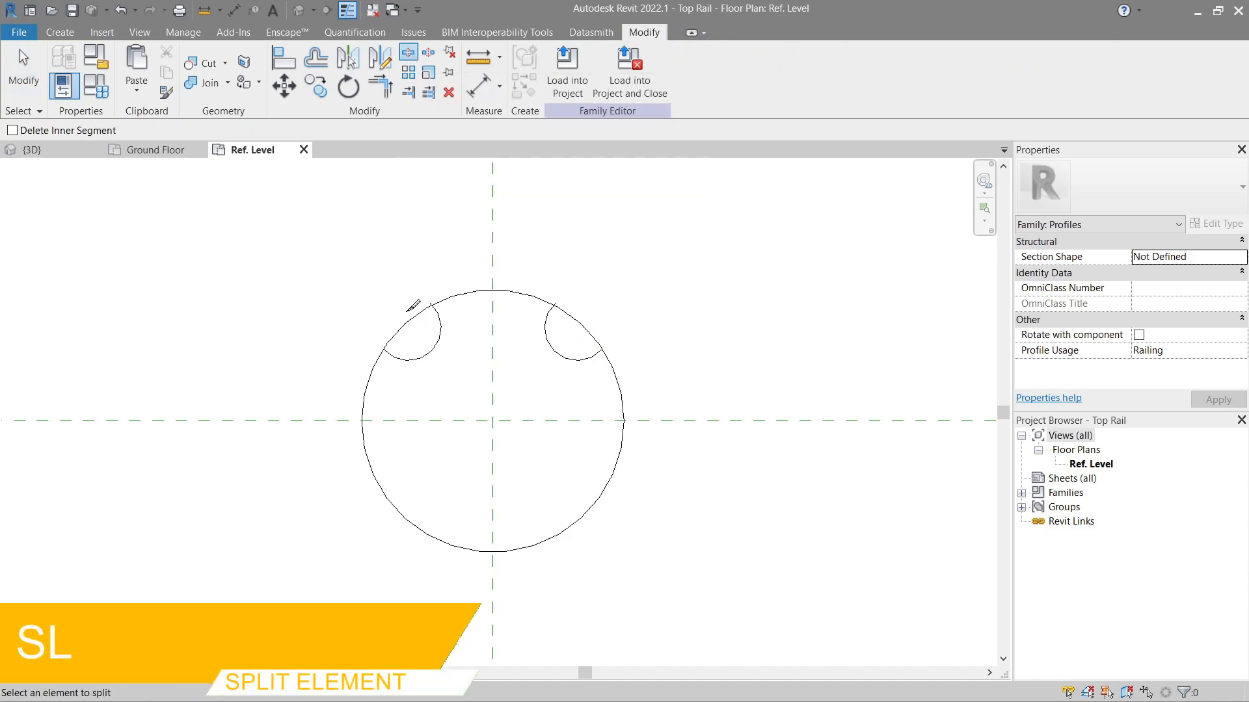
pyautogui.press('t')
pyautogui.press('r')
pyautogui.click(437, 320)
pyautogui.click(455, 297)
pyautogui.click(544, 304)
pyautogui.click(548, 324)
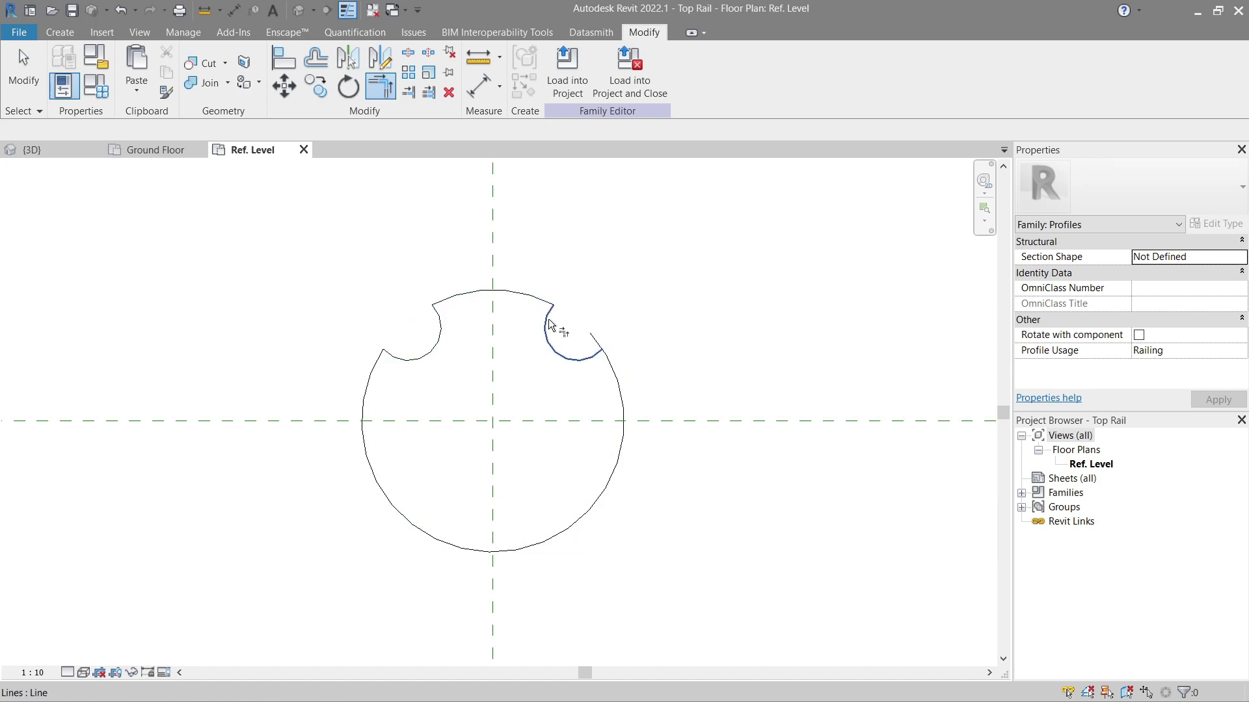
pyautogui.click(576, 363)
pyautogui.click(621, 388)
pyautogui.press('Escape')
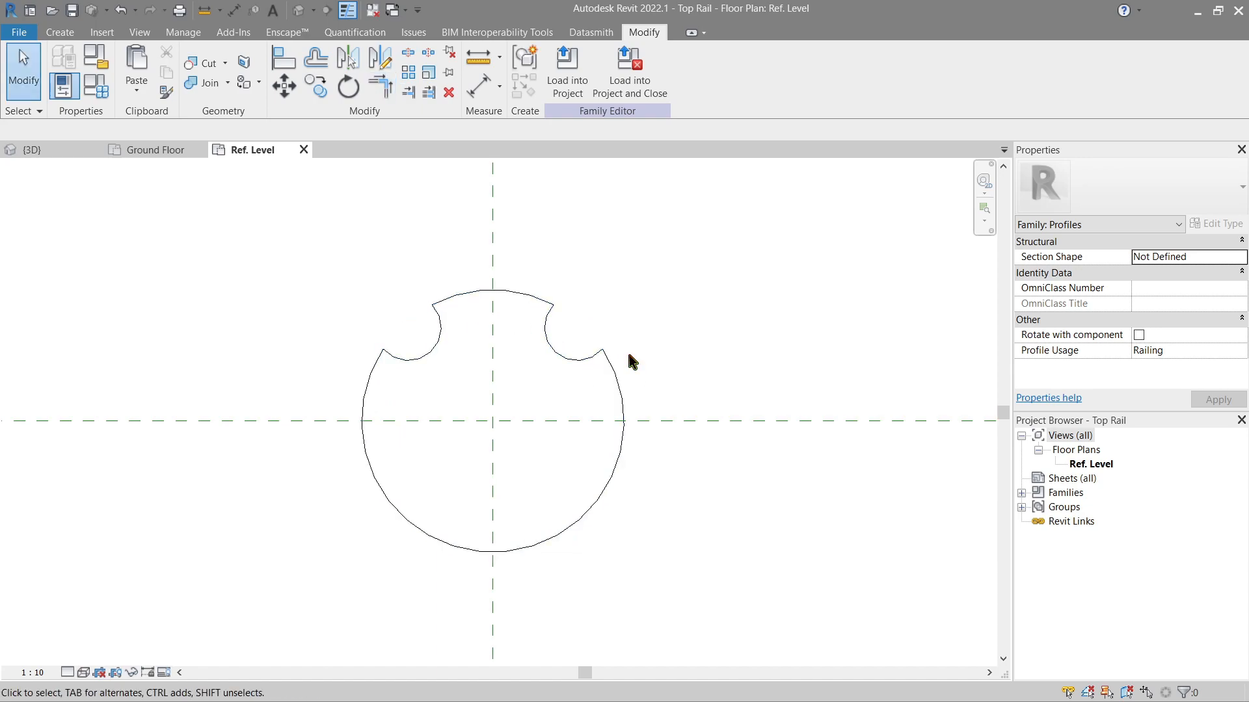
# - Round the notch corners with fixed radius-3 fillet arcs against the circle
pyautogui.press('l')
pyautogui.press('i')
pyautogui.click(610, 72)
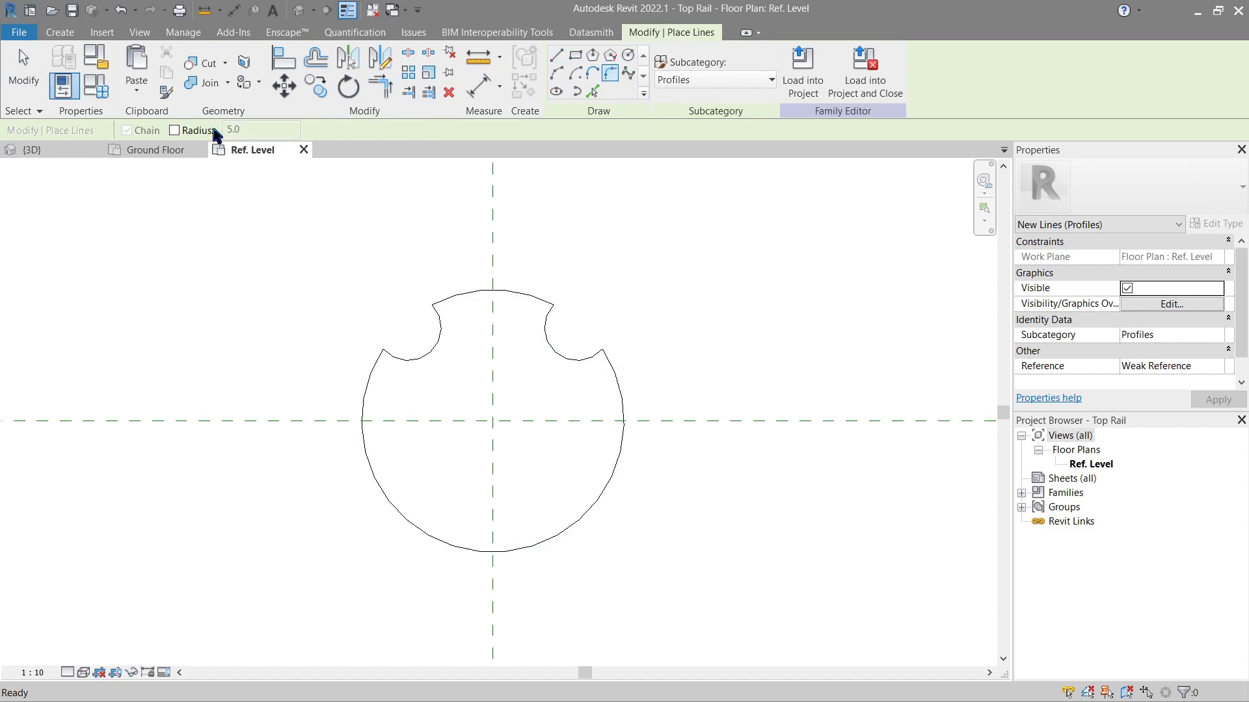
pyautogui.click(200, 131)
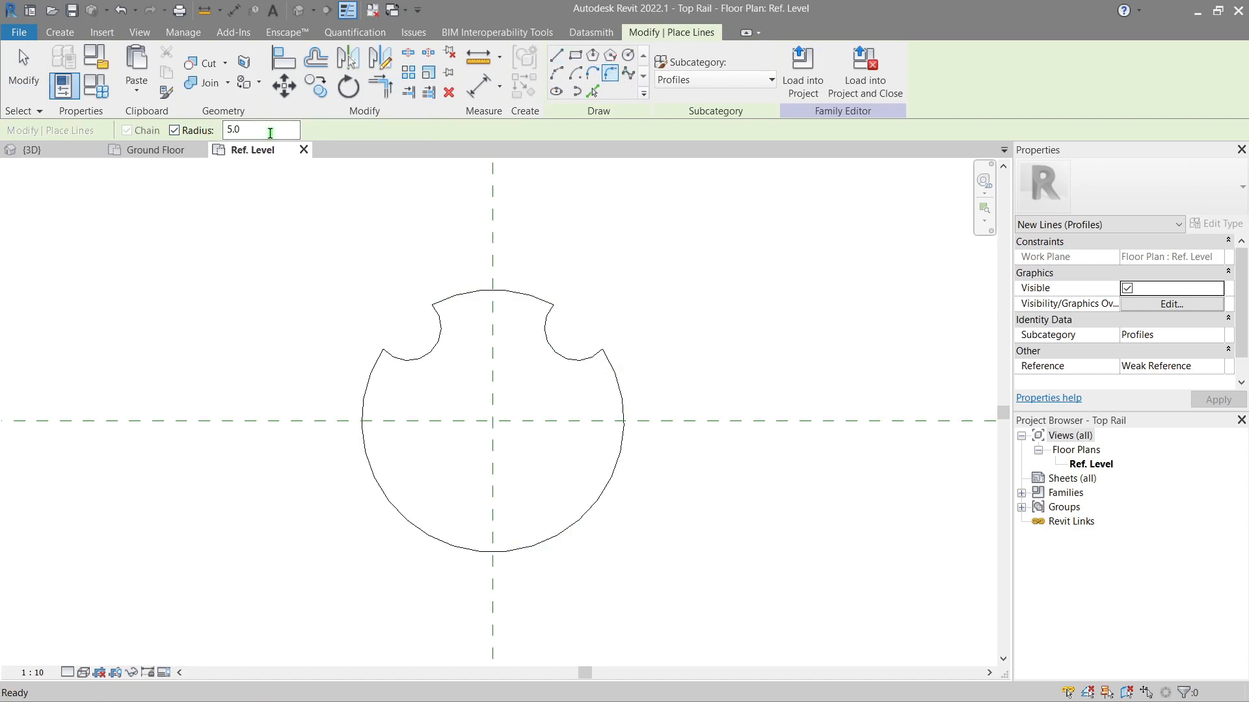
pyautogui.write('3')
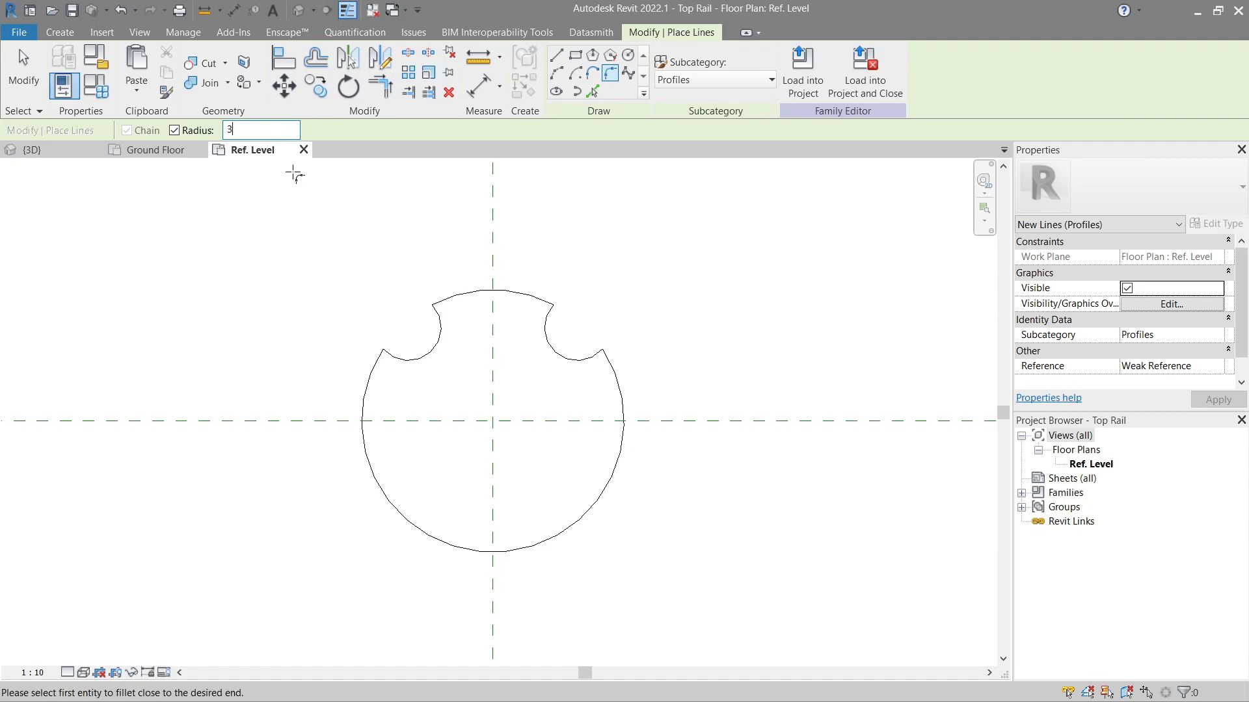
pyautogui.click(373, 382)
pyautogui.click(441, 337)
pyautogui.click(488, 290)
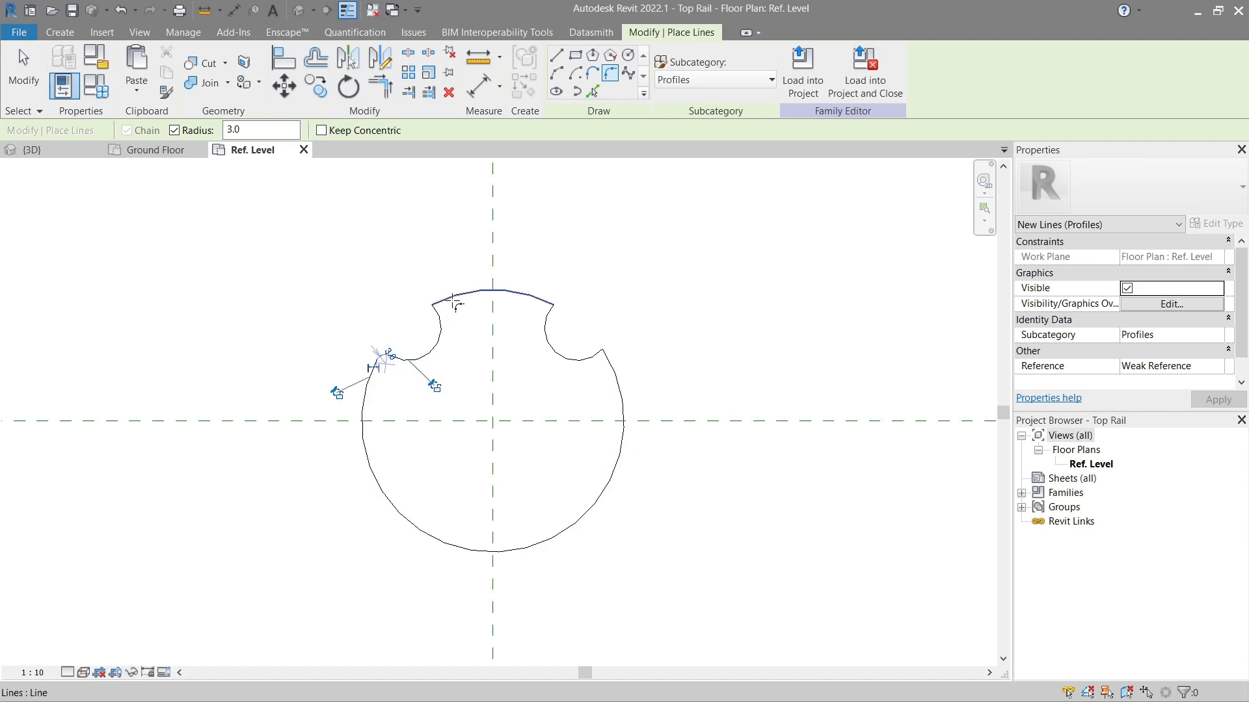
pyautogui.click(435, 315)
pyautogui.click(532, 293)
pyautogui.click(556, 347)
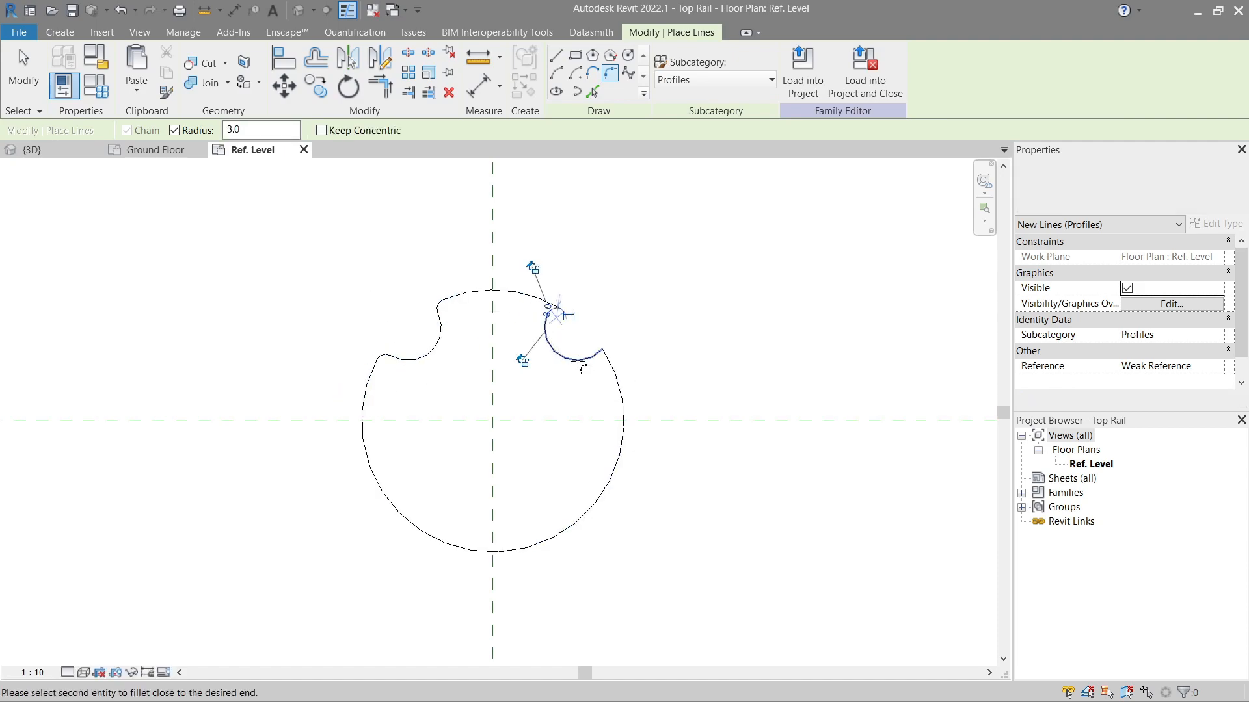
pyautogui.press('Escape')
pyautogui.press('Escape')
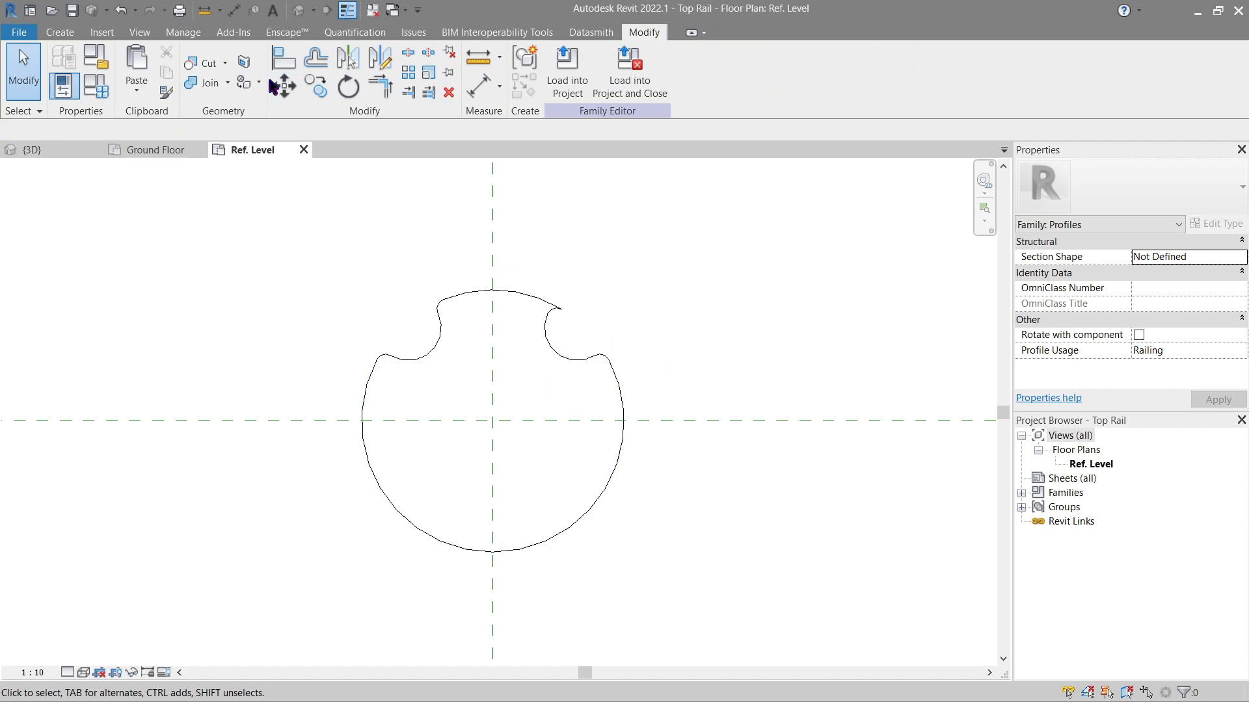
# - Fillet the remaining top-right notch corner at radius 3 and load the family into the project
pyautogui.press('l')
pyautogui.press('i')
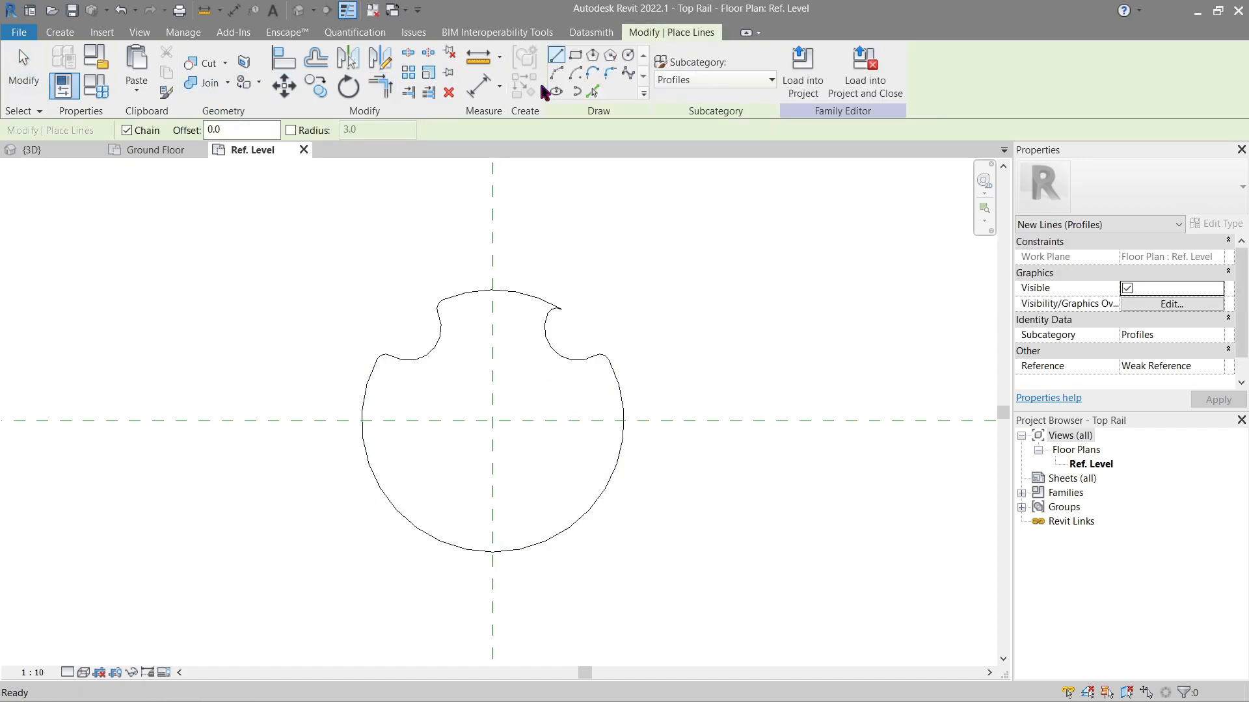
pyautogui.click(608, 75)
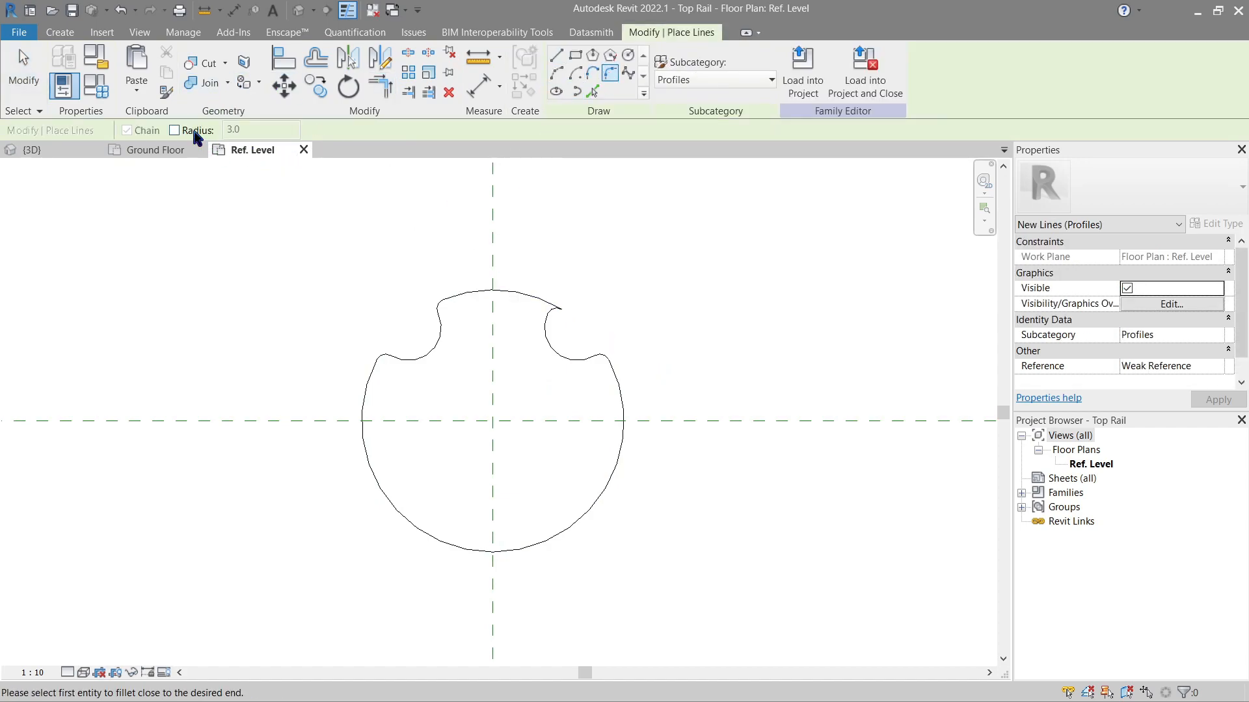
pyautogui.click(195, 135)
pyautogui.click(535, 301)
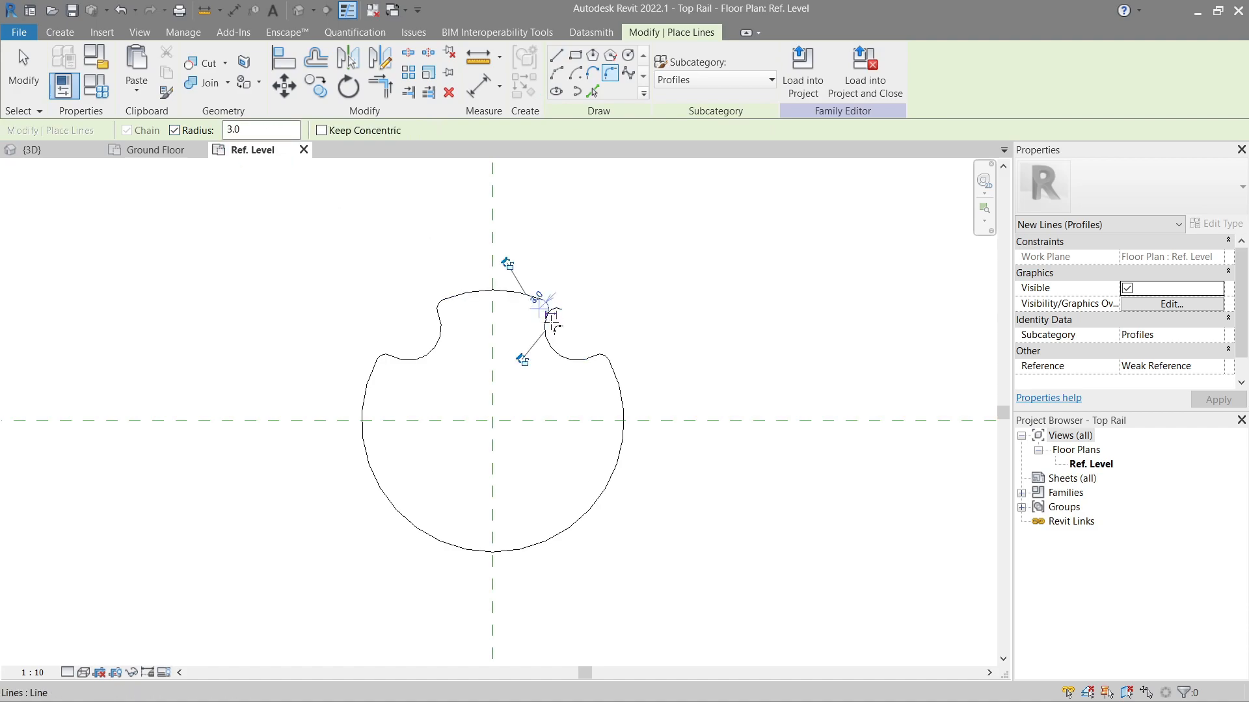
pyautogui.press('Escape')
pyautogui.press('Escape')
pyautogui.scroll(2, 551, 319)
pyautogui.click(557, 300)
pyautogui.click(600, 285)
pyautogui.scroll(-2, 620, 288)
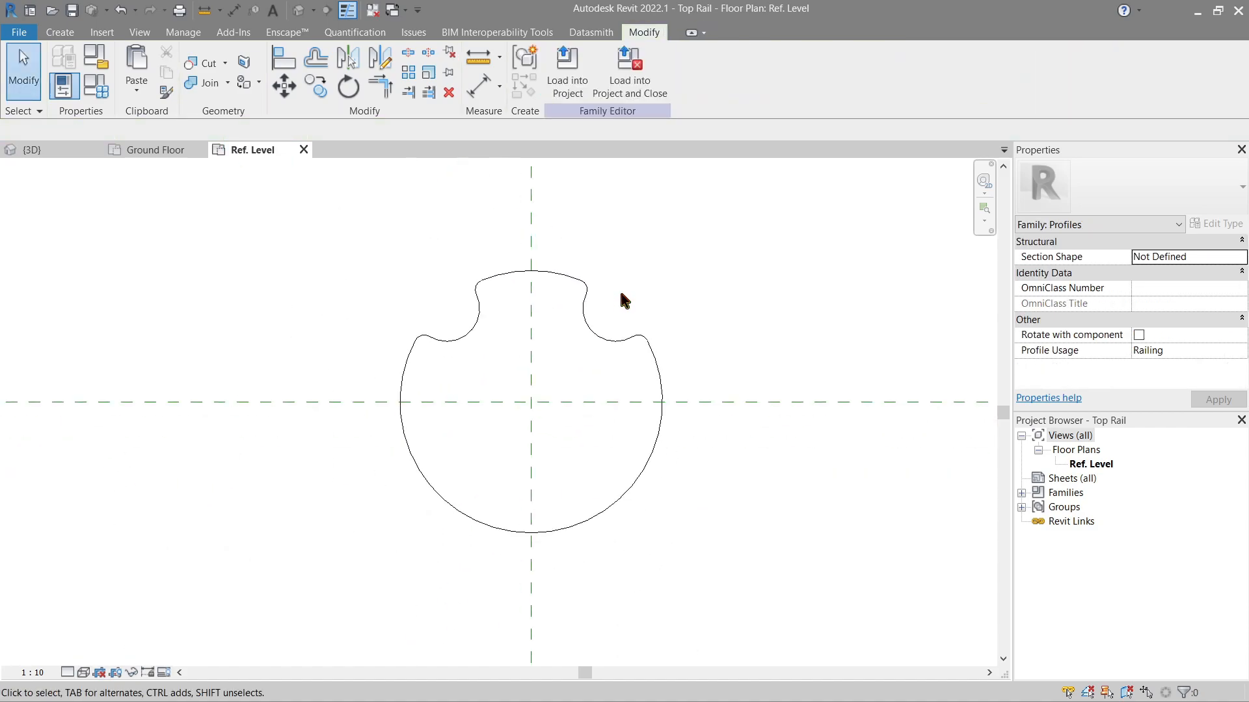
pyautogui.scroll(-2, 639, 301)
pyautogui.scroll(-3, 652, 303)
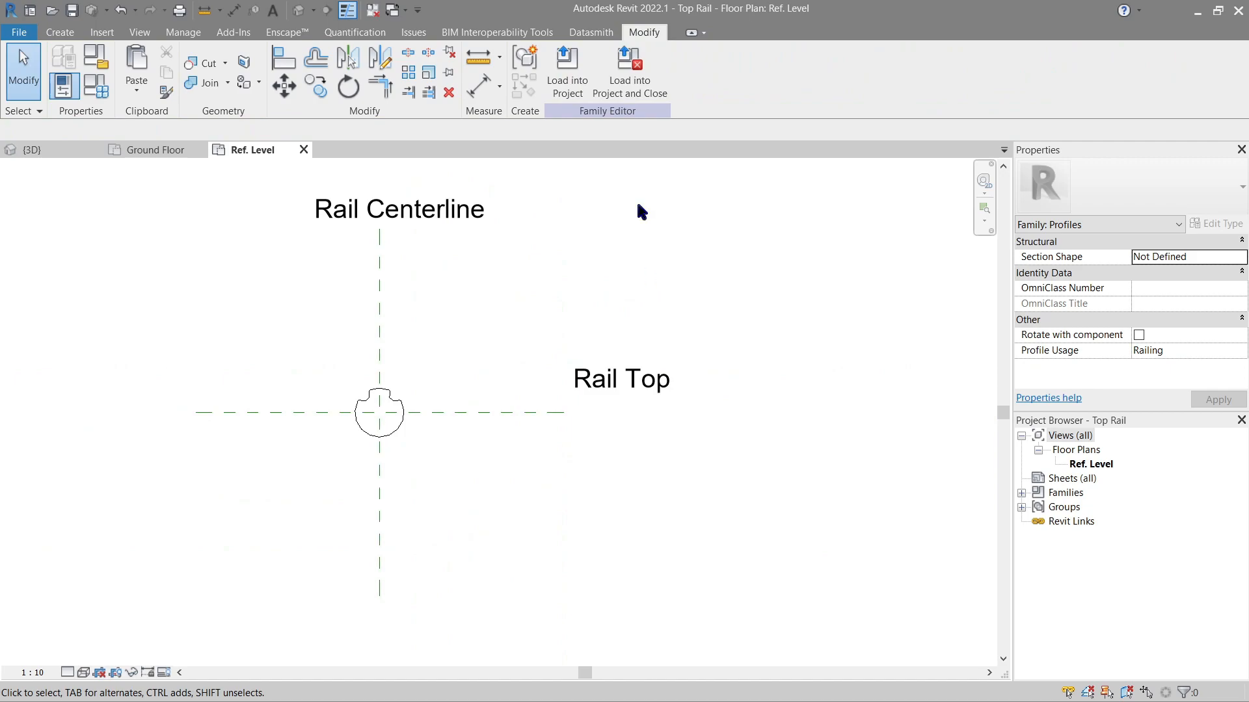
pyautogui.click(626, 91)
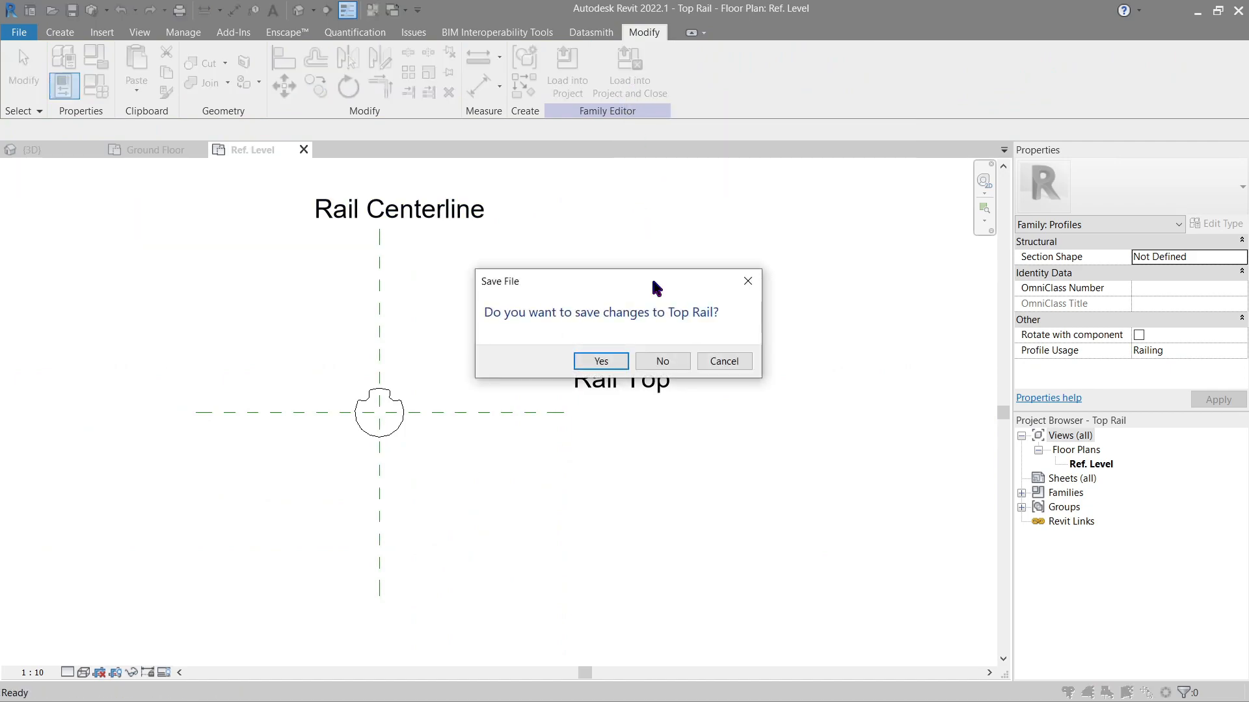
# - Save Top Rail, overwrite the existing version, and select the right stair railing in the 3D view
pyautogui.click(622, 363)
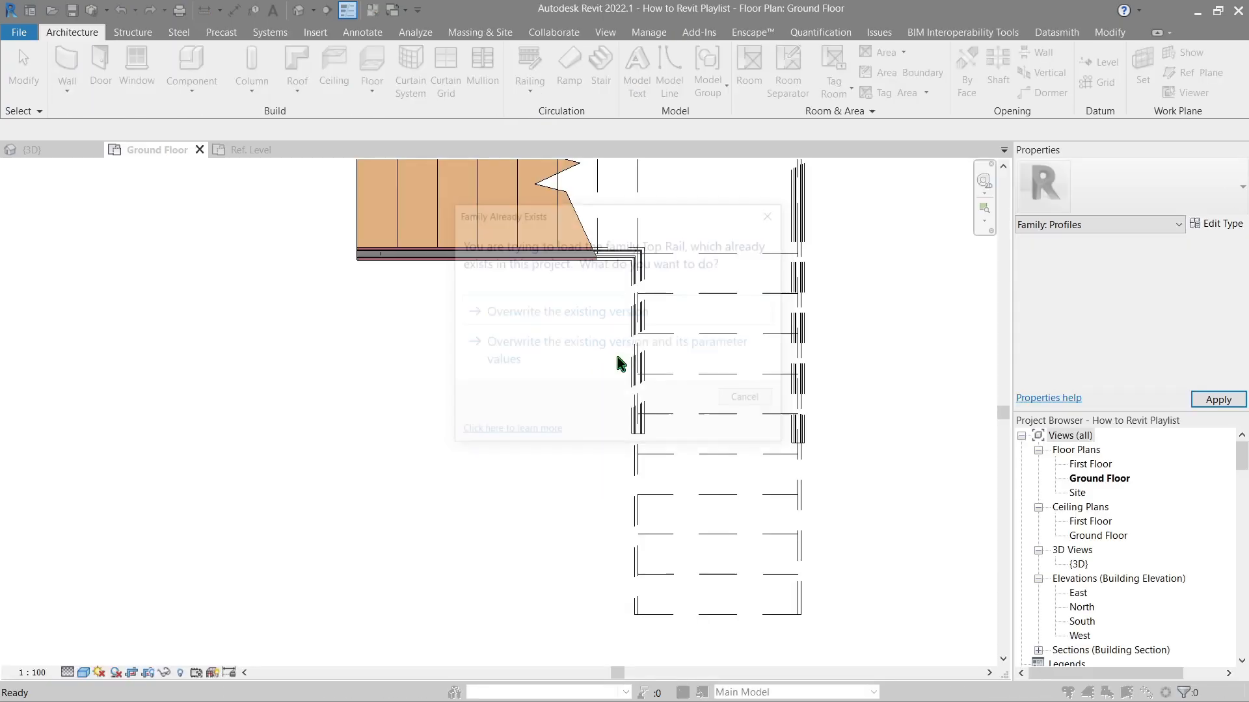
pyautogui.click(621, 363)
pyautogui.click(32, 152)
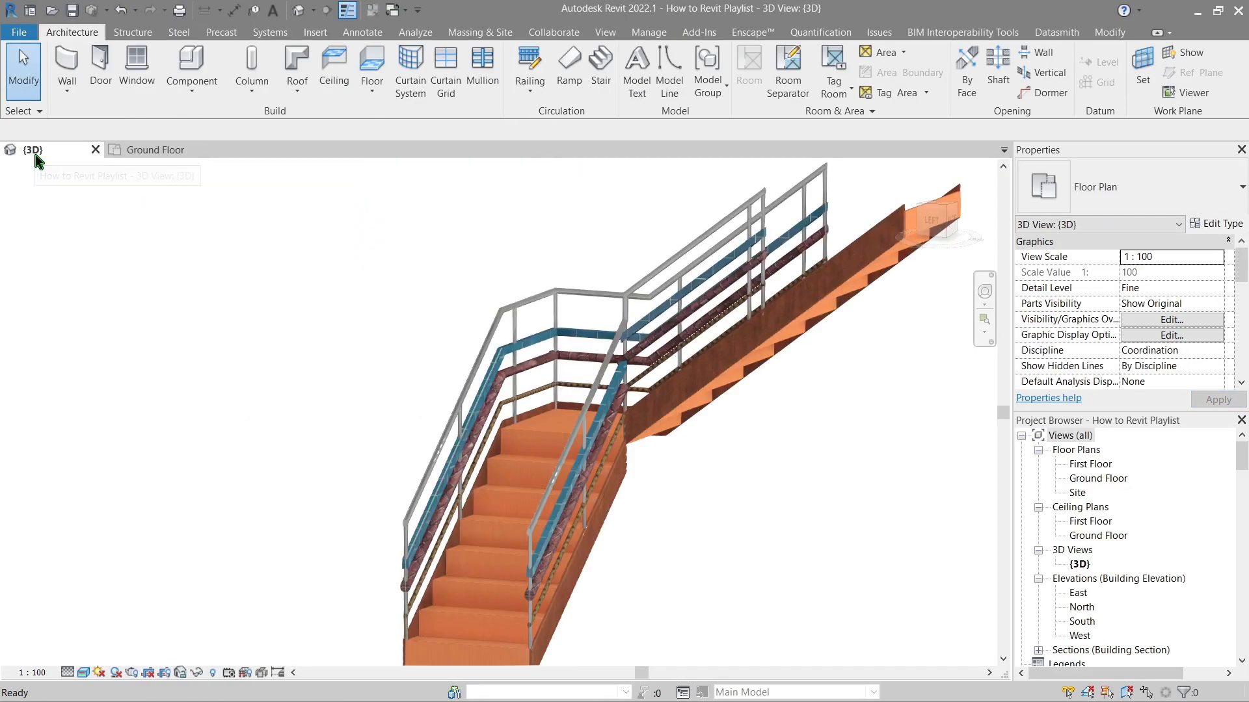
pyautogui.scroll(3, 485, 541)
pyautogui.keyDown('shift'); pyautogui.moveTo(486, 540); pyautogui.dragTo(487, 518, button='middle'); pyautogui.keyUp('shift')
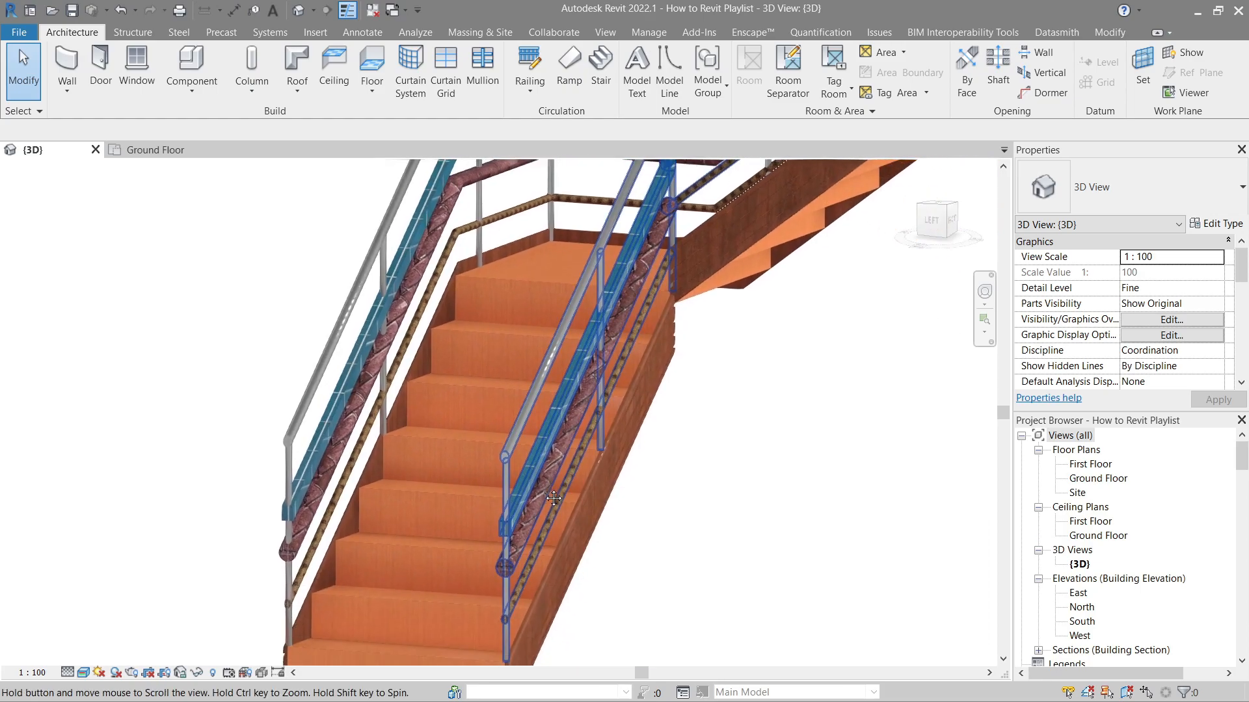
pyautogui.scroll(3, 491, 490)
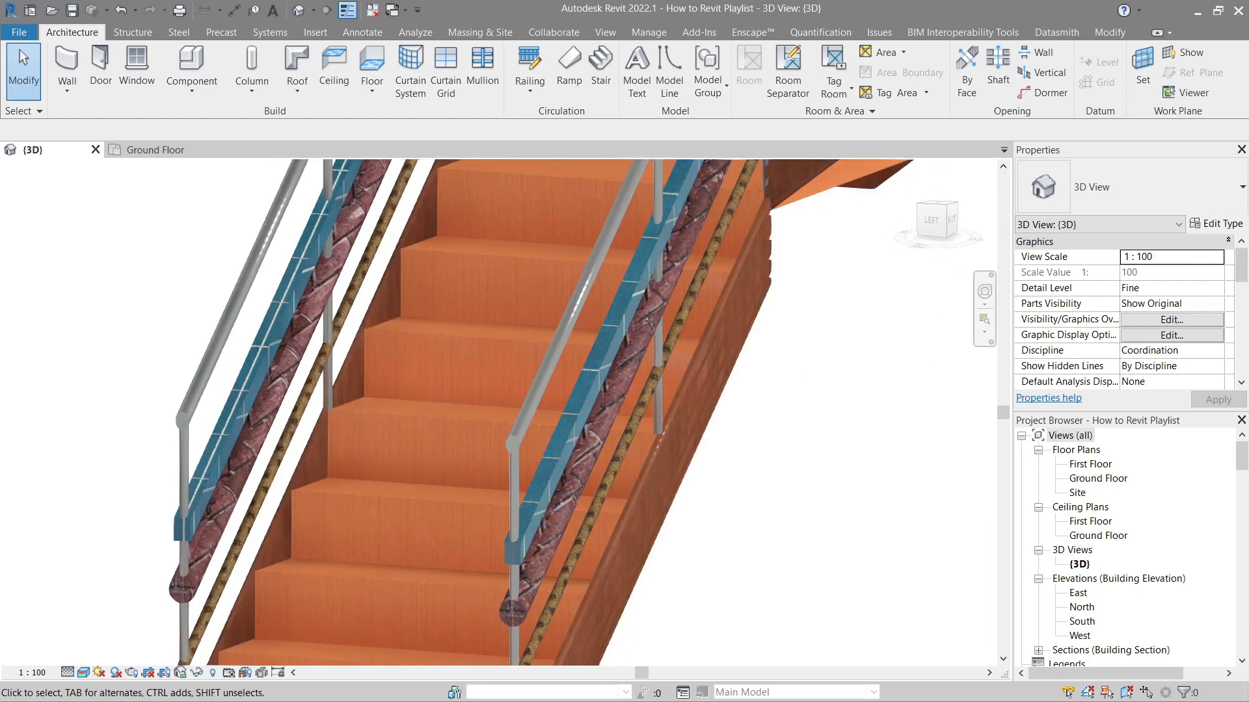
pyautogui.click(633, 394)
# - In the 900mm Pipe railing type, try Top Rail Height 1500 then apply 900 again
pyautogui.click(1217, 225)
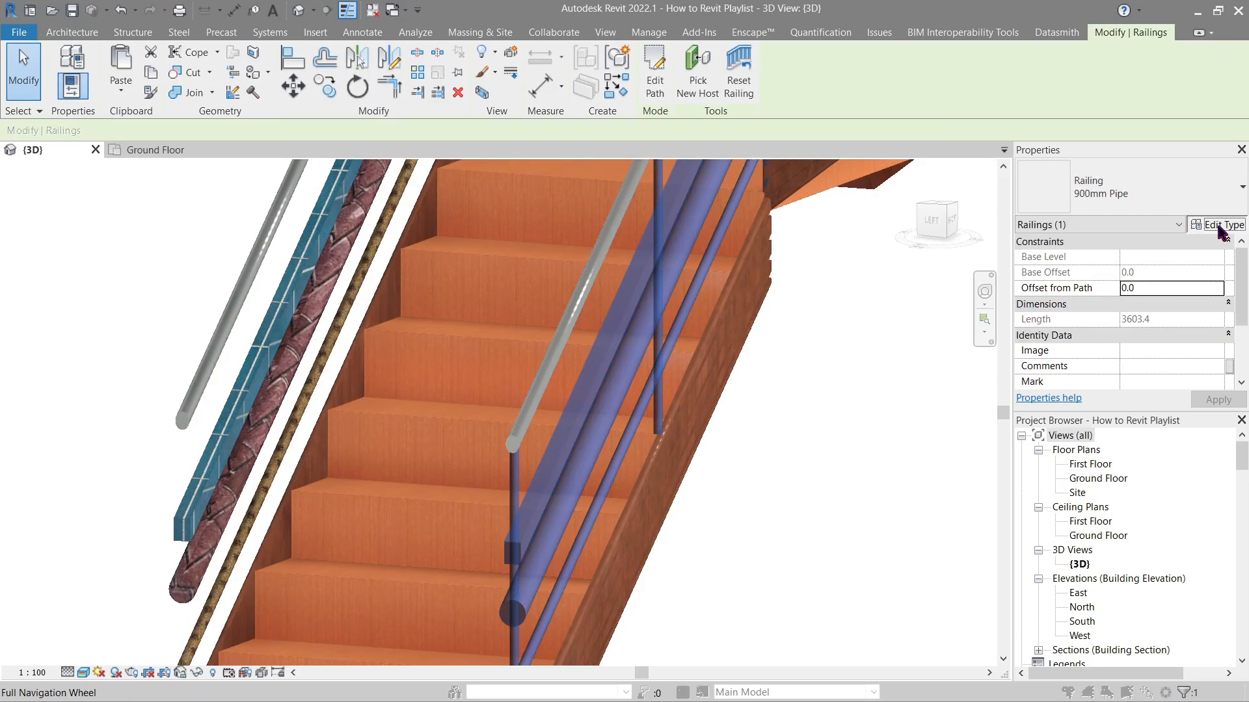
pyautogui.click(1159, 261)
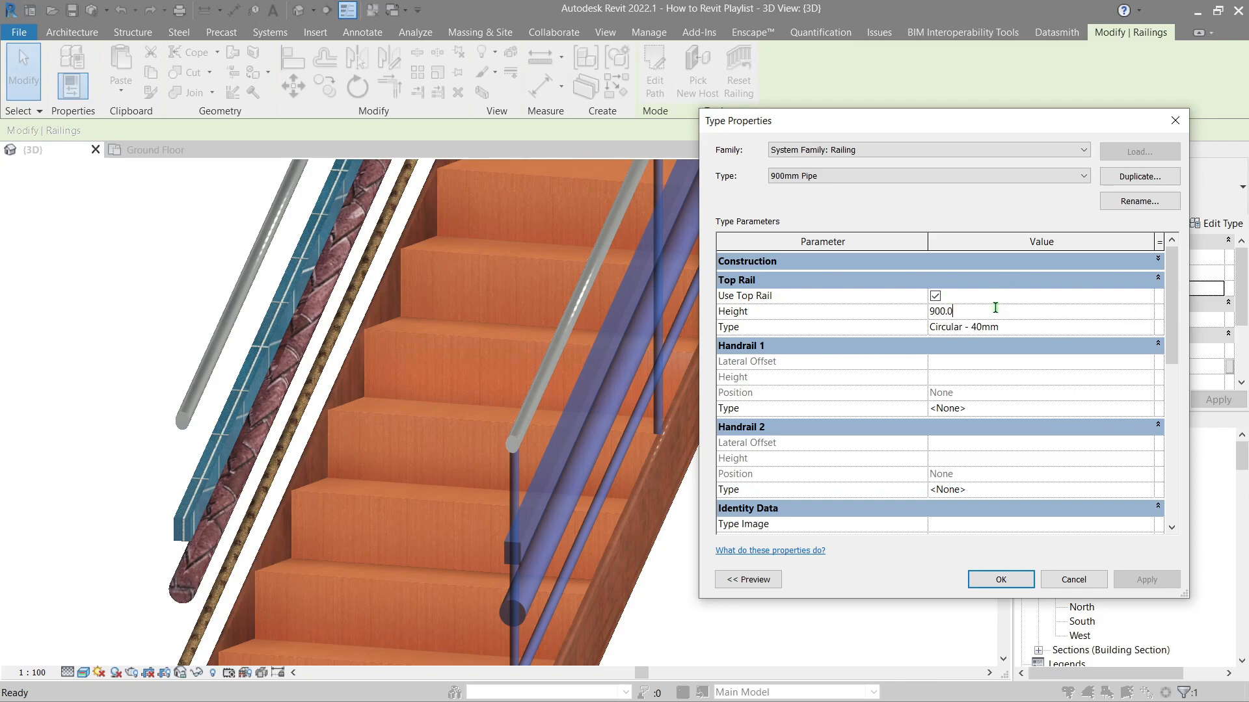
pyautogui.write('500')
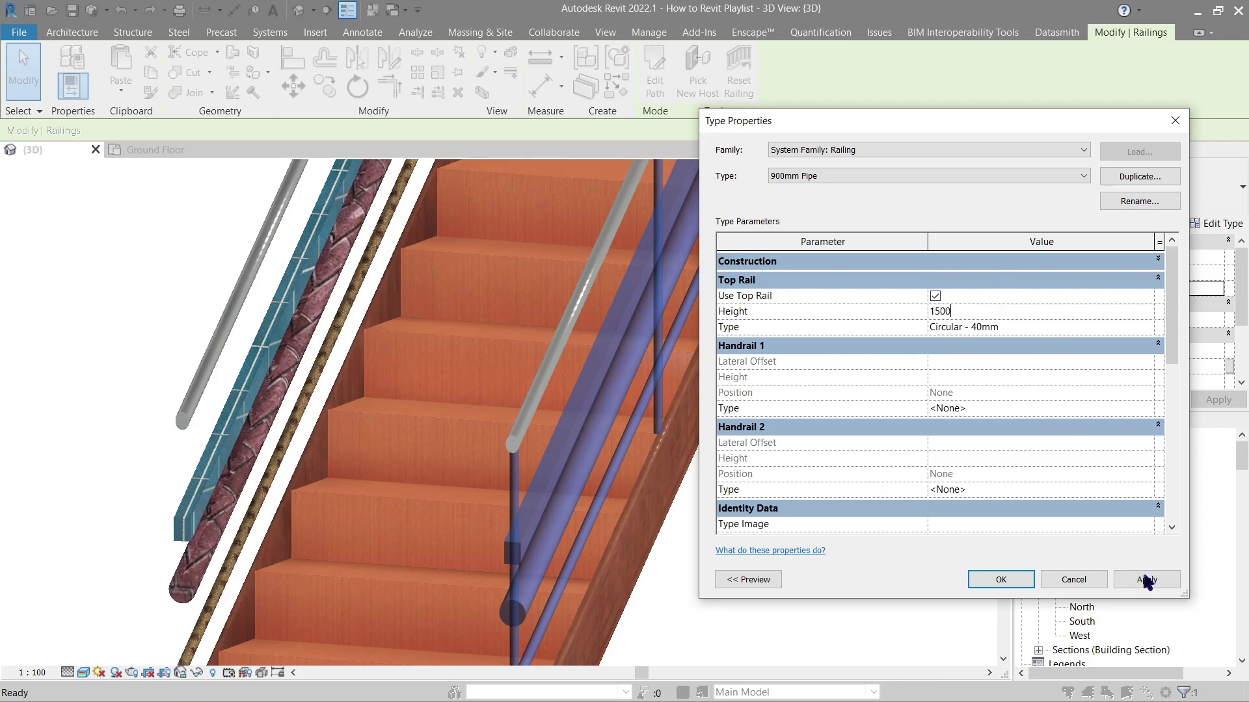
pyautogui.write('0.0')
pyautogui.click(1147, 583)
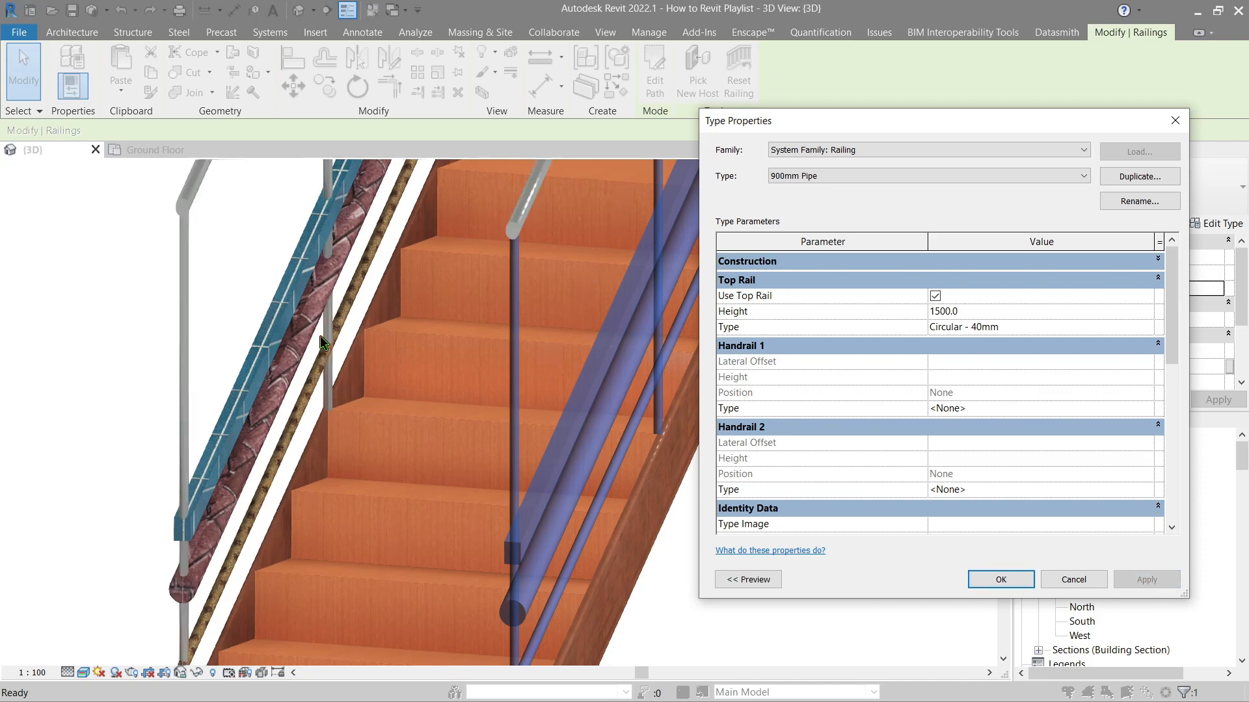
pyautogui.click(1008, 311)
pyautogui.write('900')
pyautogui.click(1145, 580)
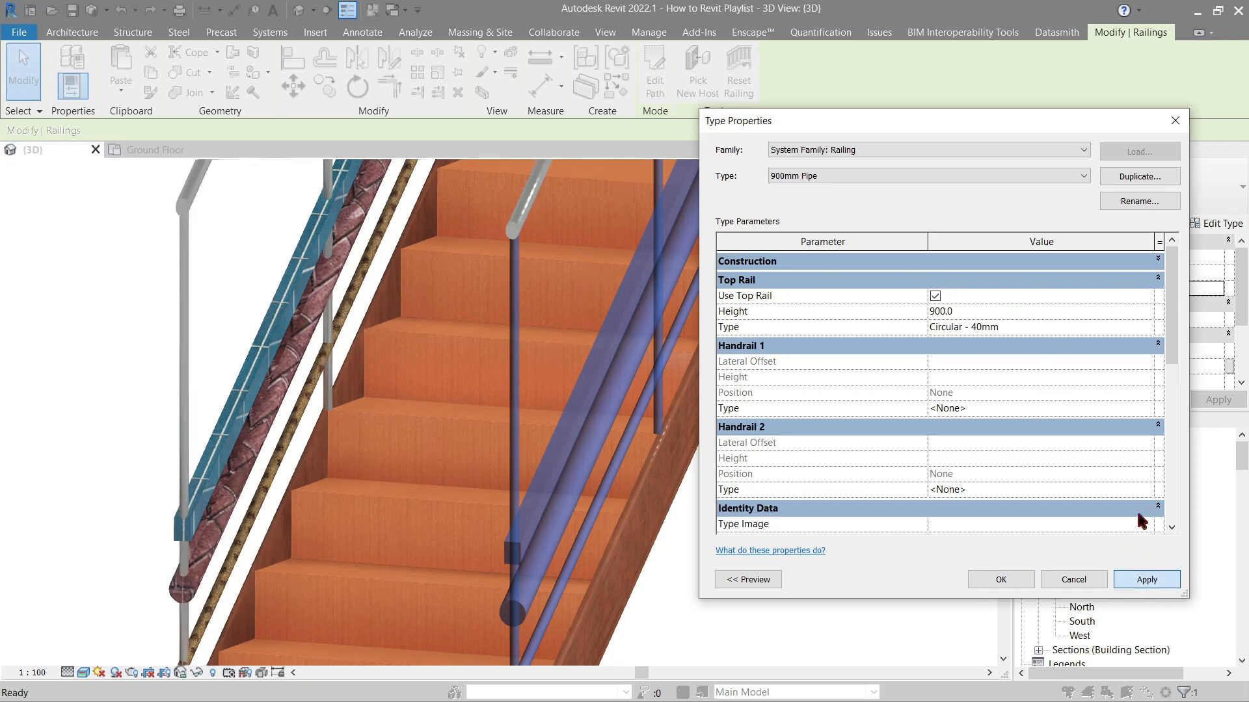
pyautogui.click(1147, 328)
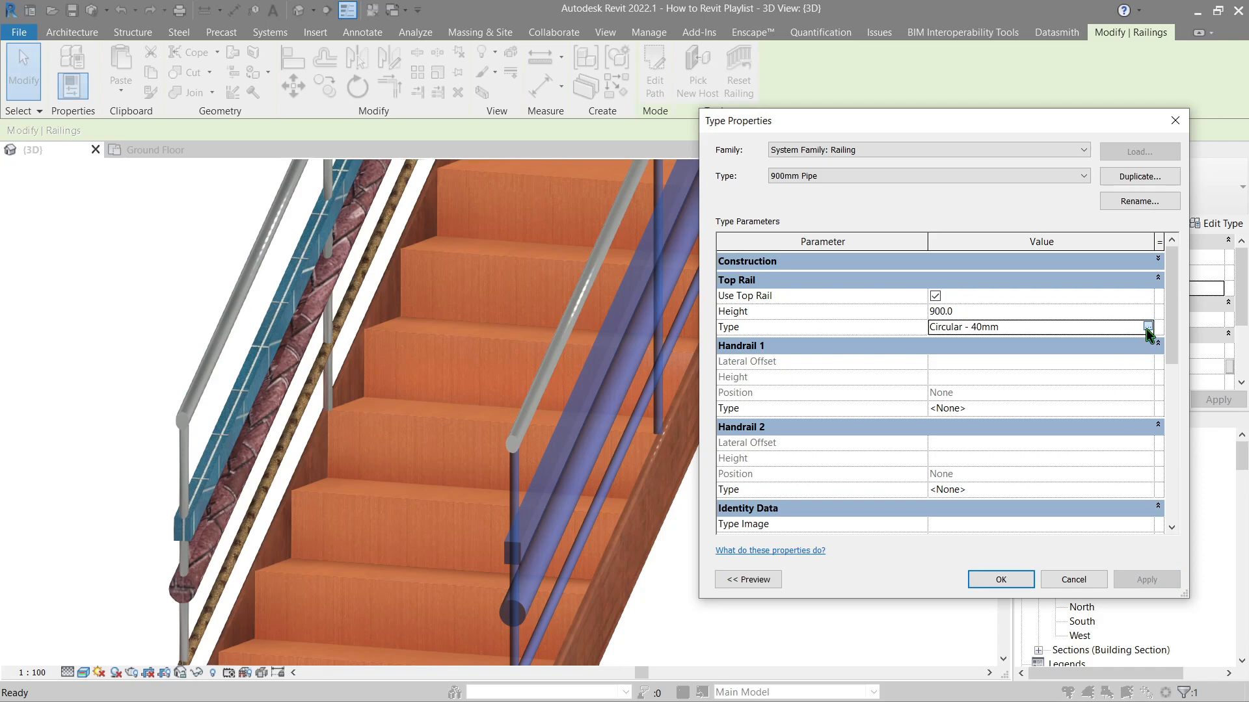
# - Duplicate Circular - 40mm as Top Rail - 40mm with profile Top Rail : Top Rail and apply it to the railing
pyautogui.click(1148, 329)
pyautogui.click(1133, 180)
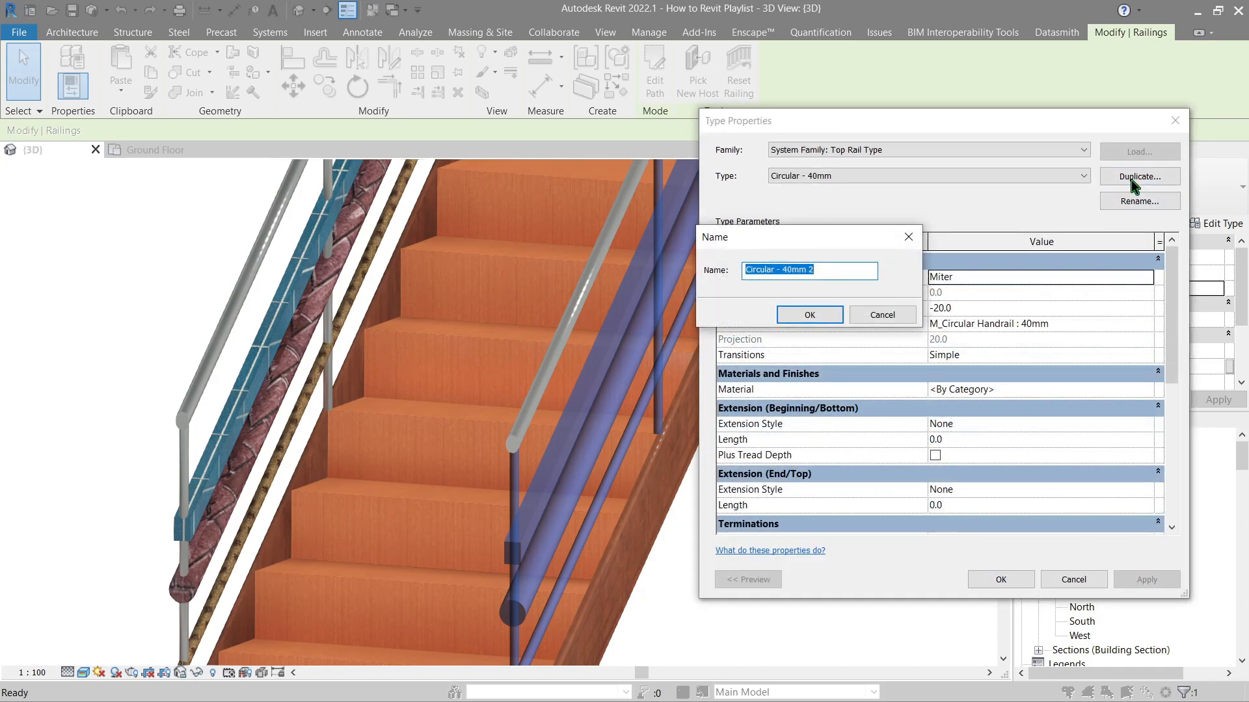
pyautogui.write('Top Ra')
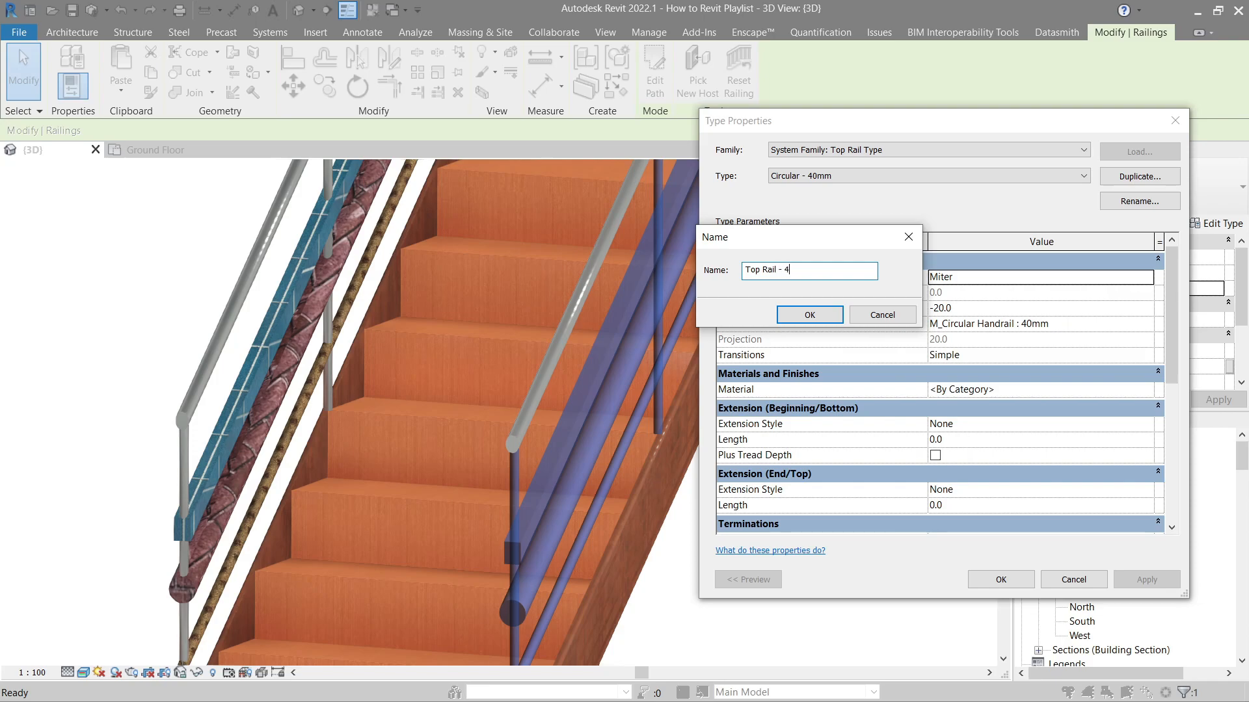
pyautogui.write('0mm')
pyautogui.press('Return')
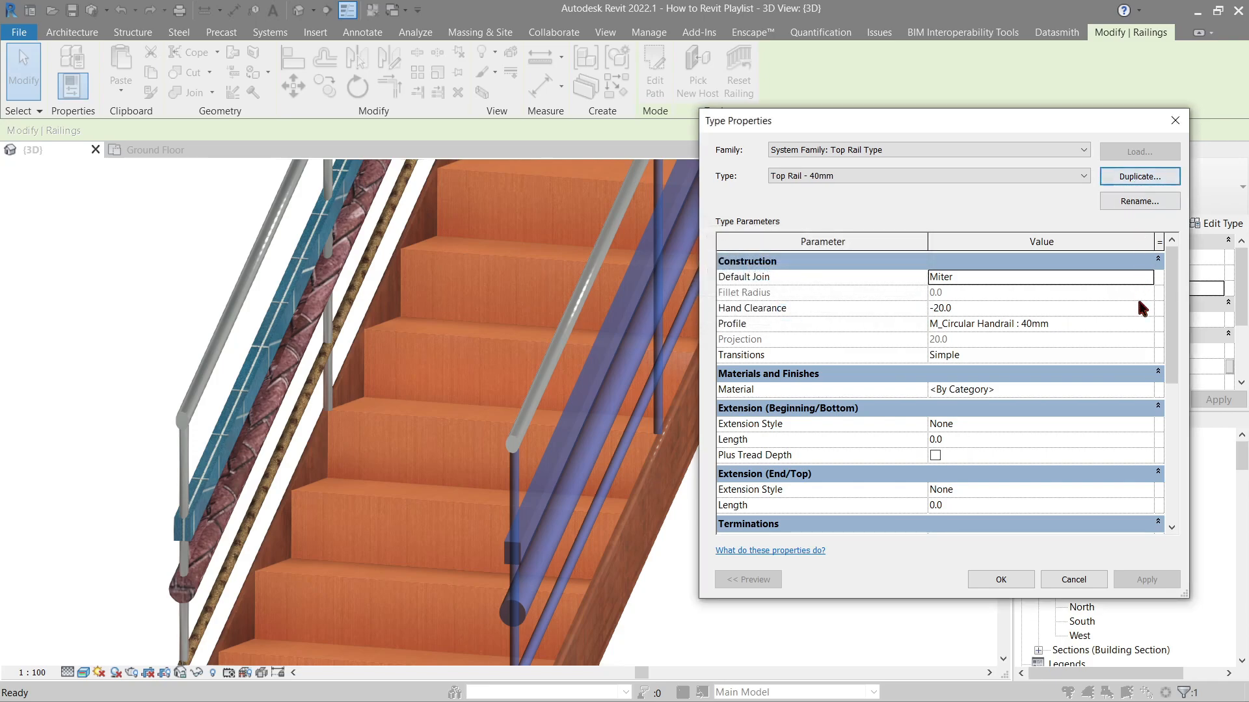
pyautogui.click(1147, 327)
pyautogui.click(1147, 325)
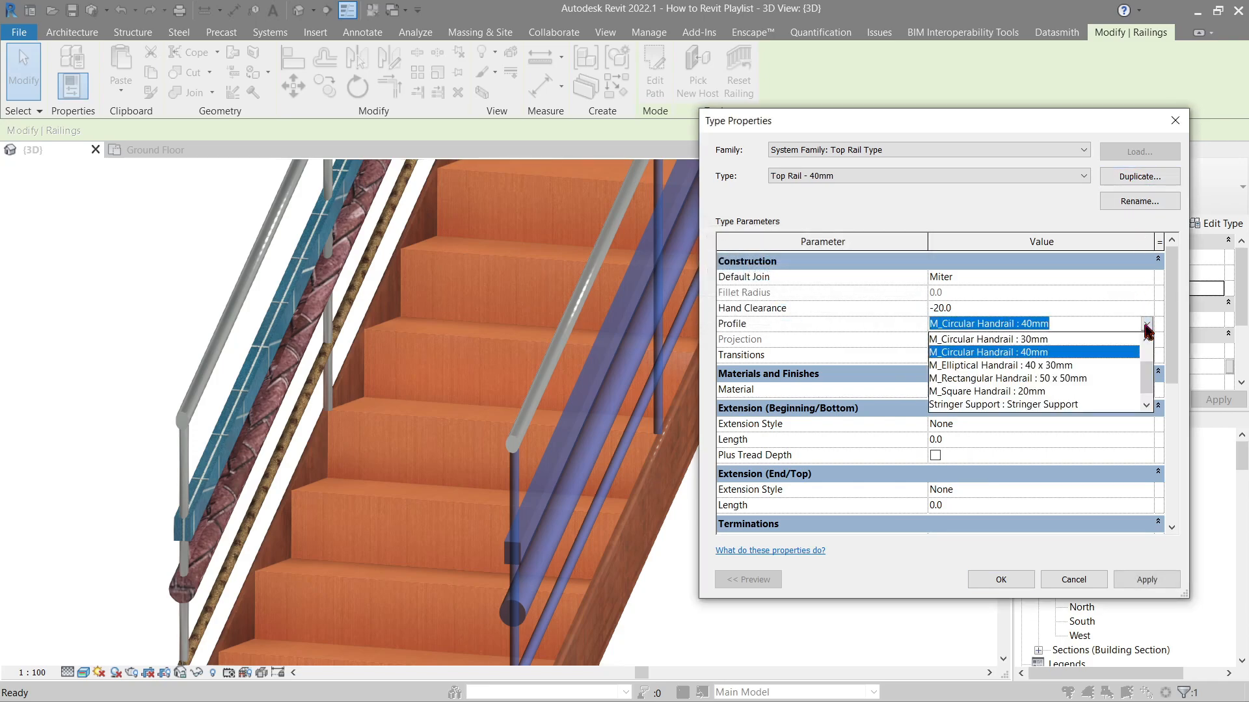
pyautogui.click(994, 405)
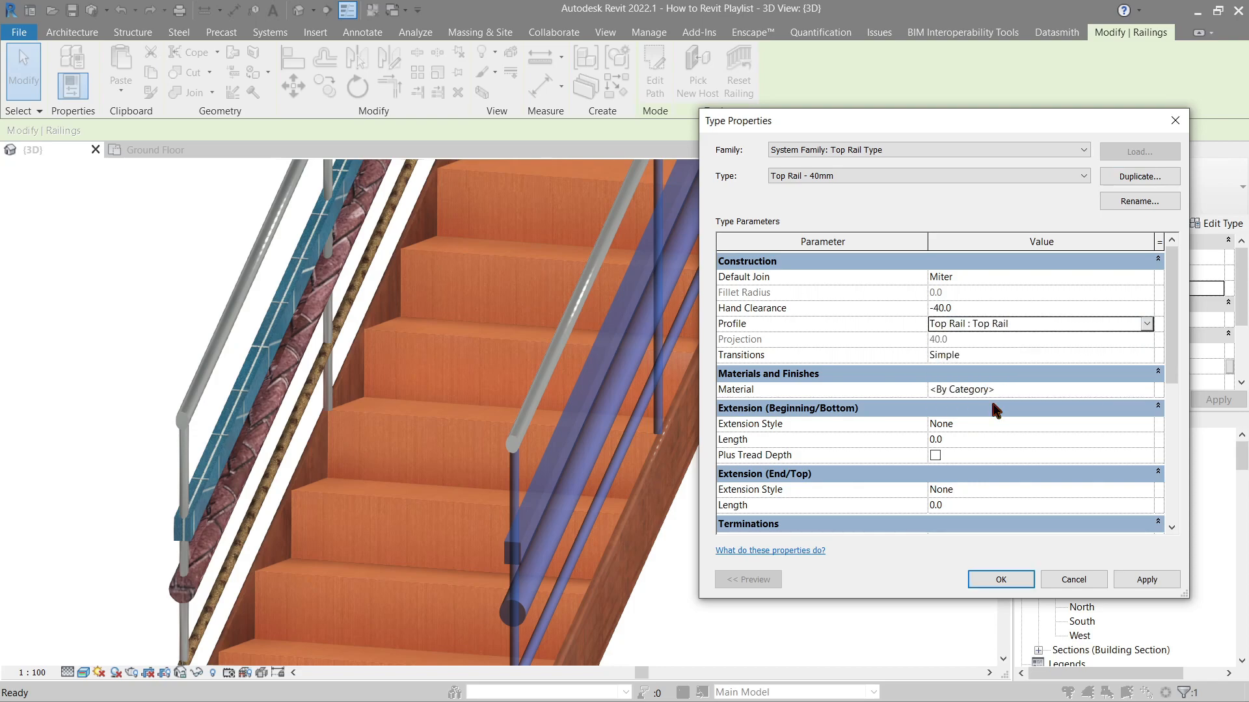
pyautogui.click(1146, 582)
pyautogui.click(996, 582)
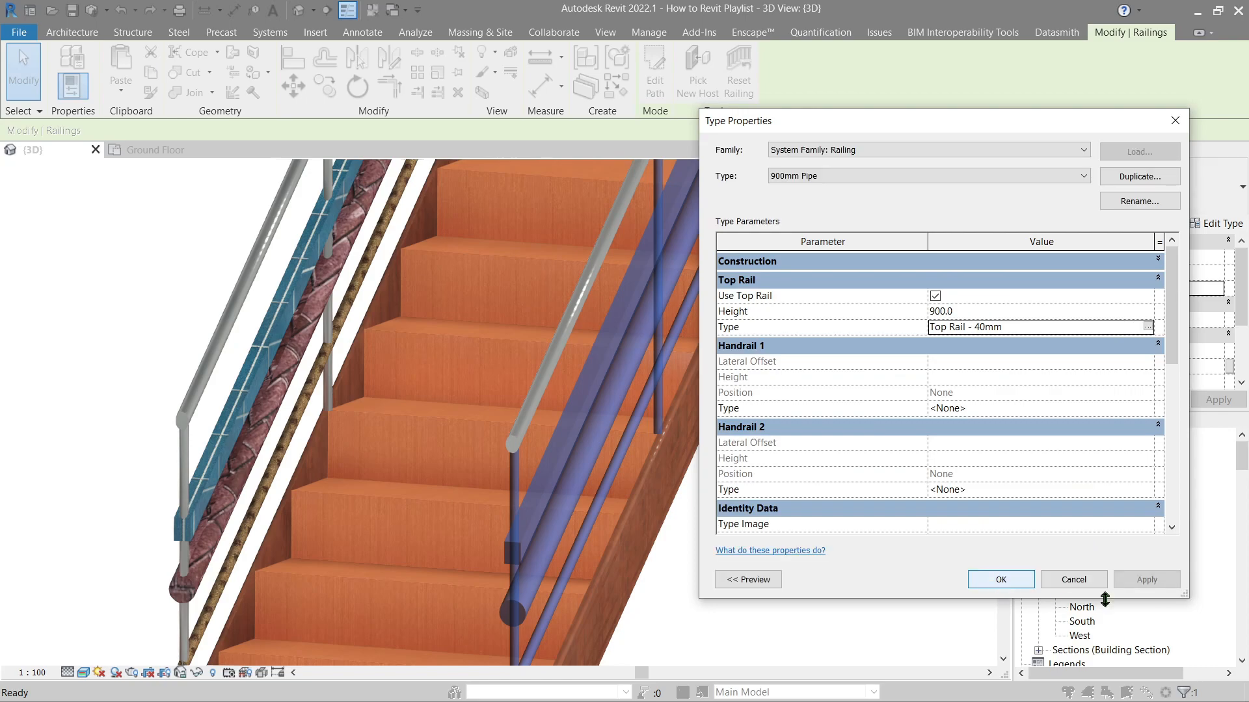
pyautogui.click(1148, 582)
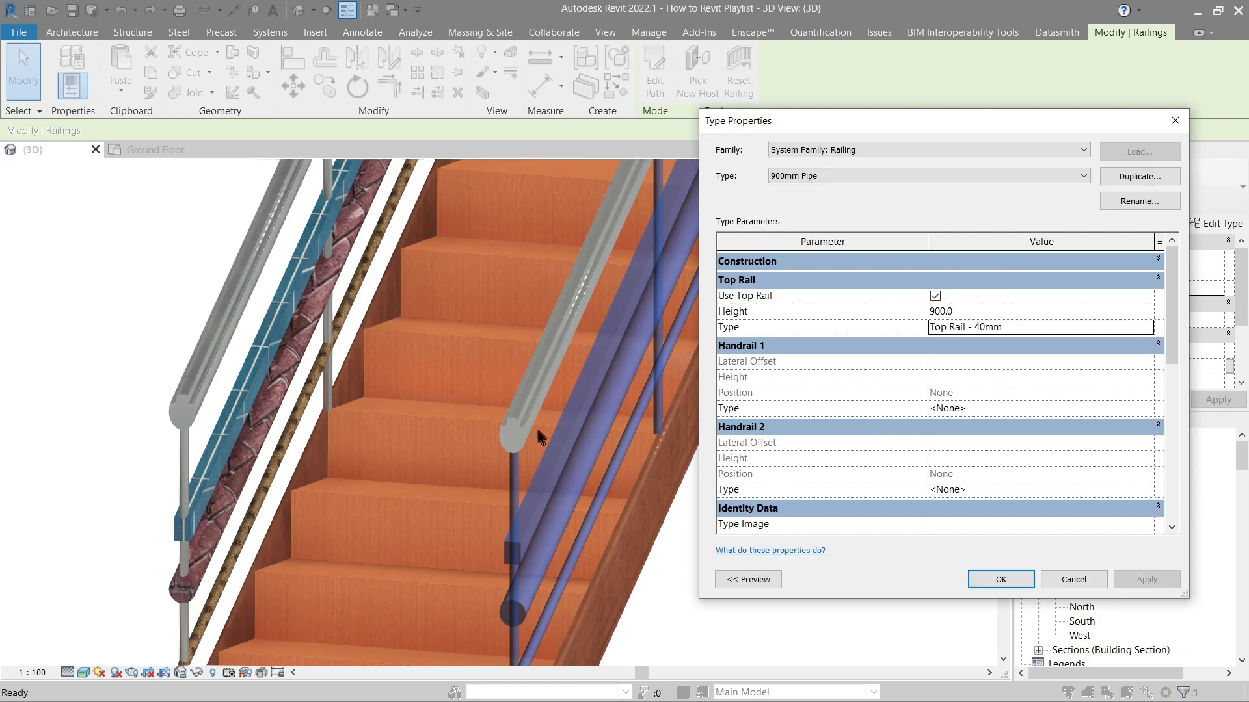
# - Inspect the notched top rail in 3D, then reach the railing's Top Rail - 40mm type settings
pyautogui.click(1000, 580)
pyautogui.press('Escape')
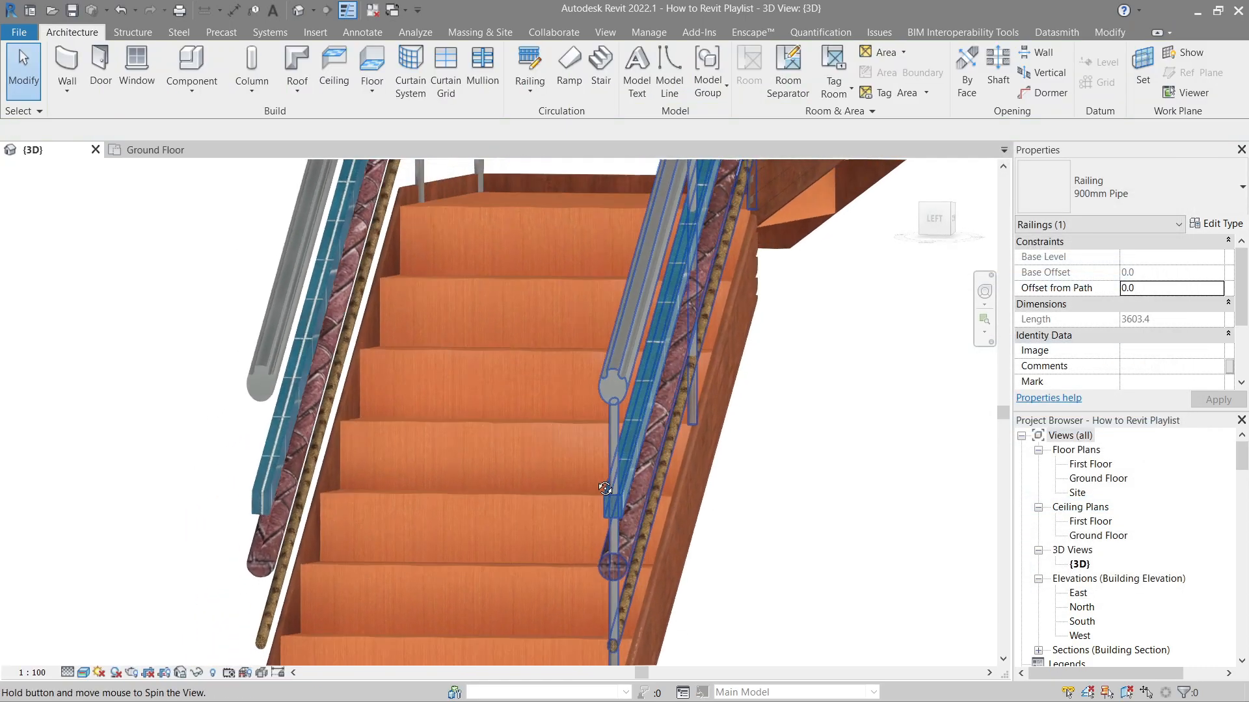
pyautogui.moveTo(549, 523)
pyautogui.keyDown('shift'); pyautogui.mouseDown(button='middle')
pyautogui.moveTo(459, 272)
pyautogui.moveTo(473, 428)
pyautogui.moveTo(474, 372)
pyautogui.moveTo(516, 563)
pyautogui.mouseUp(button='middle'); pyautogui.keyUp('shift')
pyautogui.scroll(3, 489, 410)
pyautogui.click(624, 404)
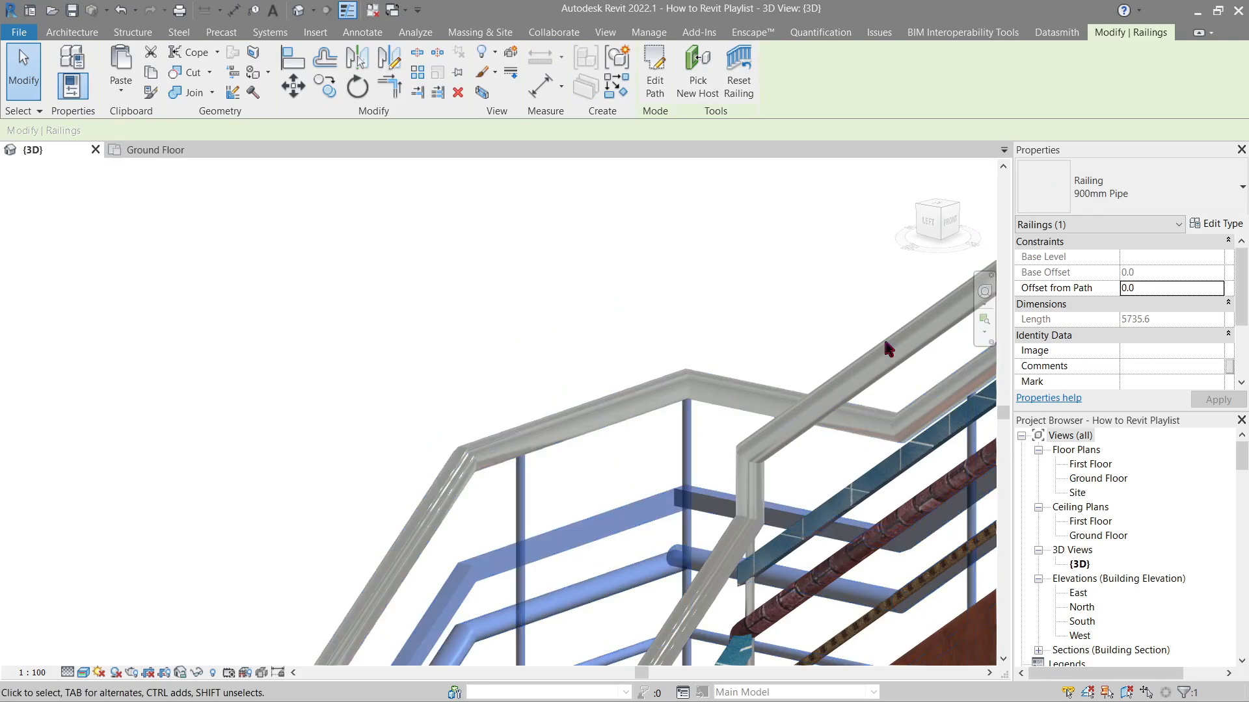
pyautogui.click(1228, 227)
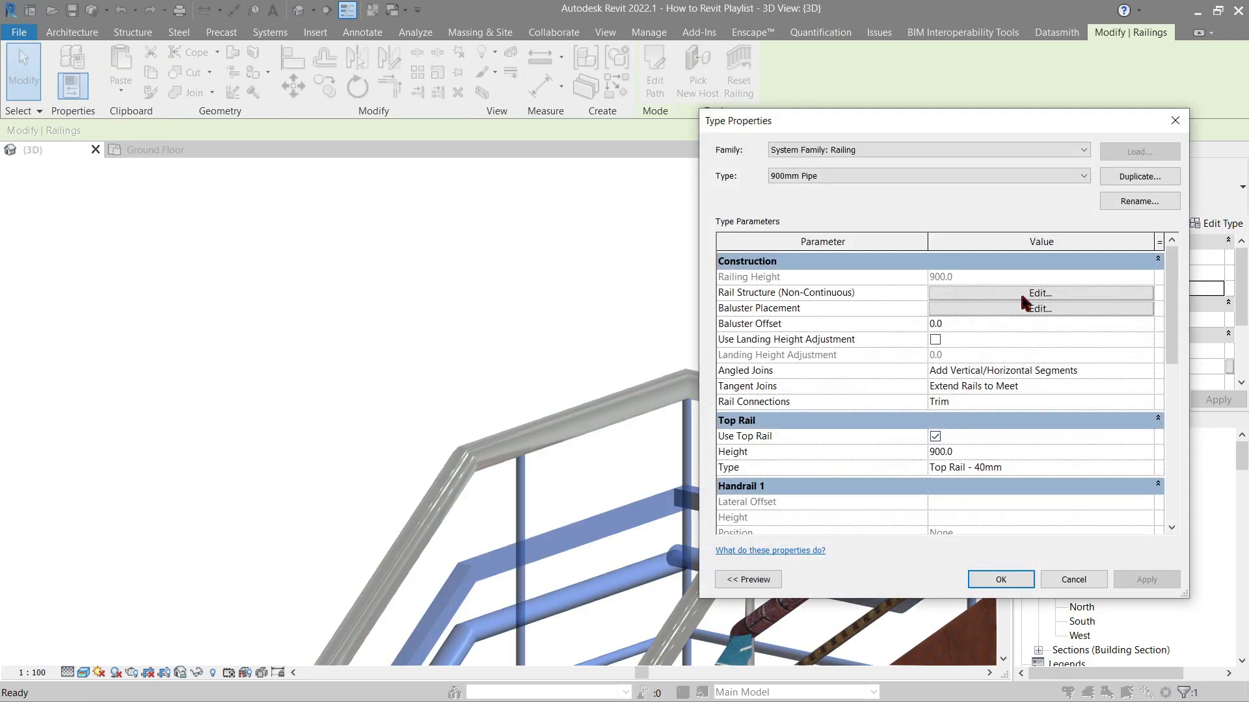
pyautogui.click(1152, 468)
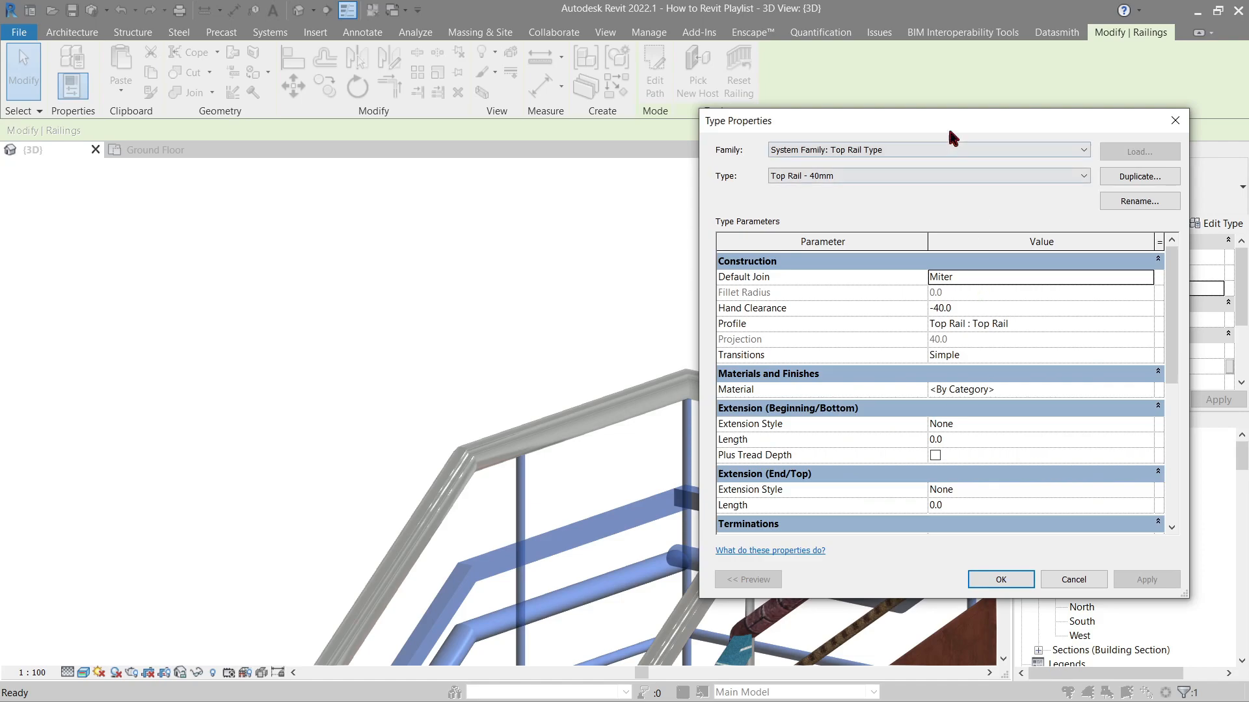
# - Orbit to a higher view of the railing corner and reopen the railing's type settings
pyautogui.moveTo(948, 127)
pyautogui.mouseDown()
pyautogui.moveTo(321, 141)
pyautogui.moveTo(962, 112)
pyautogui.mouseUp()
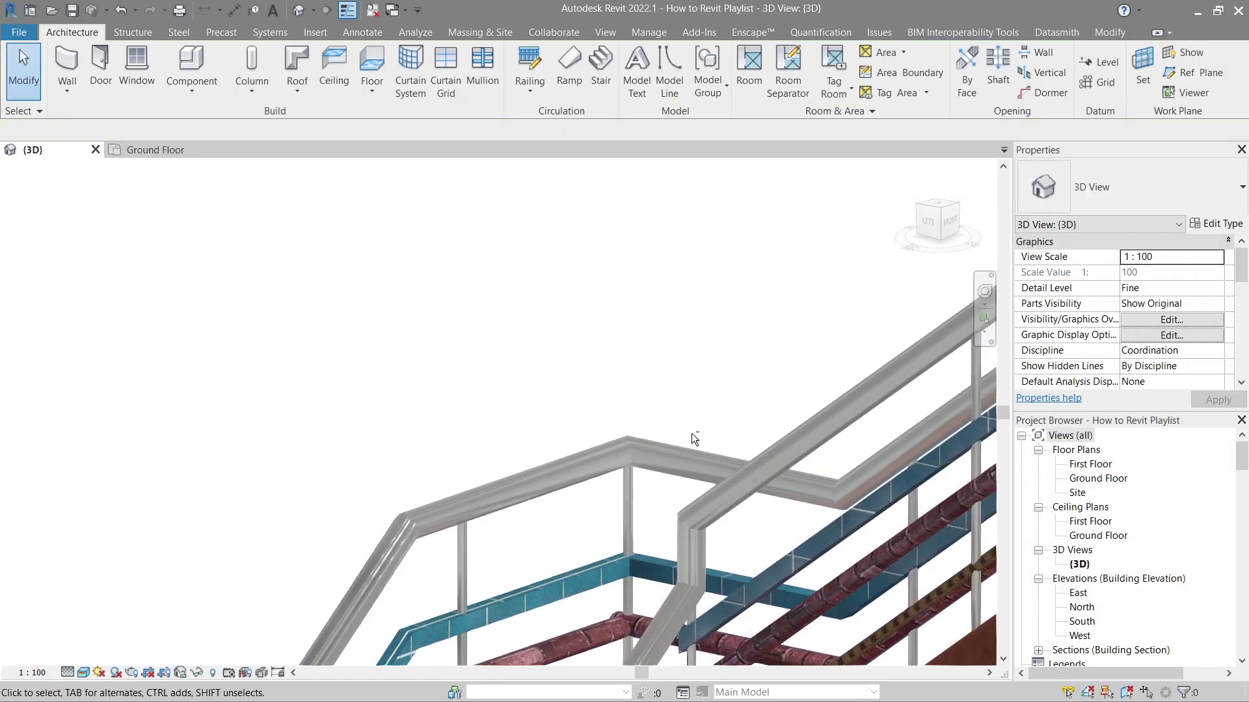
pyautogui.keyDown('shift'); pyautogui.moveTo(692, 439); pyautogui.dragTo(794, 280, button='middle'); pyautogui.keyUp('shift')
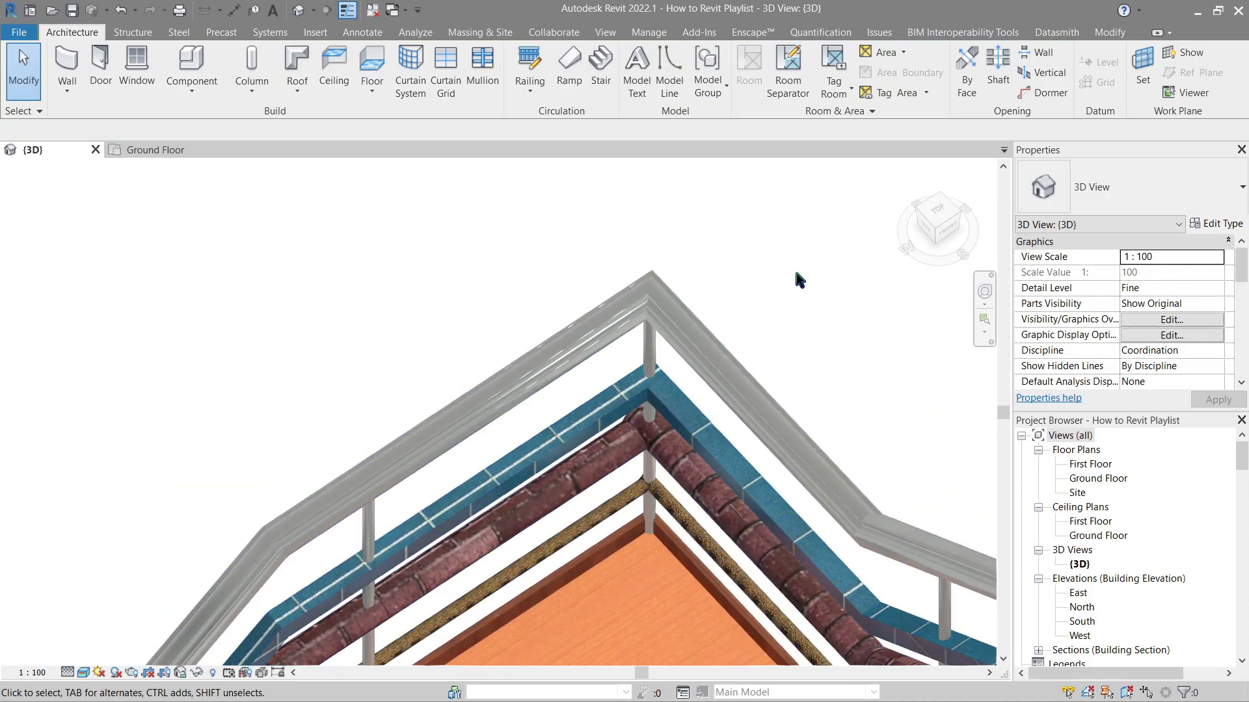
pyautogui.click(682, 305)
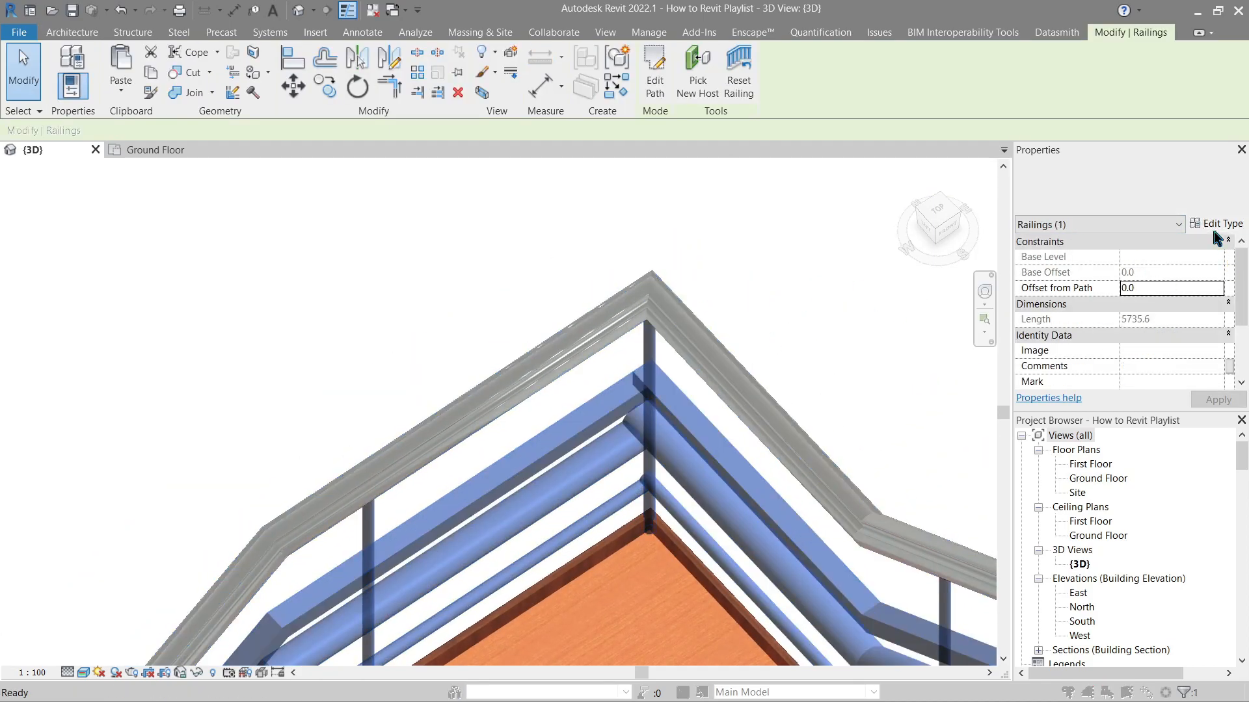
pyautogui.click(1216, 227)
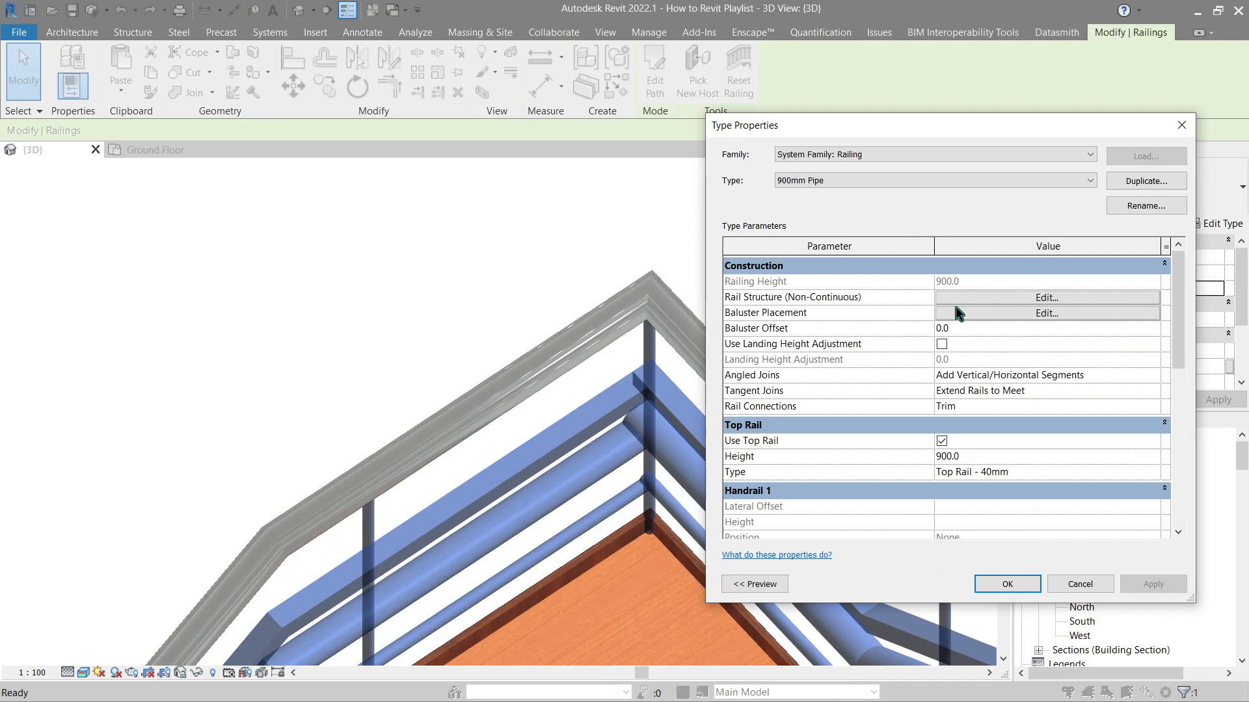
# - Set the Top Rail - 40mm Default Join to Fillet with Fillet Radius 50 and confirm
pyautogui.click(1152, 472)
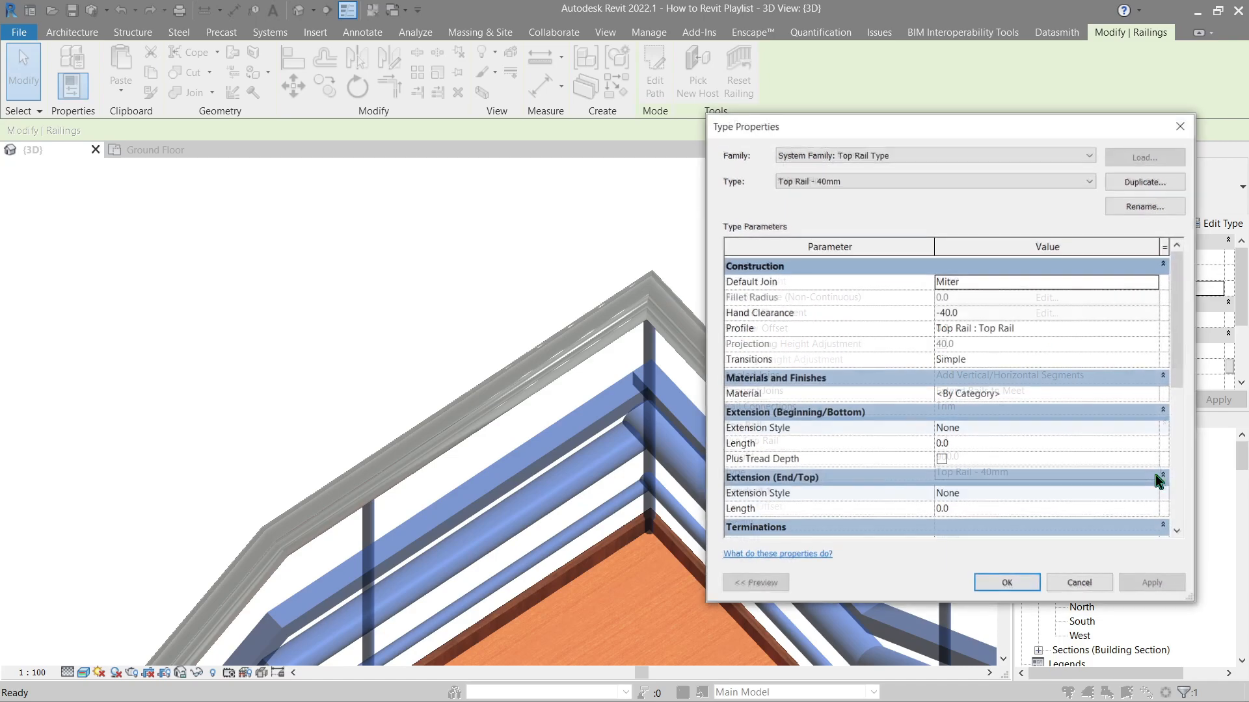
pyautogui.click(1152, 281)
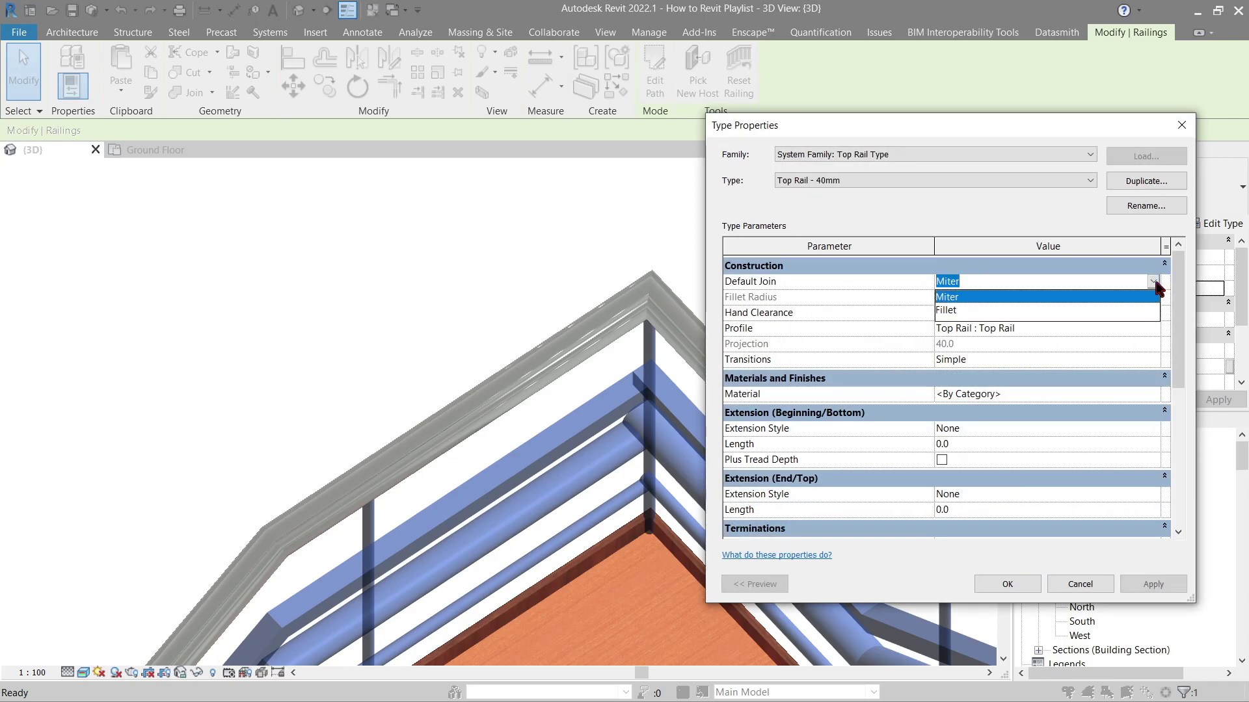
pyautogui.click(1110, 313)
pyautogui.click(1003, 298)
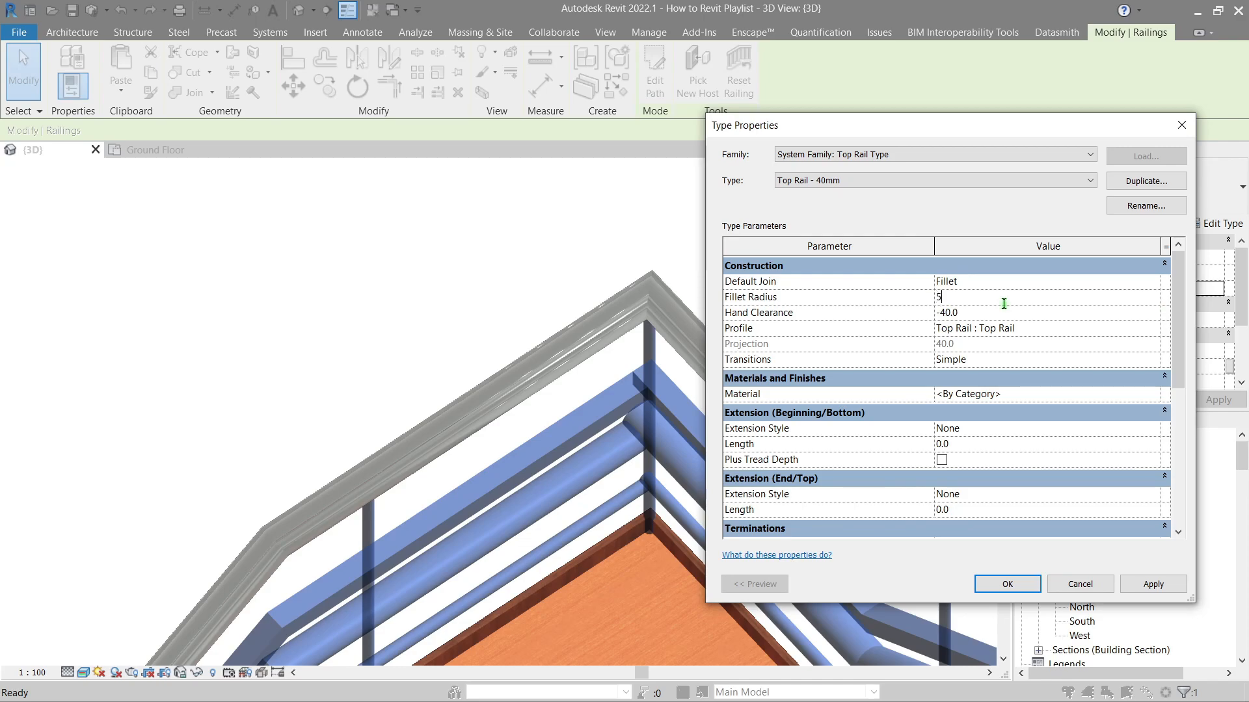
pyautogui.click(1161, 585)
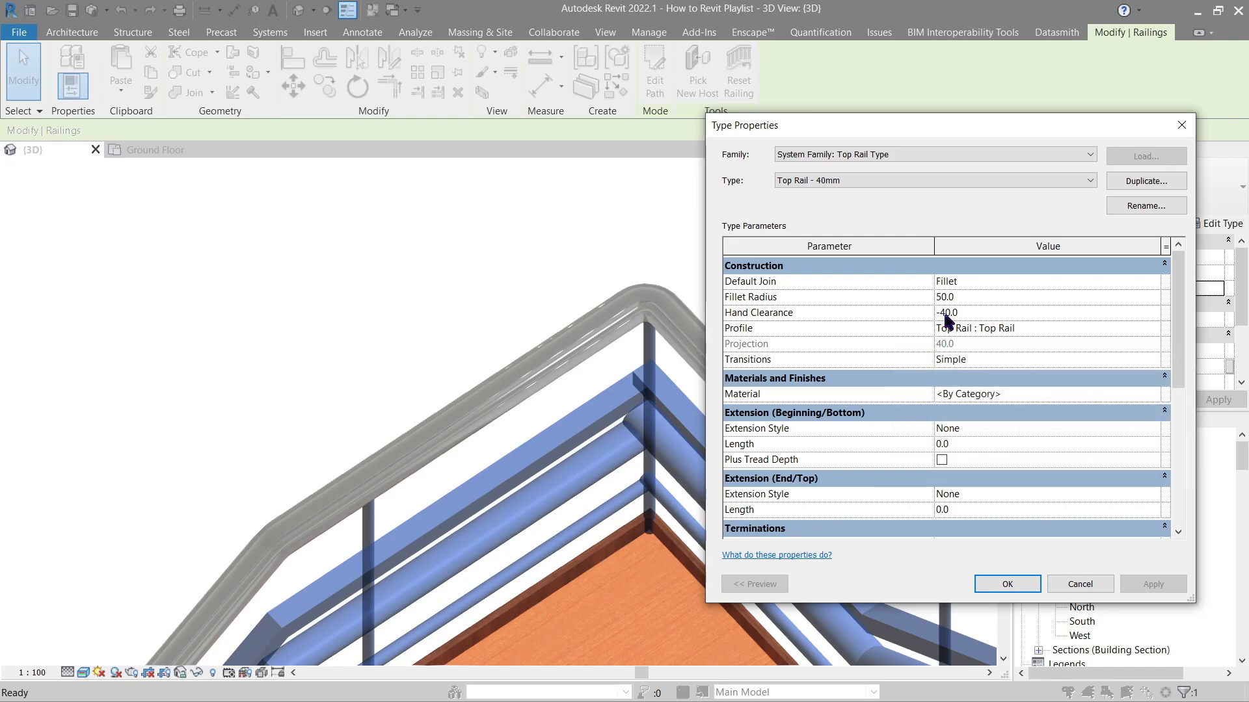
pyautogui.click(1023, 589)
# - Confirm the railing type, then move the railing to a new position beside the stair
pyautogui.click(1006, 586)
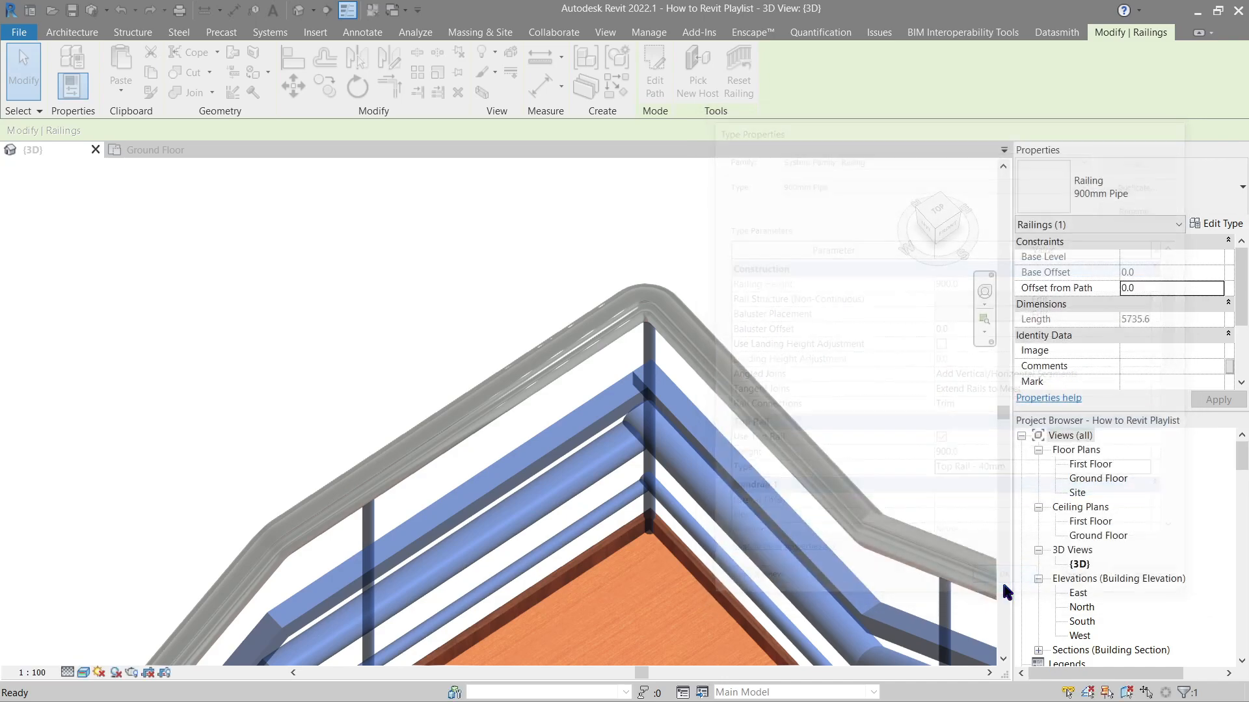
pyautogui.press('Escape')
pyautogui.click(932, 229)
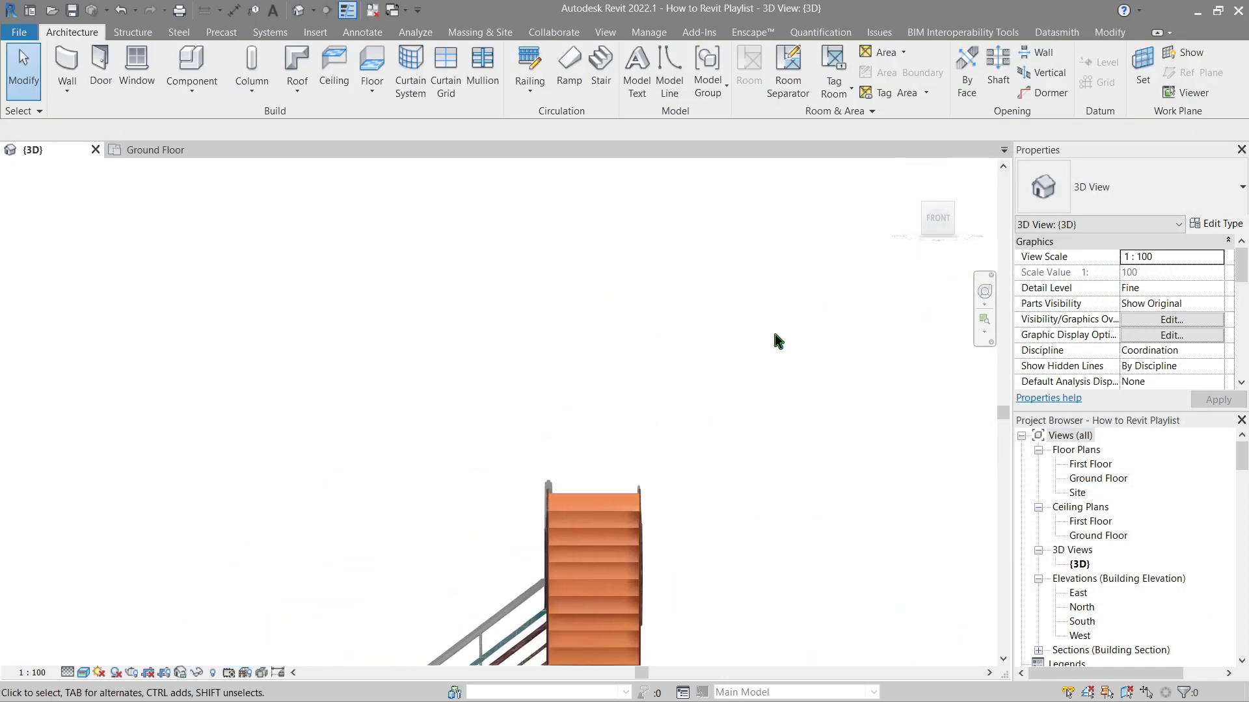
pyautogui.keyDown('shift'); pyautogui.moveTo(635, 290); pyautogui.dragTo(752, 323, button='middle'); pyautogui.keyUp('shift')
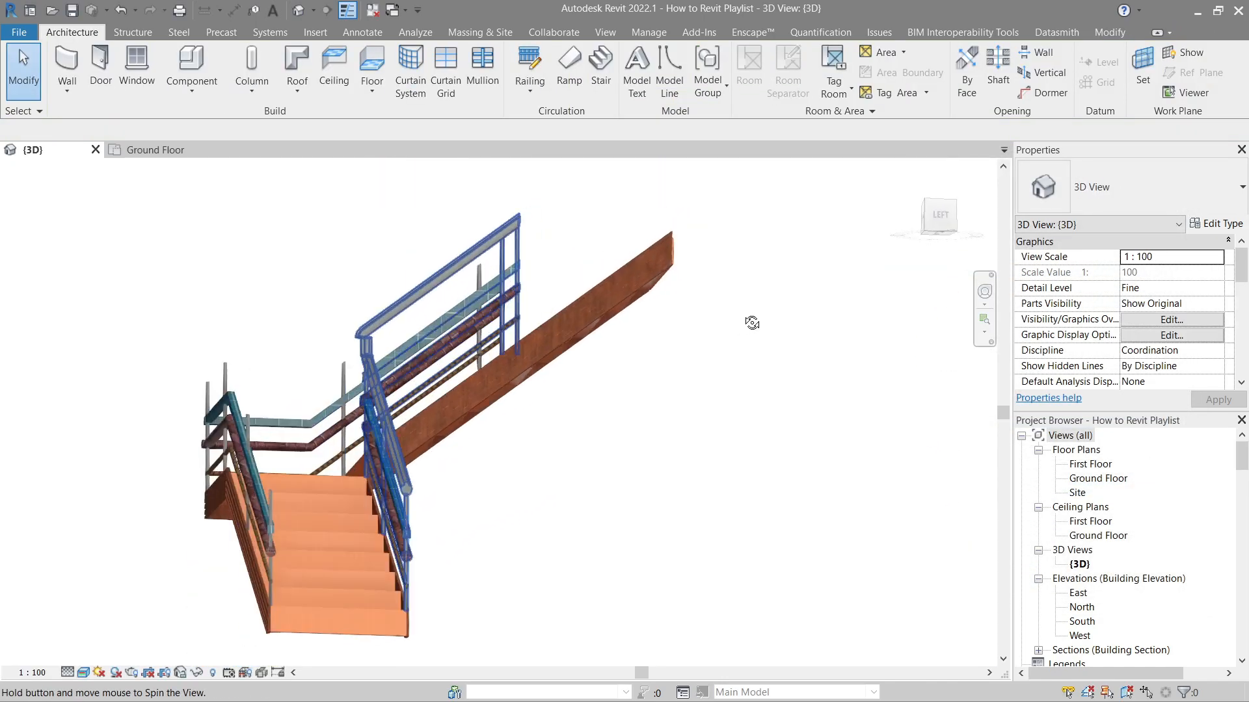
pyautogui.scroll(-2, 432, 460)
pyautogui.scroll(5, 338, 542)
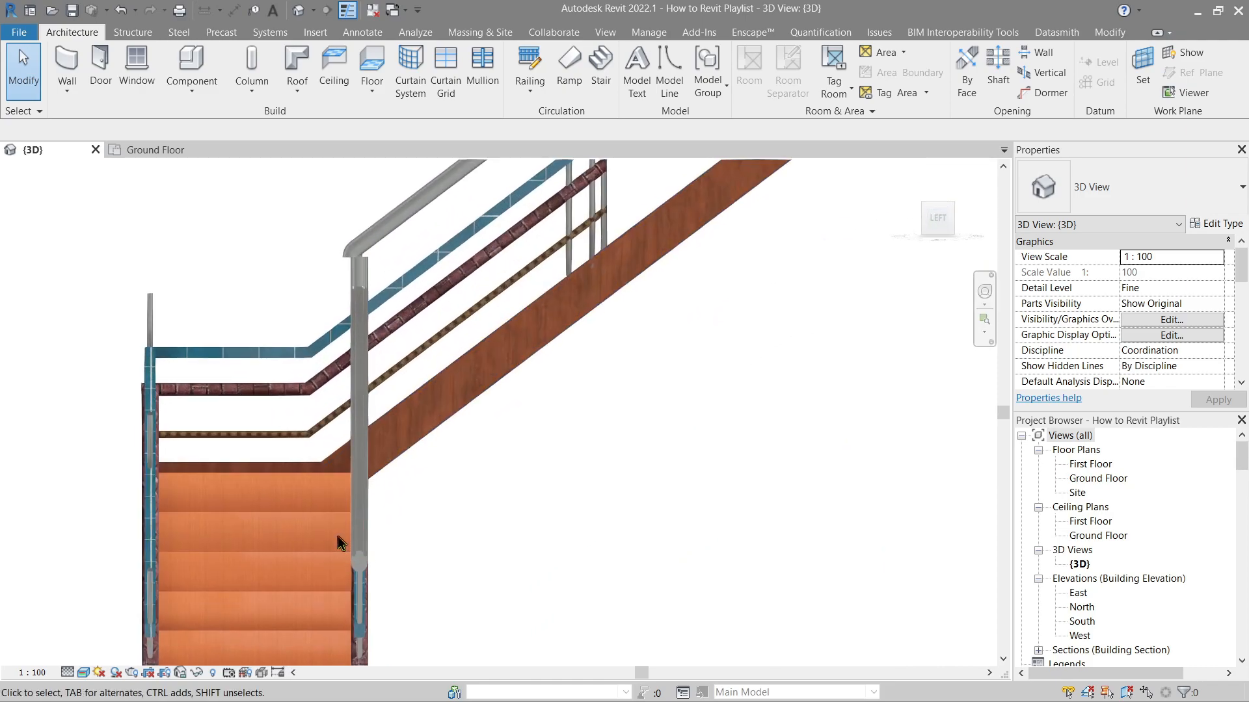
pyautogui.moveTo(338, 543); pyautogui.dragTo(507, 482, button='middle')
pyautogui.click(377, 386)
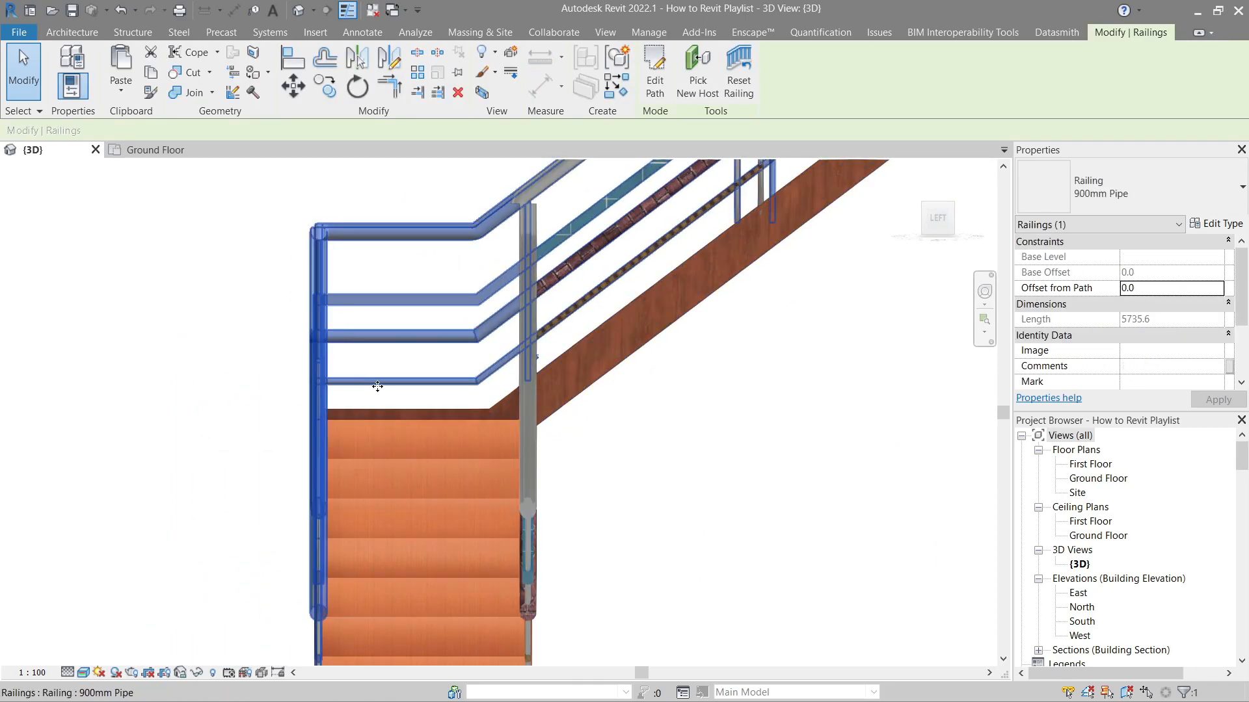
pyautogui.click(354, 357)
pyautogui.press('Escape')
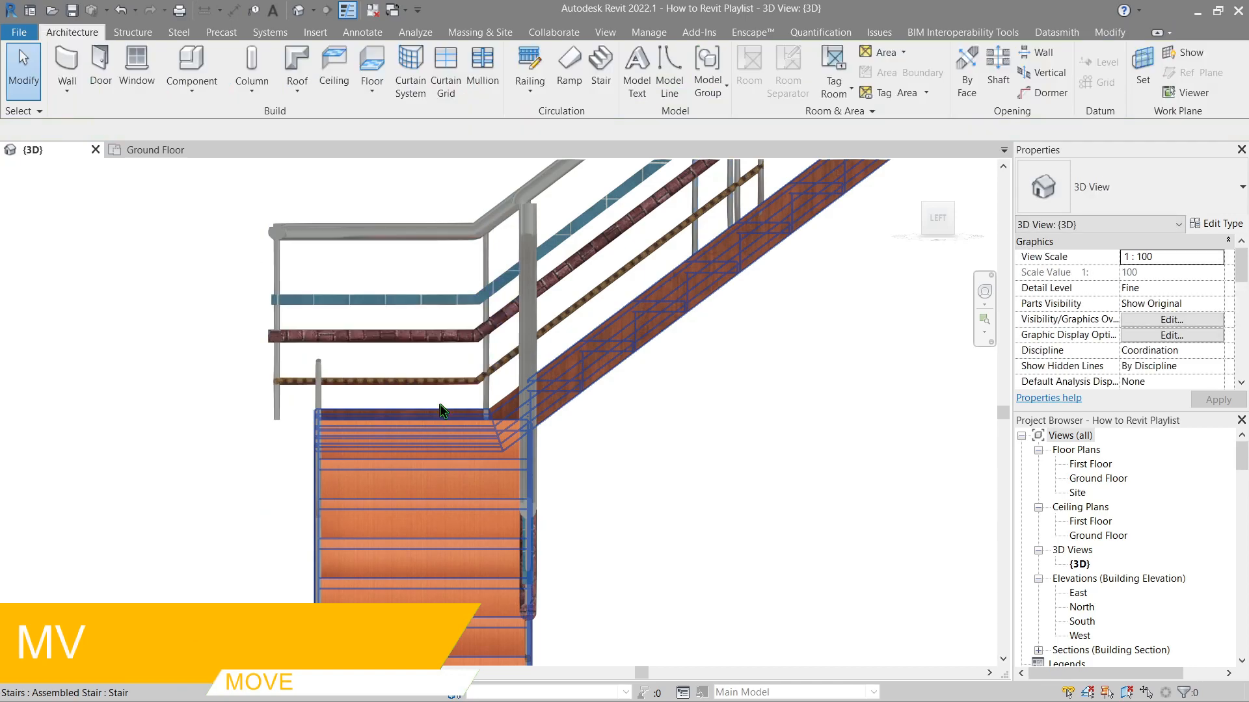
pyautogui.scroll(2, 394, 464)
pyautogui.scroll(3, 433, 412)
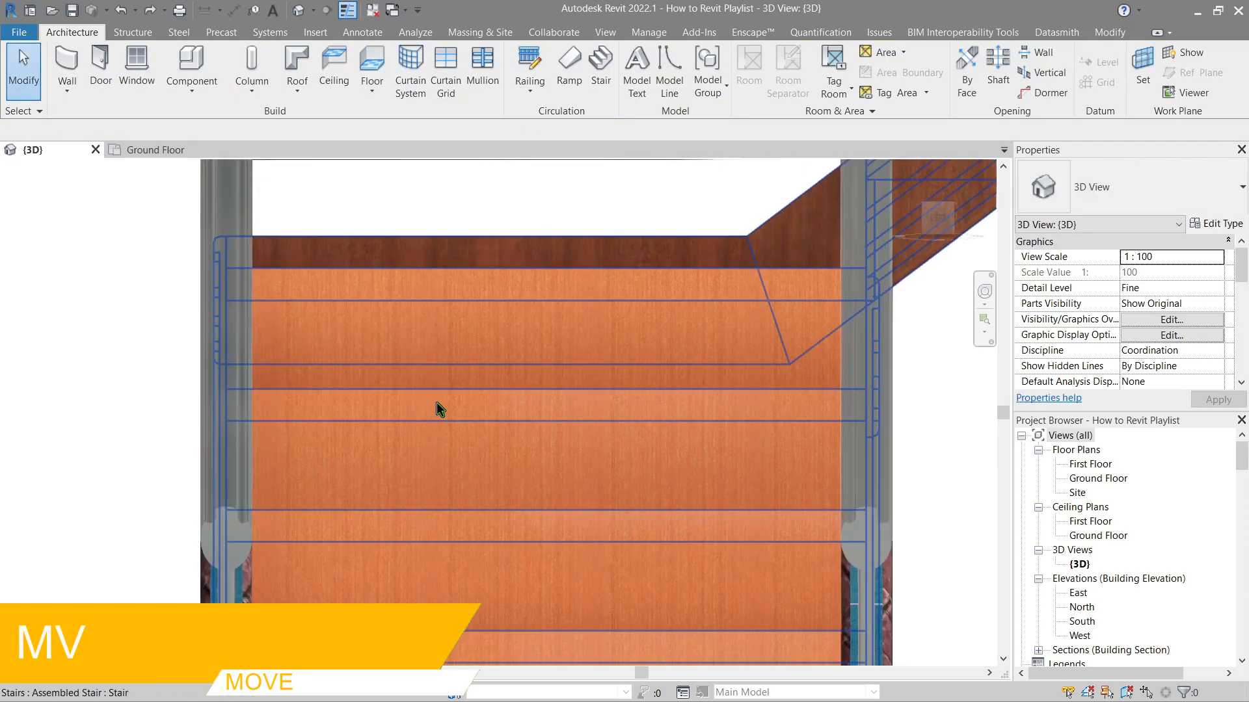
pyautogui.scroll(2, 369, 418)
# - Try top rail hand clearances of -100 and 100, then return it to -40 and confirm
pyautogui.click(214, 460)
pyautogui.click(1217, 223)
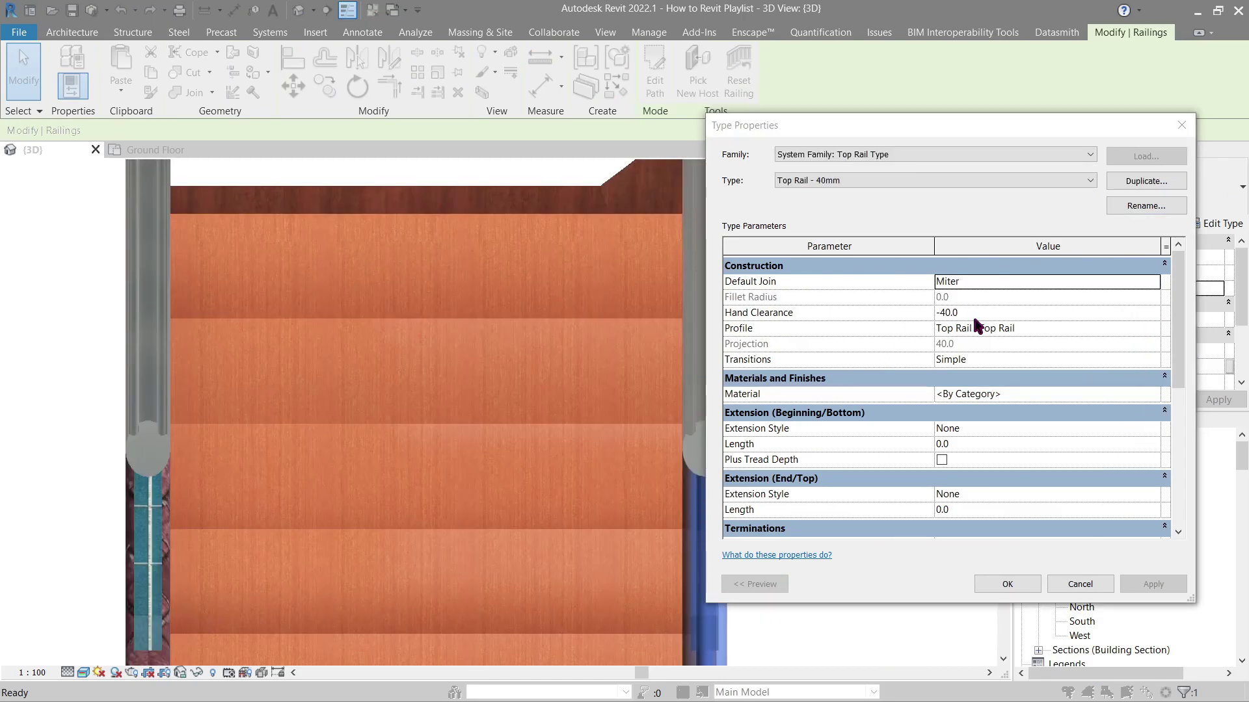
pyautogui.click(973, 318)
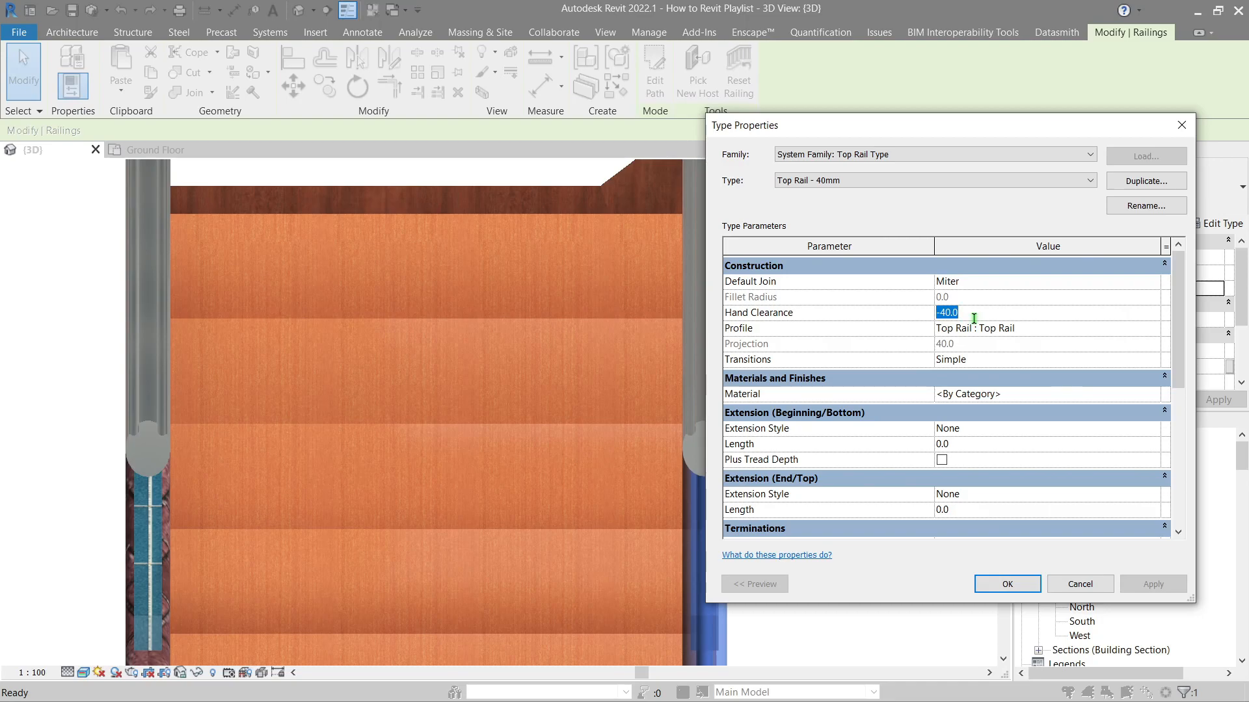
pyautogui.write('-')
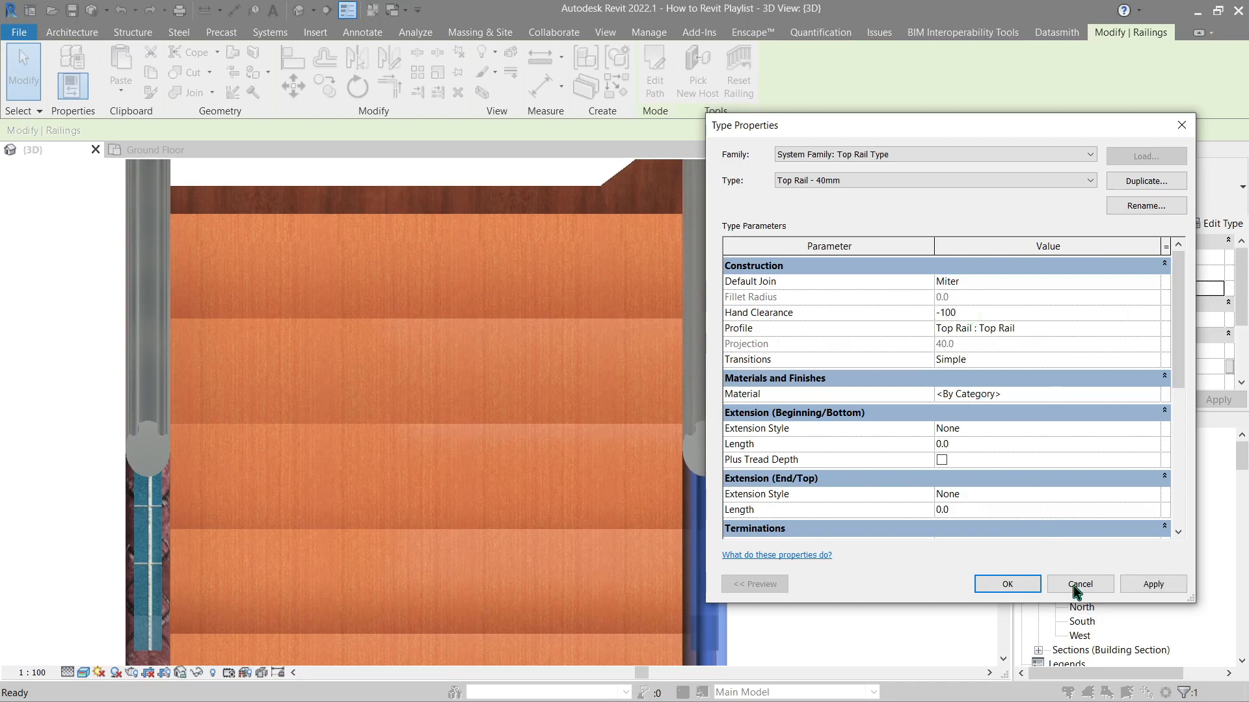
pyautogui.click(1148, 587)
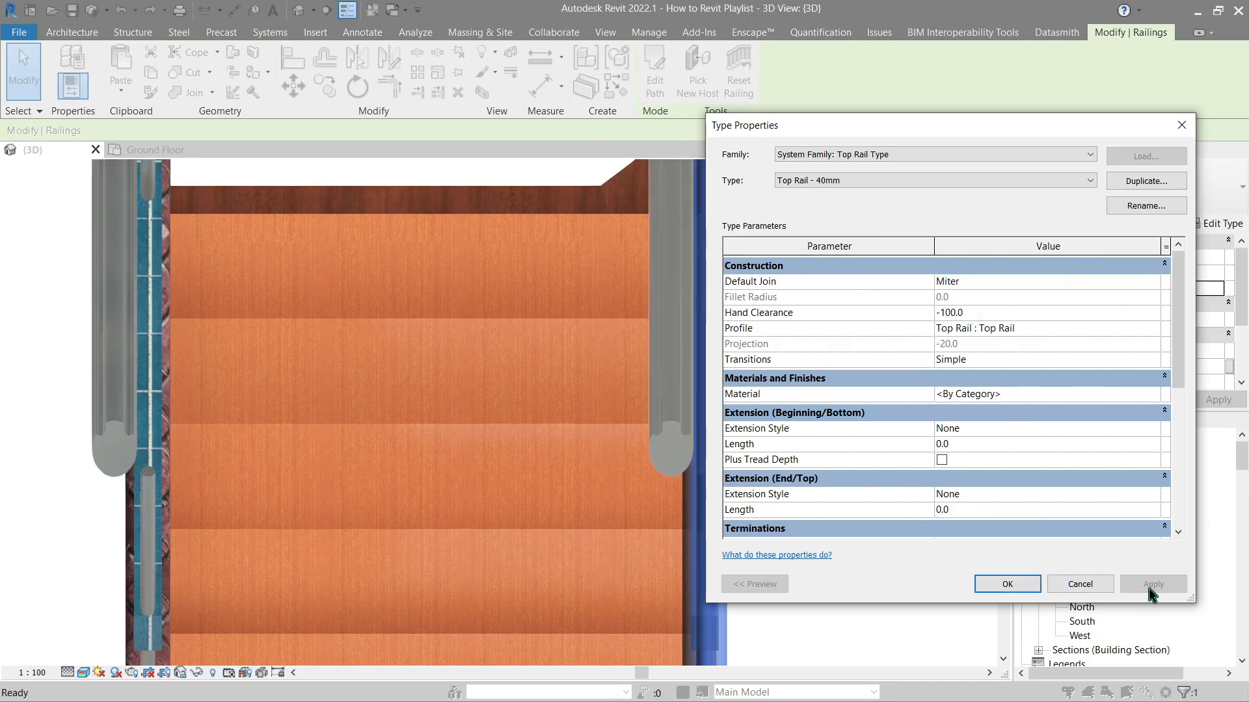
pyautogui.click(1020, 317)
pyautogui.write('1')
pyautogui.write('00')
pyautogui.click(1162, 585)
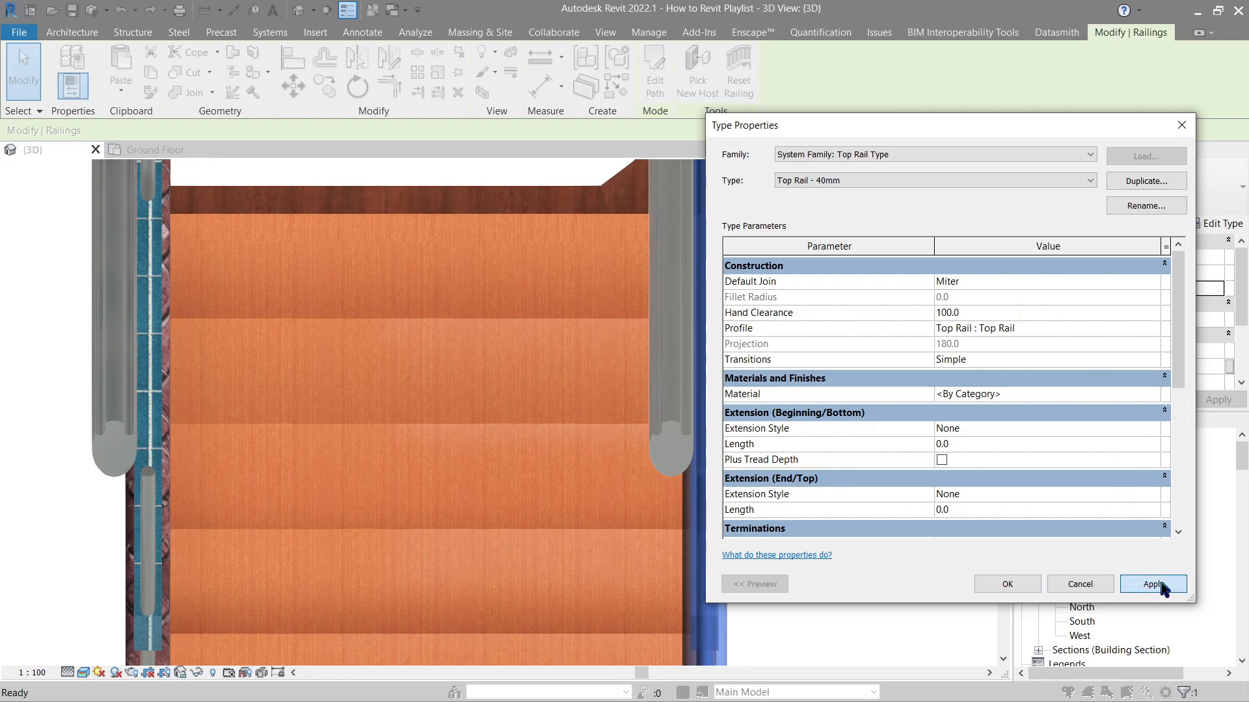
pyautogui.click(1023, 313)
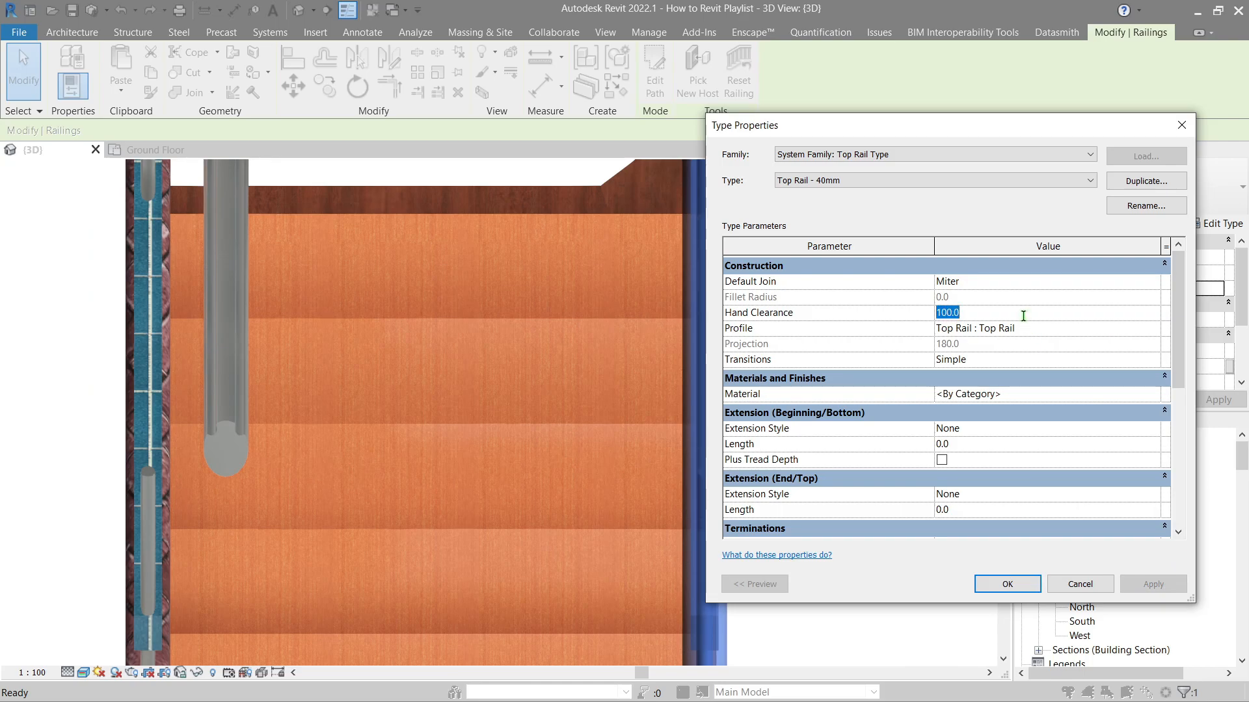
pyautogui.write('-40')
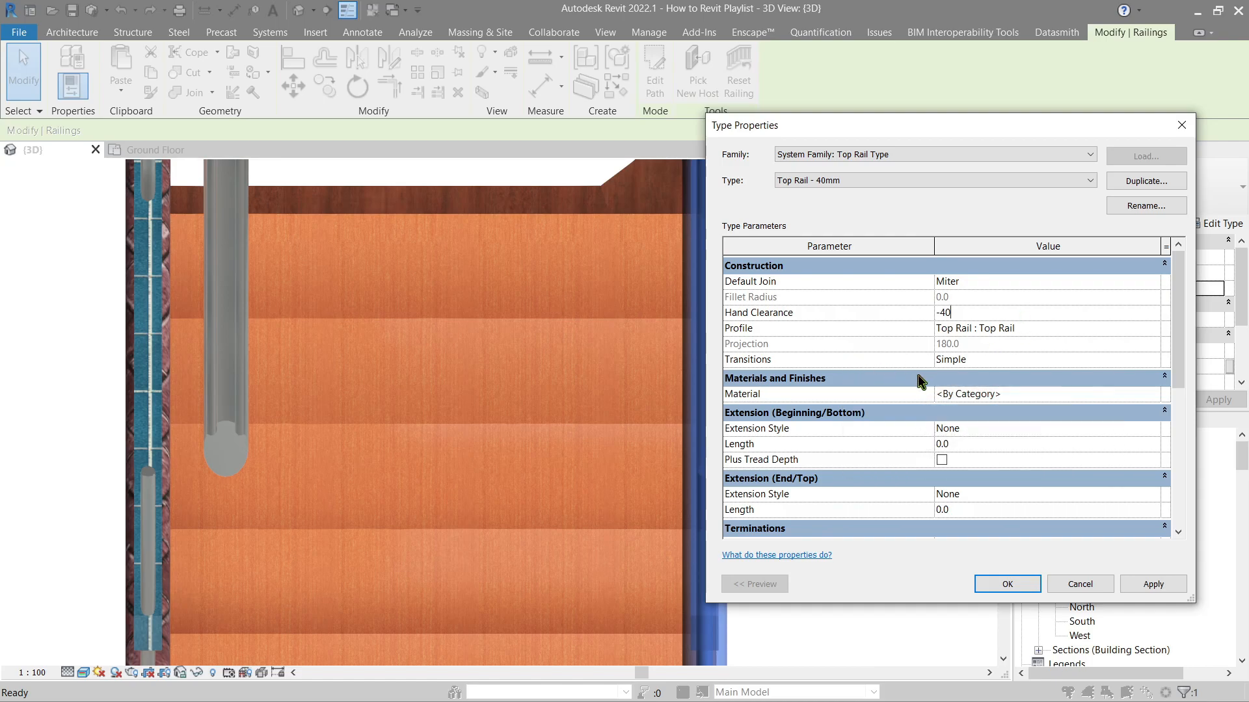
pyautogui.click(1170, 584)
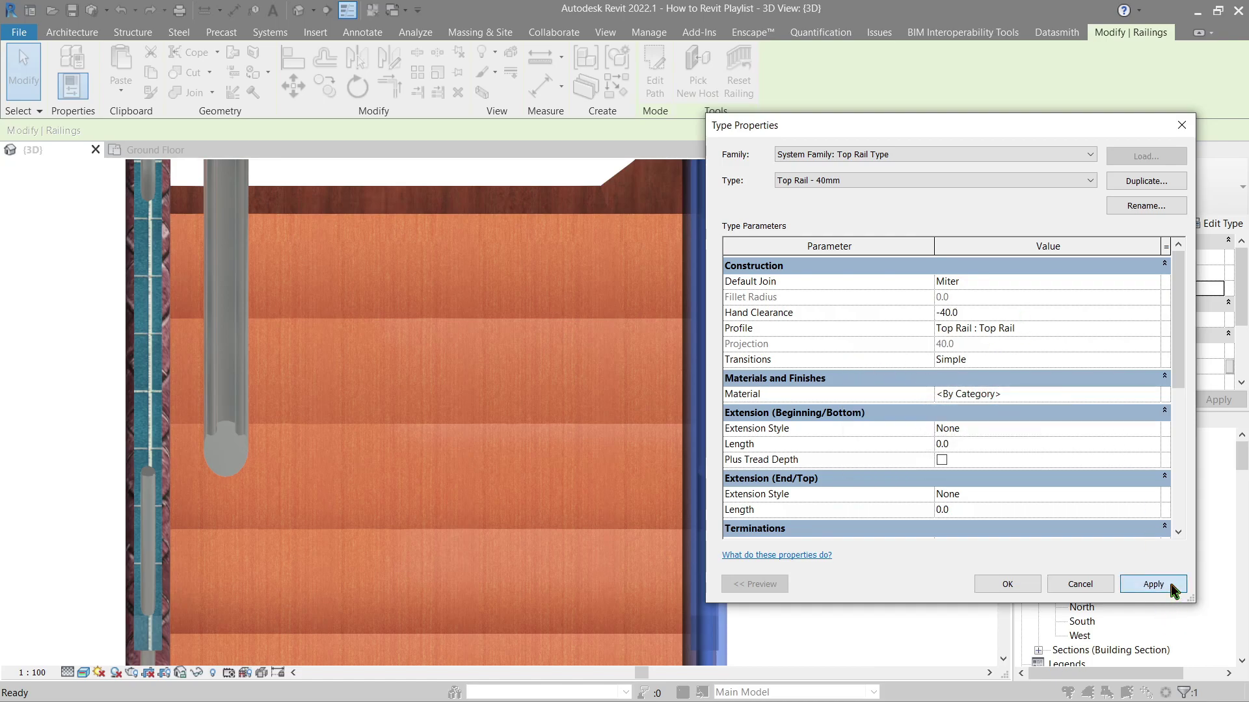
pyautogui.click(1007, 584)
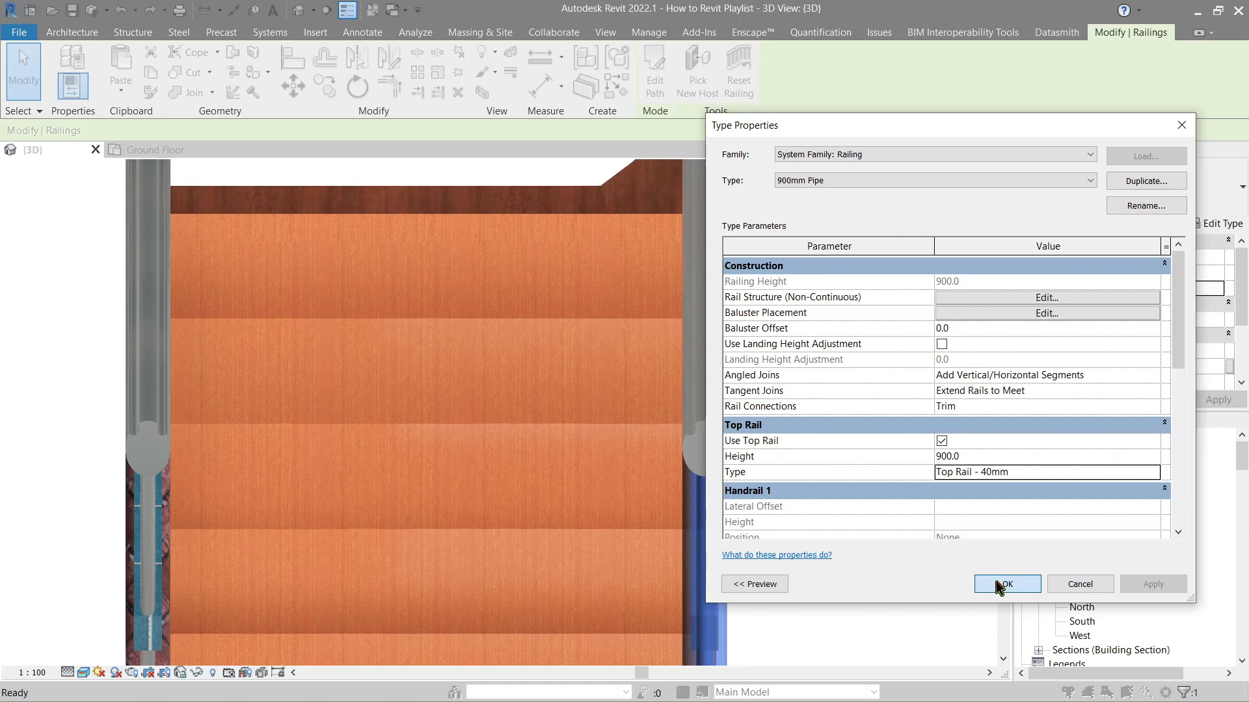
# - Reach the Top Rail - 40mm type settings from the selected railing's Type Properties
pyautogui.click(1006, 584)
pyautogui.moveTo(823, 385)
pyautogui.keyDown('shift'); pyautogui.mouseDown(button='middle')
pyautogui.moveTo(561, 549)
pyautogui.moveTo(558, 358)
pyautogui.moveTo(550, 431)
pyautogui.moveTo(527, 391)
pyautogui.mouseUp(button='middle'); pyautogui.keyUp('shift')
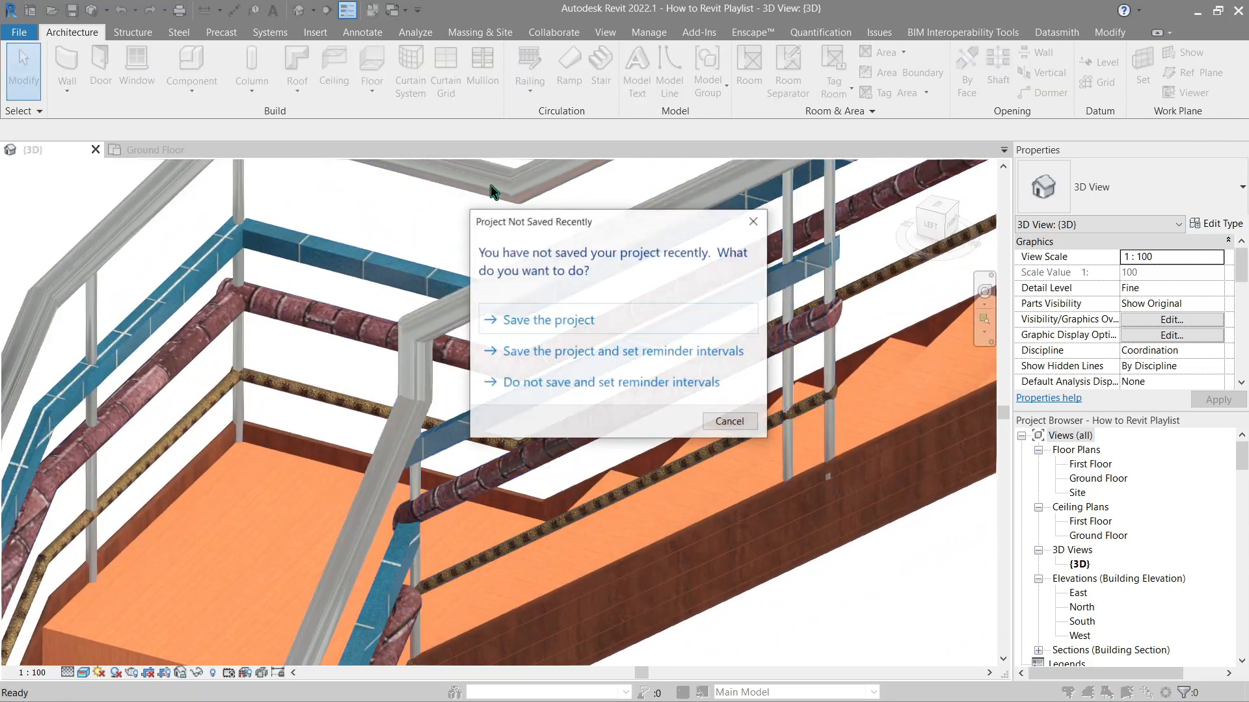
pyautogui.click(754, 230)
pyautogui.click(543, 195)
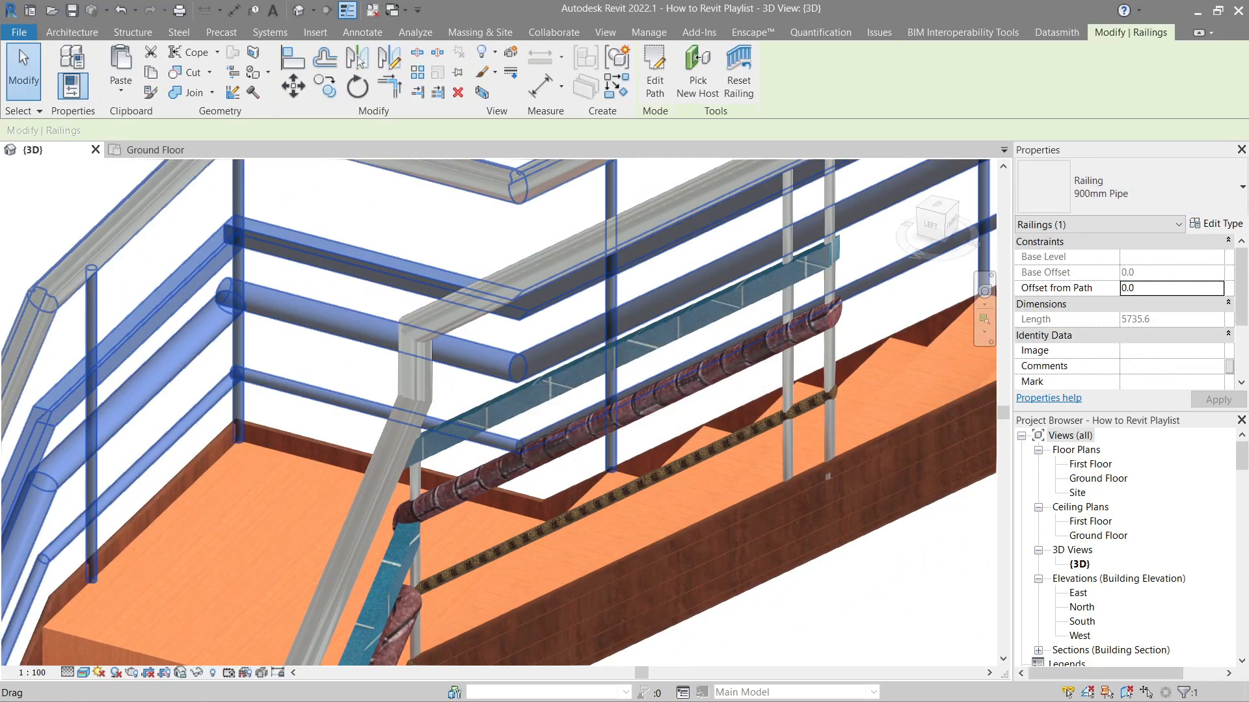
pyautogui.click(1220, 224)
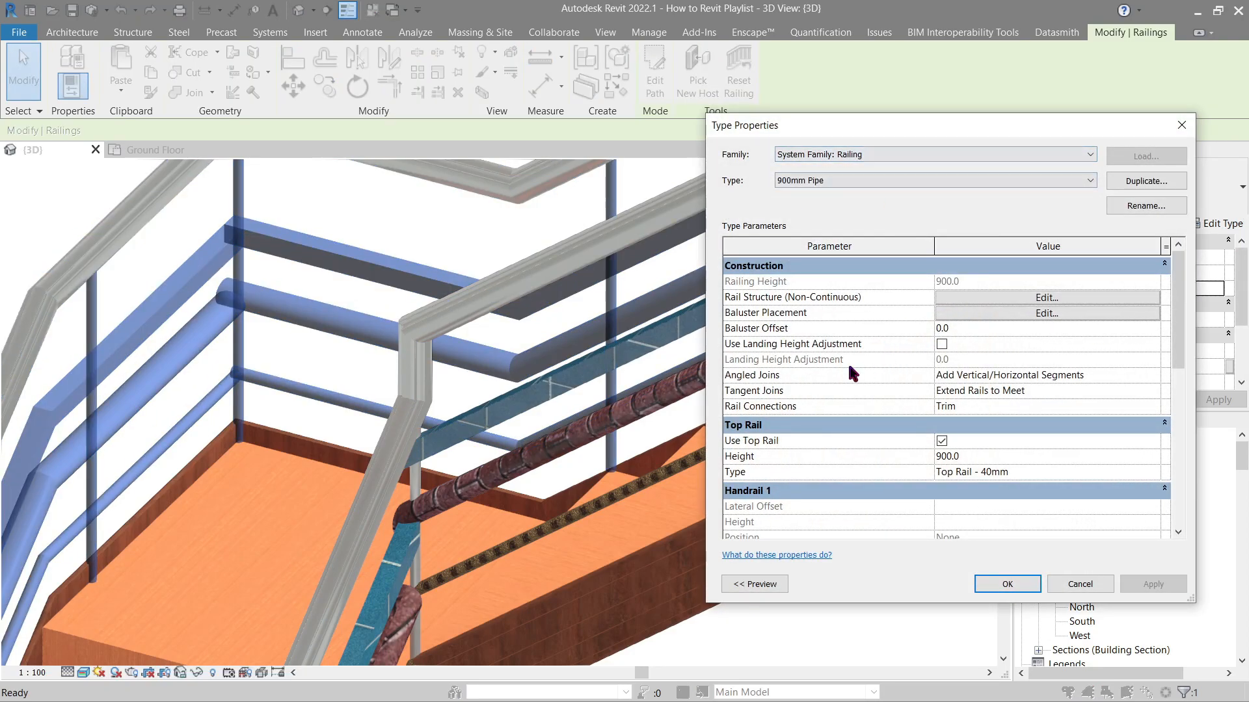
pyautogui.click(1155, 472)
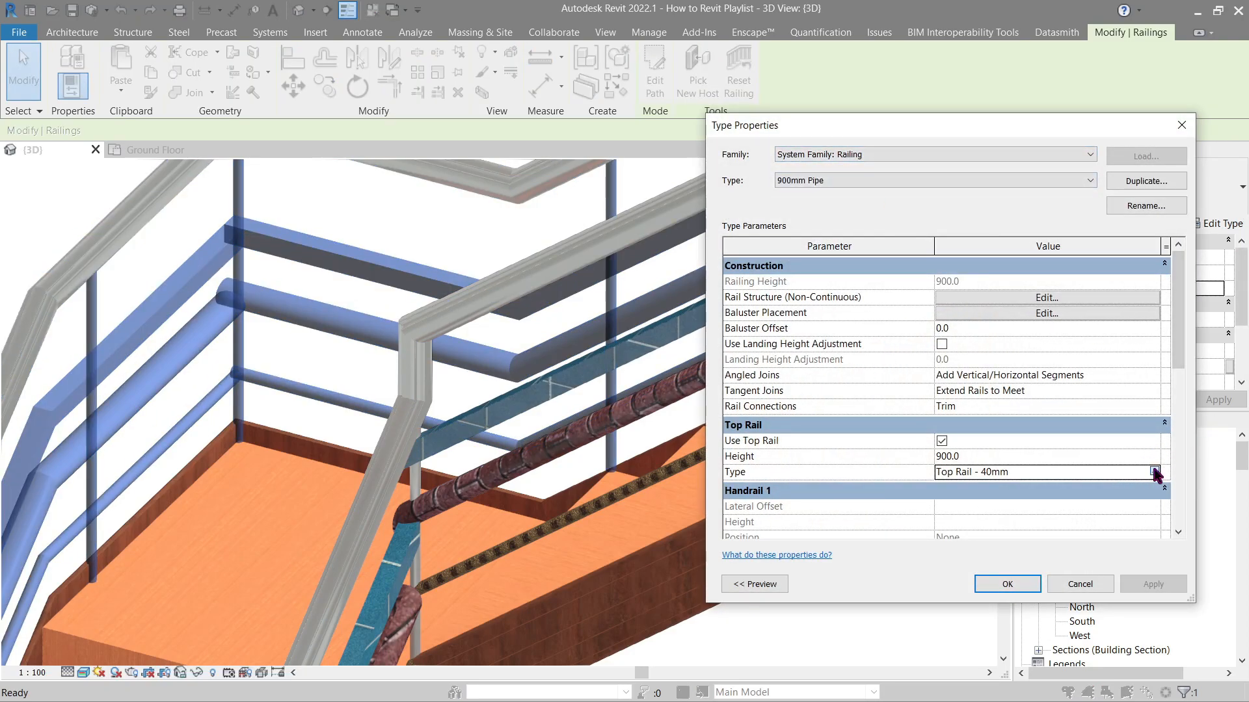
# - Apply Gooseneck transitions, then try None and accept the discontinuous-rail warning
pyautogui.click(1153, 358)
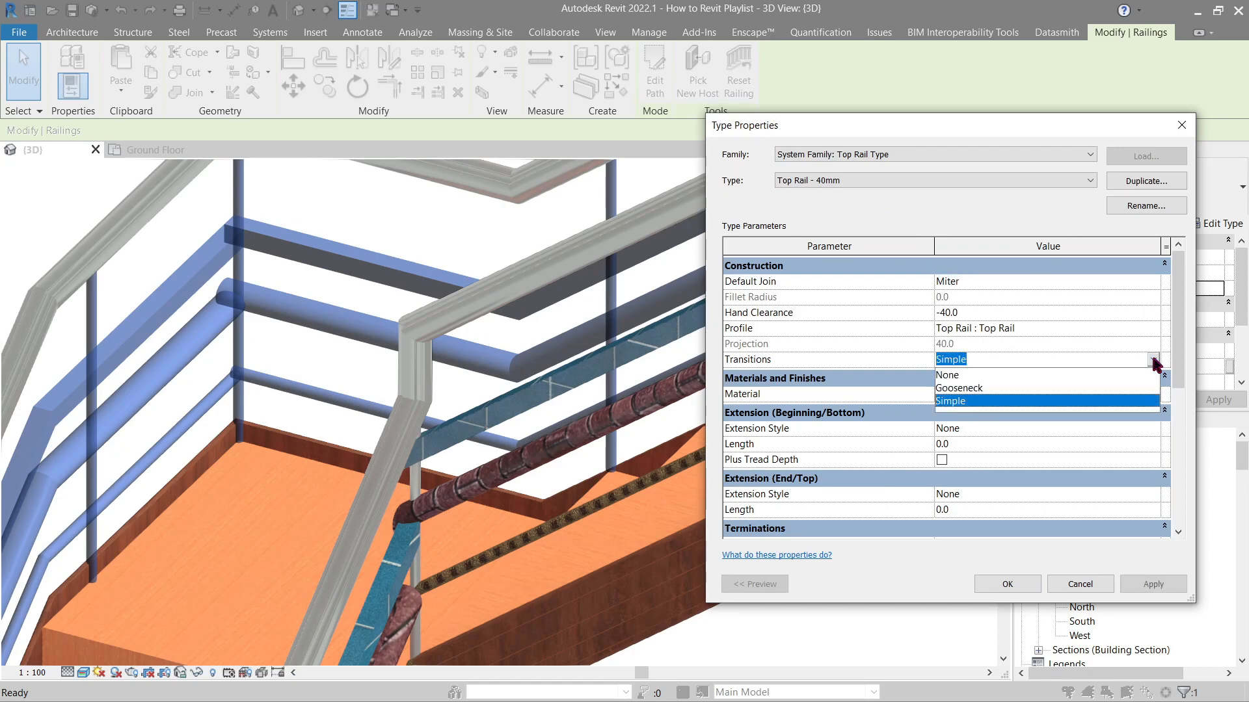
pyautogui.click(1030, 387)
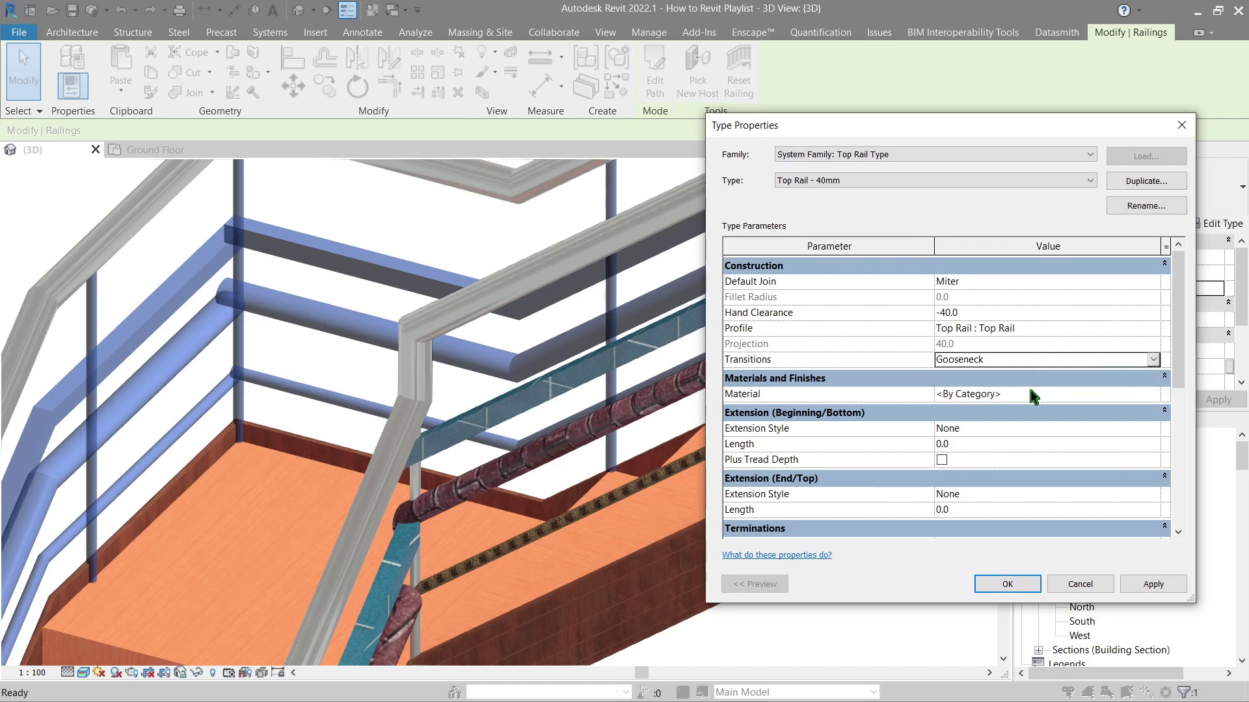
pyautogui.click(1142, 589)
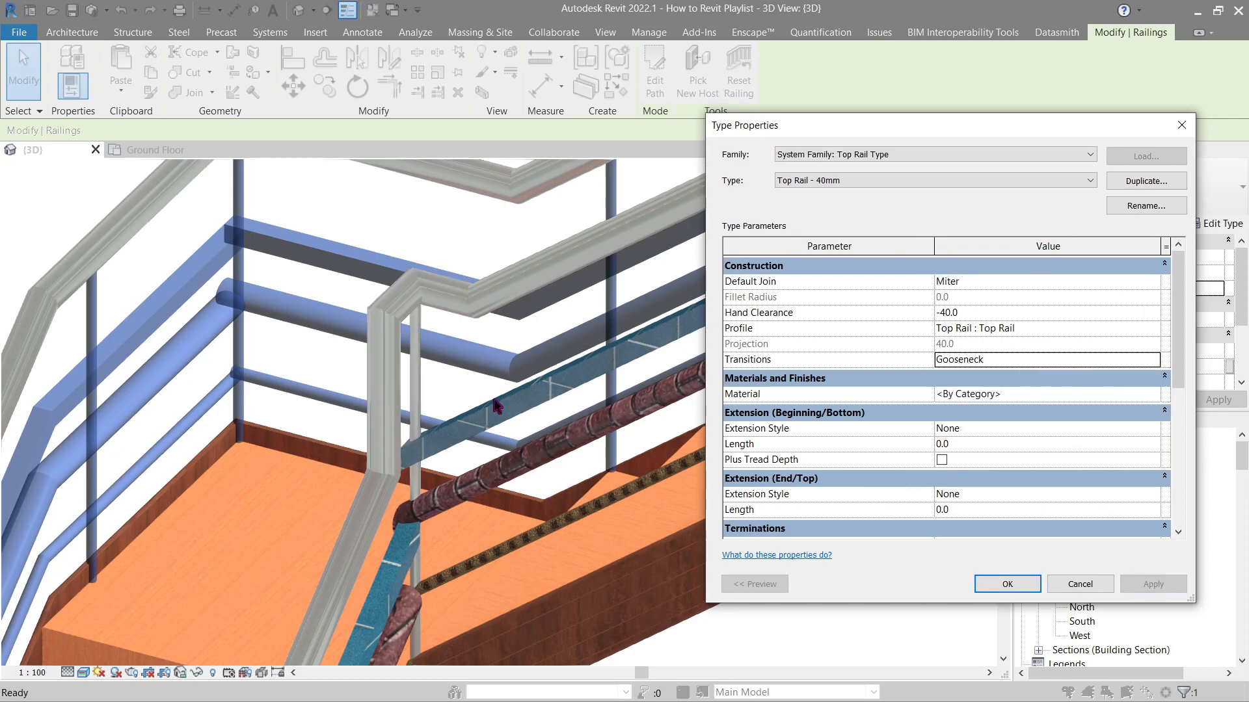
pyautogui.click(1153, 360)
pyautogui.click(1112, 375)
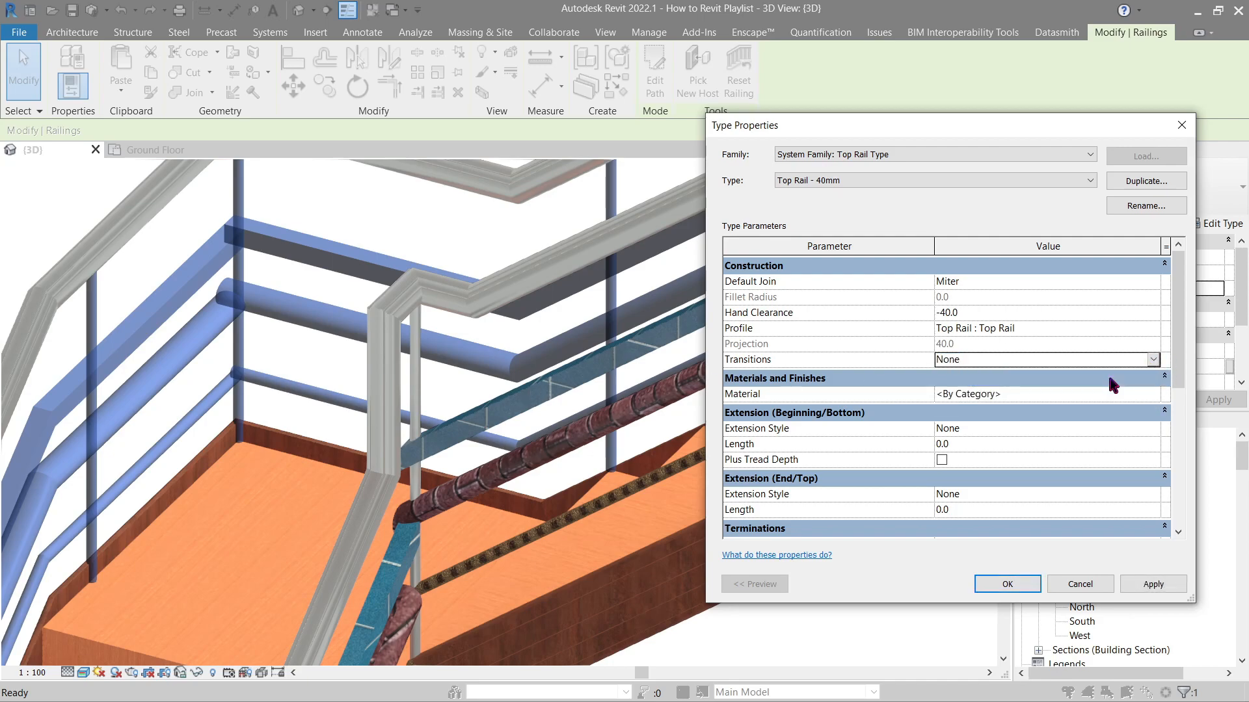
pyautogui.click(1151, 581)
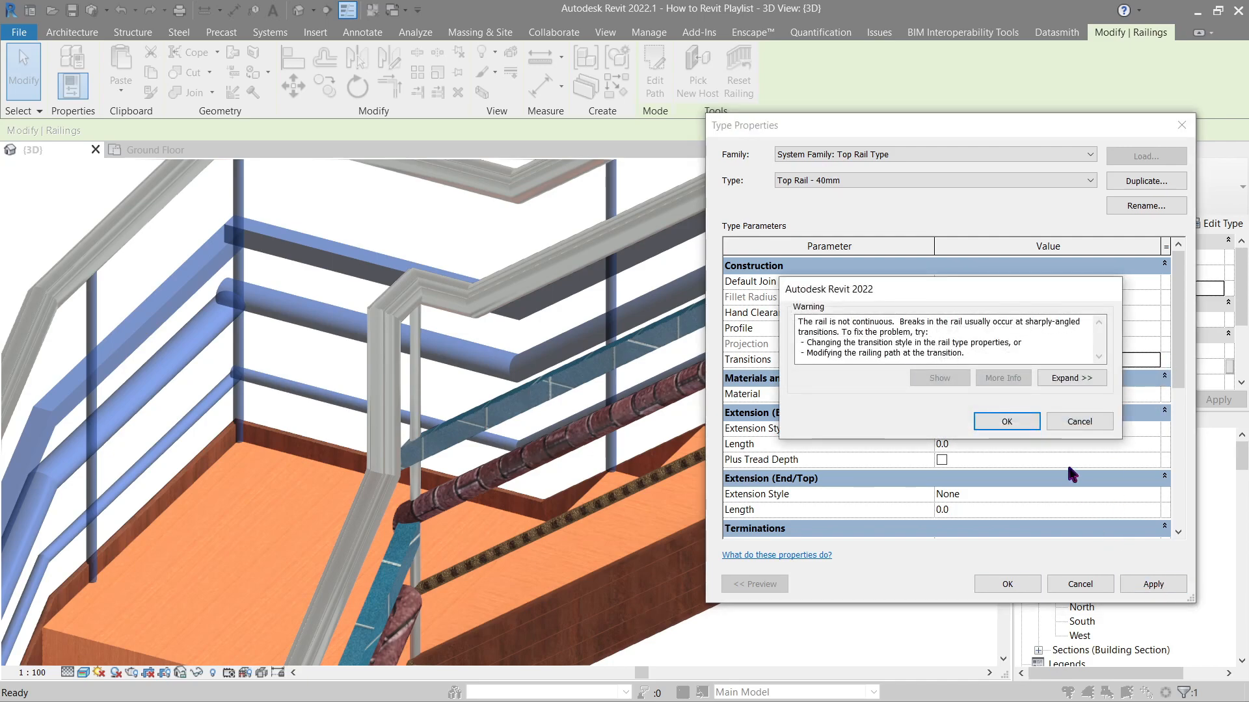
pyautogui.click(1020, 419)
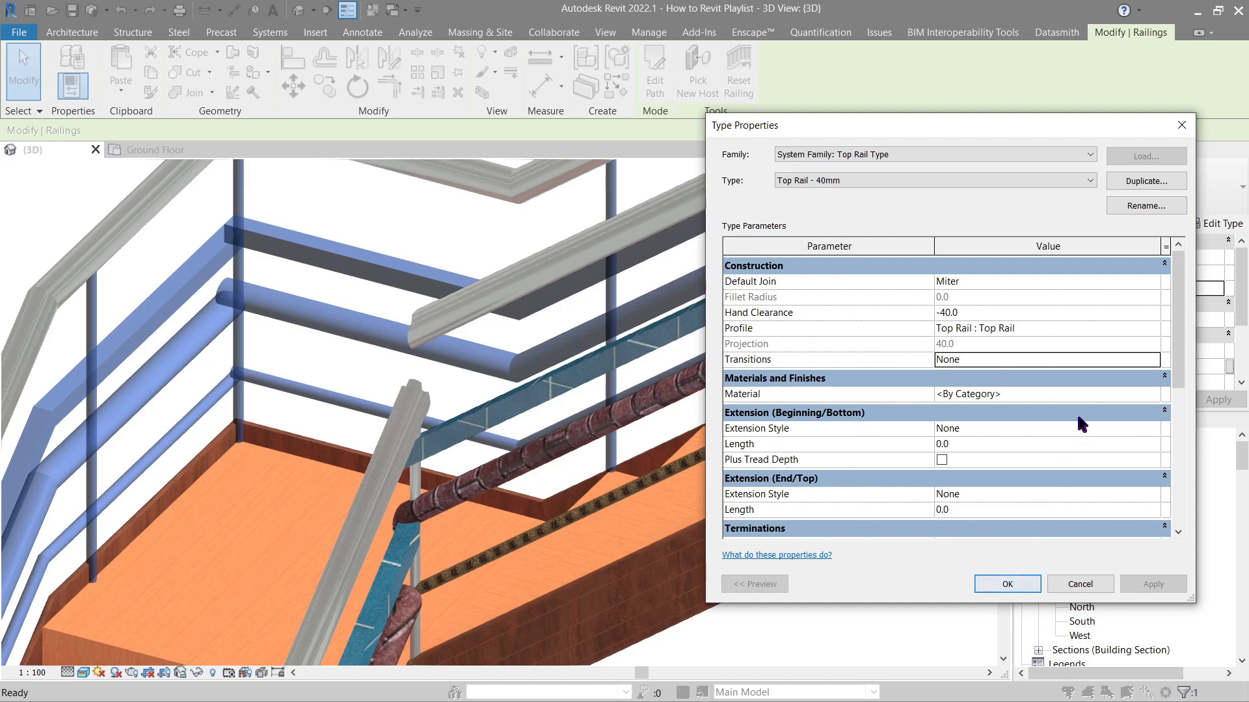
# - Try Simple transitions, then settle on Gooseneck and apply it to the rail
pyautogui.click(1155, 361)
pyautogui.click(1117, 410)
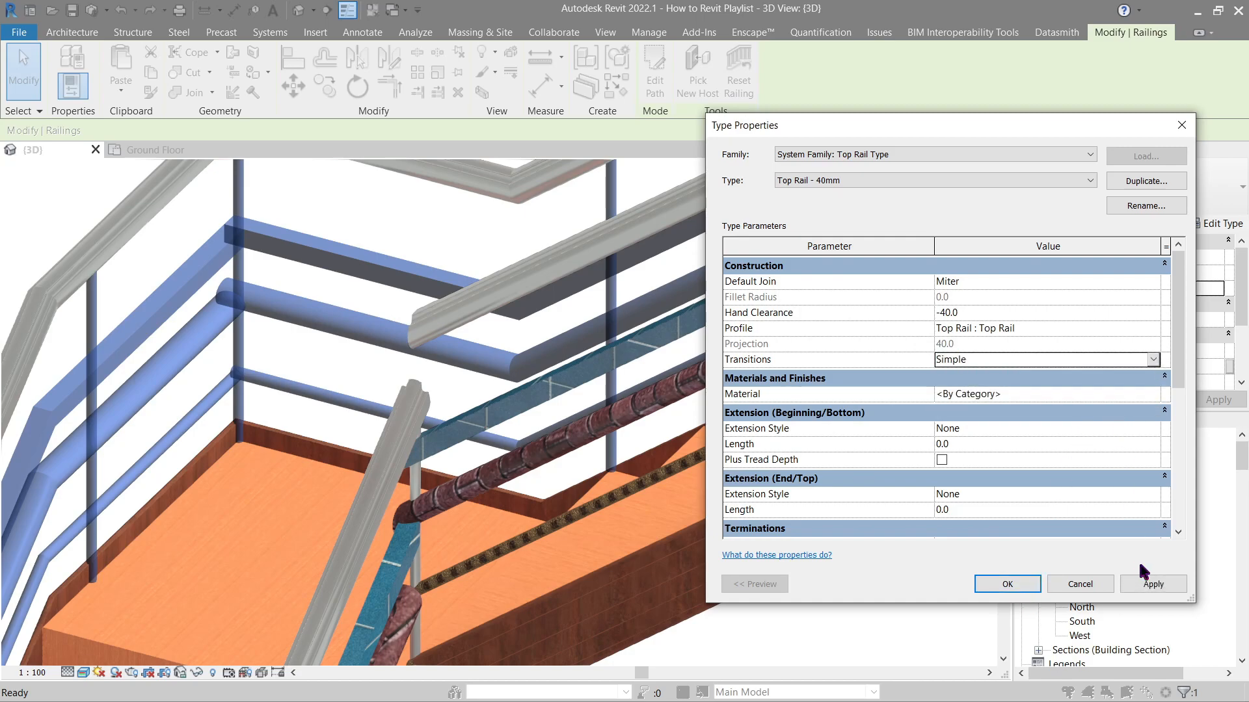
pyautogui.click(1155, 585)
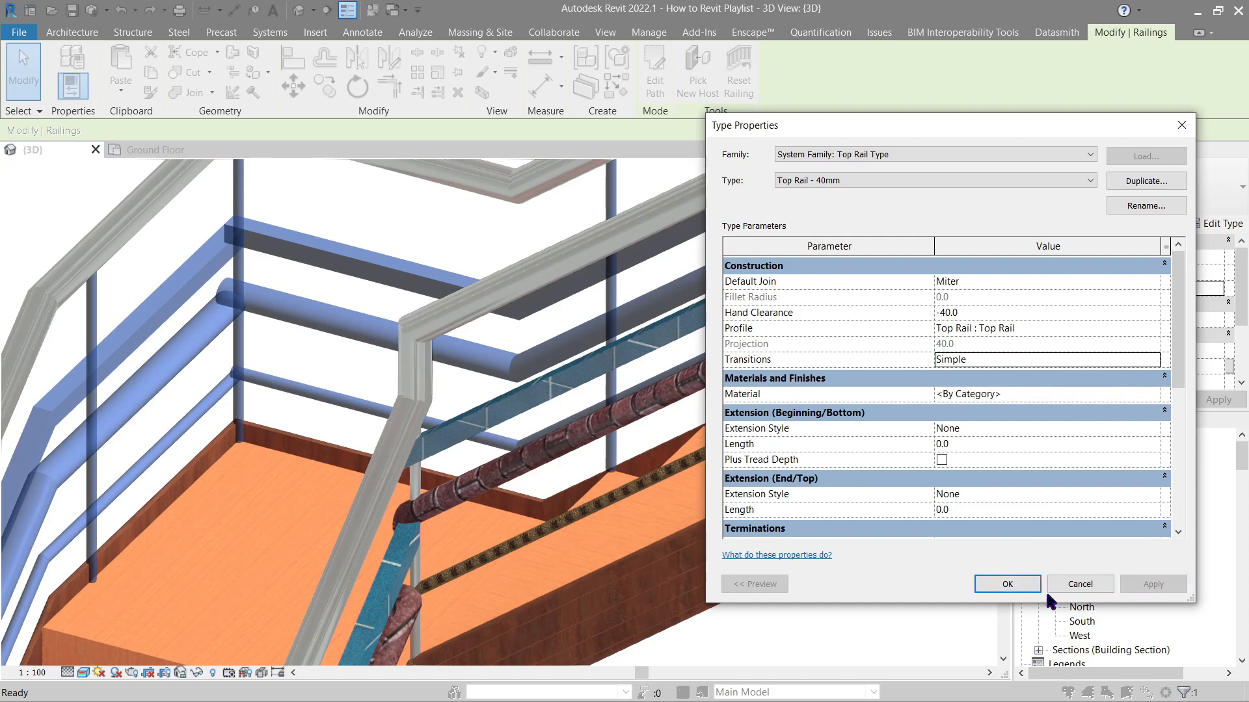
pyautogui.click(1153, 361)
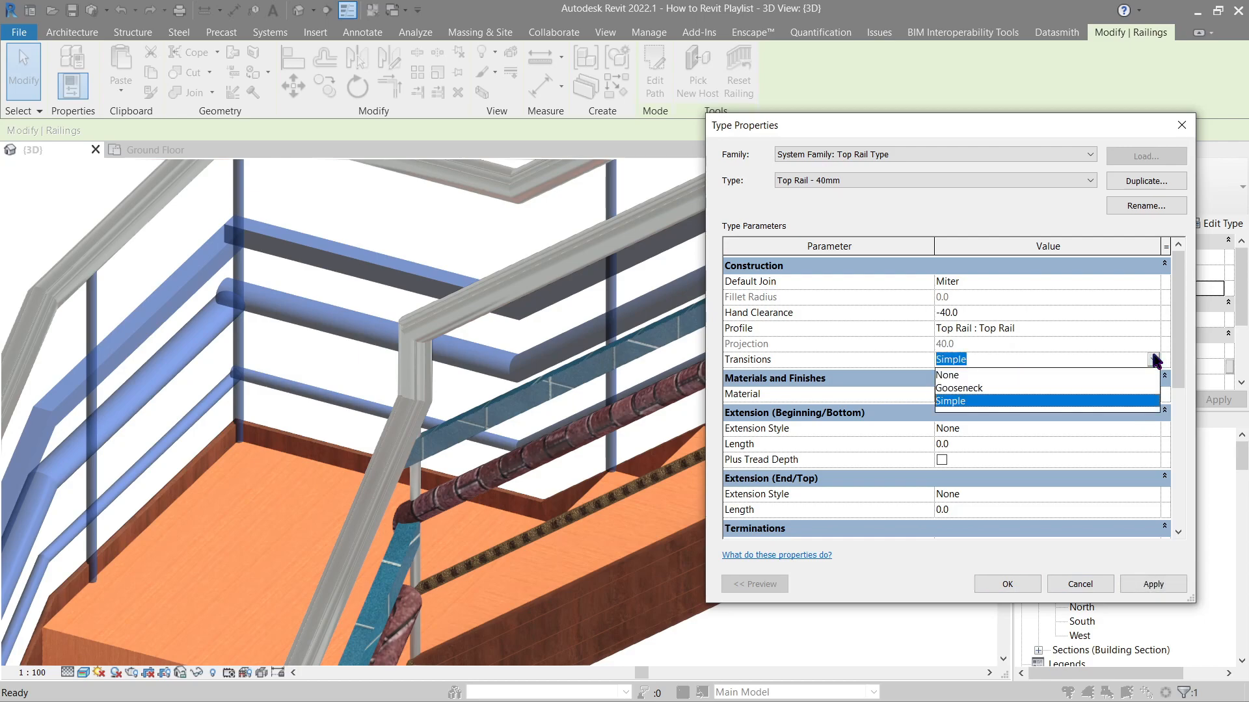
pyautogui.click(1092, 388)
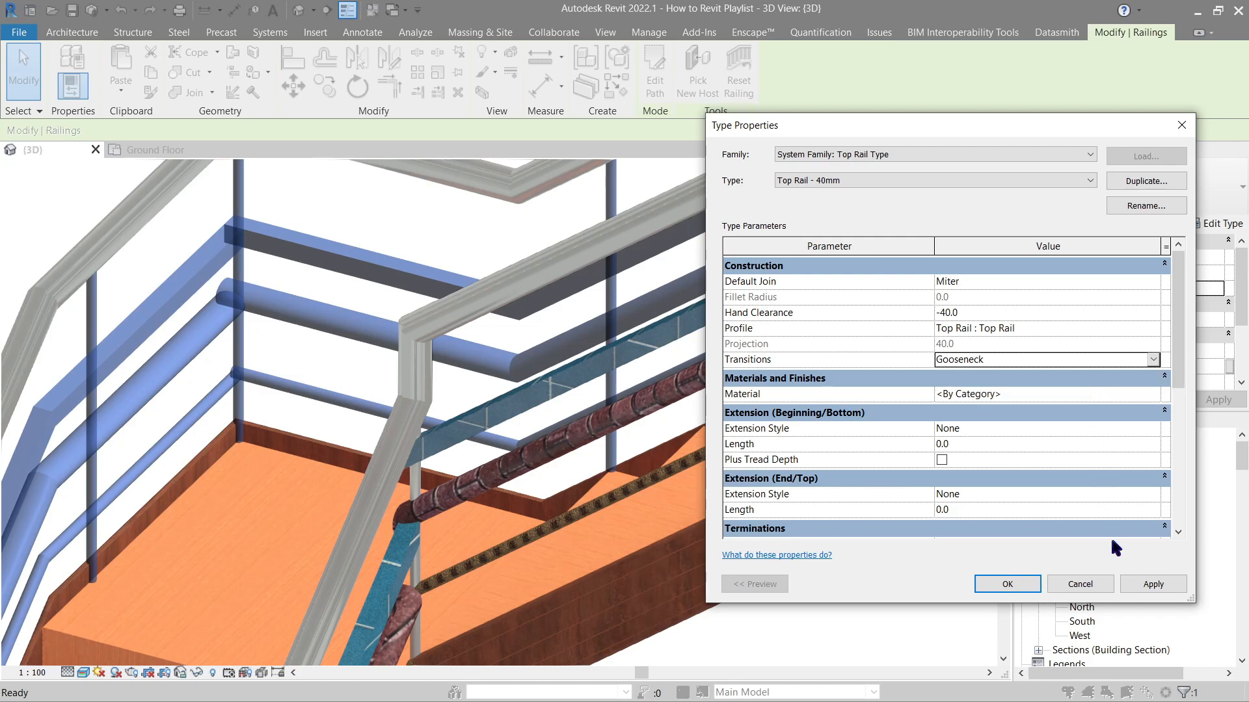
pyautogui.click(1153, 585)
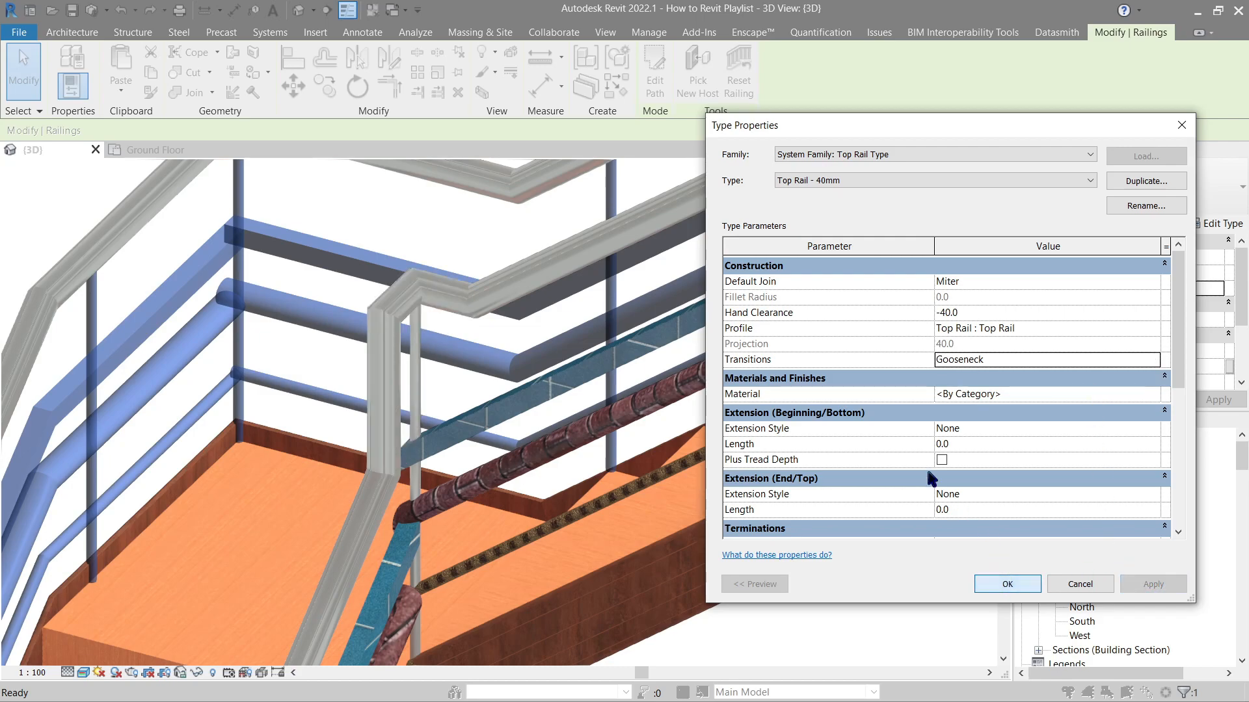
# - Assign Copper from the Material Browser to the Top Rail - 40mm type and close Type Properties
pyautogui.click(1159, 394)
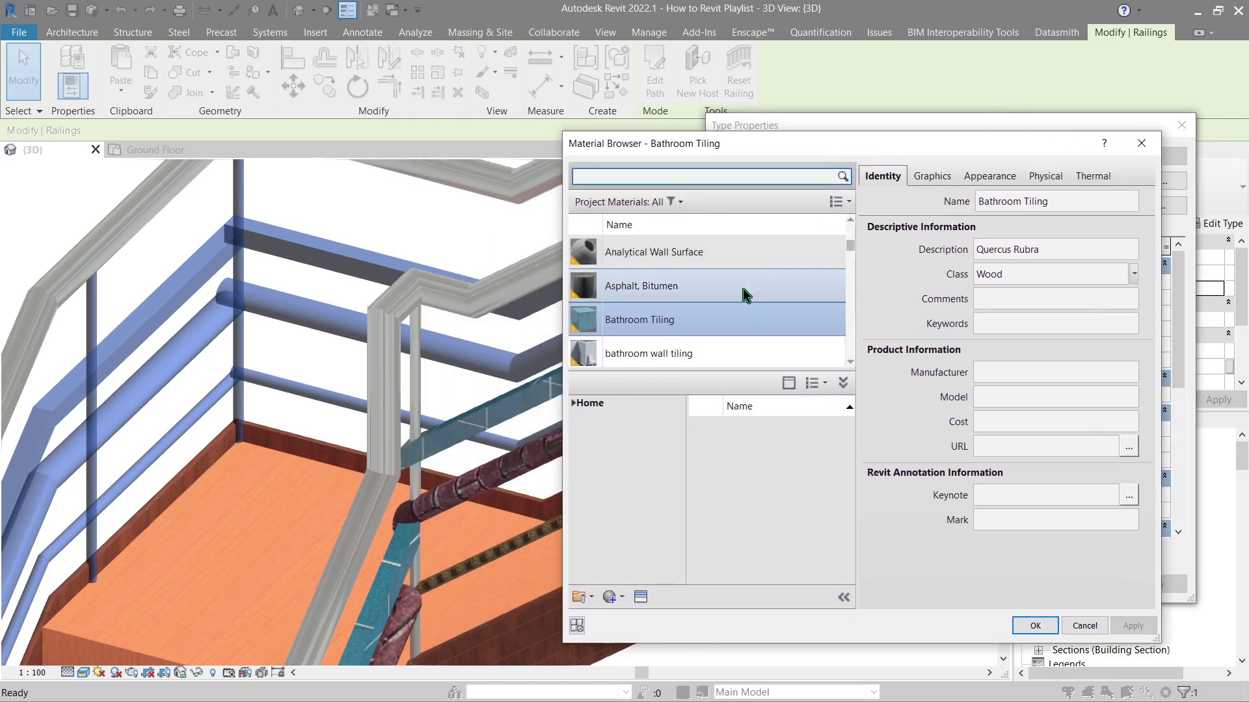
pyautogui.click(740, 292)
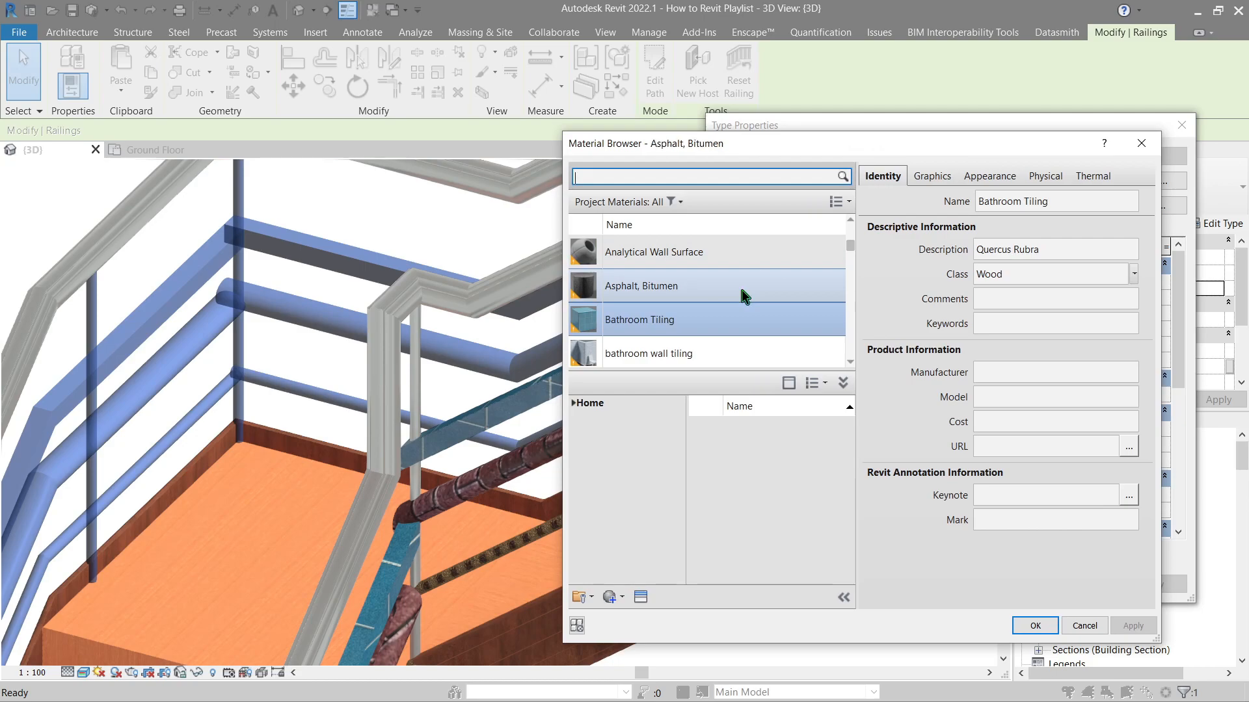
pyautogui.scroll(3, 743, 311)
pyautogui.scroll(3, 743, 311)
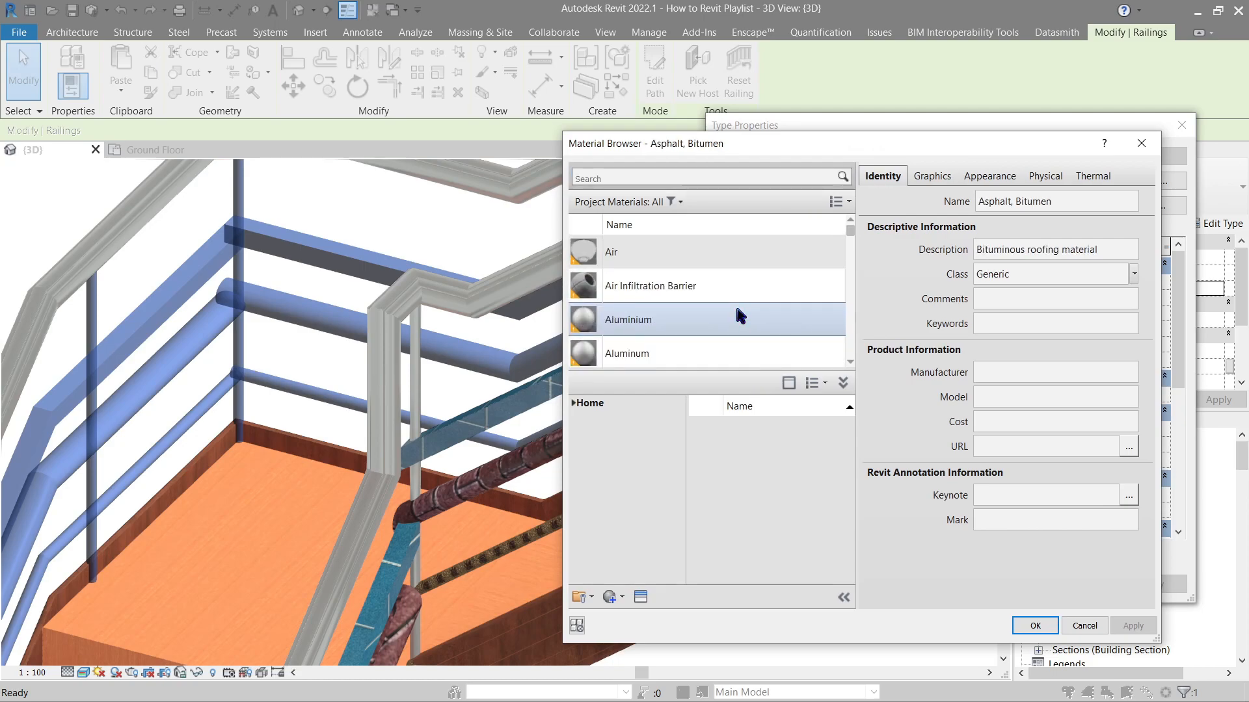
pyautogui.scroll(-1, 742, 314)
pyautogui.scroll(-5, 742, 316)
pyautogui.scroll(5, 742, 315)
pyautogui.scroll(1, 741, 315)
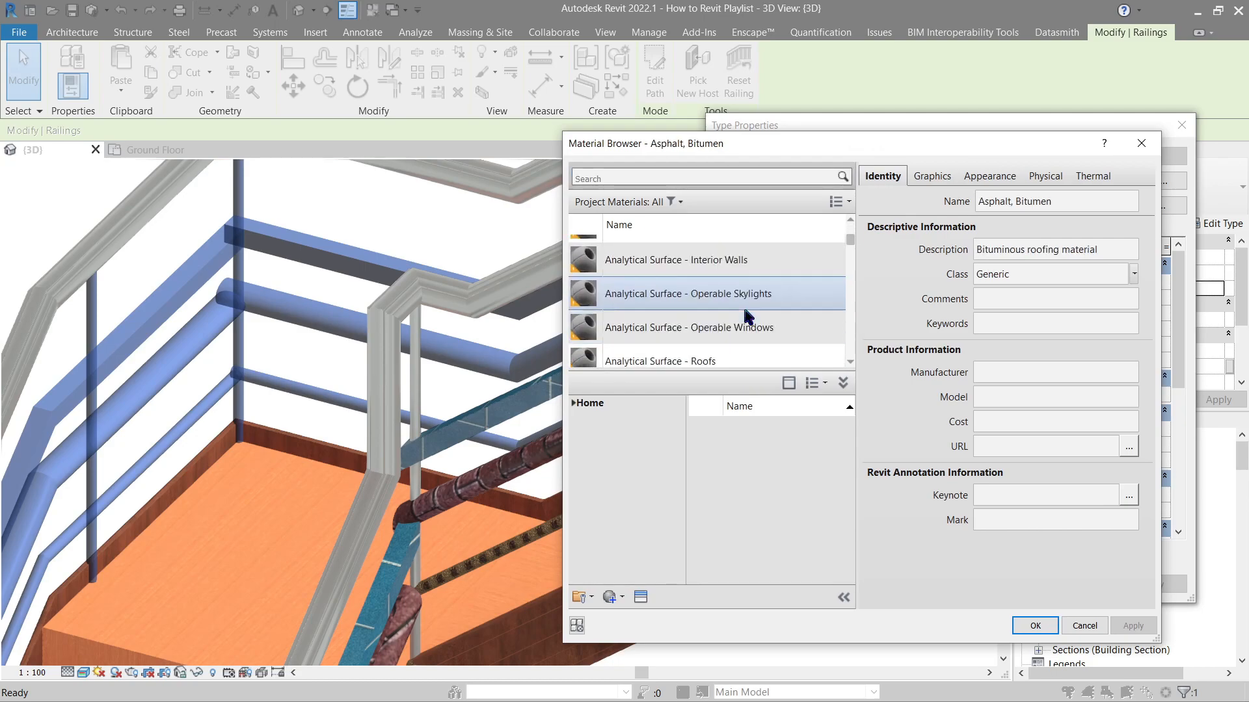
pyautogui.scroll(-3, 722, 327)
pyautogui.scroll(-3, 697, 332)
pyautogui.click(702, 309)
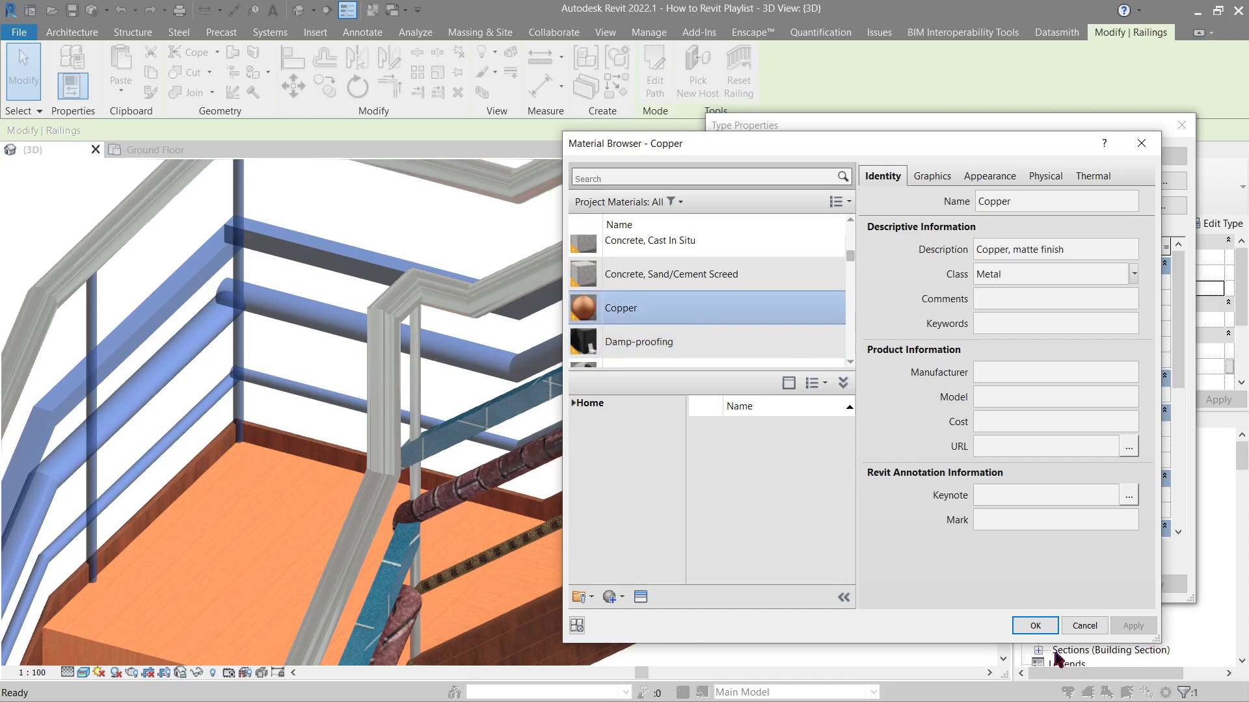
pyautogui.click(1035, 625)
pyautogui.click(1154, 585)
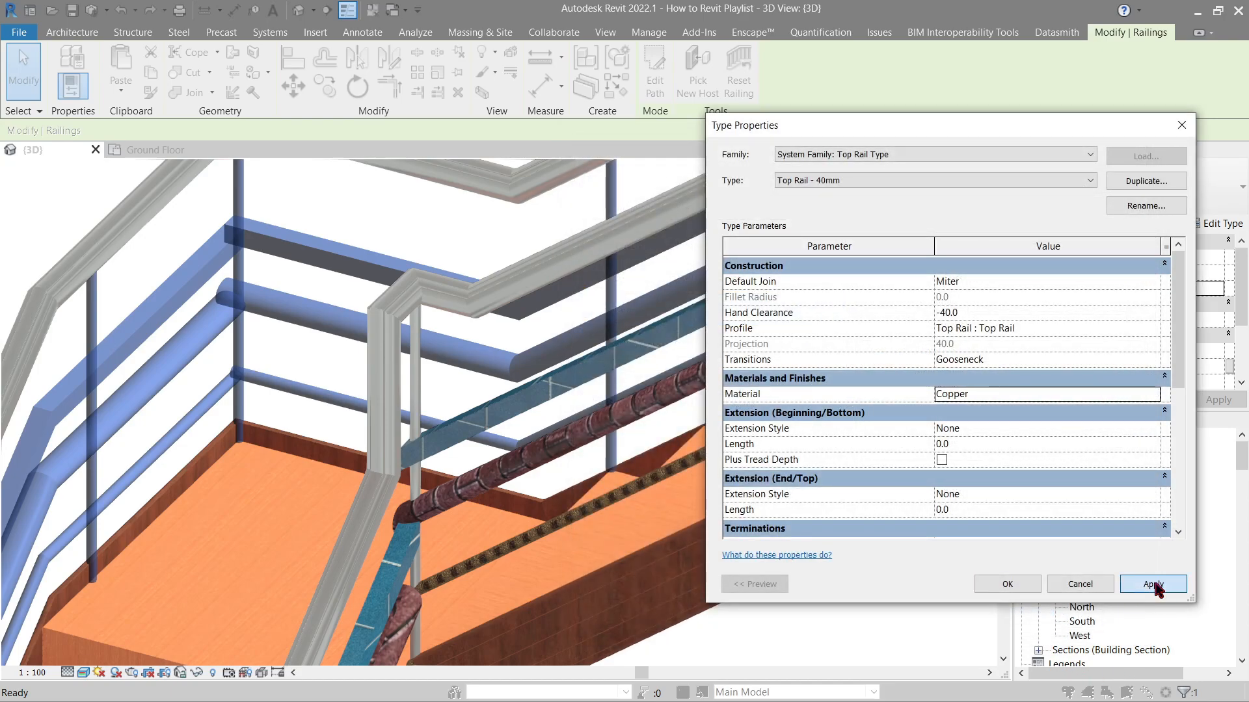
pyautogui.click(1012, 585)
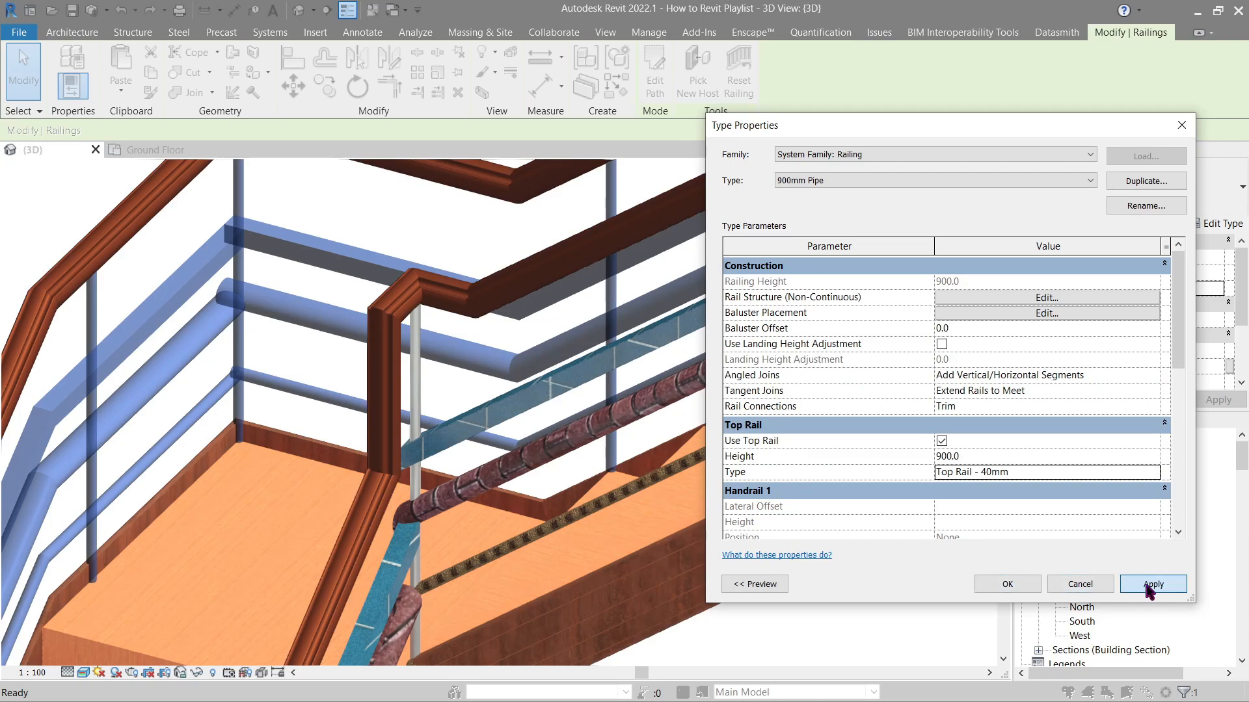
pyautogui.click(1153, 584)
pyautogui.click(1006, 584)
pyautogui.press('Escape')
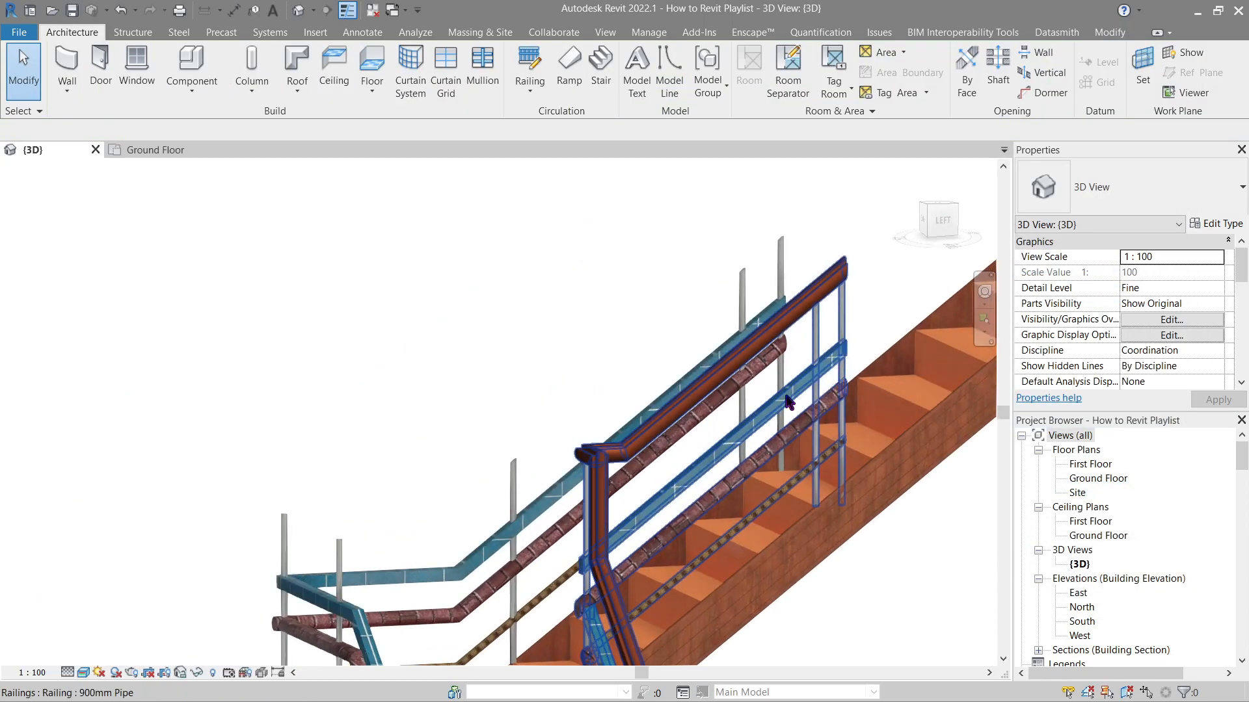
pyautogui.moveTo(683, 391)
pyautogui.keyDown('shift'); pyautogui.mouseDown(button='middle')
pyautogui.moveTo(797, 365)
pyautogui.moveTo(782, 322)
pyautogui.moveTo(635, 358)
pyautogui.moveTo(304, 331)
pyautogui.mouseUp(button='middle'); pyautogui.keyUp('shift')
pyautogui.click(777, 311)
pyautogui.press('Escape')
pyautogui.click(283, 327)
pyautogui.click(331, 327)
pyautogui.click(285, 323)
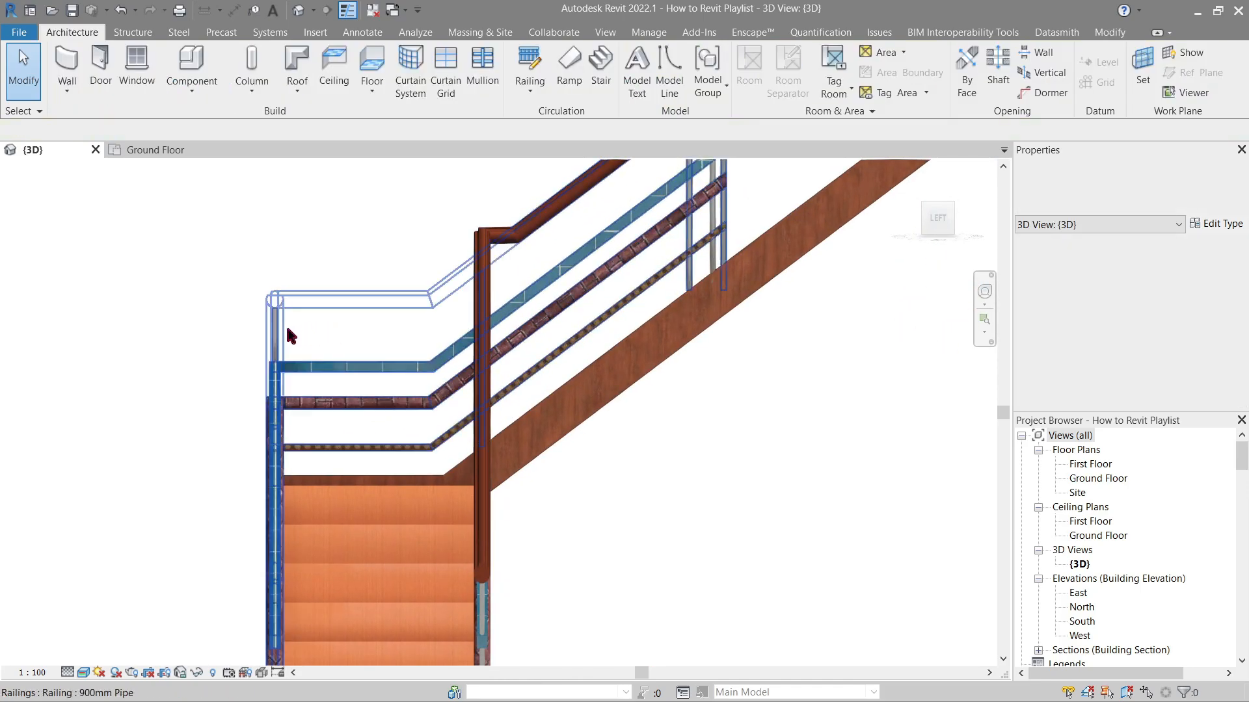
pyautogui.click(329, 340)
pyautogui.click(290, 318)
pyautogui.press('m')
pyautogui.press('v')
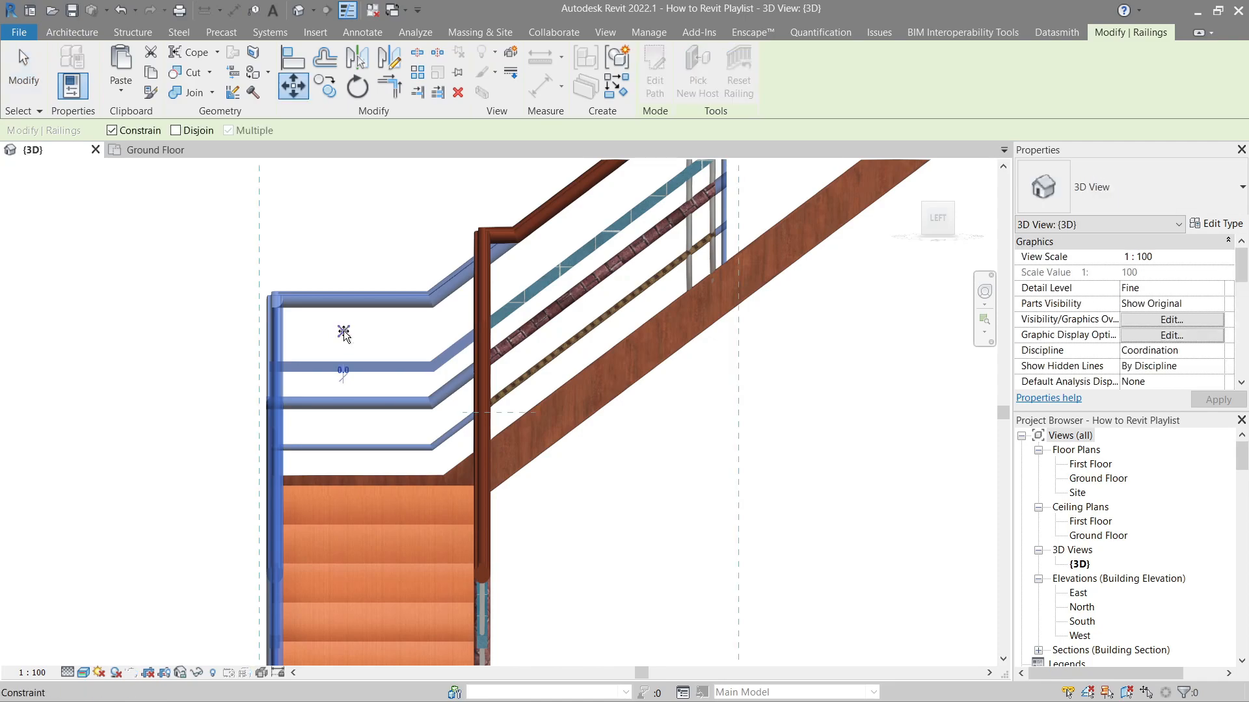
pyautogui.click(342, 331)
pyautogui.press('Escape')
pyautogui.press('Escape')
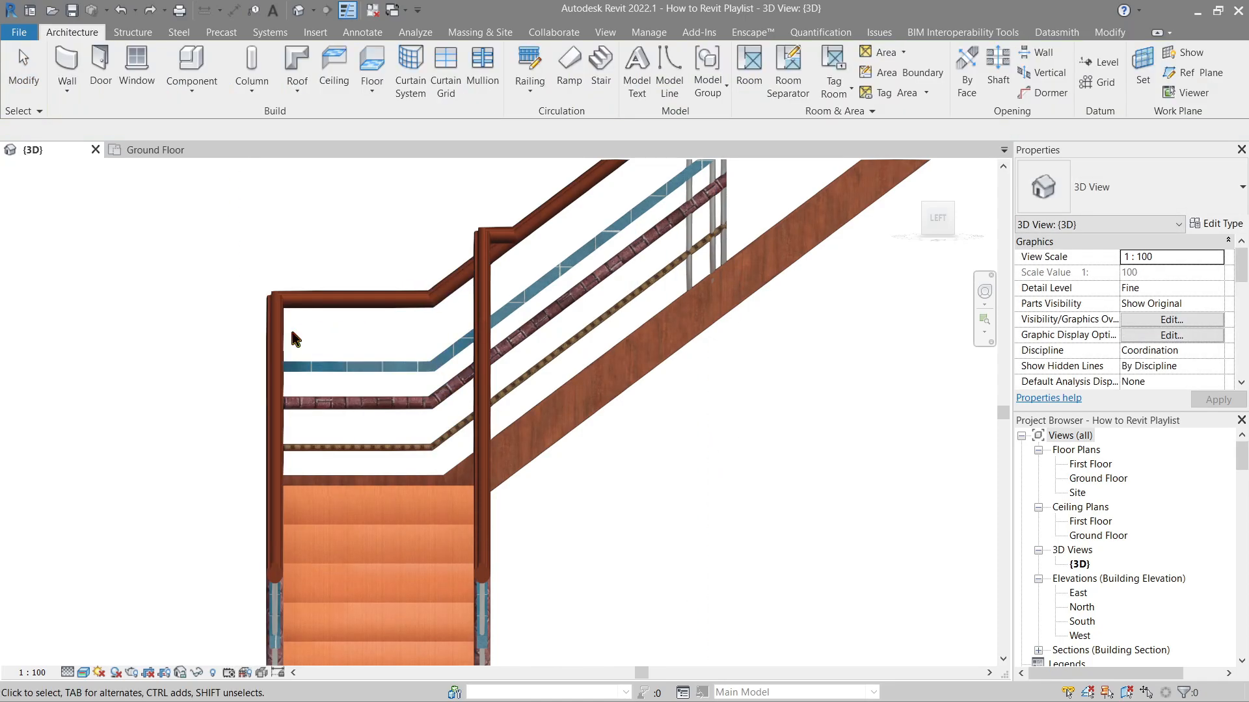
pyautogui.scroll(-5, 293, 338)
pyautogui.moveTo(293, 338)
pyautogui.keyDown('shift'); pyautogui.mouseDown(button='middle')
pyautogui.moveTo(503, 305)
pyautogui.moveTo(439, 342)
pyautogui.moveTo(894, 536)
pyautogui.mouseUp(button='middle'); pyautogui.keyUp('shift')
pyautogui.scroll(3, 439, 342)
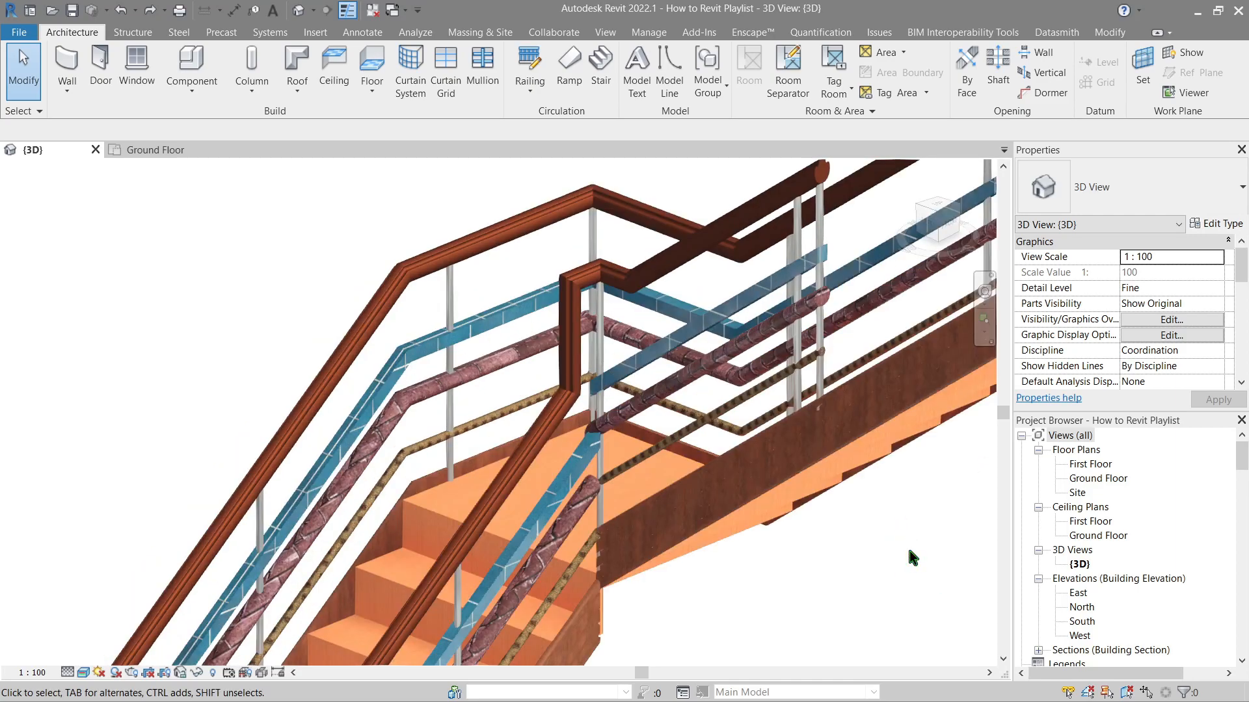
pyautogui.scroll(-3, 871, 586)
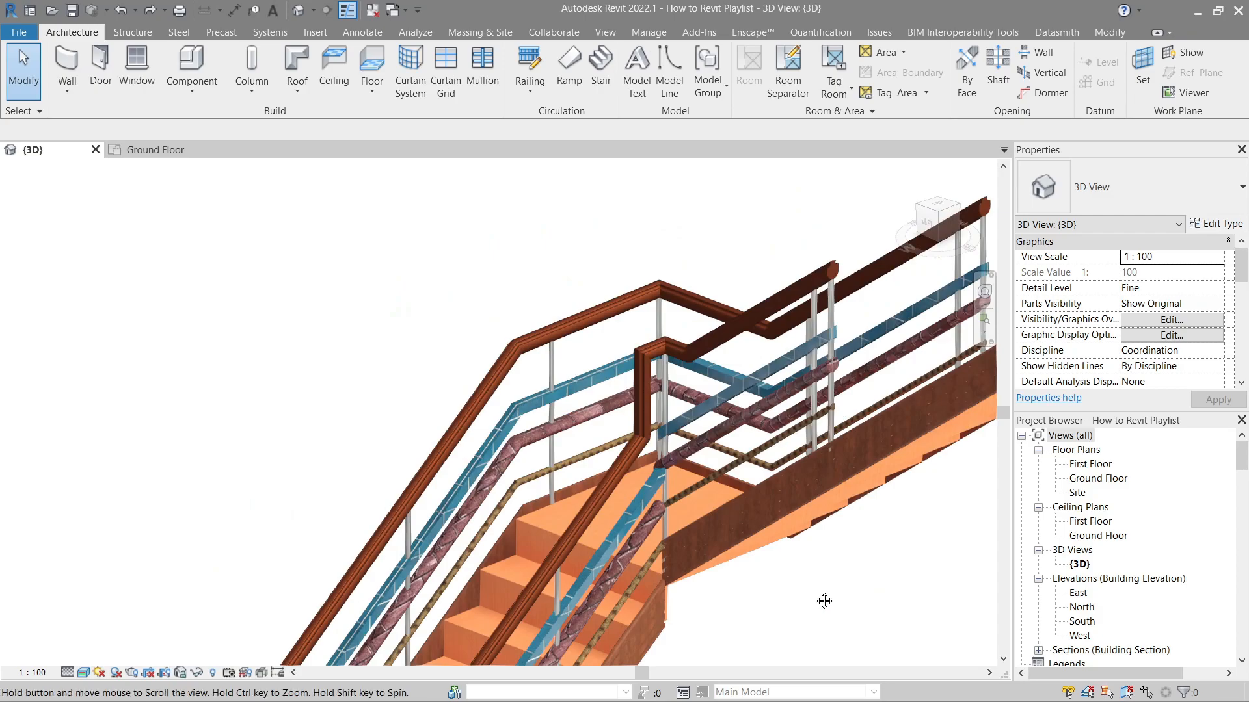
pyautogui.moveTo(822, 599)
pyautogui.mouseDown(button='middle')
pyautogui.moveTo(839, 393)
pyautogui.moveTo(731, 477)
pyautogui.mouseUp(button='middle')
pyautogui.scroll(3, 798, 500)
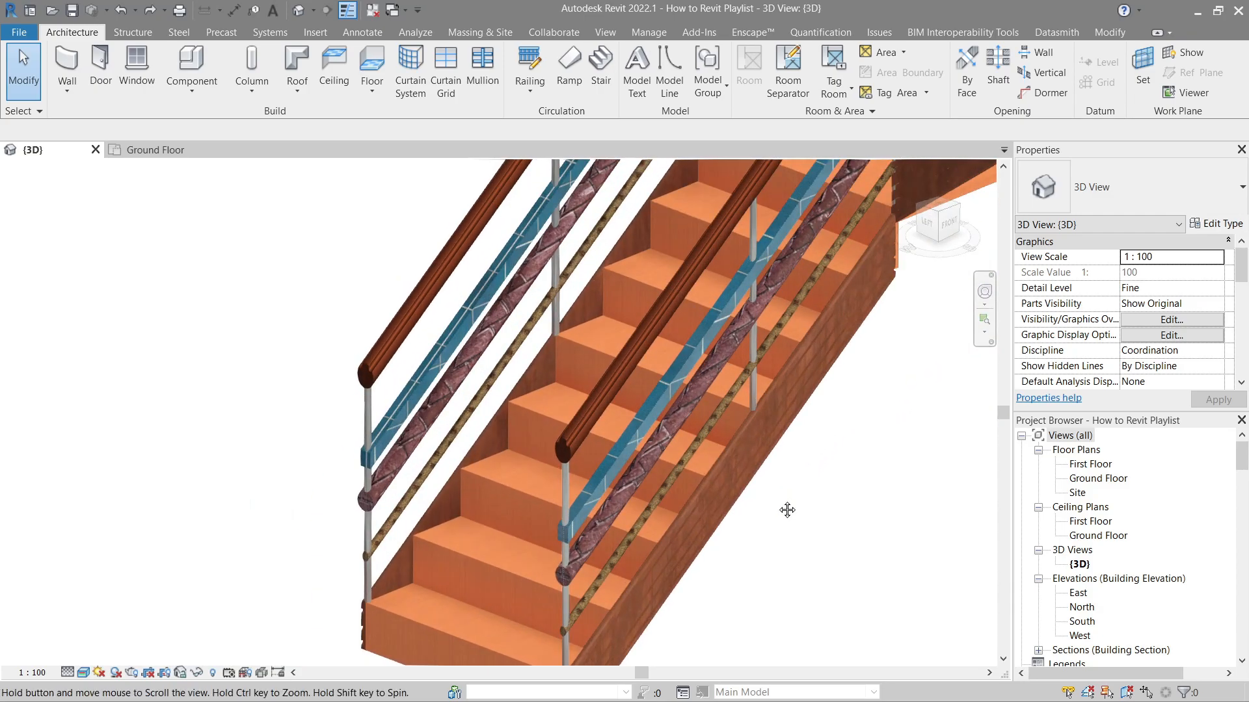
pyautogui.moveTo(798, 500); pyautogui.dragTo(800, 488, button='middle')
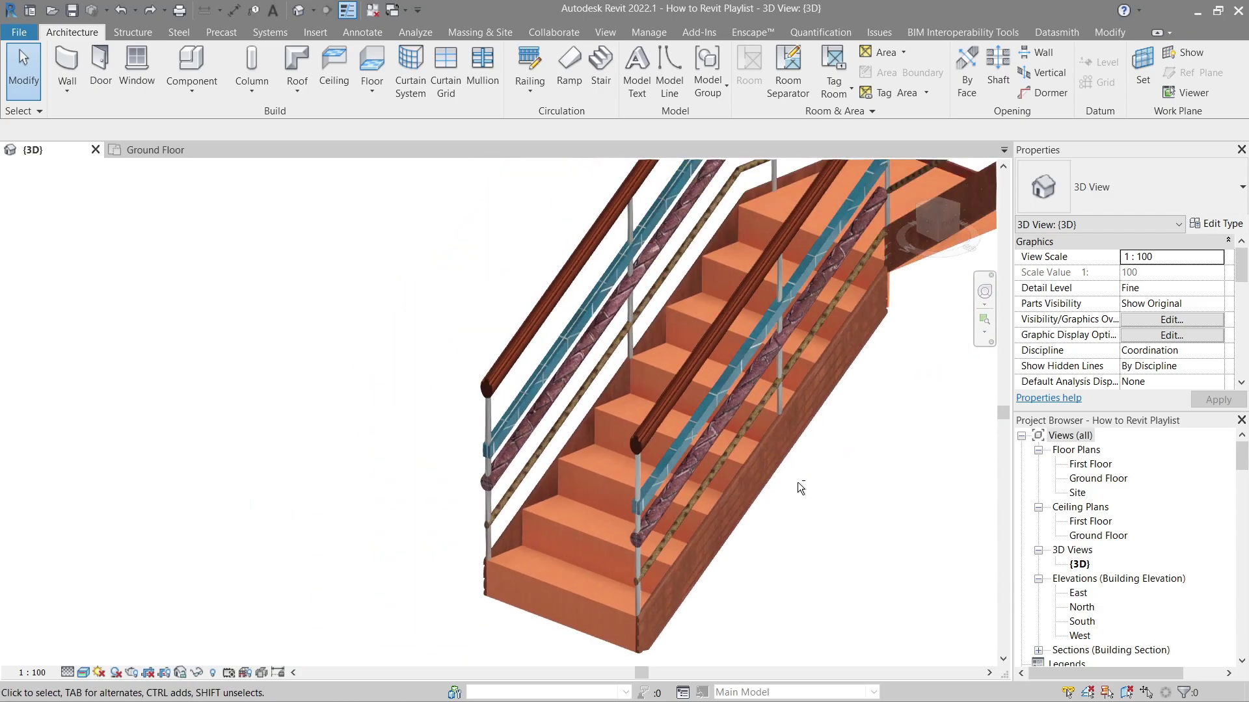
# - Set the top rail's bottom extension length to 100, then 200 plus tread depth, and apply
pyautogui.click(688, 424)
pyautogui.click(1218, 224)
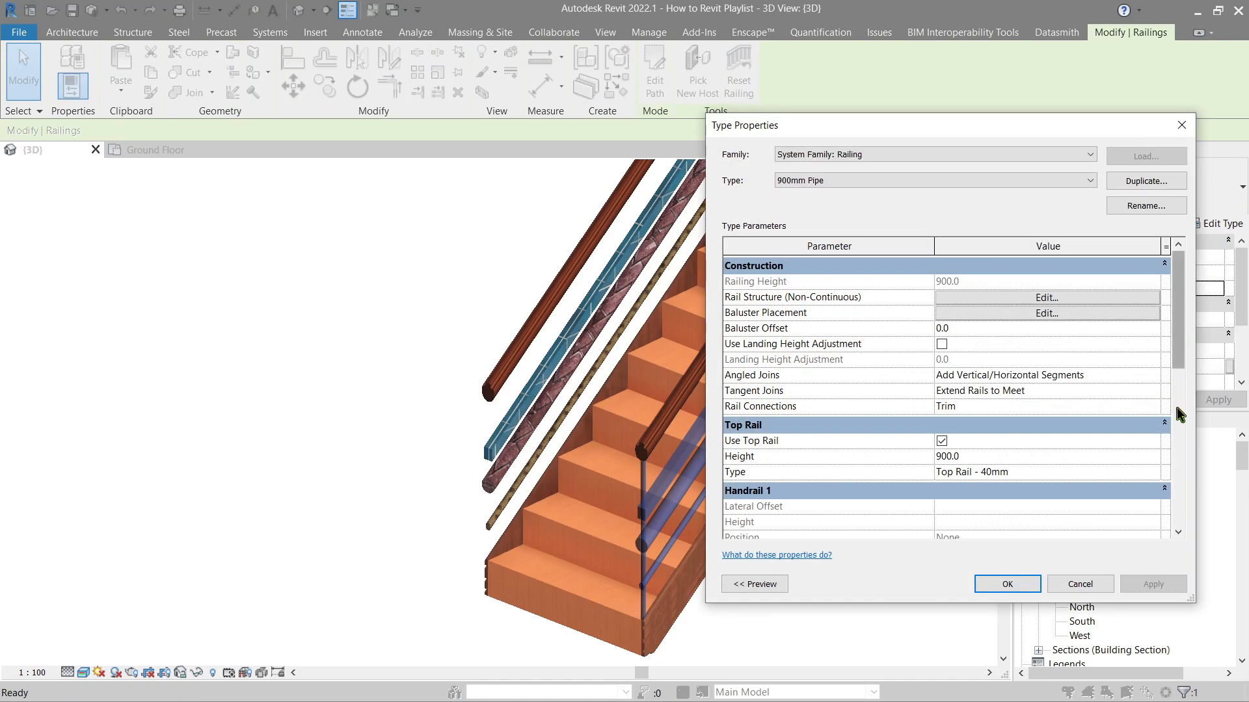
pyautogui.click(1152, 442)
pyautogui.click(1152, 474)
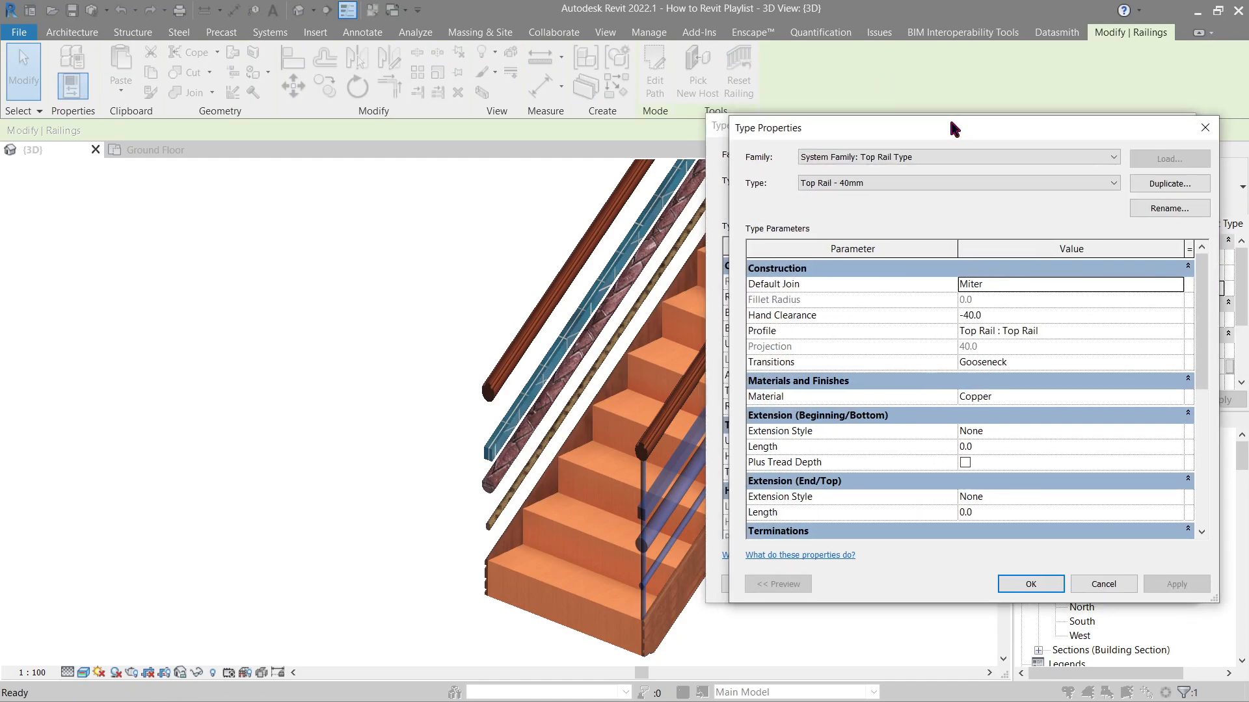
pyautogui.click(994, 446)
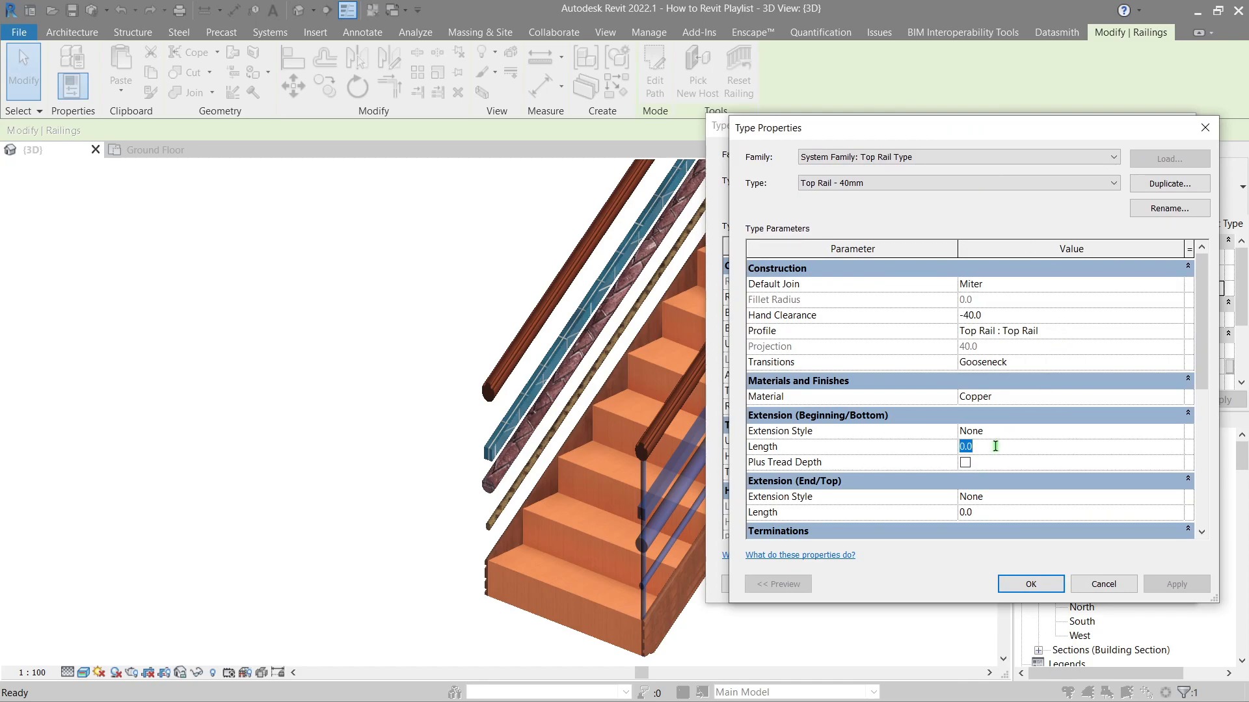
pyautogui.write('1')
pyautogui.click(1188, 588)
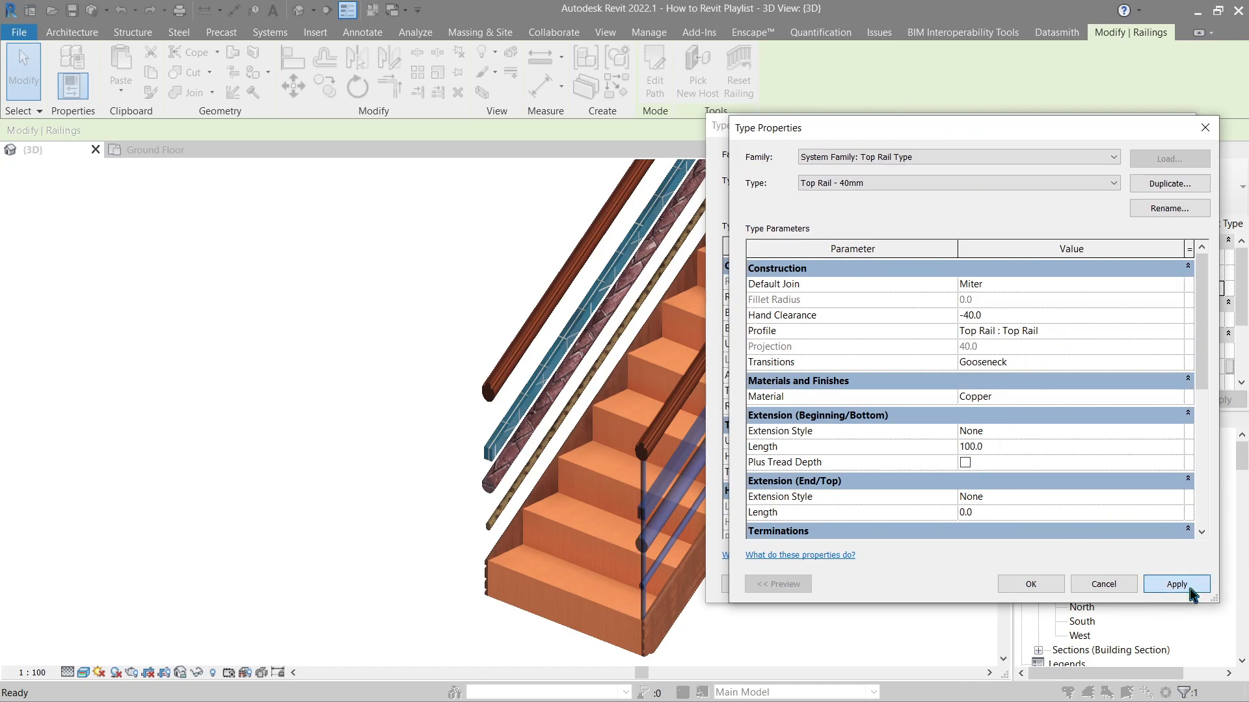
pyautogui.click(1185, 585)
pyautogui.click(1003, 446)
pyautogui.write('200')
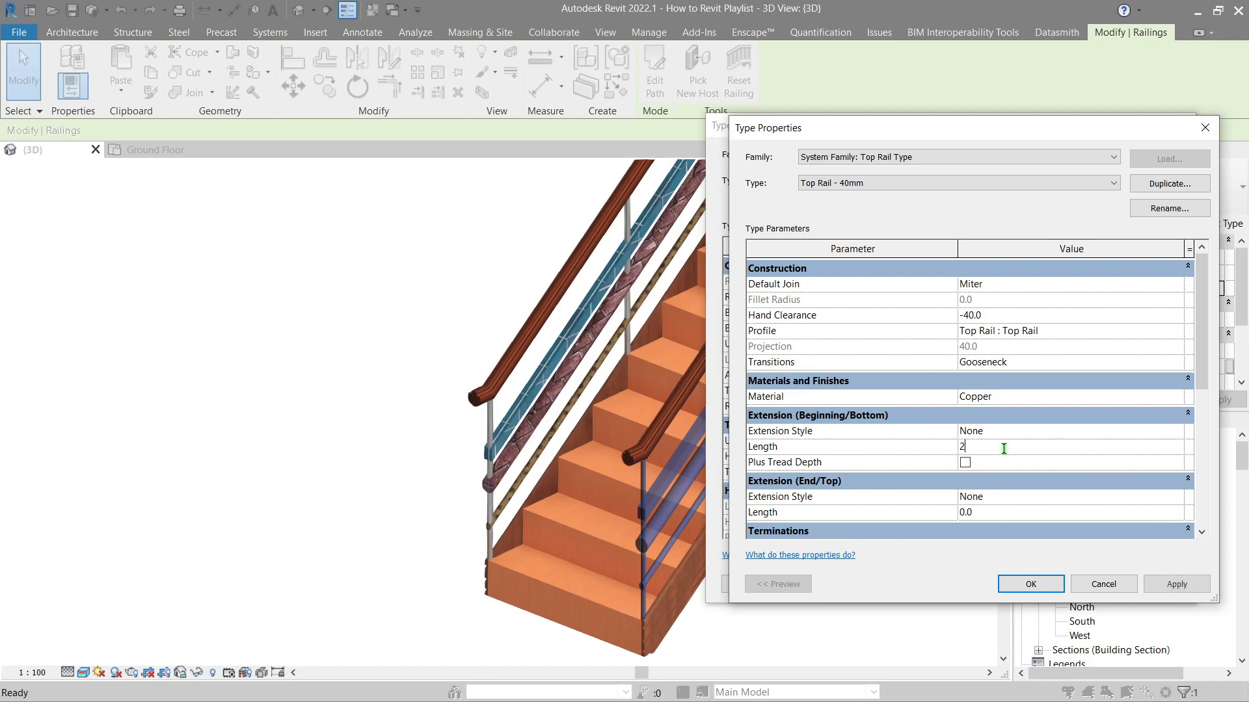
pyautogui.click(1188, 587)
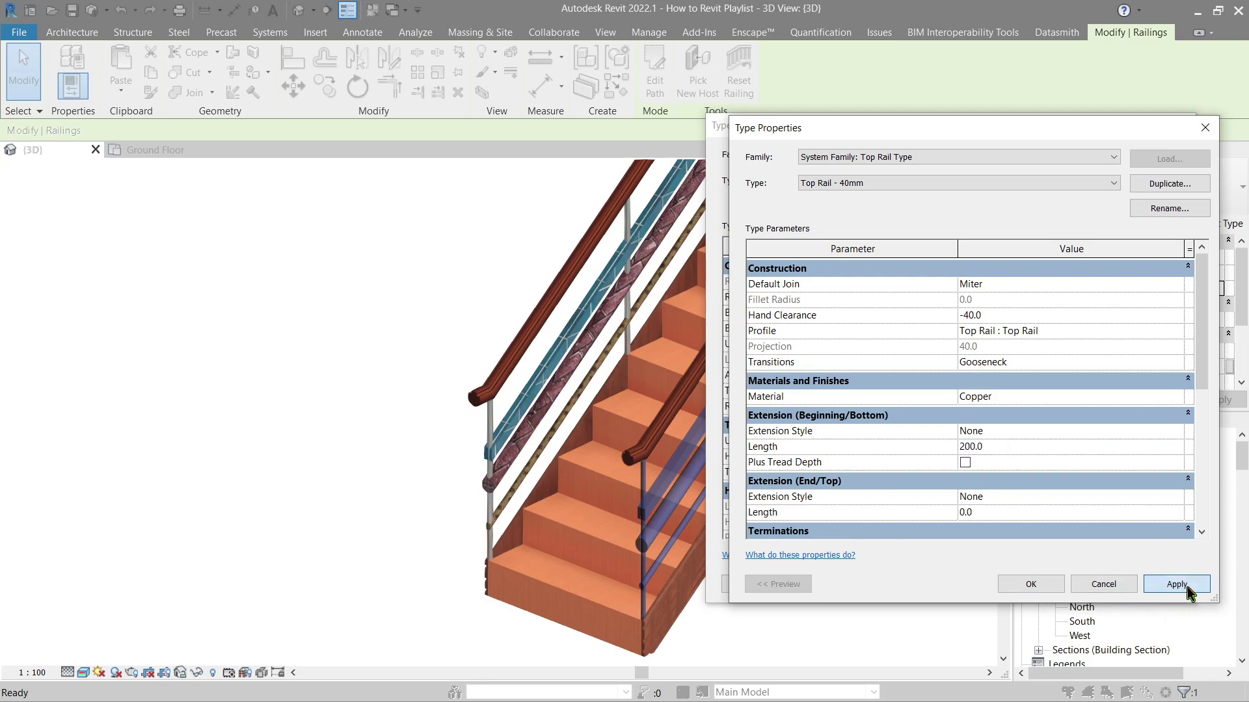
pyautogui.click(965, 462)
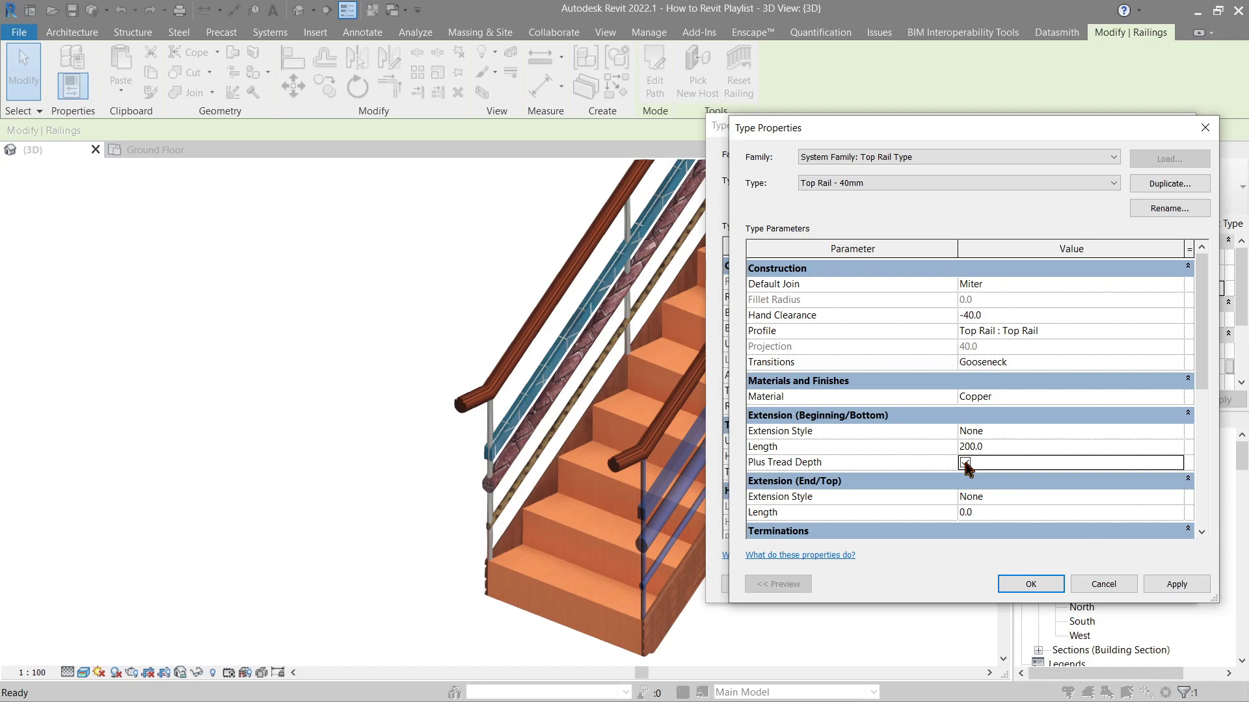
pyautogui.click(1184, 583)
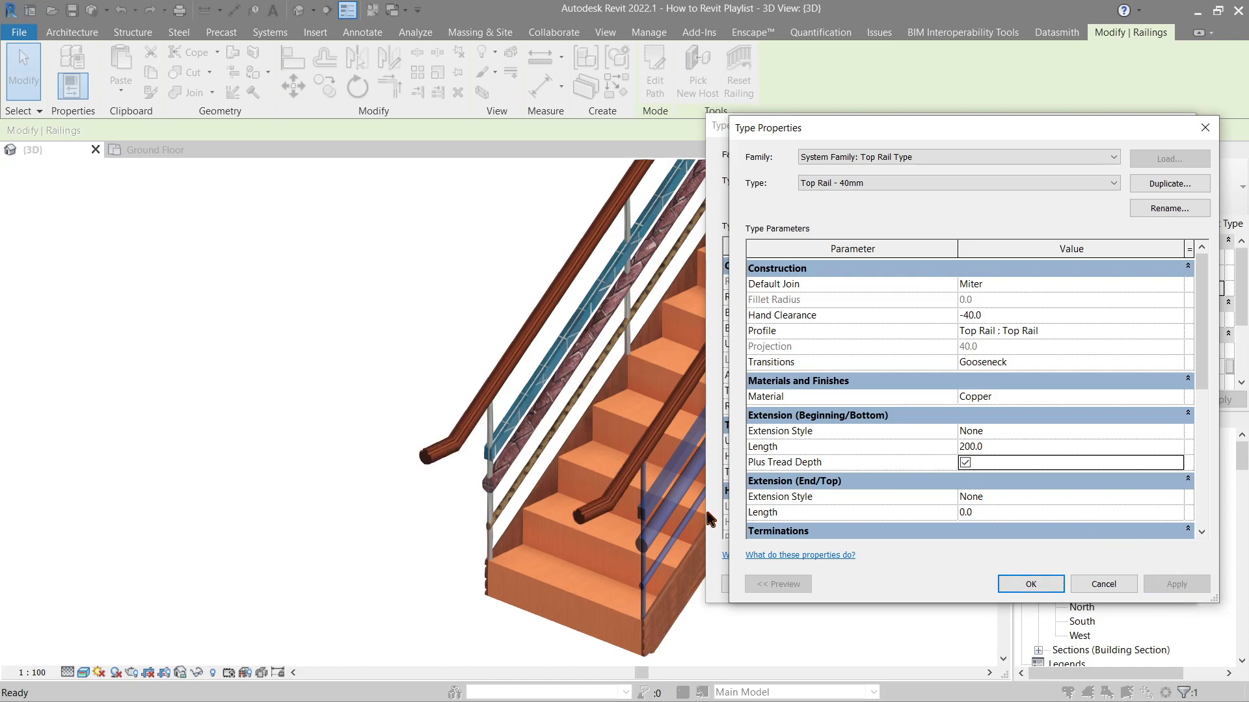
# - Preview a Floor bottom extension style, then switch it to Post and apply
pyautogui.click(1178, 434)
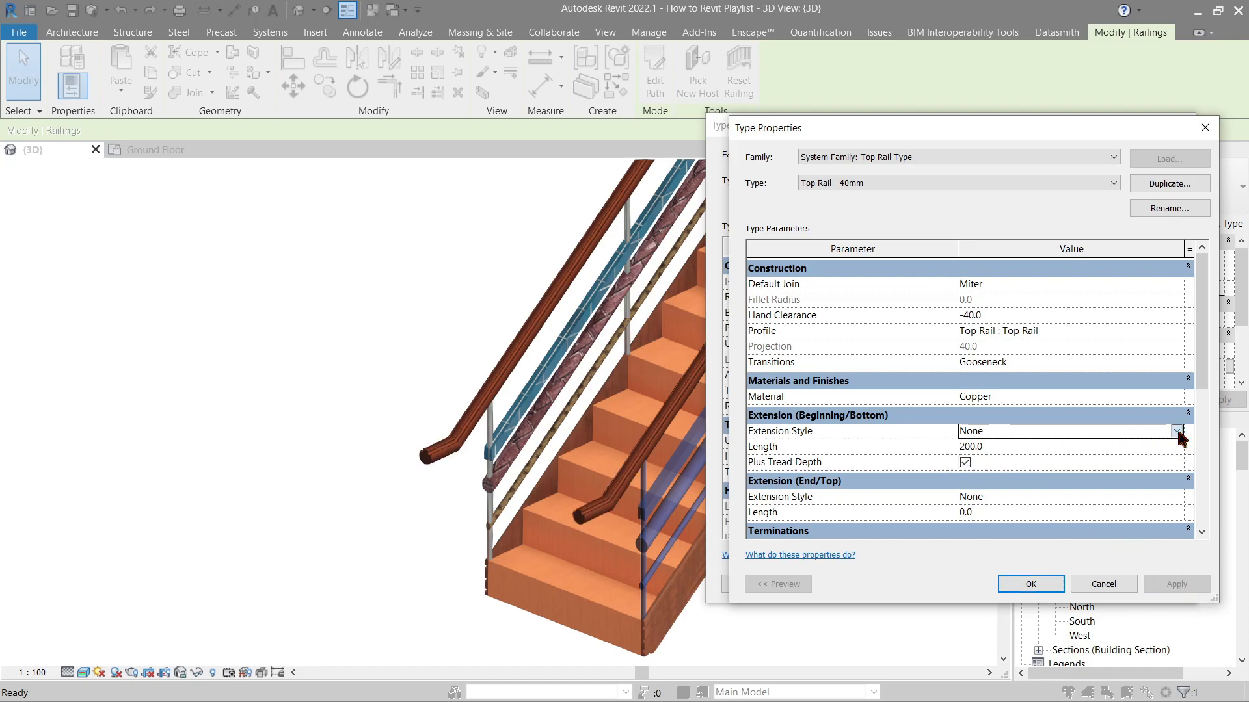
pyautogui.click(984, 472)
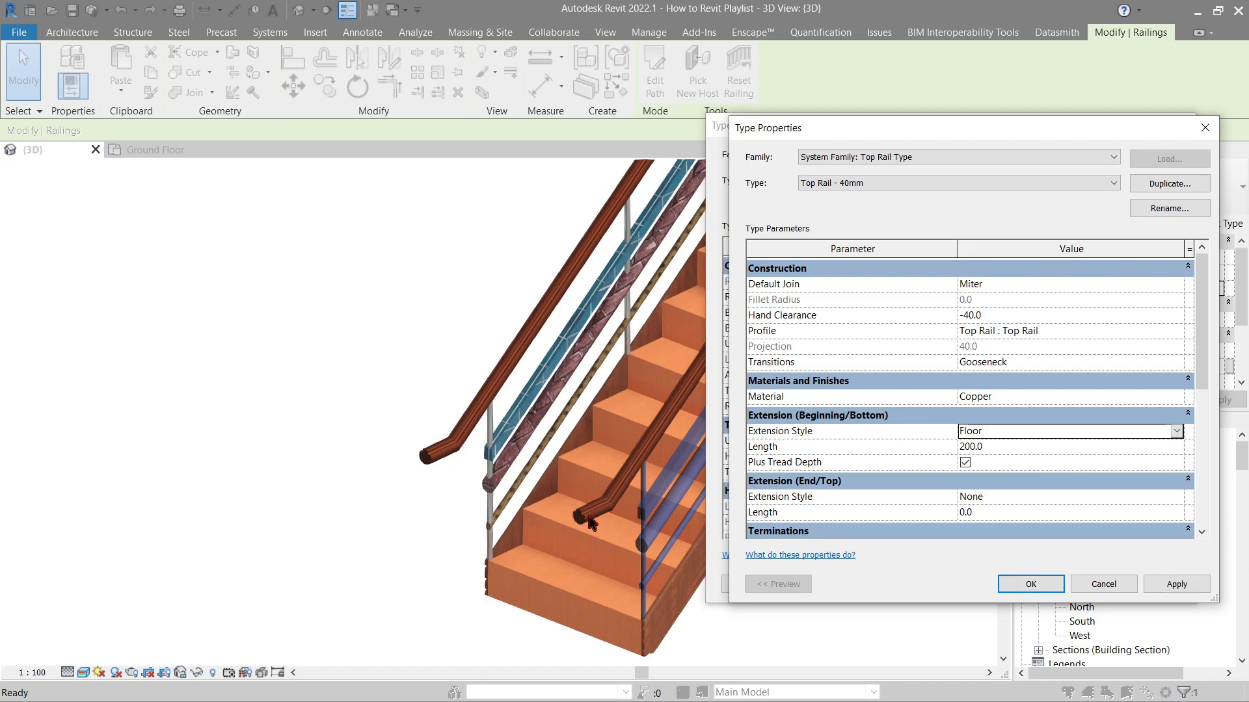
pyautogui.click(1175, 586)
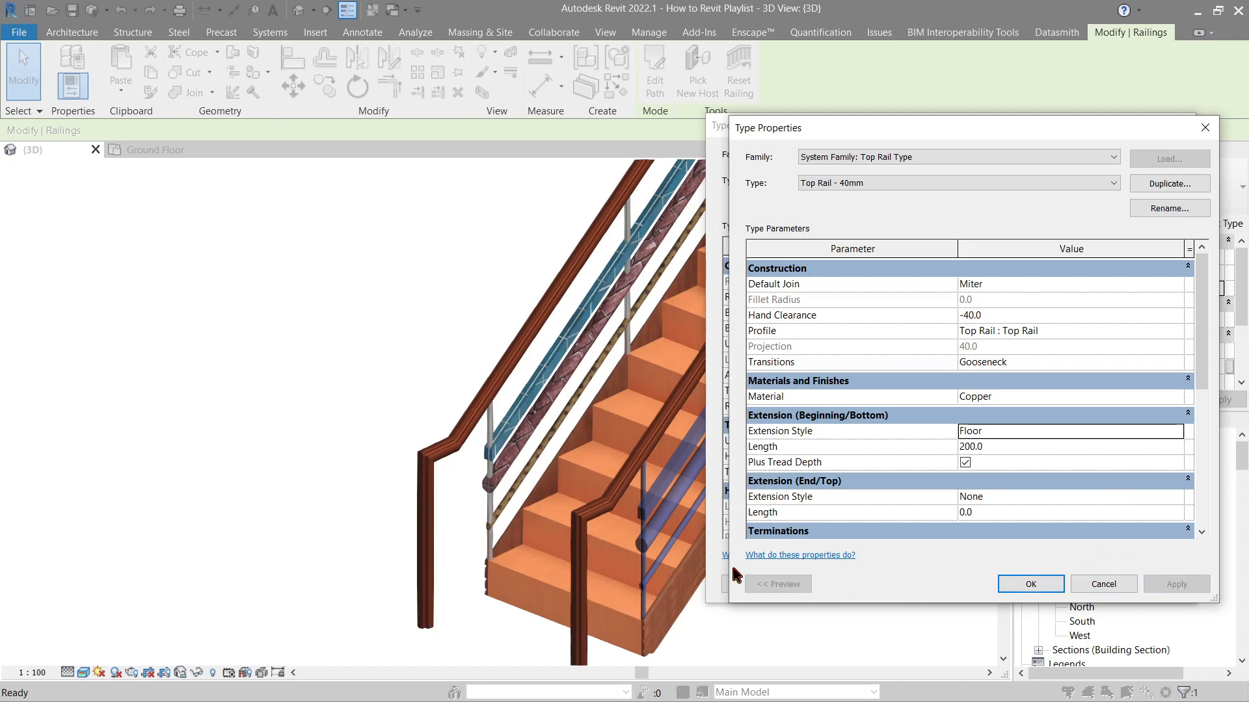
pyautogui.click(1177, 433)
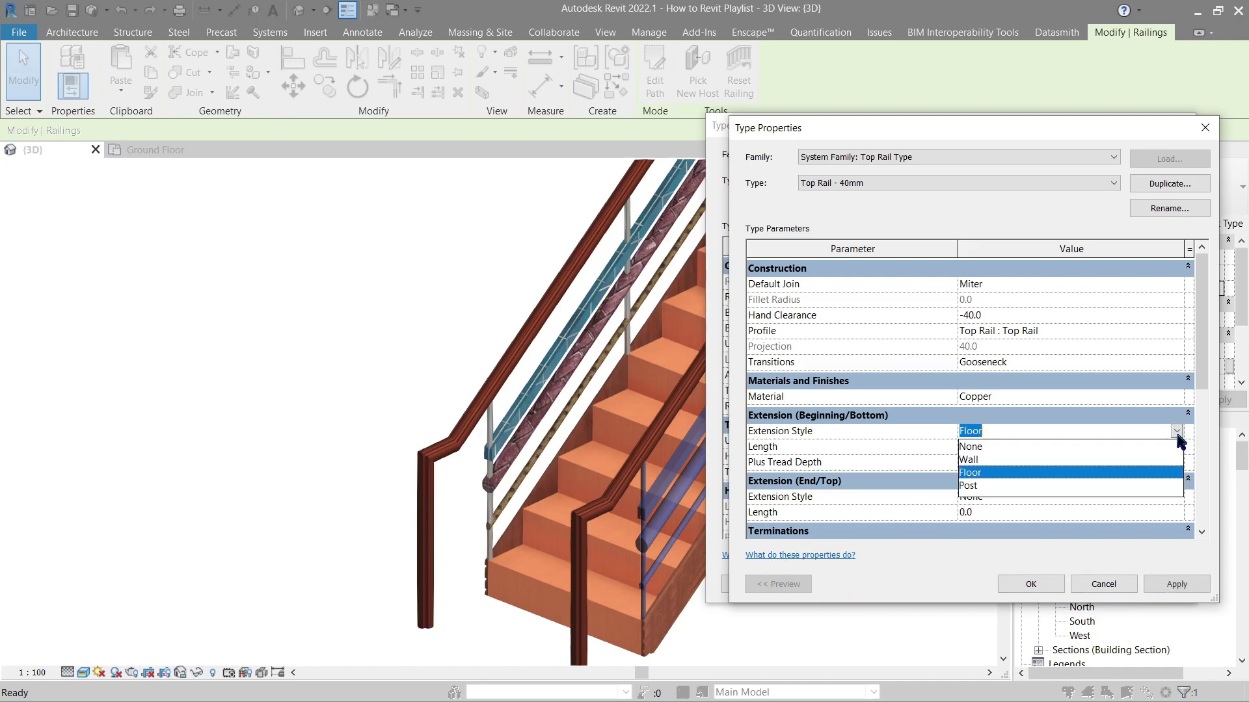
pyautogui.click(997, 490)
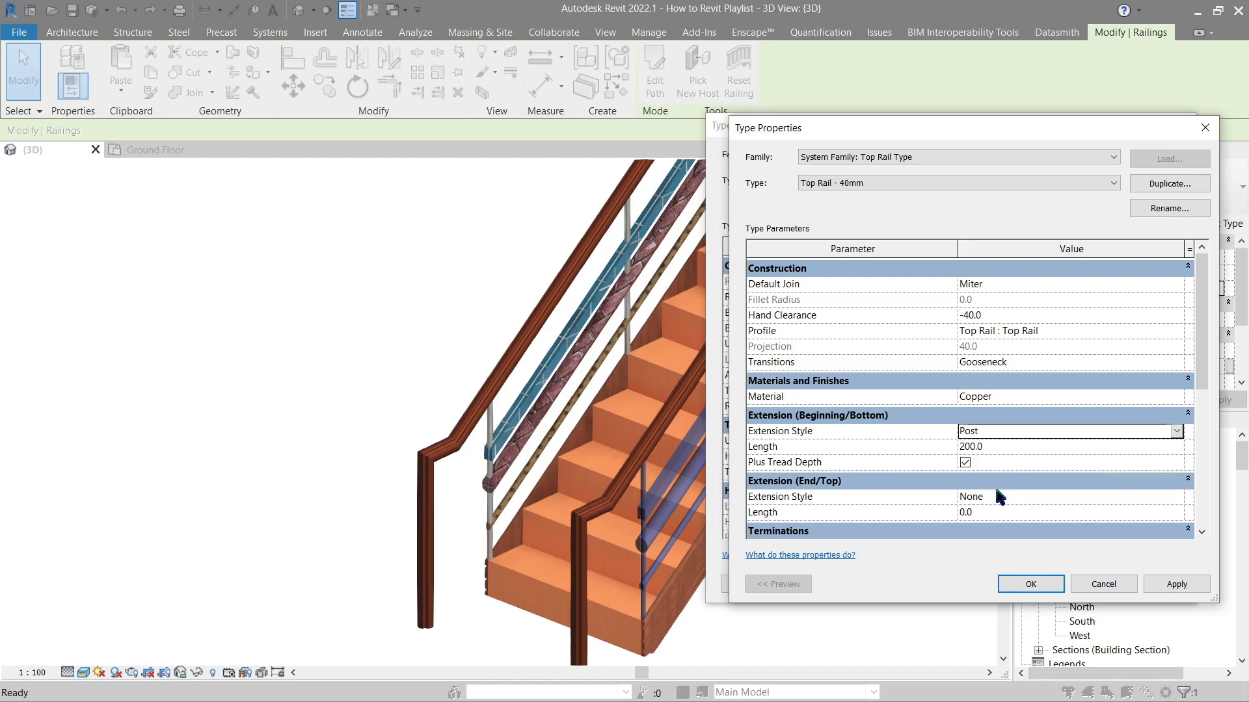
pyautogui.click(1176, 586)
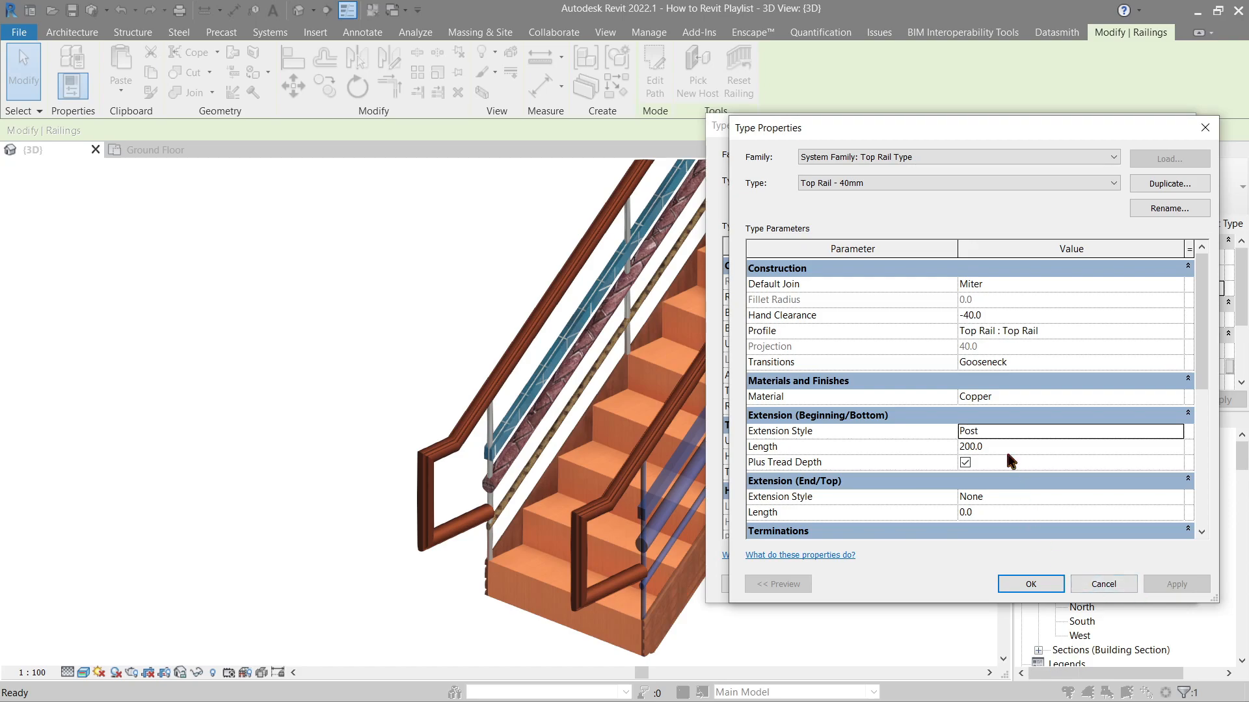
pyautogui.scroll(-2, 1011, 461)
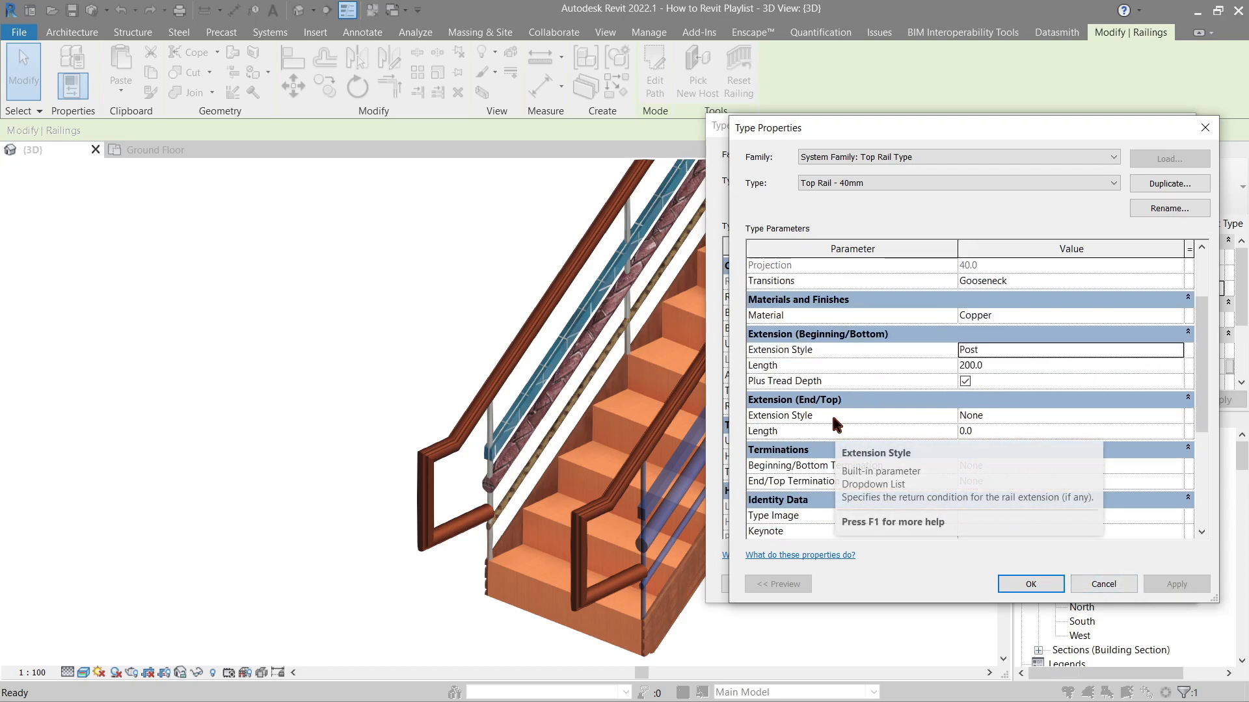
# - Give the top extension length 100 with Post style and close the type settings
pyautogui.click(1176, 432)
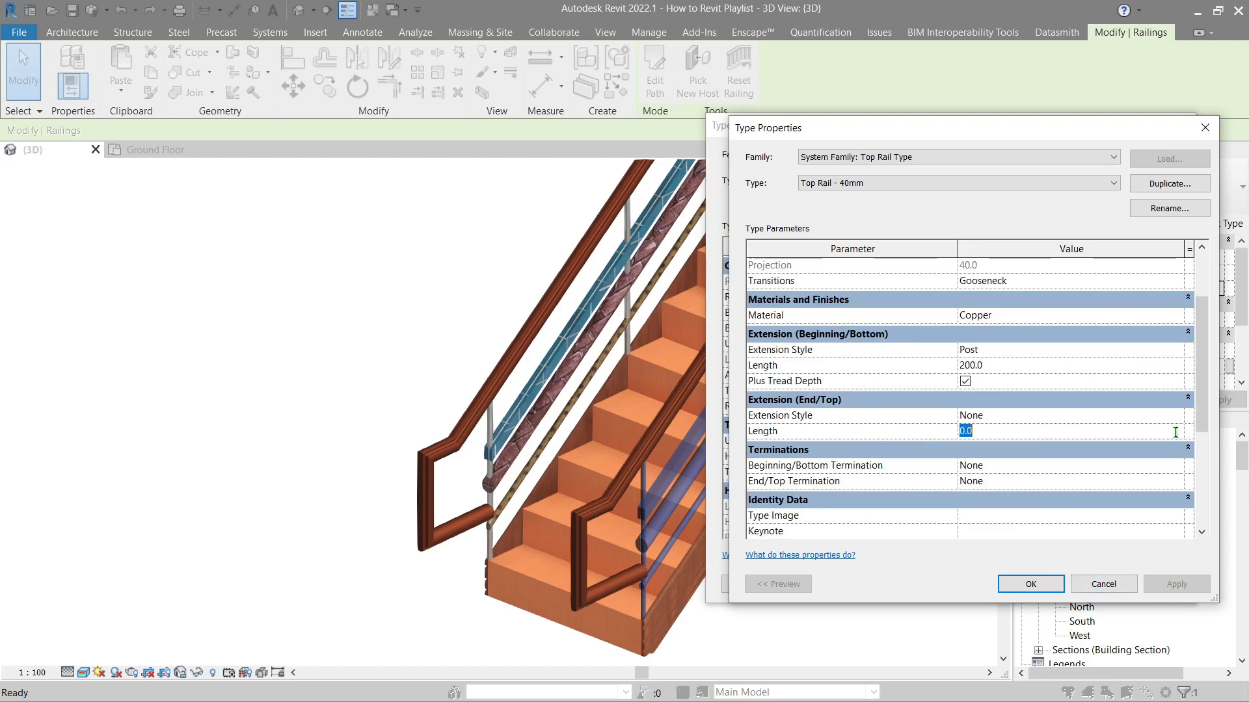
pyautogui.write('100')
pyautogui.click(1194, 585)
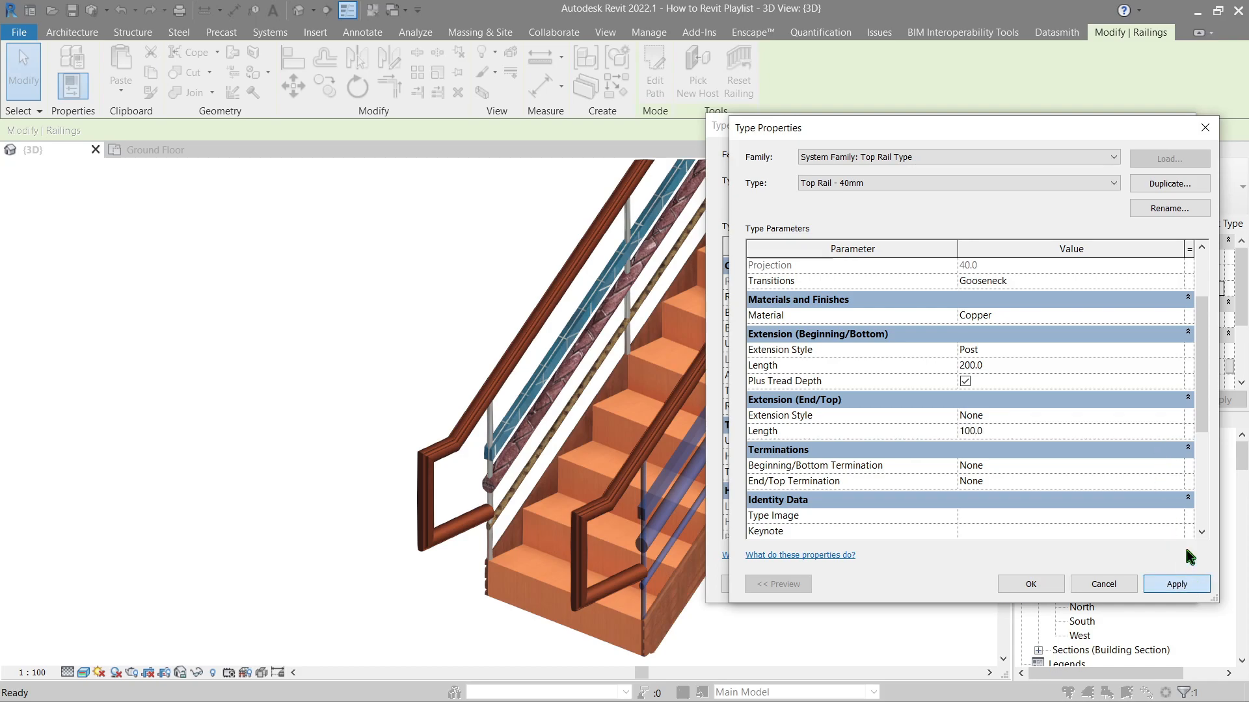
pyautogui.click(1174, 415)
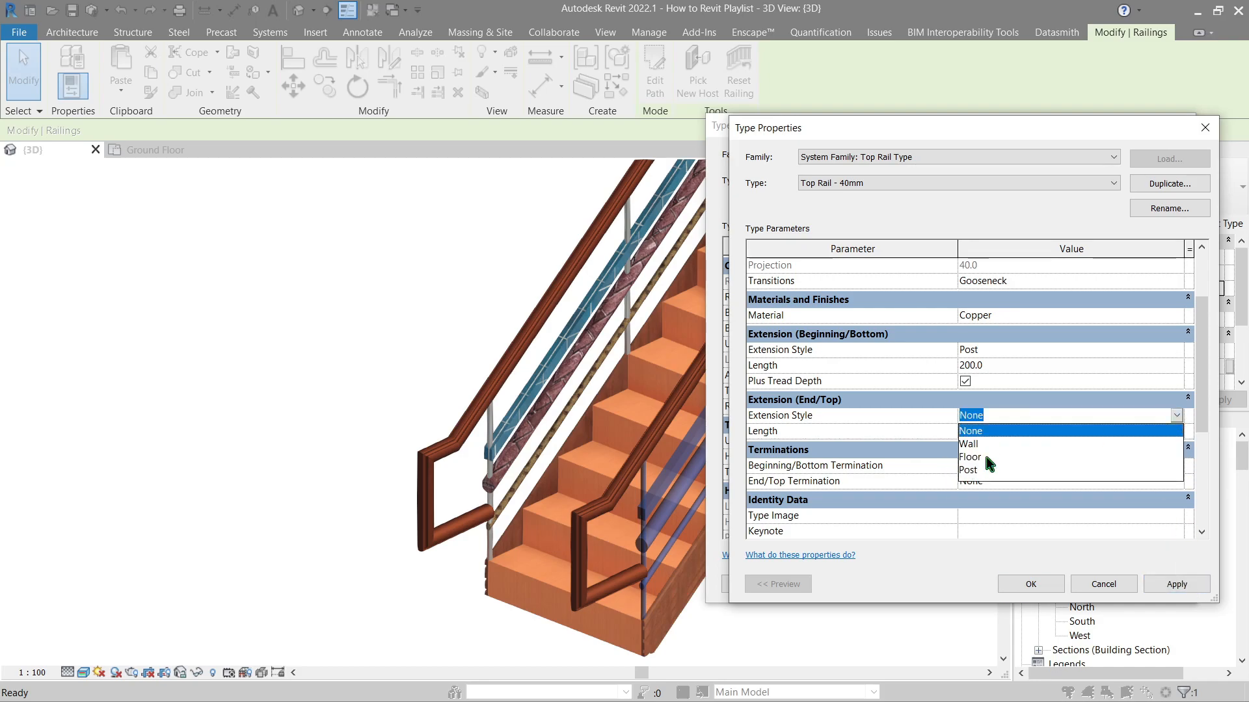
pyautogui.click(980, 457)
pyautogui.click(1175, 415)
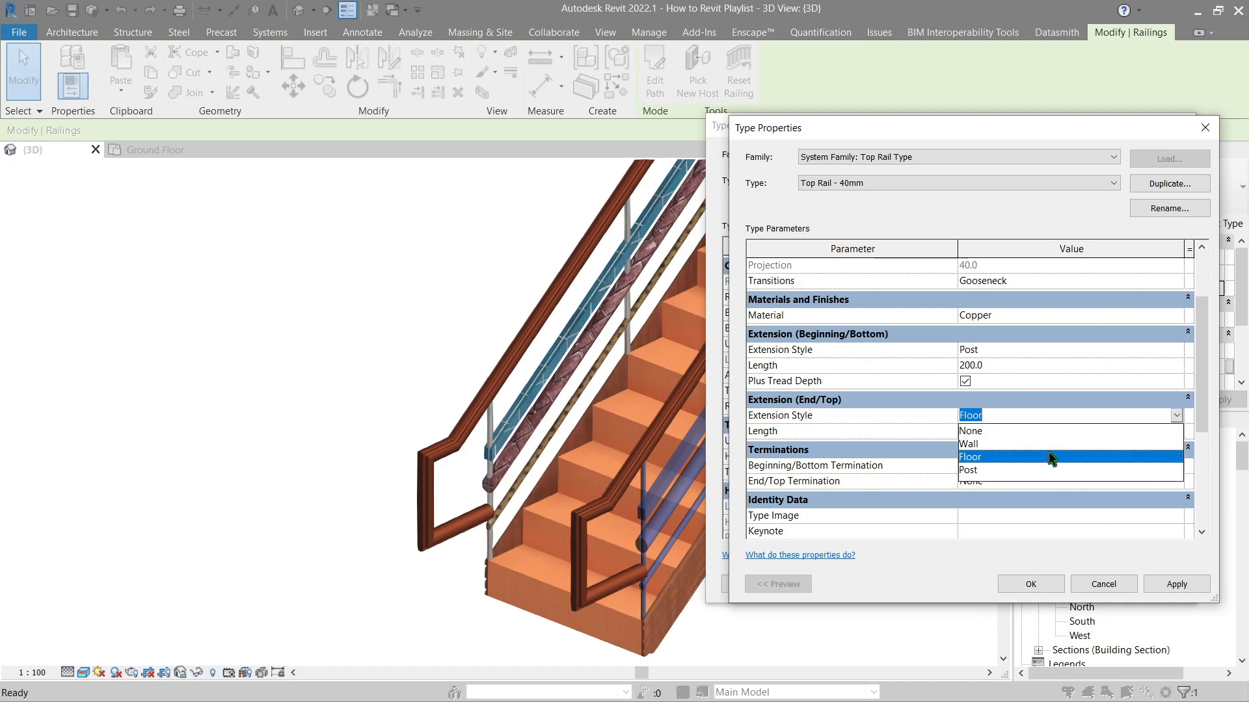
pyautogui.click(1013, 470)
pyautogui.click(1185, 583)
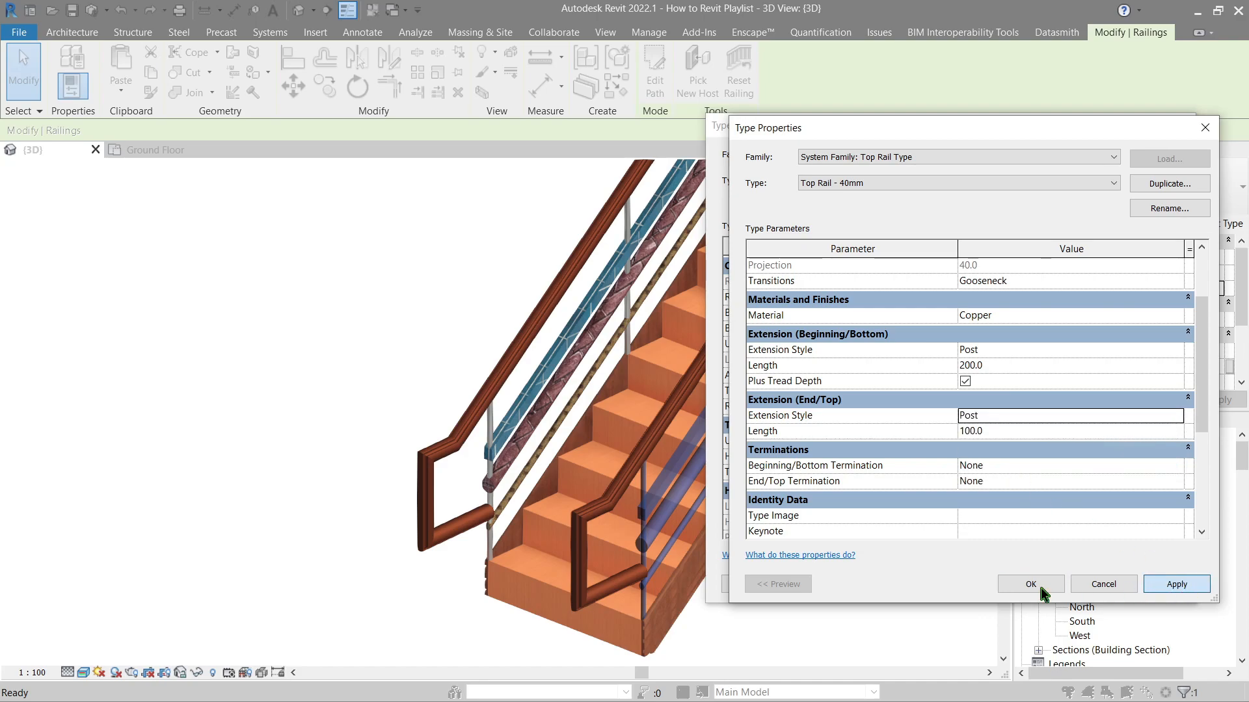
pyautogui.click(1032, 586)
pyautogui.click(1166, 585)
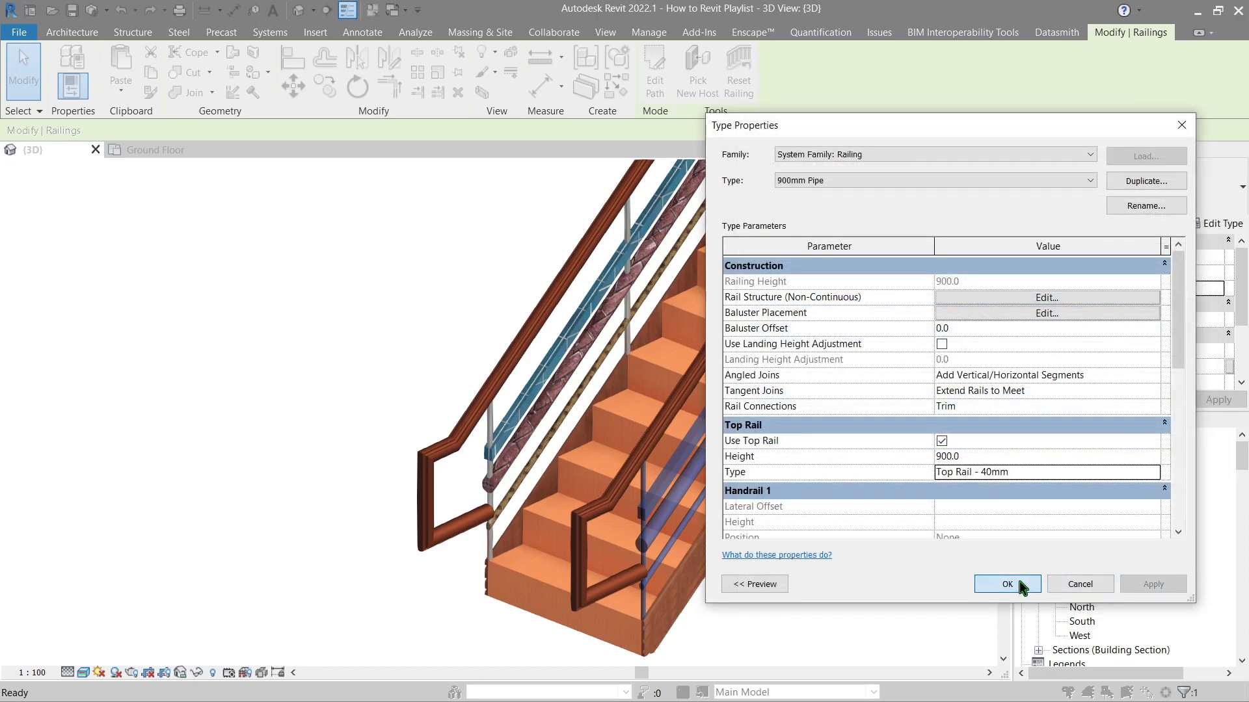
# - Orbit to review the post returns on the upper landing, then select the stair railing again
pyautogui.click(1019, 582)
pyautogui.click(925, 508)
pyautogui.keyDown('shift'); pyautogui.moveTo(839, 438); pyautogui.dragTo(707, 349, button='middle'); pyautogui.keyUp('shift')
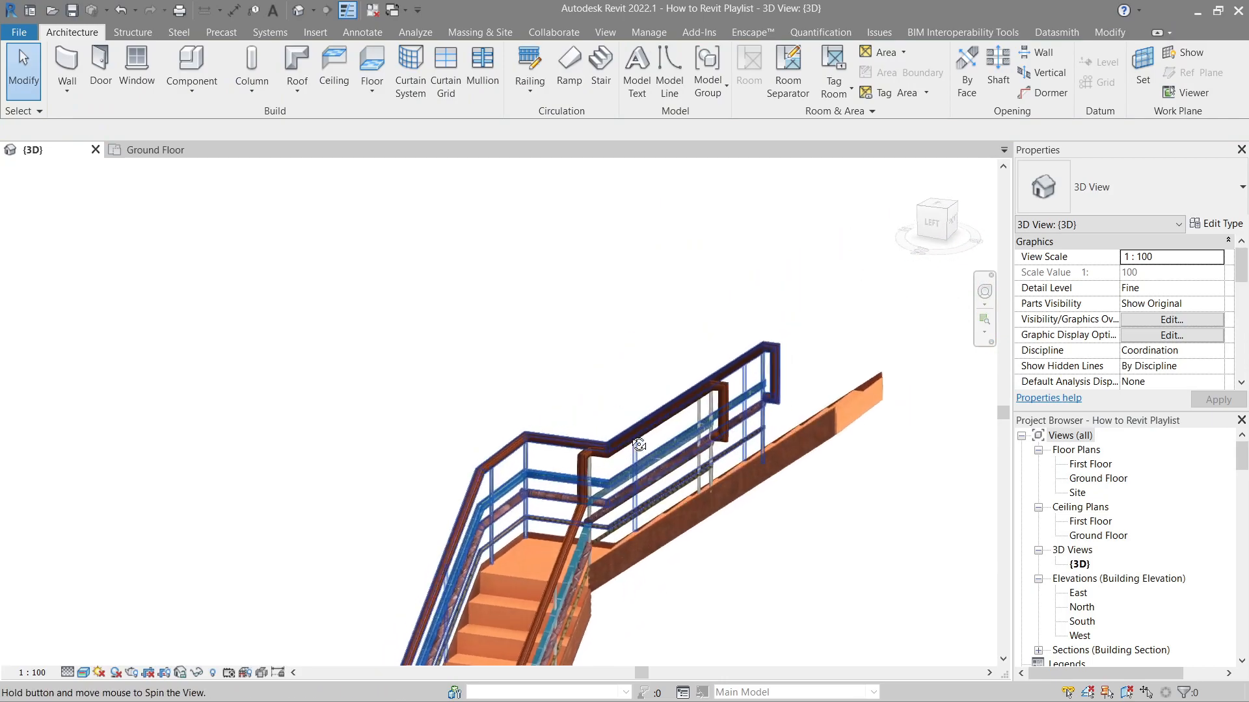
pyautogui.scroll(3, 706, 348)
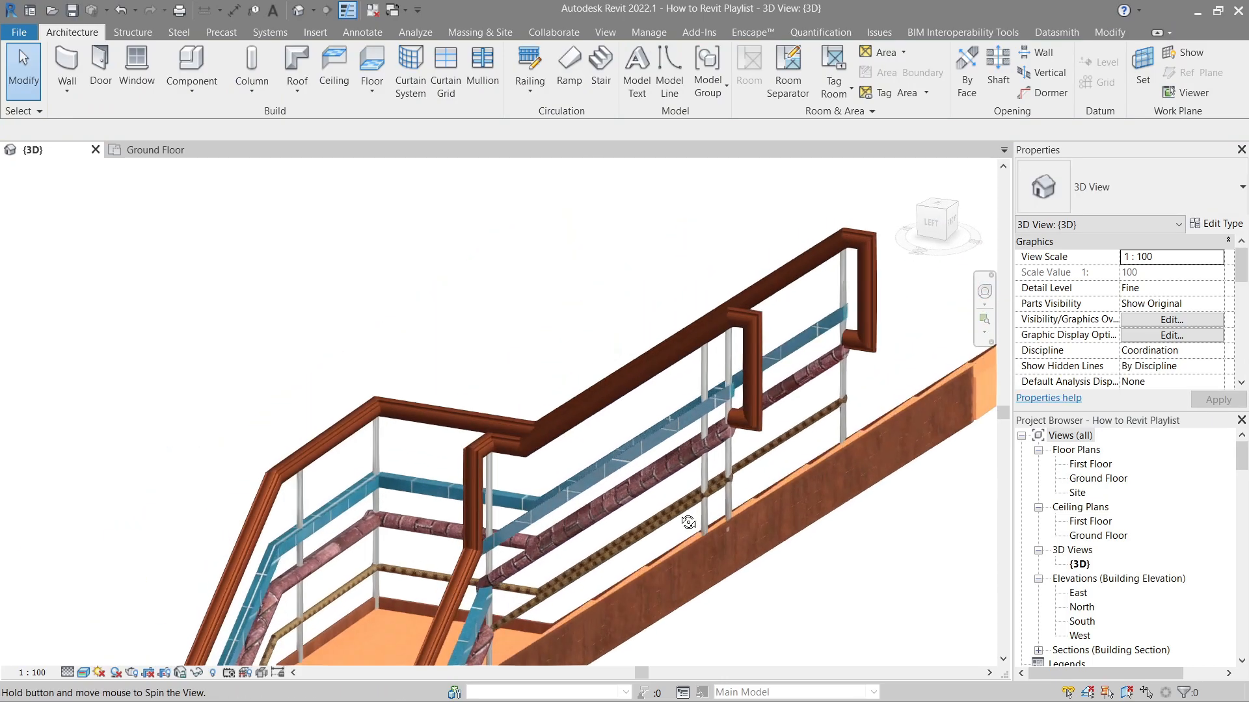
pyautogui.moveTo(688, 515)
pyautogui.keyDown('shift'); pyautogui.mouseDown(button='middle')
pyautogui.moveTo(629, 590)
pyautogui.moveTo(767, 348)
pyautogui.moveTo(700, 446)
pyautogui.moveTo(605, 518)
pyautogui.moveTo(766, 441)
pyautogui.moveTo(790, 474)
pyautogui.moveTo(558, 544)
pyautogui.mouseUp(button='middle'); pyautogui.keyUp('shift')
pyautogui.scroll(2, 687, 438)
pyautogui.scroll(1, 688, 439)
pyautogui.click(583, 449)
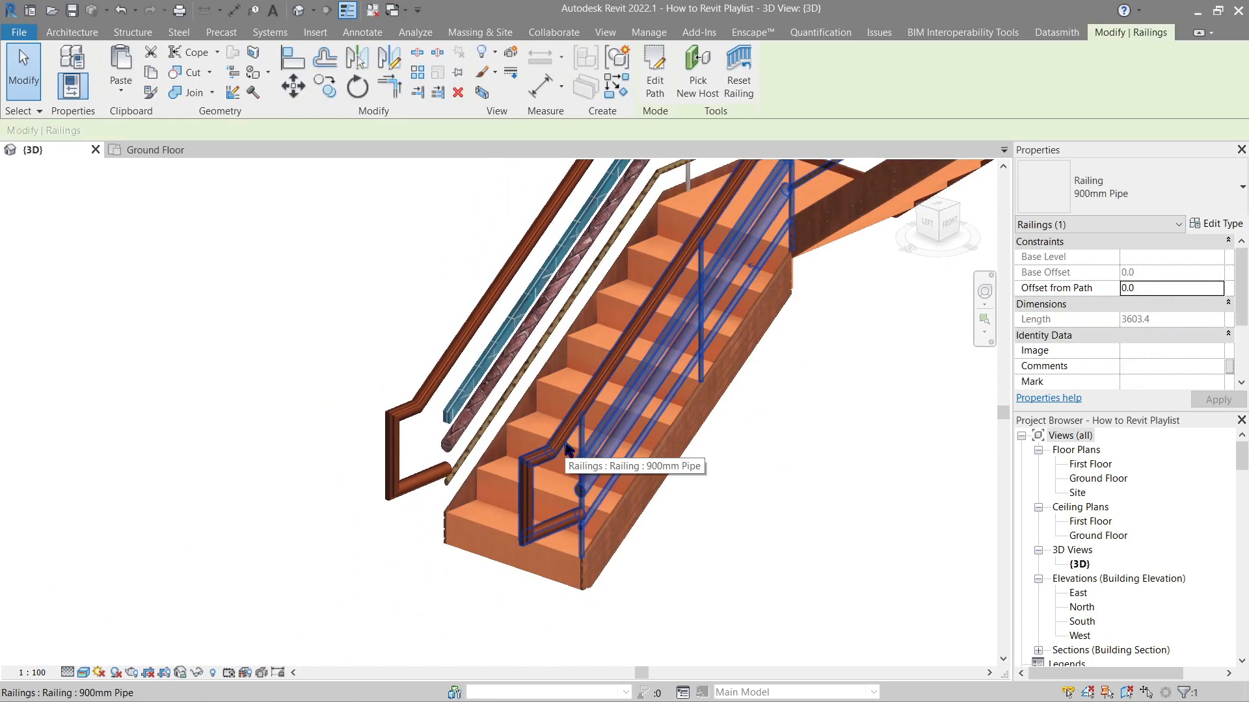
# - Set the bottom extension style to Floor with an M_Termination - Wood - Rectangular termination and accept
pyautogui.click(1229, 225)
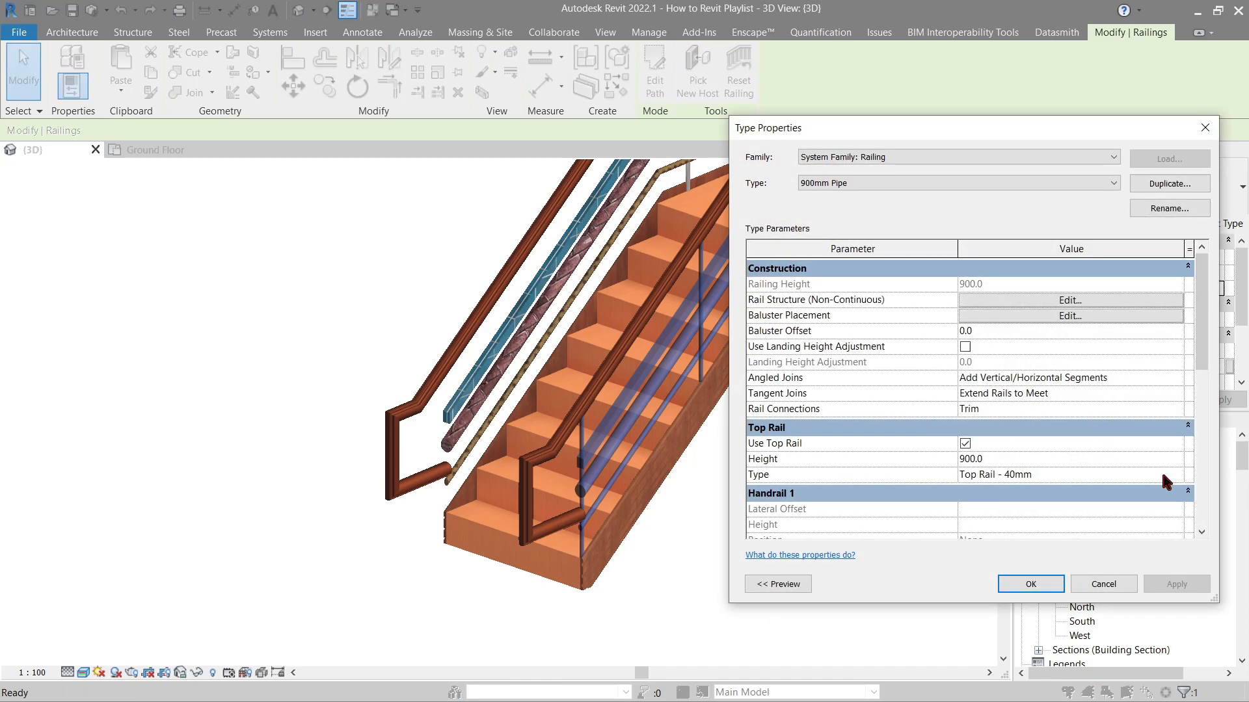
pyautogui.click(1176, 477)
pyautogui.click(1176, 478)
pyautogui.scroll(-1, 1148, 461)
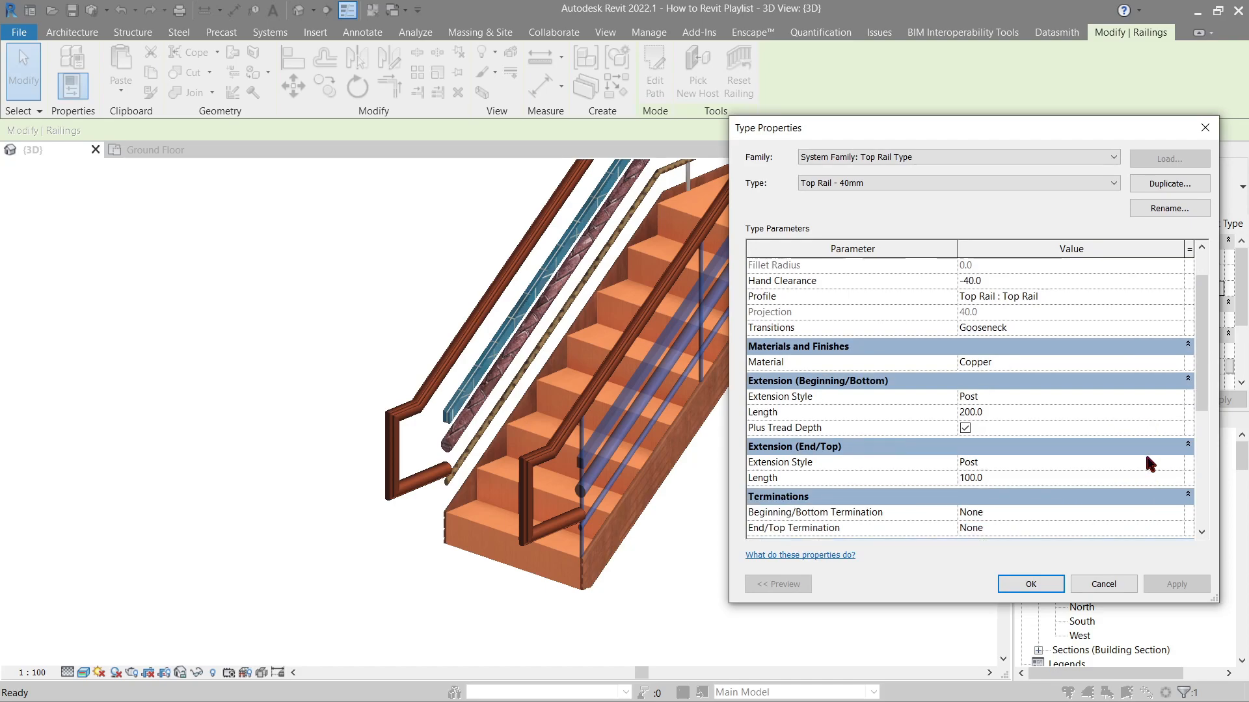
pyautogui.scroll(-1, 1148, 462)
pyautogui.click(1179, 347)
pyautogui.click(1179, 348)
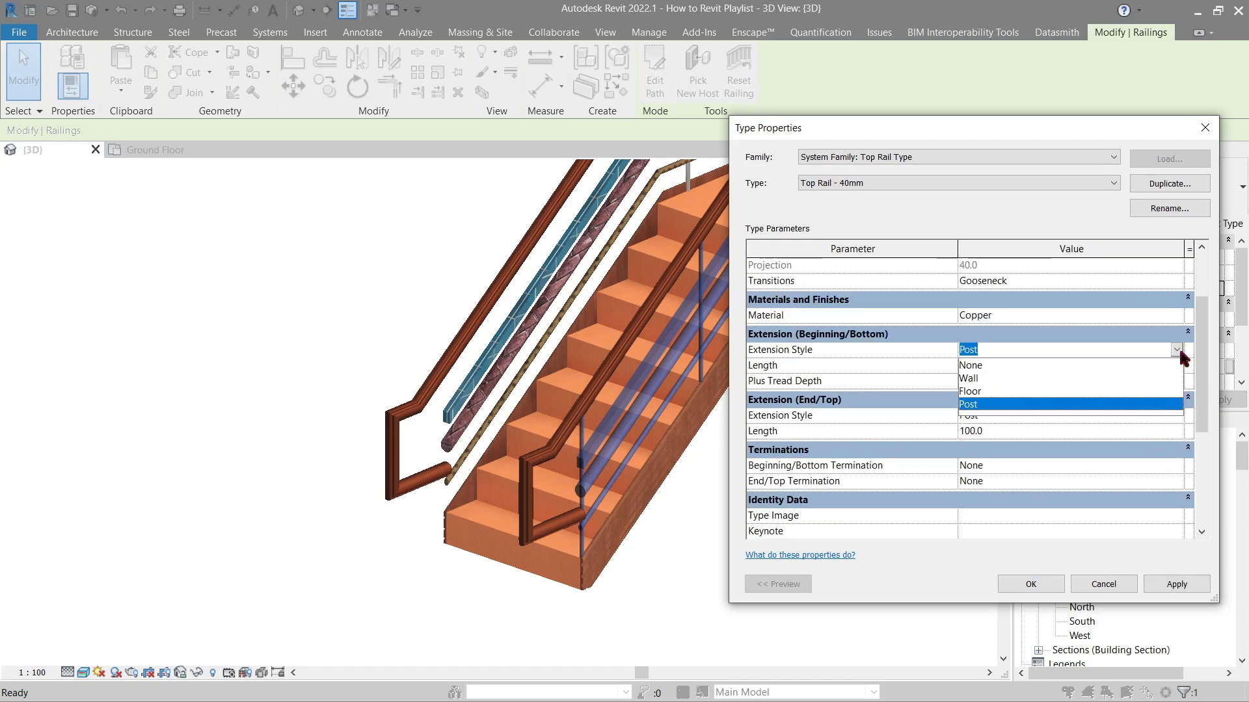
pyautogui.click(991, 391)
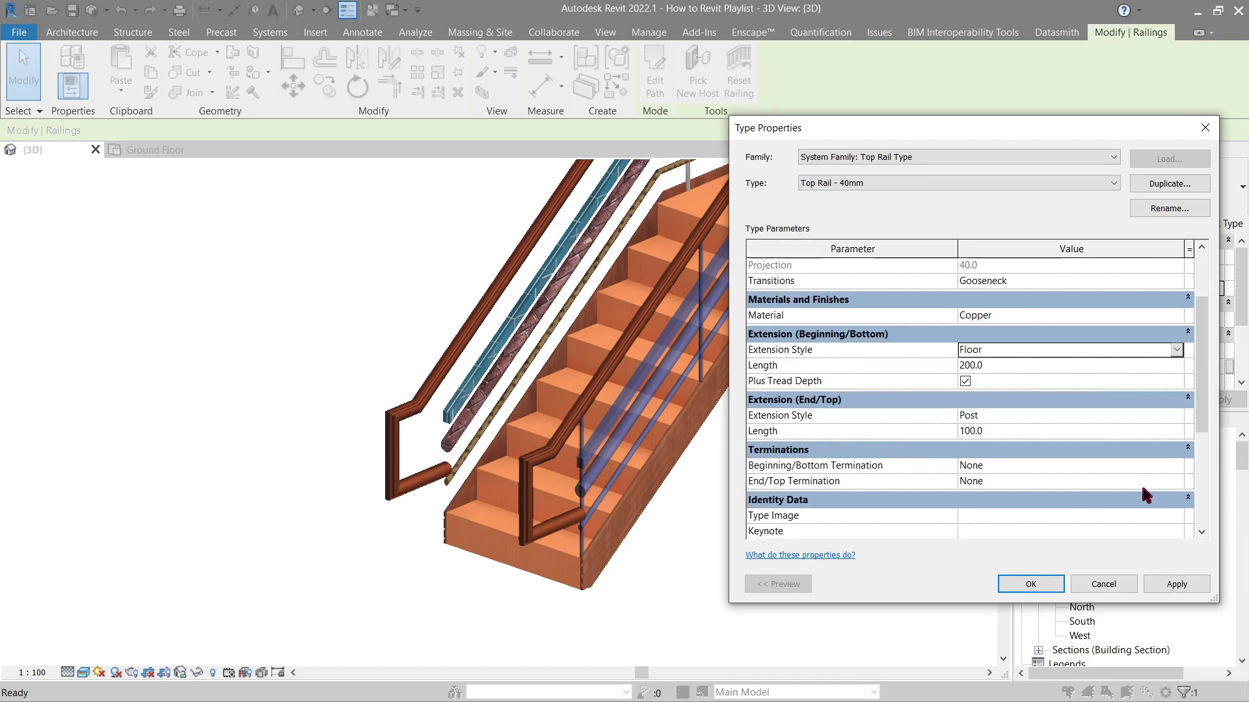
pyautogui.click(1177, 470)
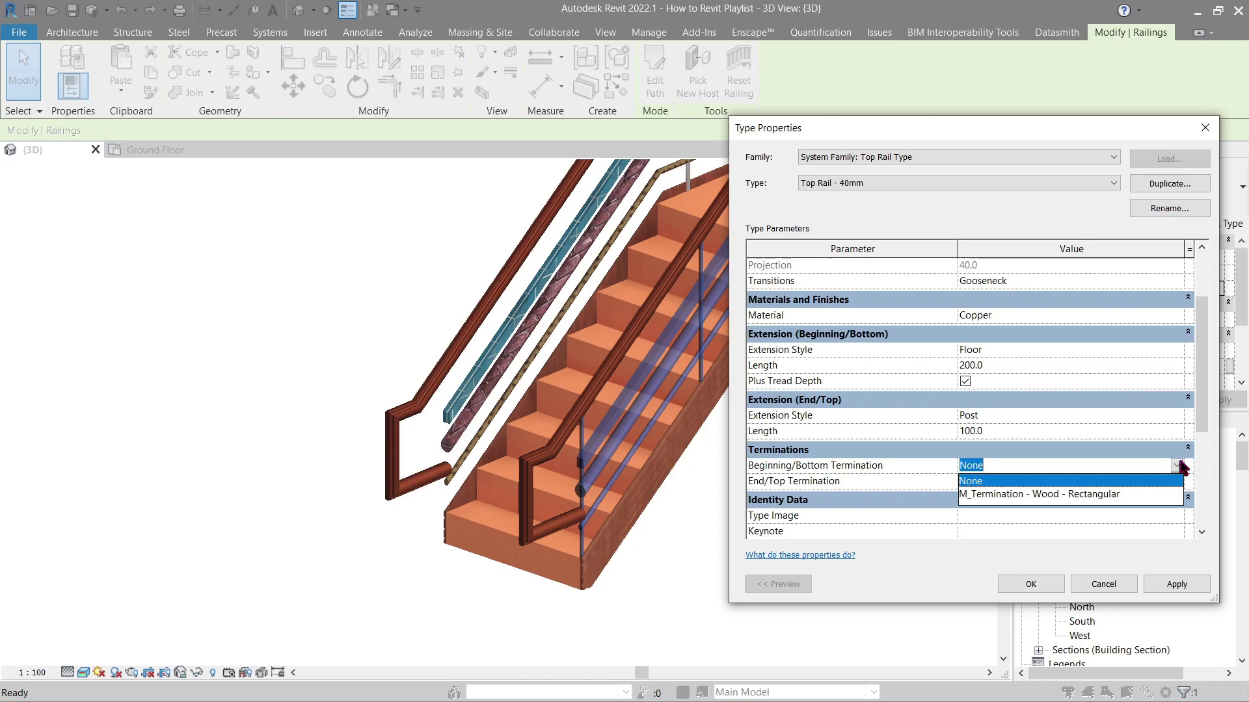
pyautogui.click(1091, 495)
pyautogui.click(1172, 585)
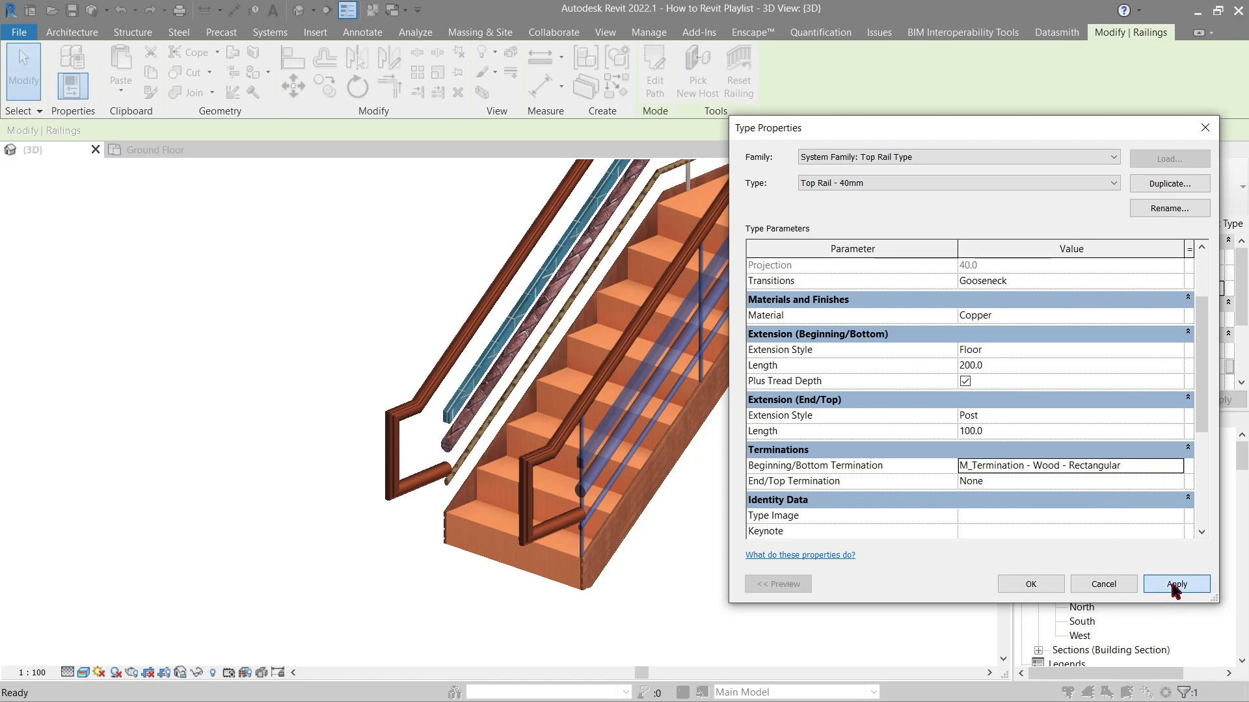
pyautogui.click(1032, 585)
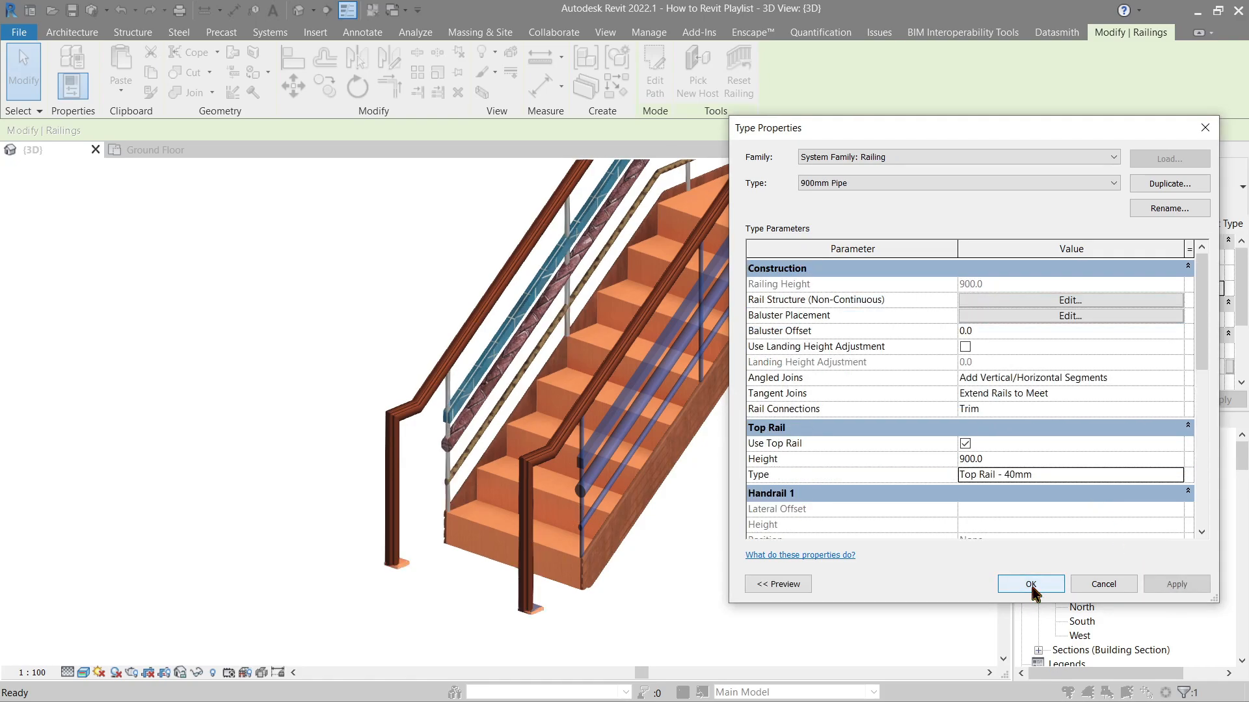
pyautogui.click(1034, 586)
pyautogui.click(488, 650)
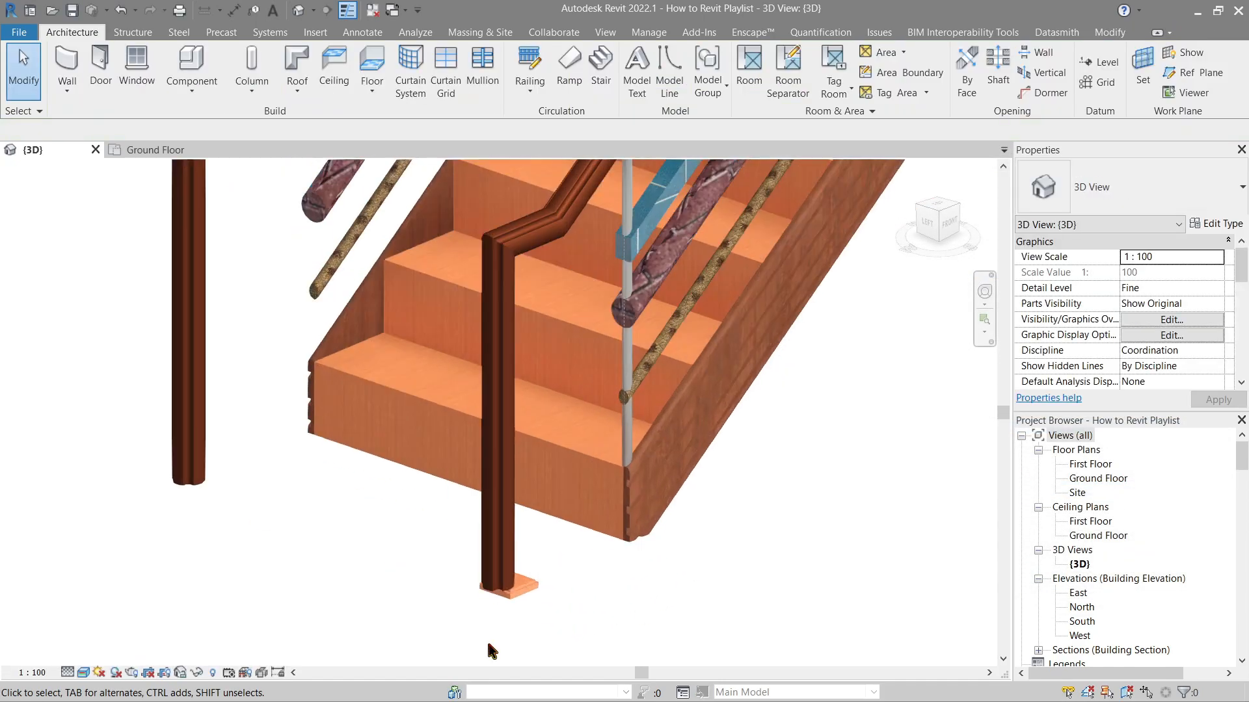
pyautogui.scroll(5, 532, 595)
pyautogui.click(562, 521)
pyautogui.moveTo(566, 517)
pyautogui.keyDown('shift'); pyautogui.mouseDown(button='middle')
pyautogui.moveTo(754, 467)
pyautogui.moveTo(608, 553)
pyautogui.moveTo(585, 430)
pyautogui.mouseUp(button='middle'); pyautogui.keyUp('shift')
pyautogui.scroll(-5, 606, 483)
pyautogui.click(598, 503)
pyautogui.moveTo(574, 536); pyautogui.dragTo(572, 545, button='middle')
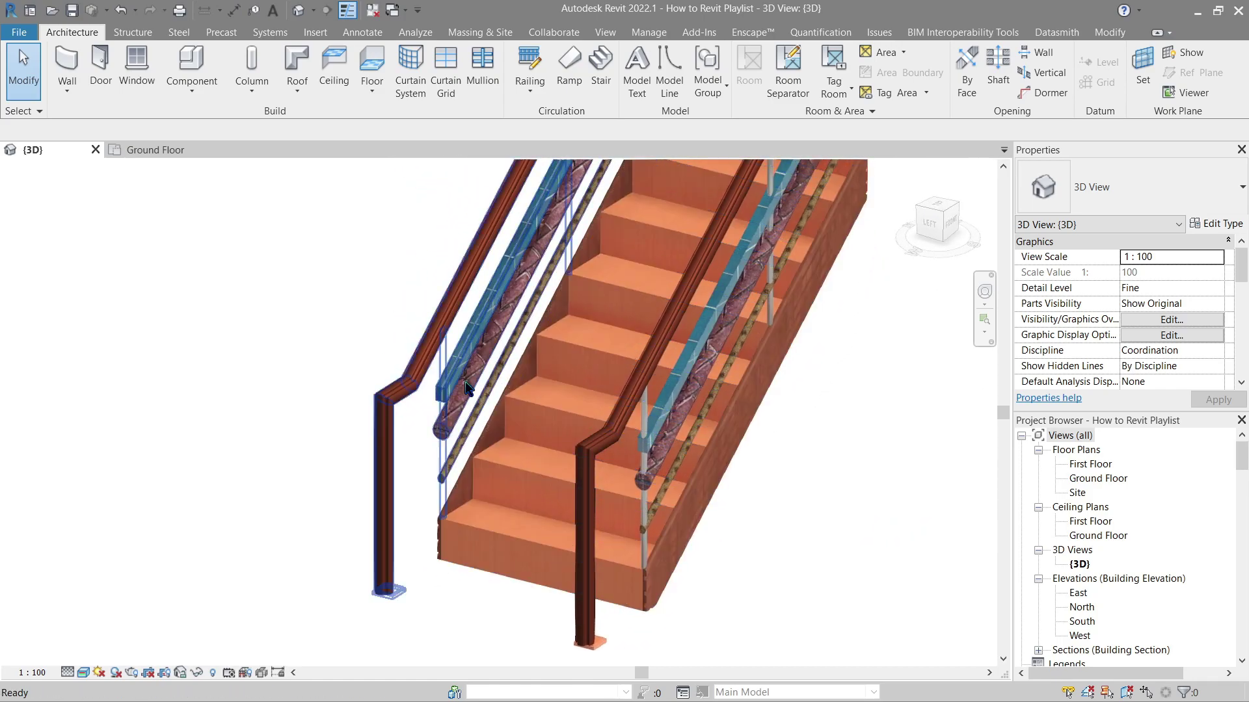
pyautogui.click(448, 338)
pyautogui.press('Escape')
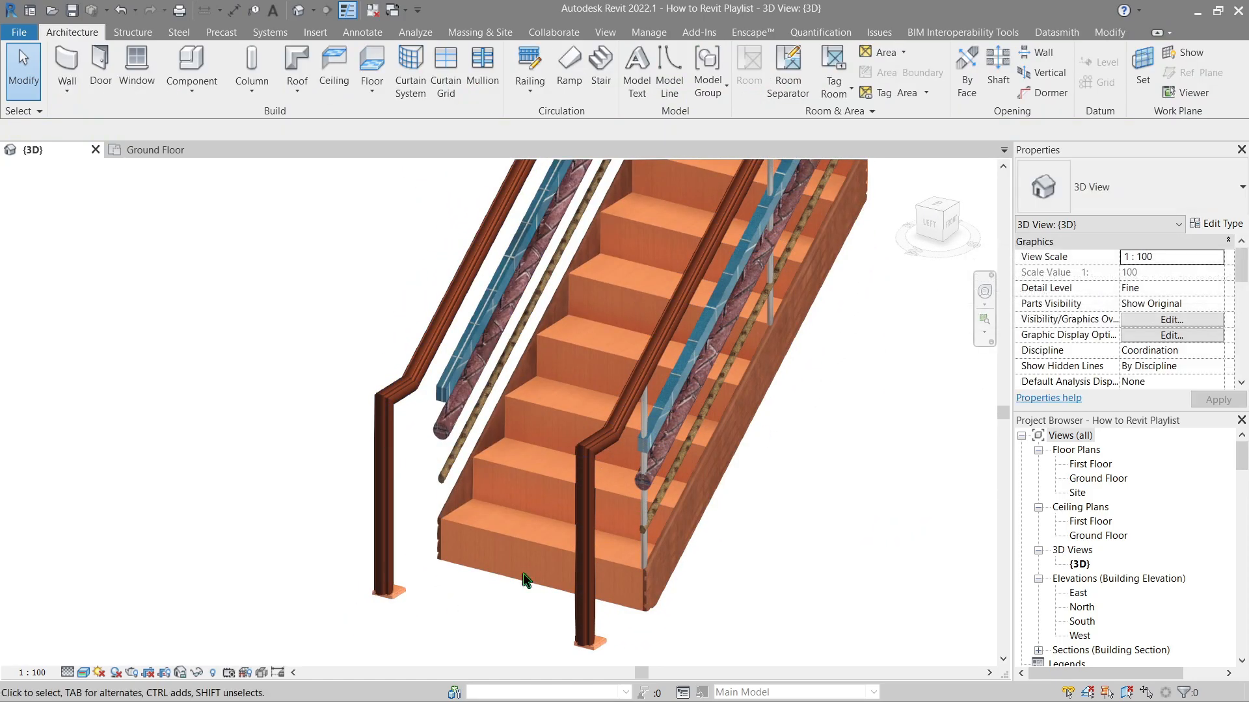
pyautogui.scroll(3, 473, 606)
pyautogui.scroll(2, 474, 604)
pyautogui.scroll(1, 473, 605)
pyautogui.scroll(2, 447, 530)
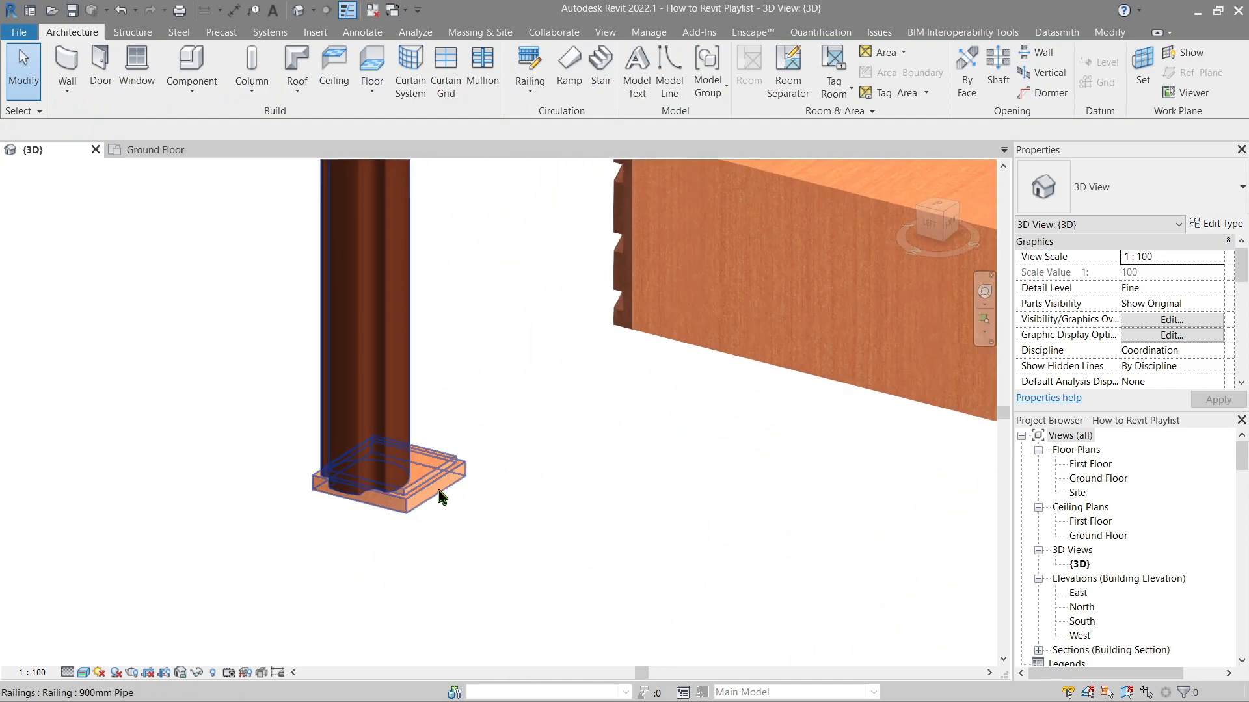
pyautogui.scroll(-5, 437, 498)
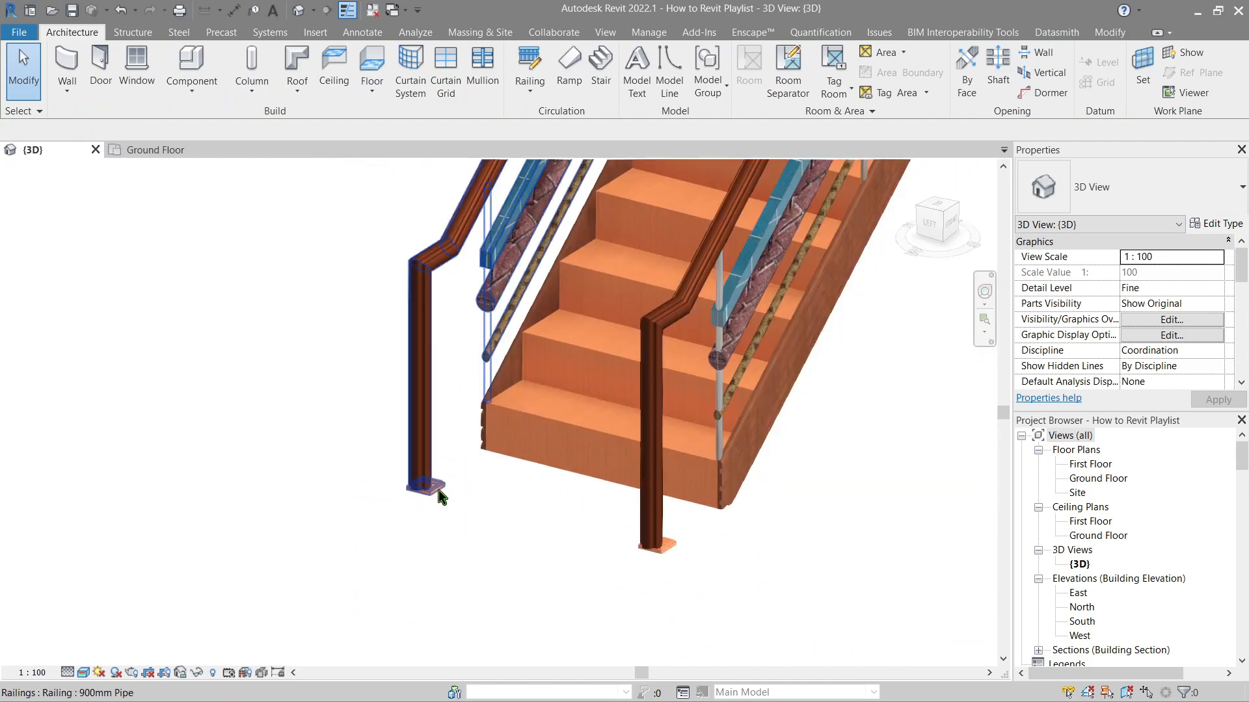
pyautogui.moveTo(438, 498)
pyautogui.keyDown('shift'); pyautogui.mouseDown(button='middle')
pyautogui.moveTo(556, 384)
pyautogui.moveTo(549, 424)
pyautogui.mouseUp(button='middle'); pyautogui.keyUp('shift')
pyautogui.scroll(2, 552, 429)
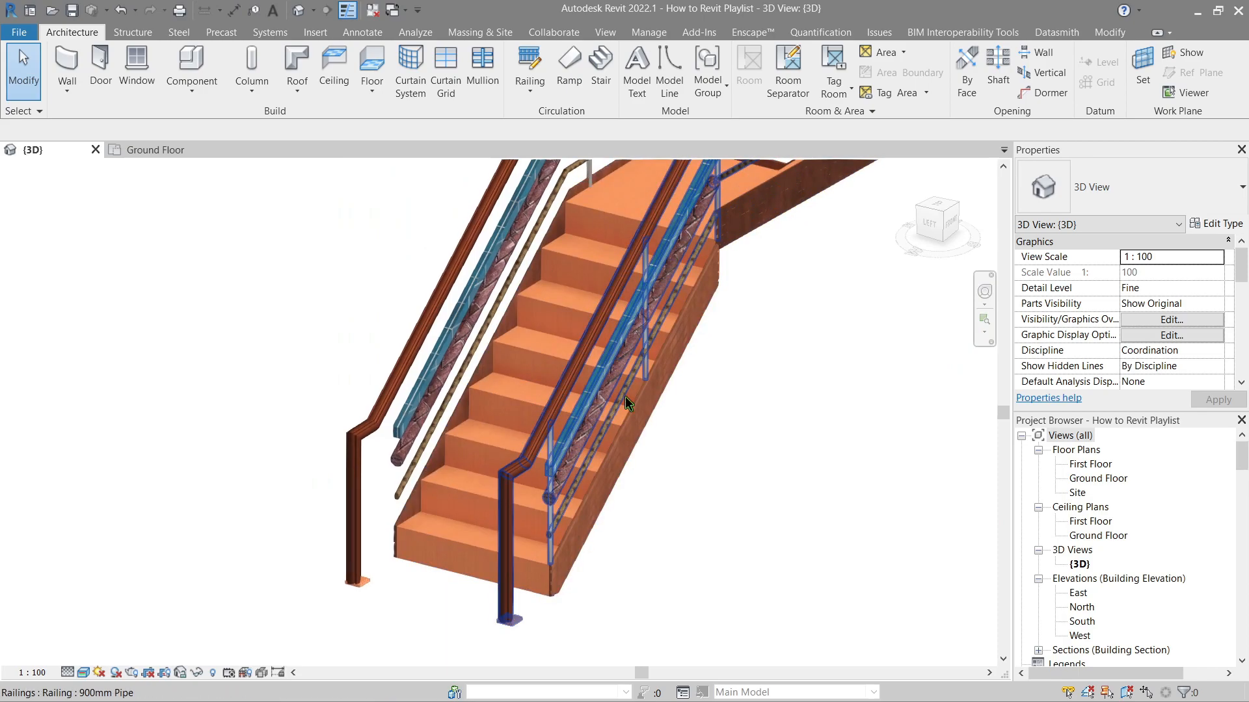
pyautogui.keyDown('shift'); pyautogui.moveTo(625, 403); pyautogui.dragTo(591, 446, button='middle'); pyautogui.keyUp('shift')
pyautogui.scroll(3, 489, 443)
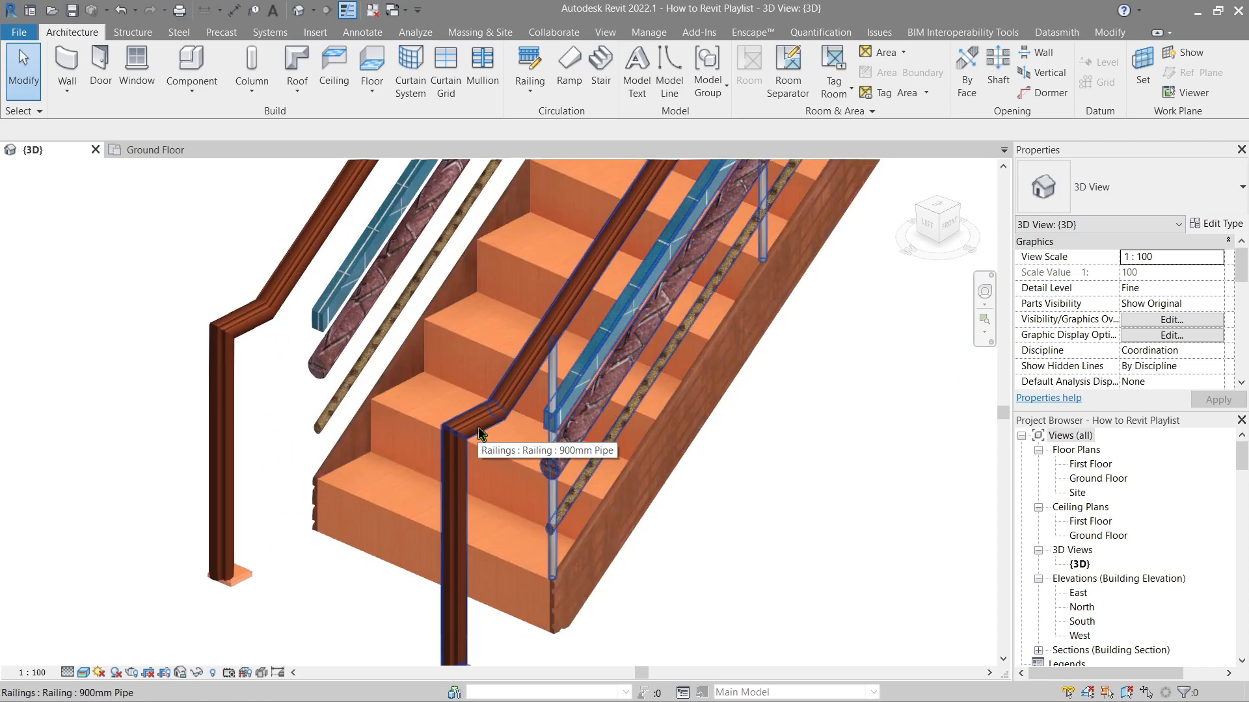
pyautogui.scroll(-3, 480, 433)
pyautogui.moveTo(582, 473)
pyautogui.keyDown('shift'); pyautogui.mouseDown(button='middle')
pyautogui.moveTo(630, 432)
pyautogui.moveTo(674, 354)
pyautogui.moveTo(594, 501)
pyautogui.mouseUp(button='middle'); pyautogui.keyUp('shift')
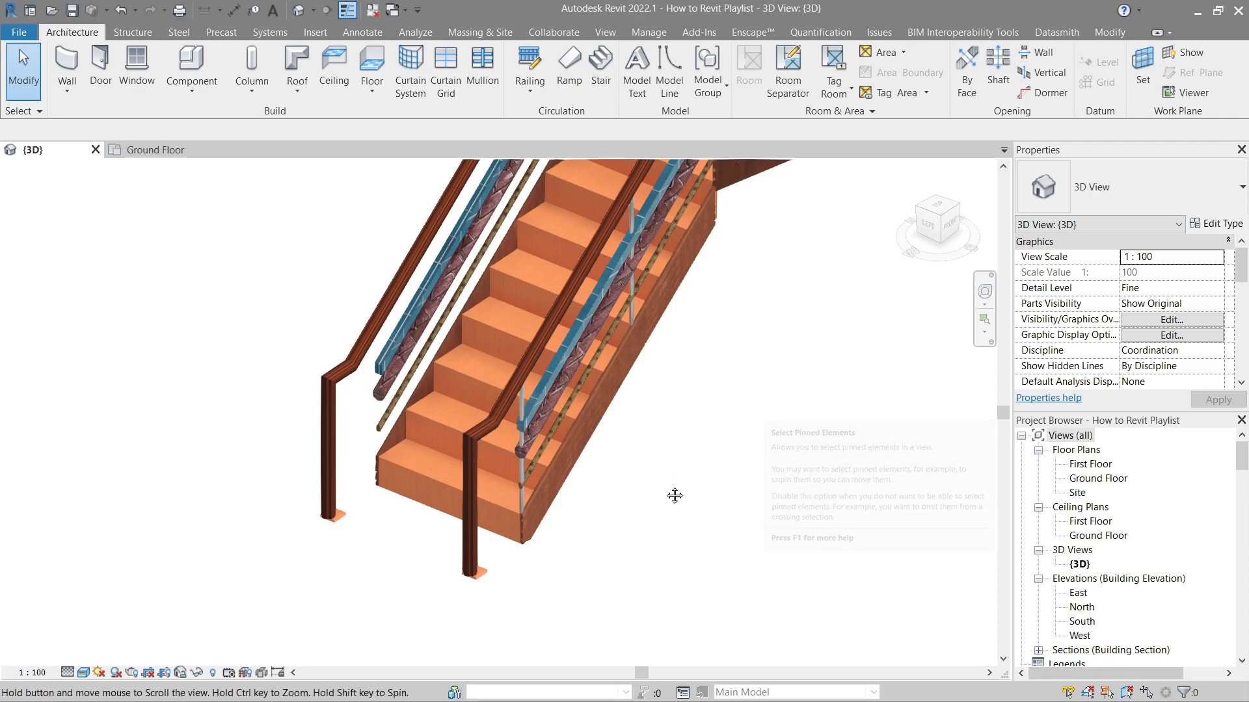
pyautogui.scroll(2, 683, 547)
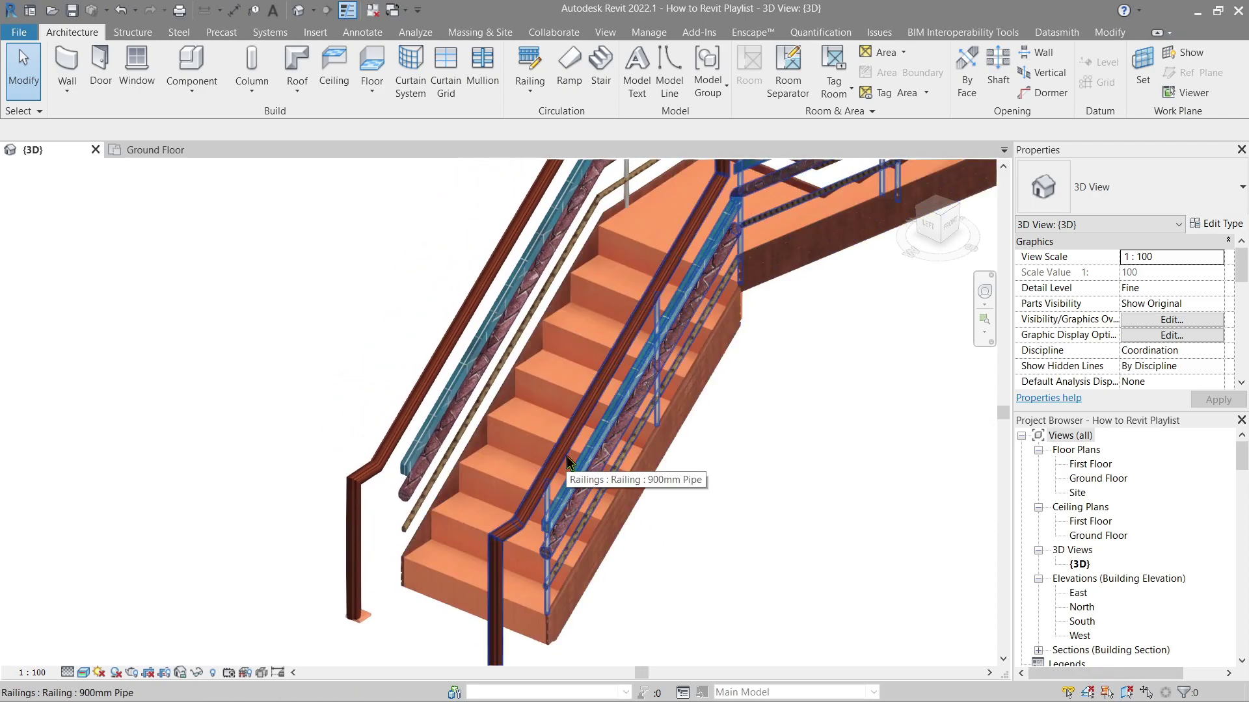
pyautogui.press('Tab')
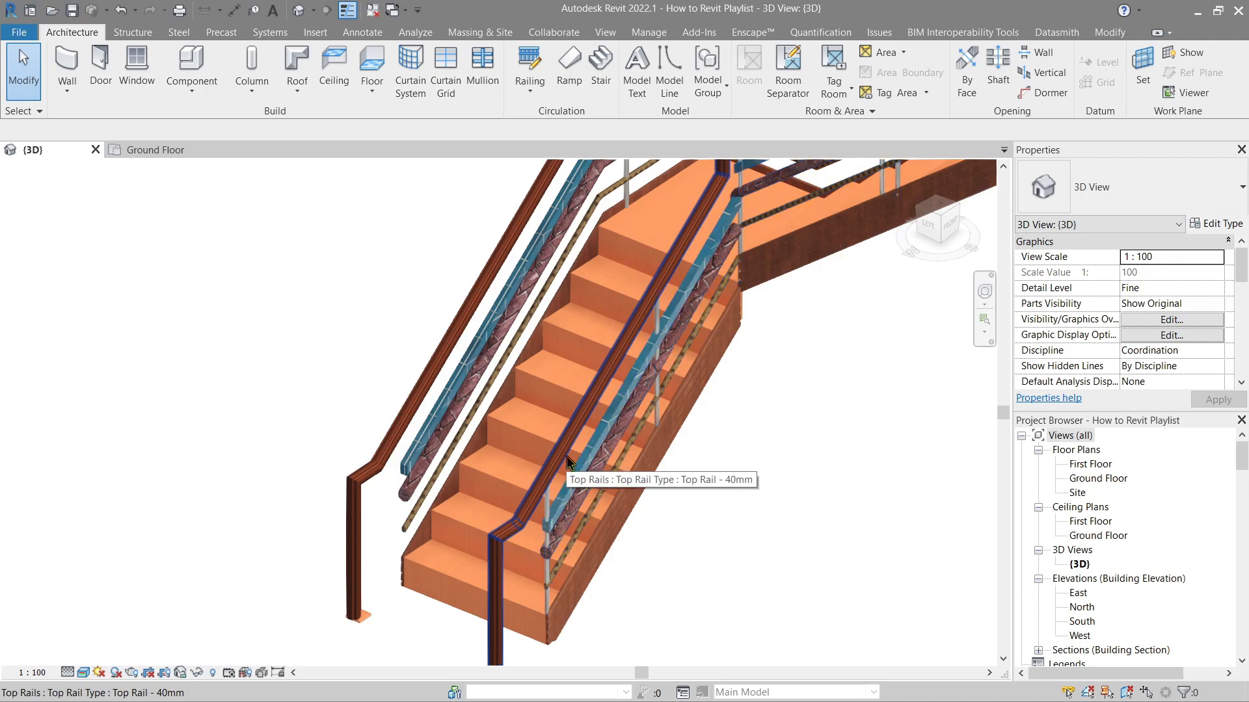
# - Unpin the selected top rail and start Edit Rail on it
pyautogui.click(567, 456)
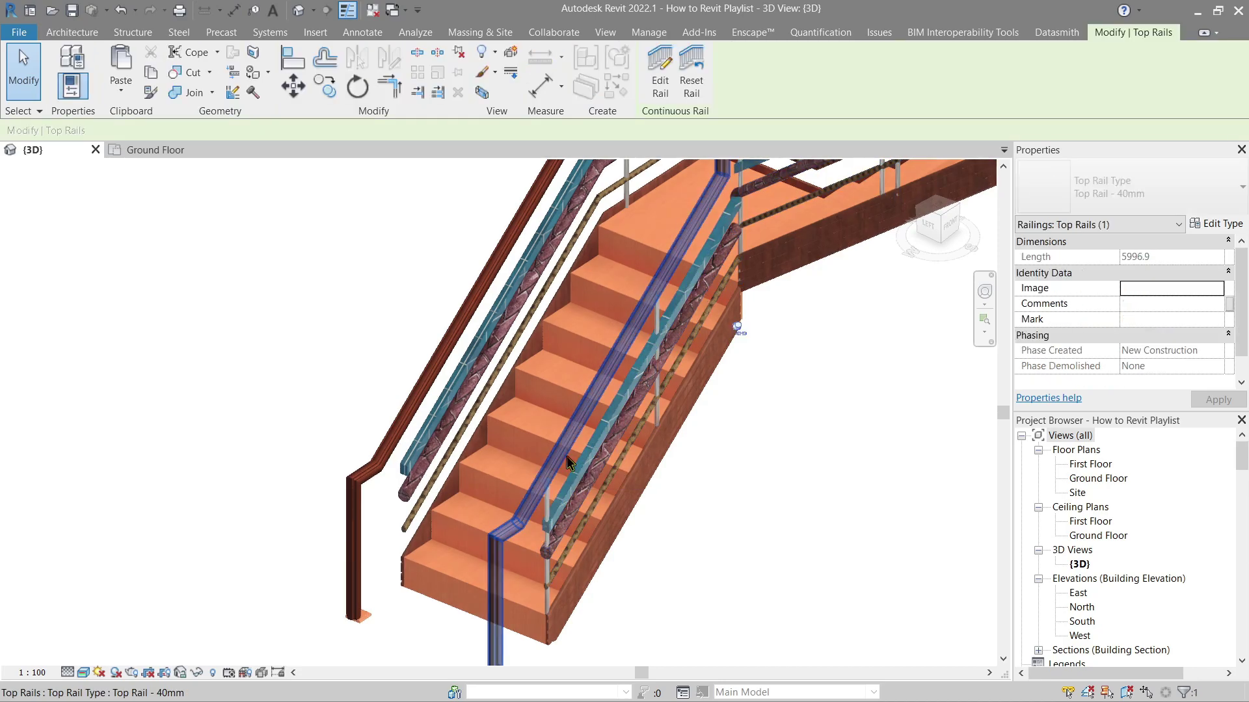
pyautogui.click(740, 330)
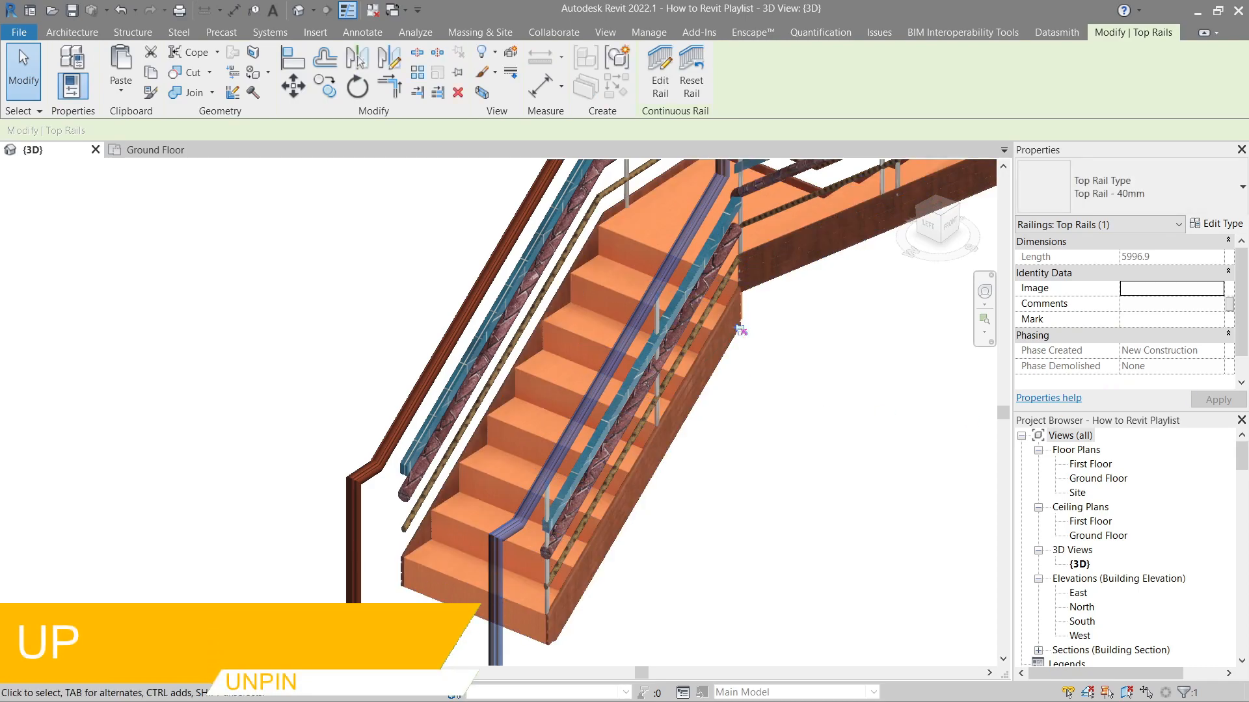
pyautogui.scroll(1, 740, 331)
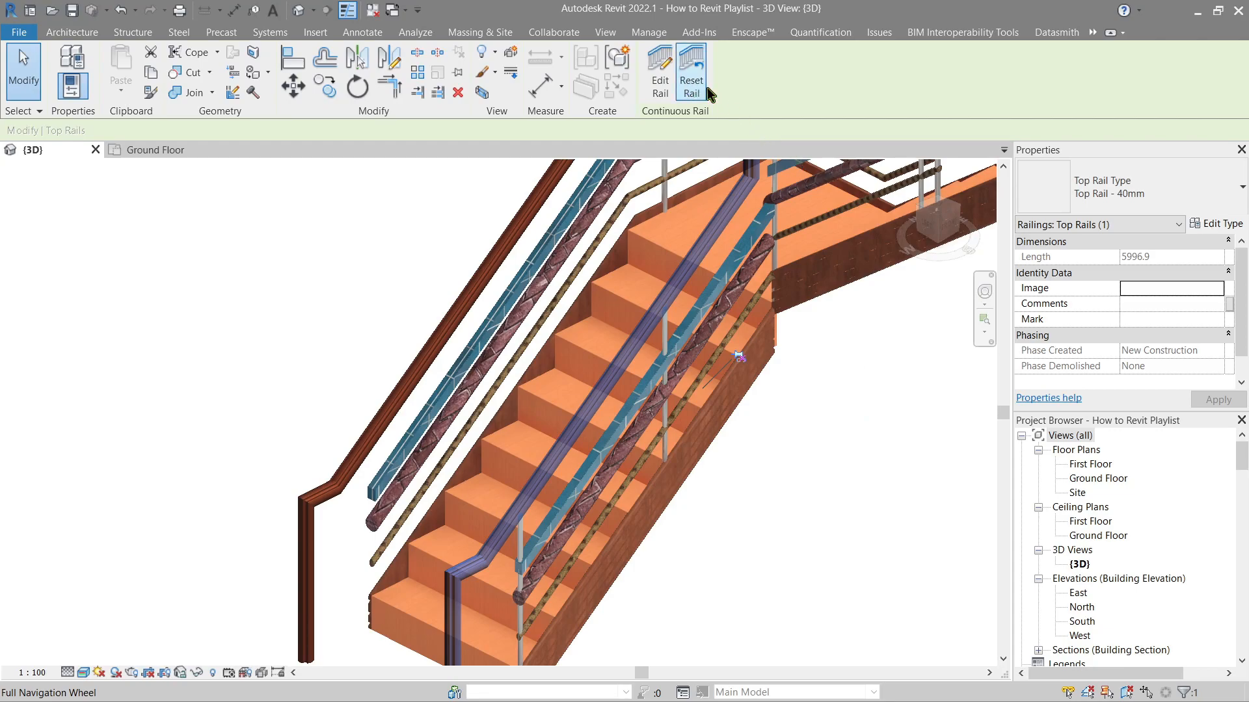
pyautogui.click(663, 87)
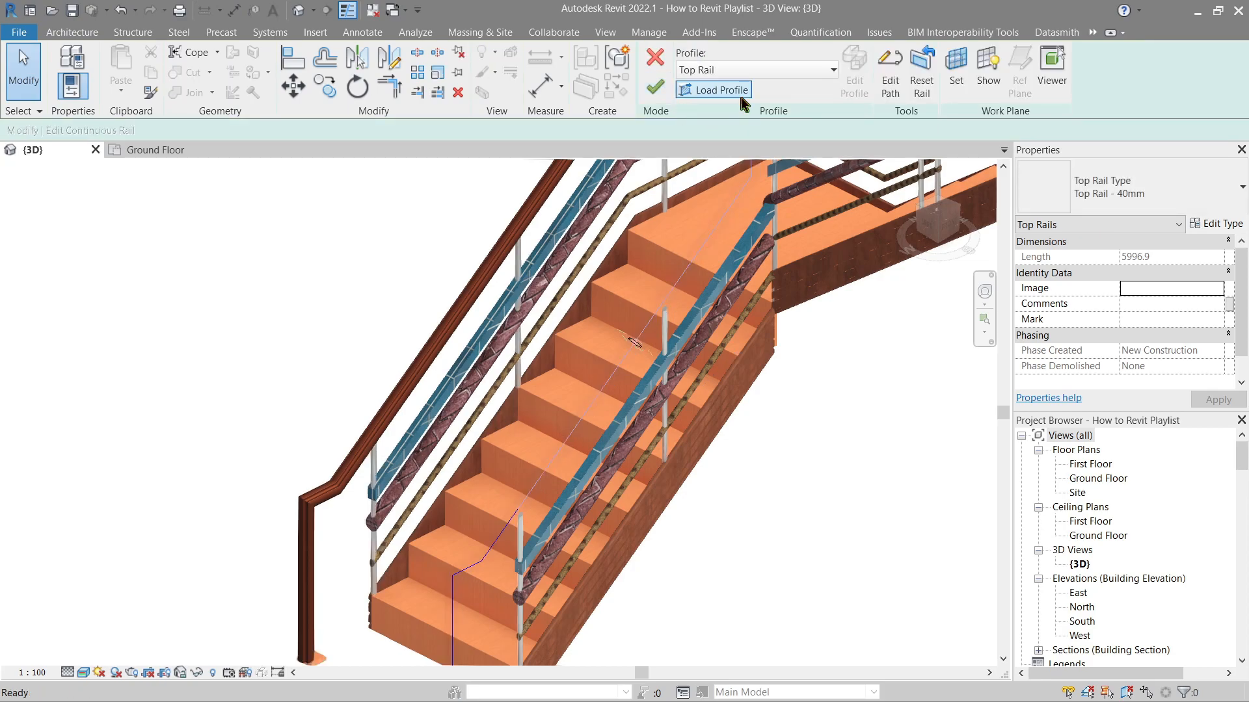
# - Enter Edit Path and bring the rail's bottom end into a front view
pyautogui.click(891, 82)
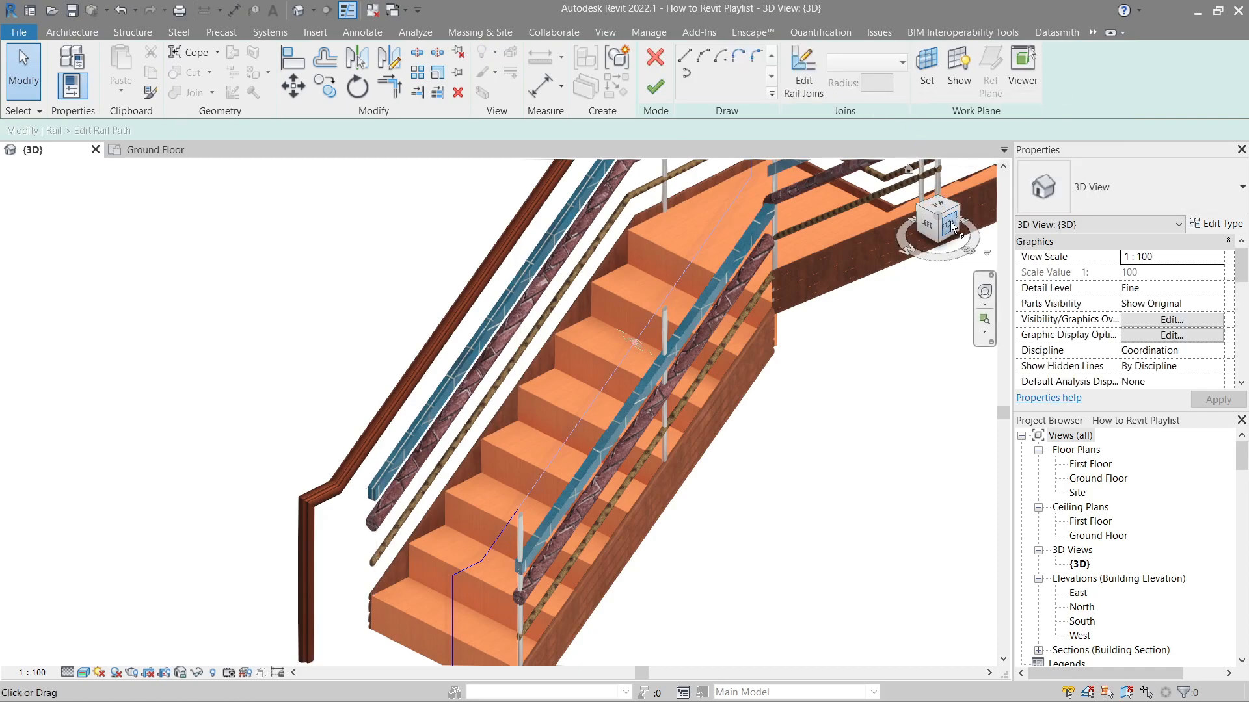
pyautogui.click(950, 227)
pyautogui.scroll(3, 788, 315)
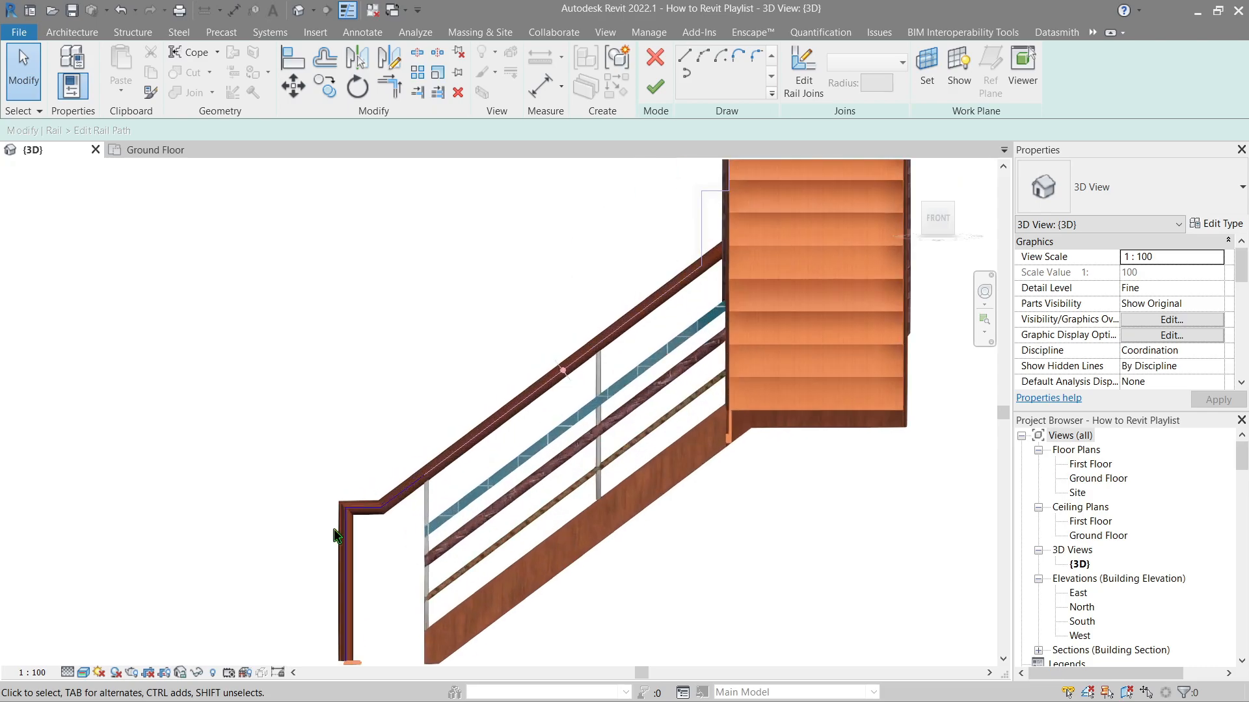
pyautogui.moveTo(335, 529); pyautogui.dragTo(475, 310, button='middle')
pyautogui.moveTo(572, 204); pyautogui.dragTo(362, 482)
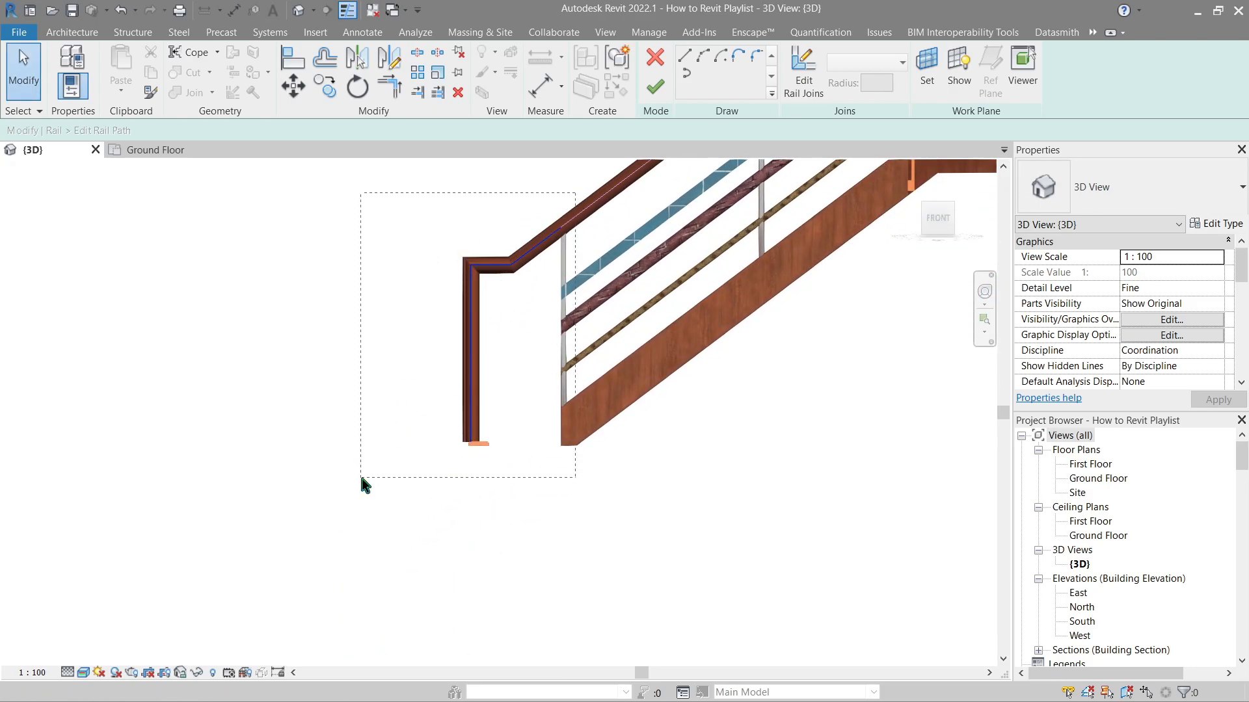
pyautogui.click(525, 304)
pyautogui.scroll(2, 525, 303)
# - Sketch a vertical line down from the rail's corner and a horizontal line across to the post
pyautogui.click(675, 56)
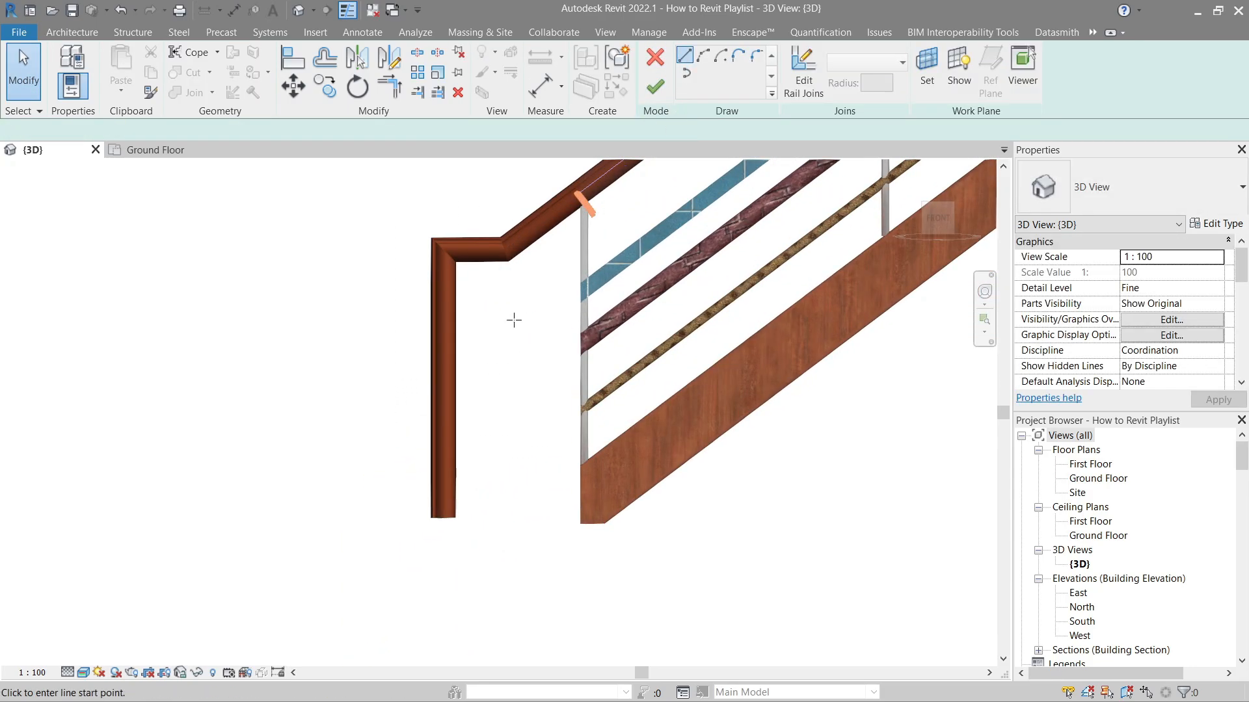
pyautogui.scroll(3, 527, 342)
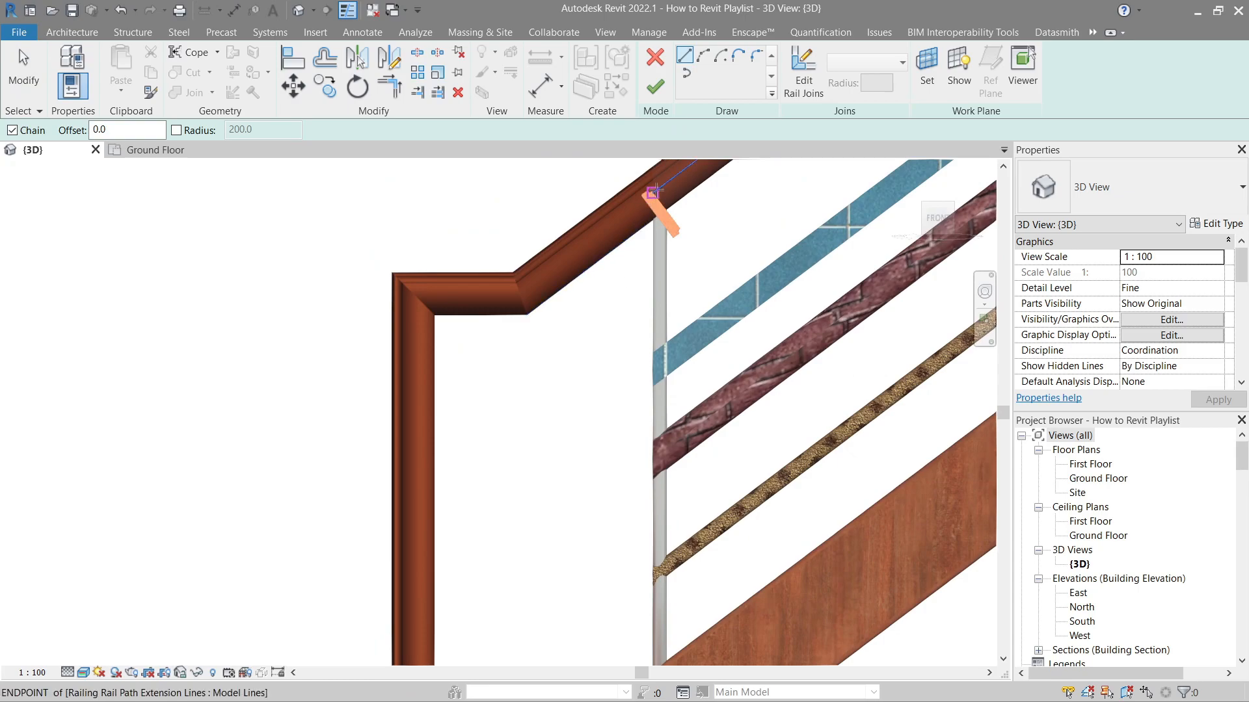
pyautogui.click(652, 193)
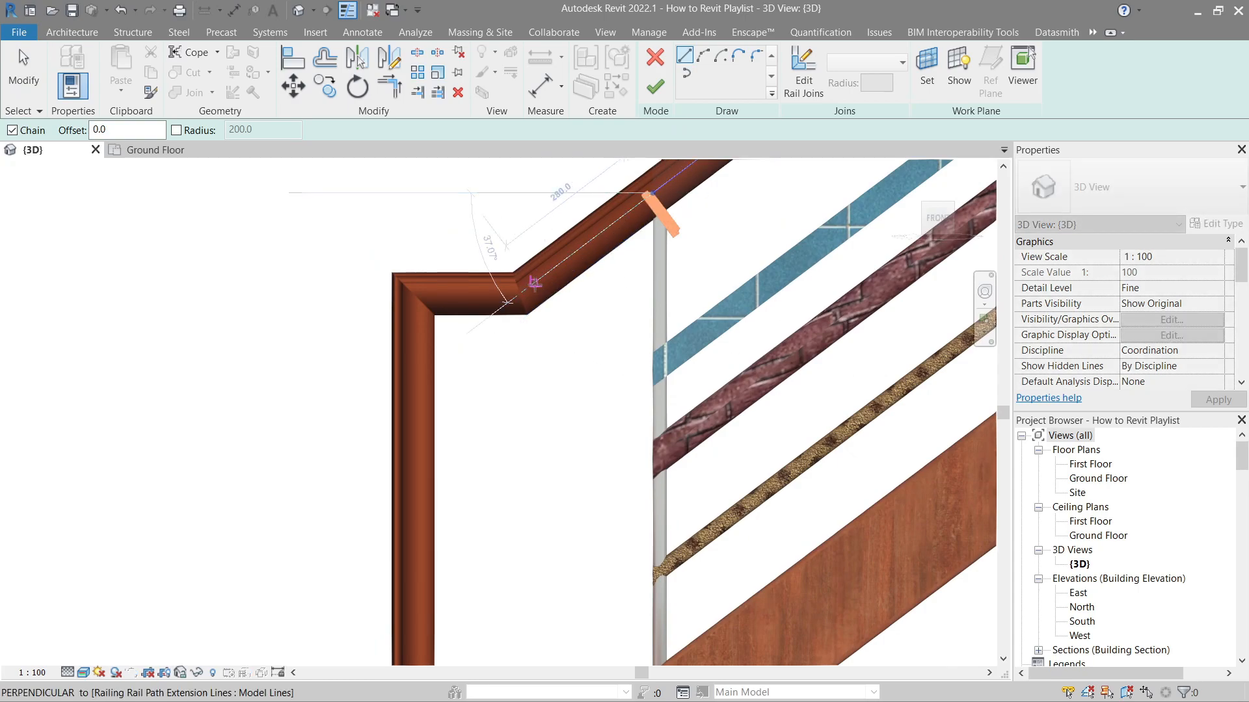
pyautogui.click(525, 289)
pyautogui.press('Escape')
pyautogui.press('Escape')
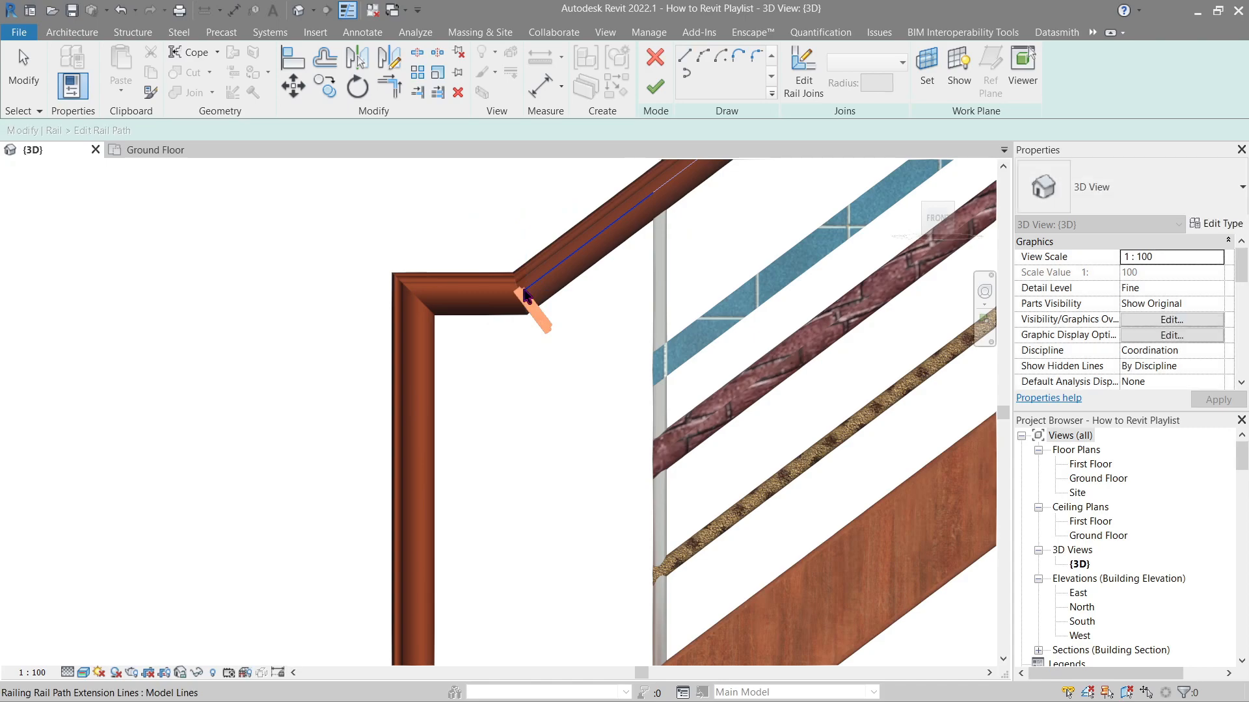
pyautogui.click(684, 56)
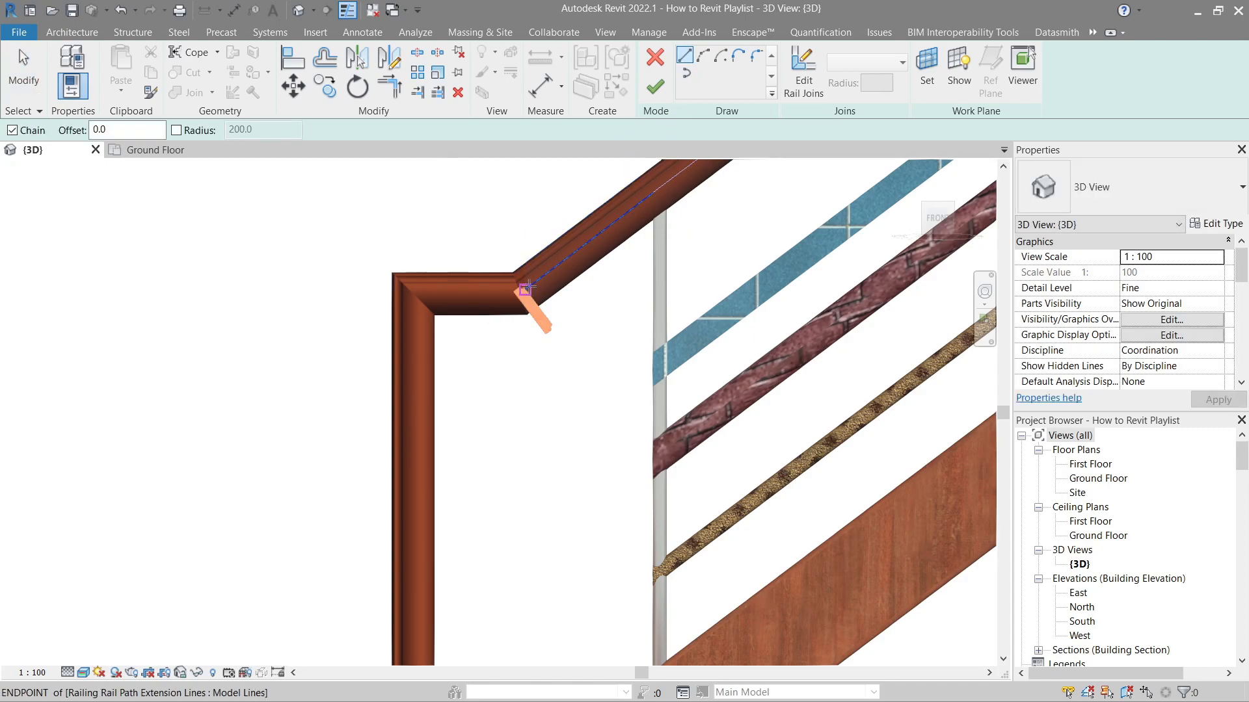
pyautogui.click(525, 289)
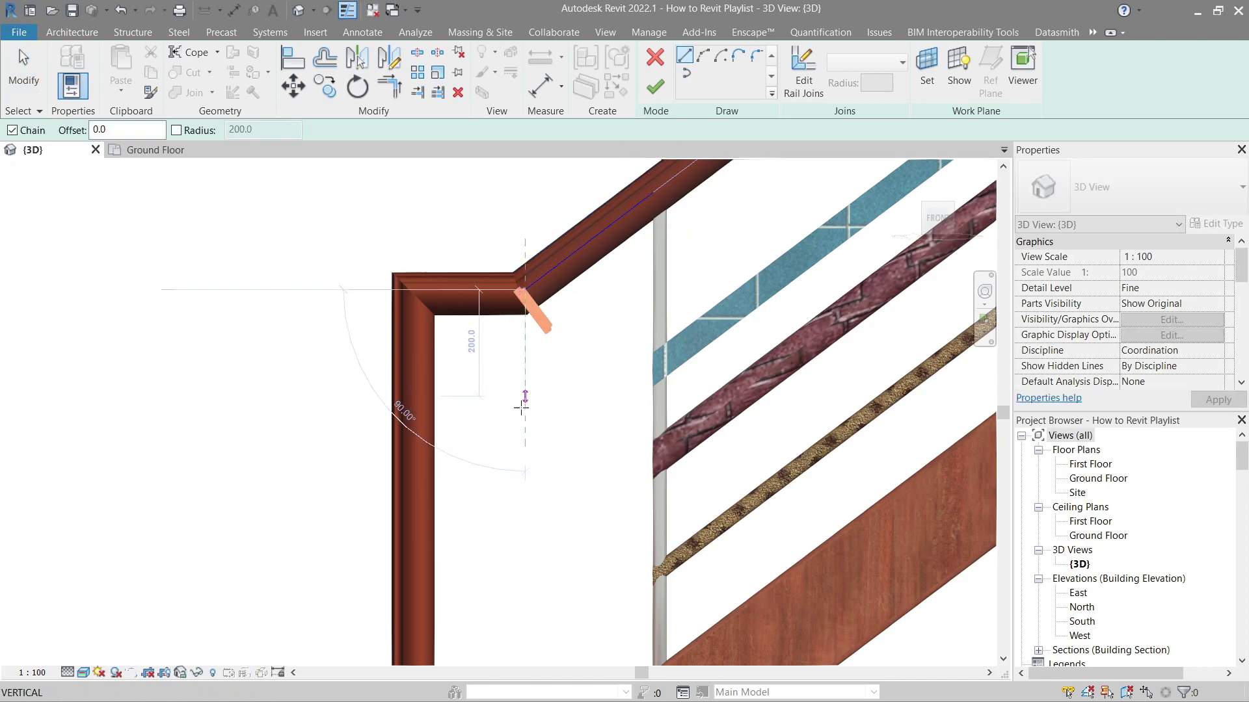
pyautogui.click(523, 483)
pyautogui.press('Escape')
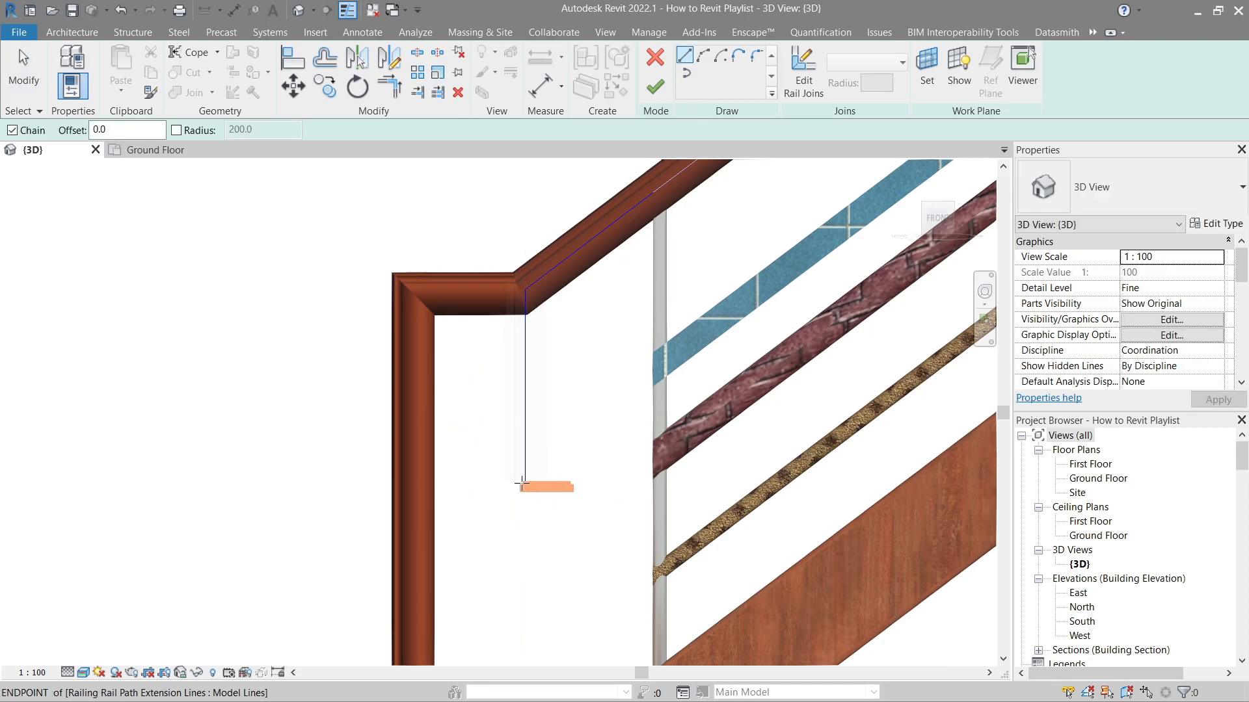
pyautogui.click(525, 482)
pyautogui.click(656, 481)
pyautogui.press('Escape')
pyautogui.press('Escape')
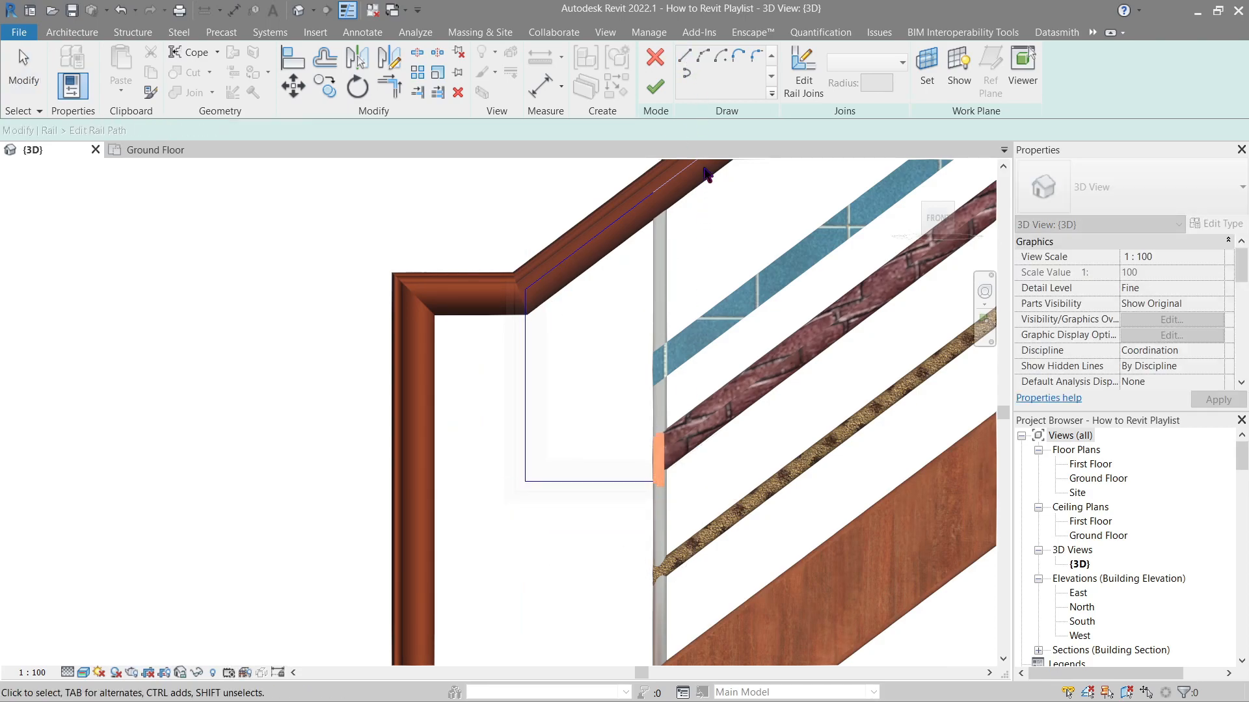
# - Round the new corner with a 200 mm fillet arc and finish editing the rail path
pyautogui.click(757, 59)
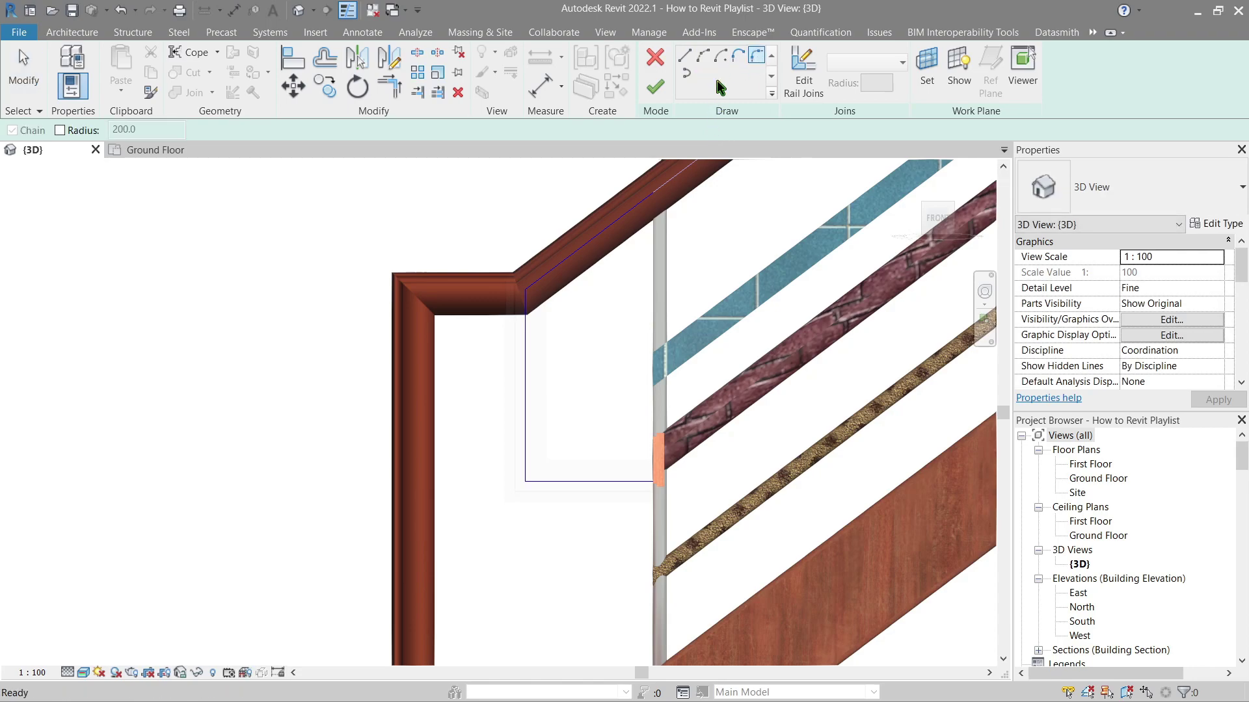
pyautogui.click(83, 131)
pyautogui.doubleClick(150, 131)
pyautogui.write('200')
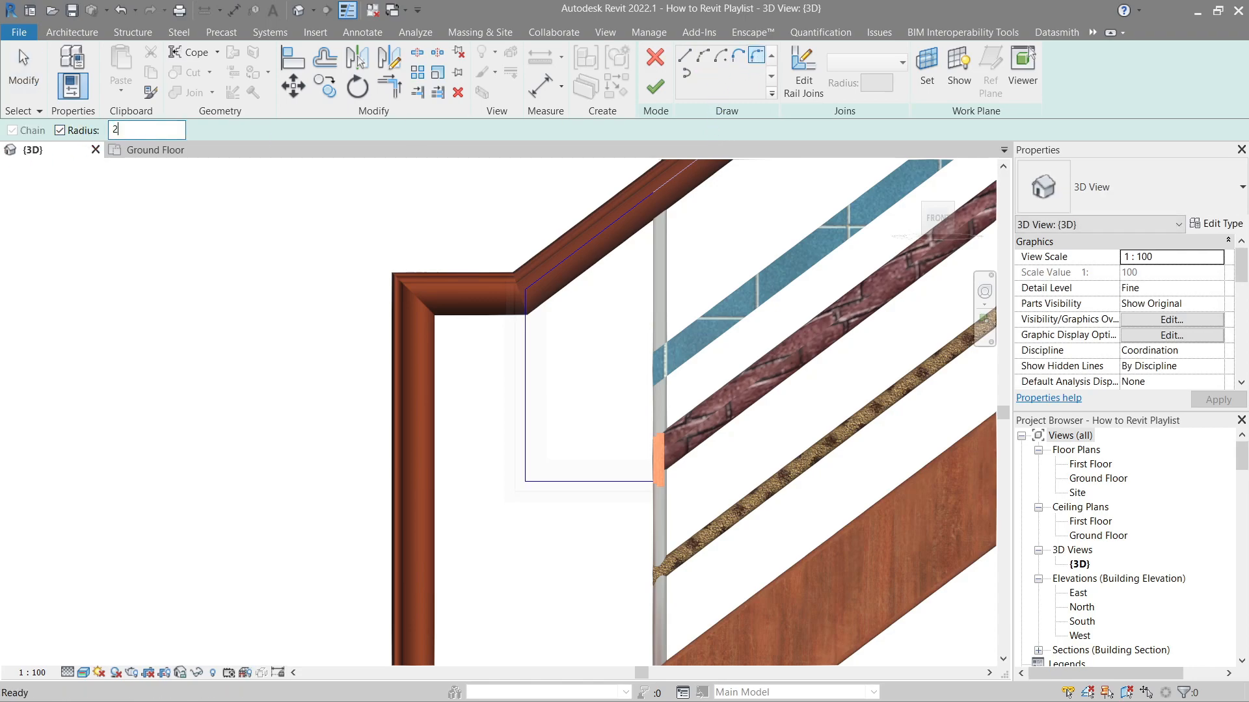
pyautogui.press('Return')
pyautogui.click(536, 346)
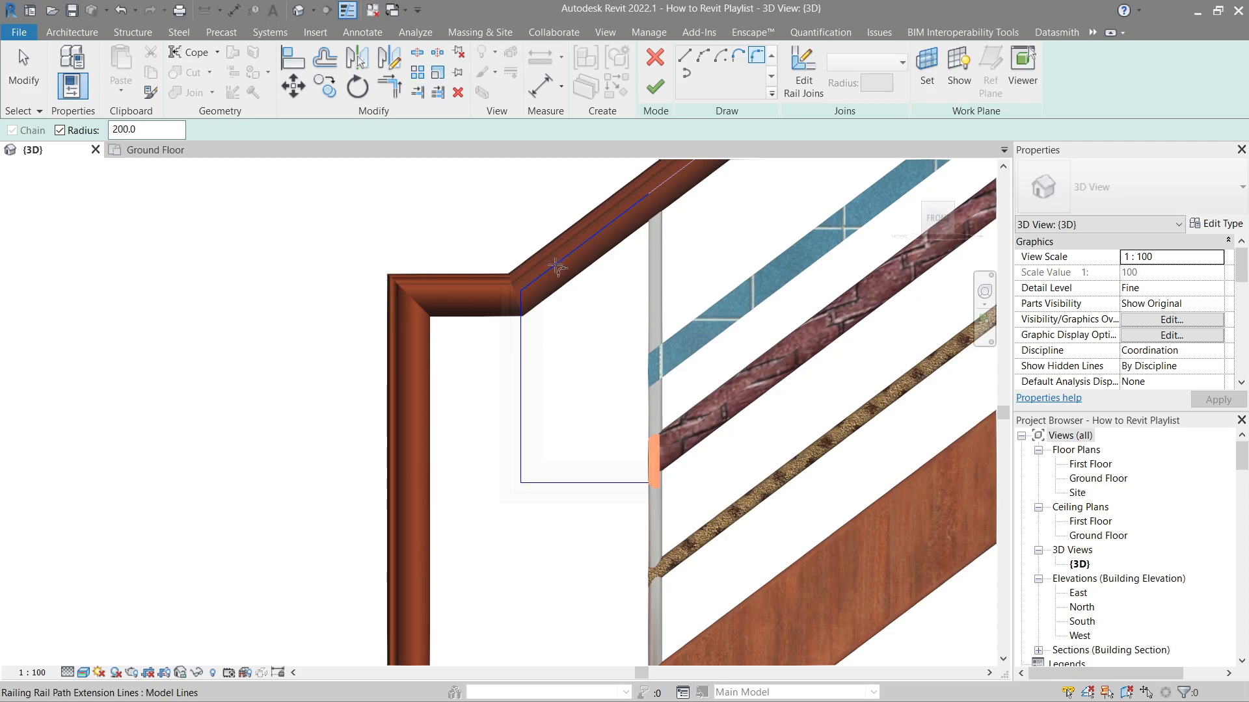
pyautogui.click(556, 266)
pyautogui.click(533, 428)
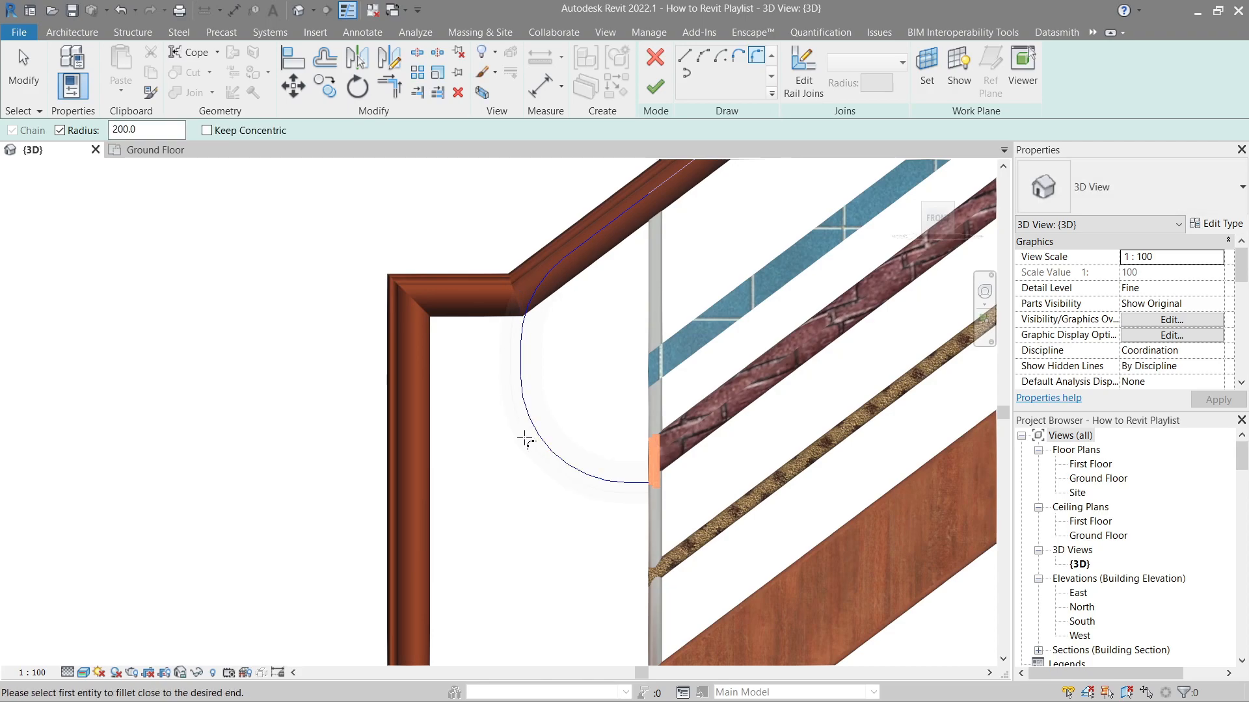
pyautogui.press('Escape')
pyautogui.click(655, 88)
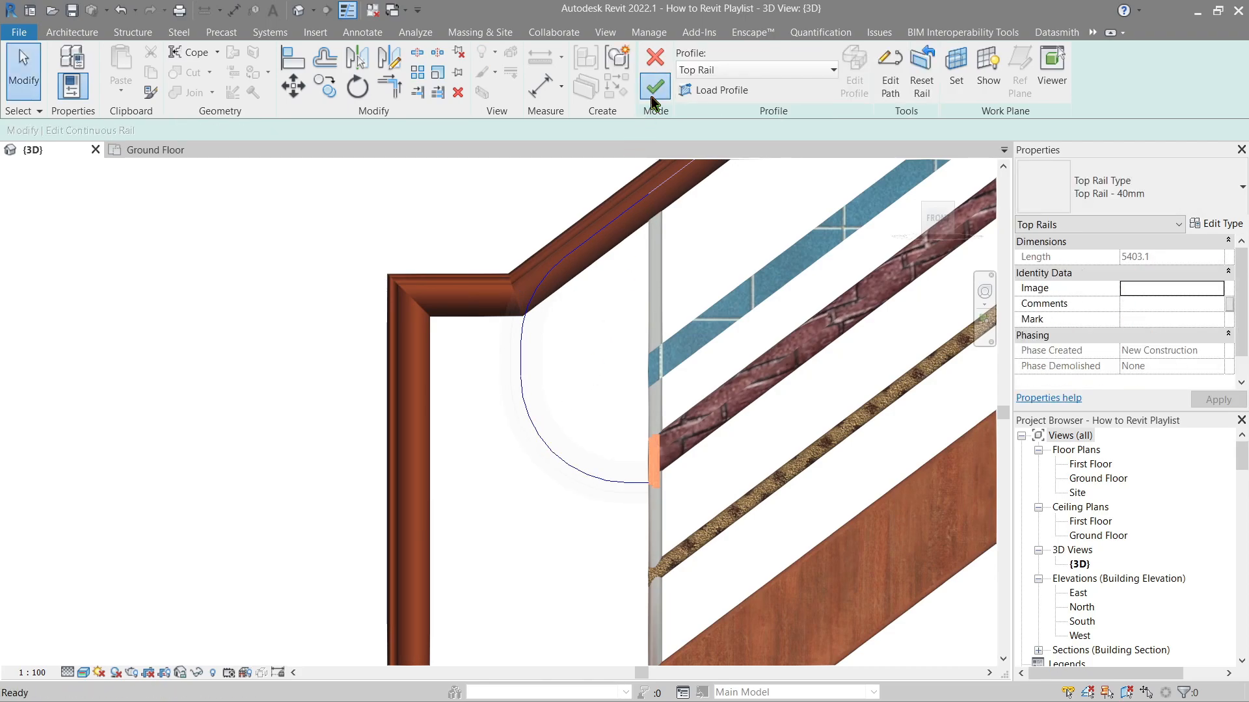
pyautogui.scroll(-2, 515, 383)
# - Orbit to review the looped rail, then reach its Top Rail type settings
pyautogui.keyDown('shift'); pyautogui.moveTo(515, 383); pyautogui.dragTo(735, 419, button='middle'); pyautogui.keyUp('shift')
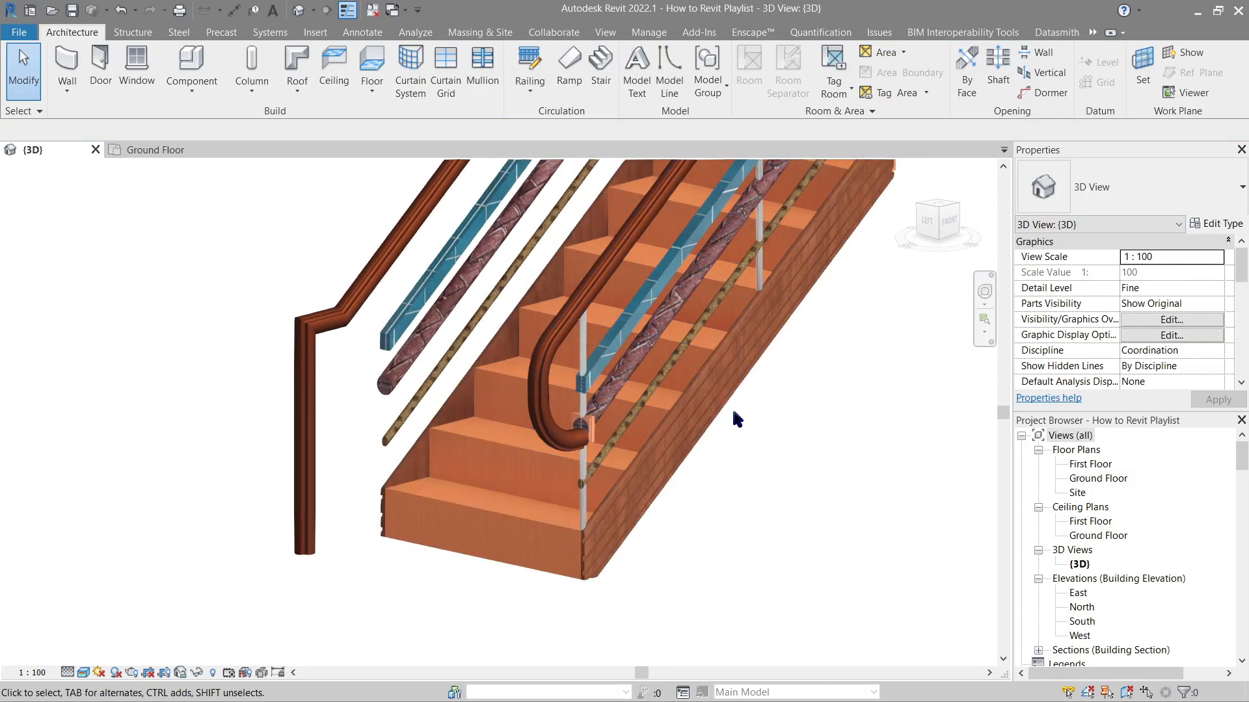
pyautogui.moveTo(802, 485)
pyautogui.keyDown('shift'); pyautogui.mouseDown(button='middle')
pyautogui.moveTo(747, 413)
pyautogui.moveTo(544, 439)
pyautogui.moveTo(771, 482)
pyautogui.mouseUp(button='middle'); pyautogui.keyUp('shift')
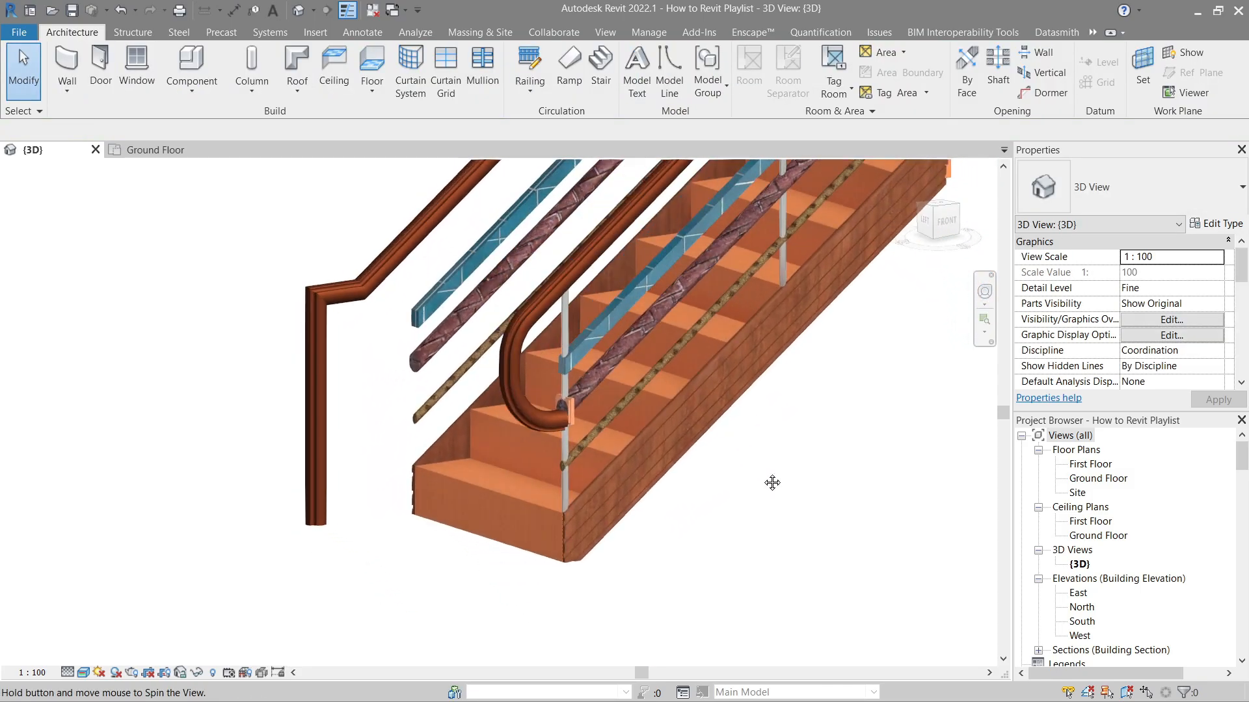
pyautogui.scroll(2, 704, 514)
pyautogui.click(622, 376)
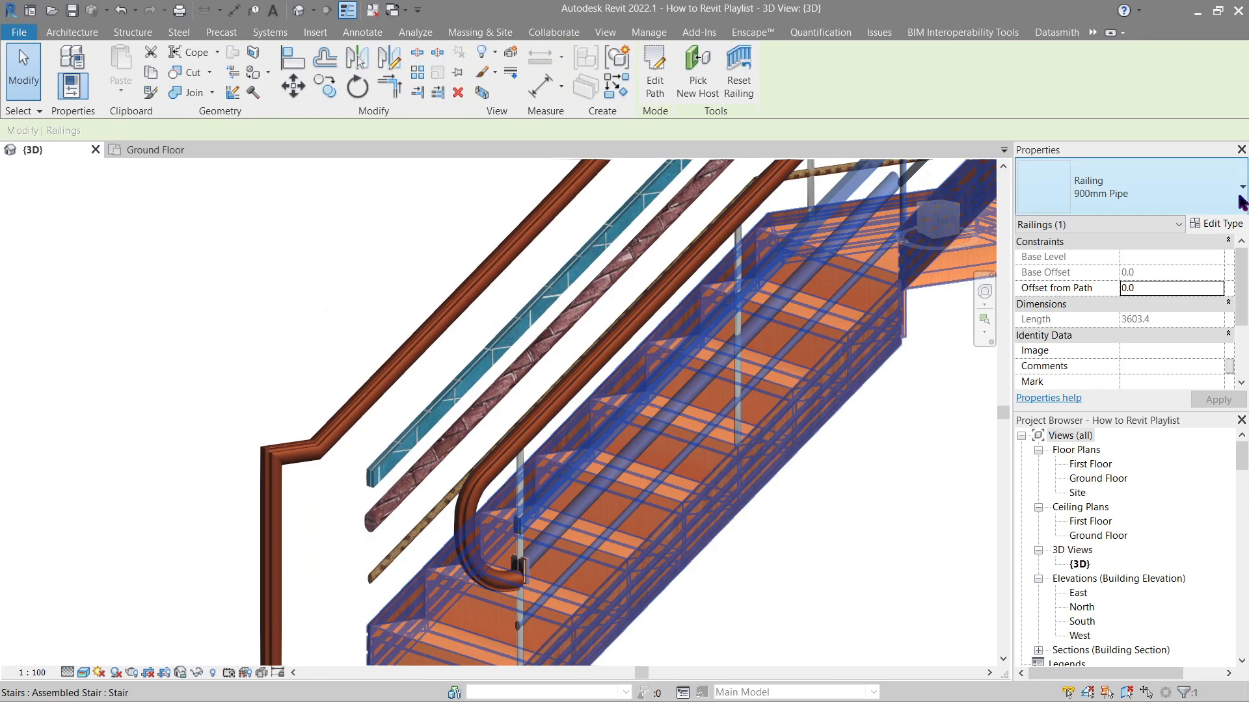
pyautogui.click(1219, 225)
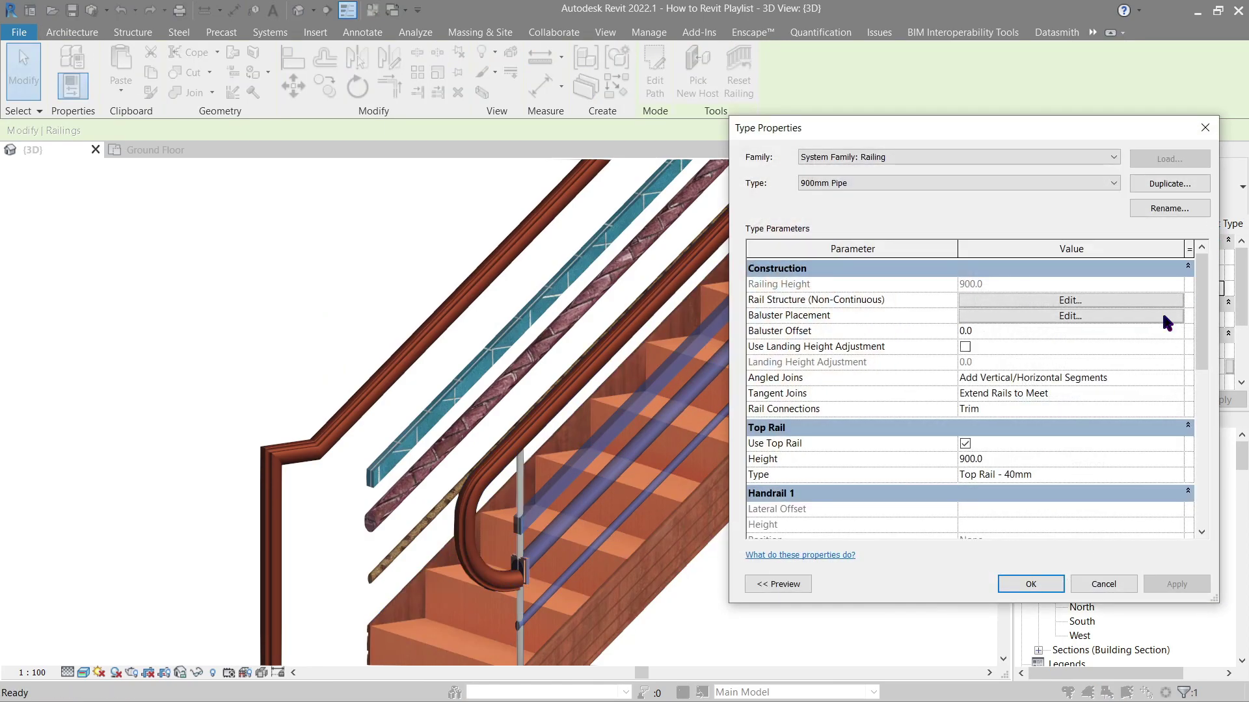
pyautogui.click(1176, 475)
pyautogui.scroll(-5, 1081, 428)
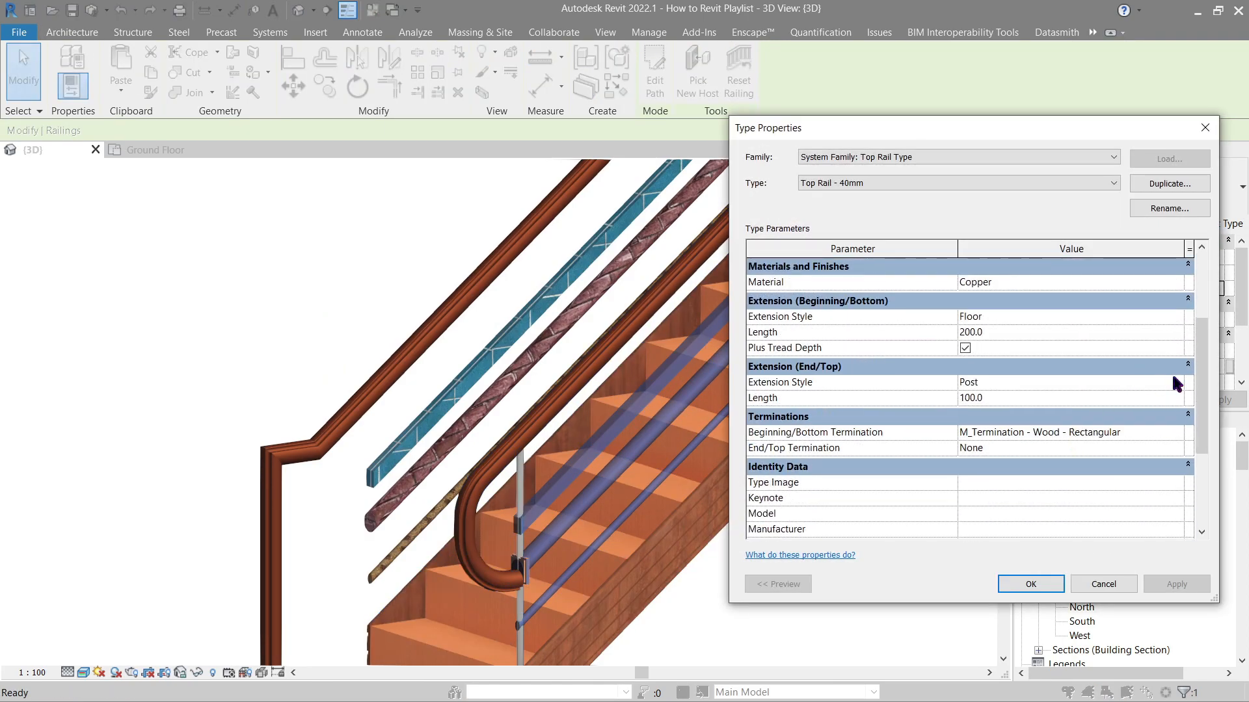
# - Set the bottom termination to None, apply it and close the type settings
pyautogui.click(1177, 434)
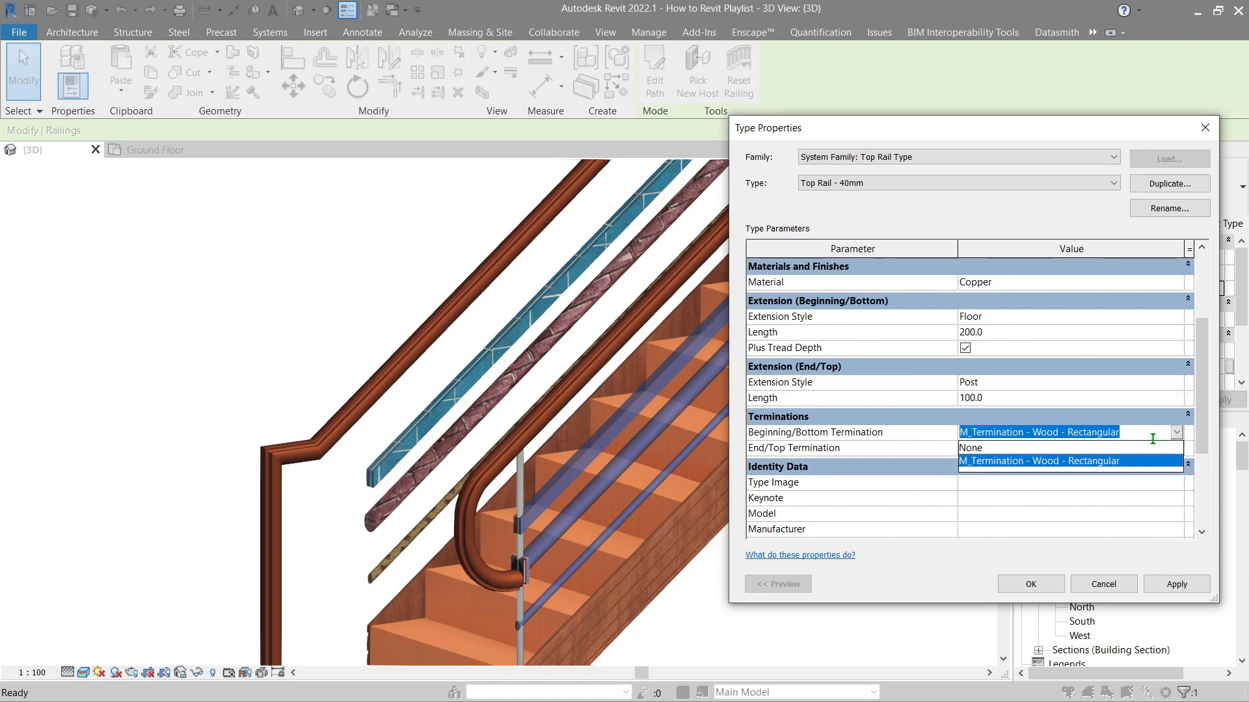
pyautogui.click(1115, 448)
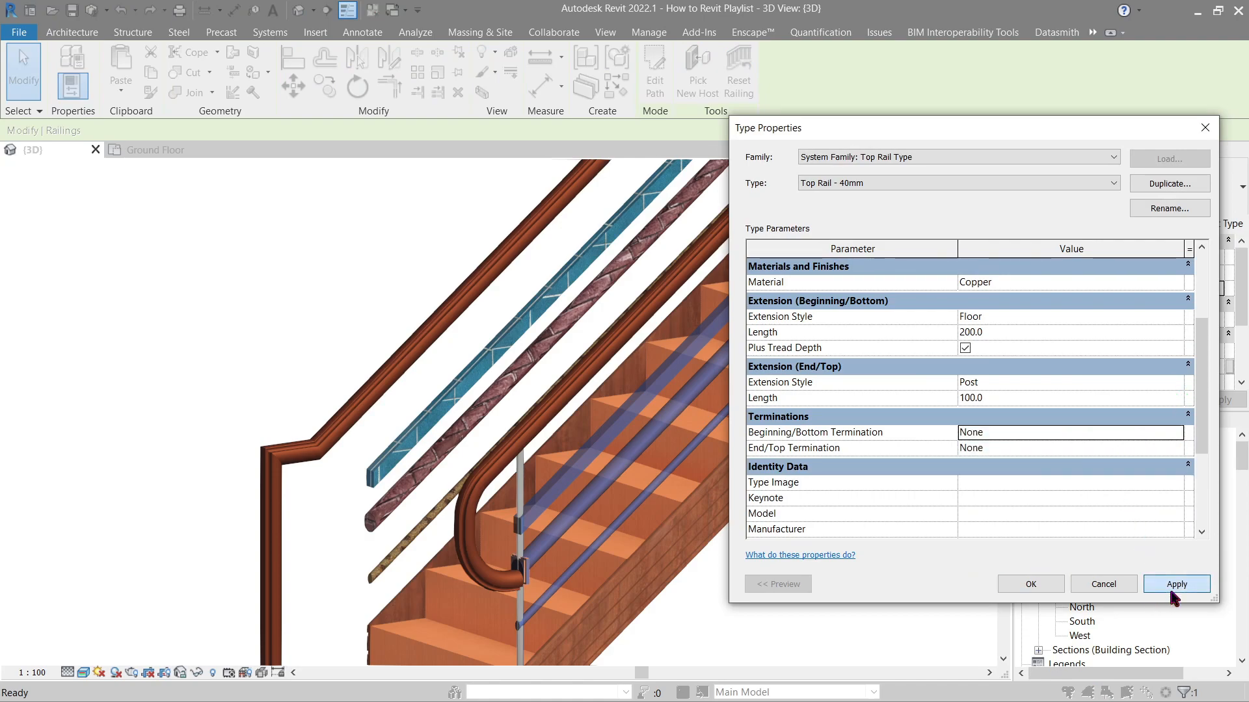
pyautogui.click(1175, 584)
pyautogui.click(1031, 586)
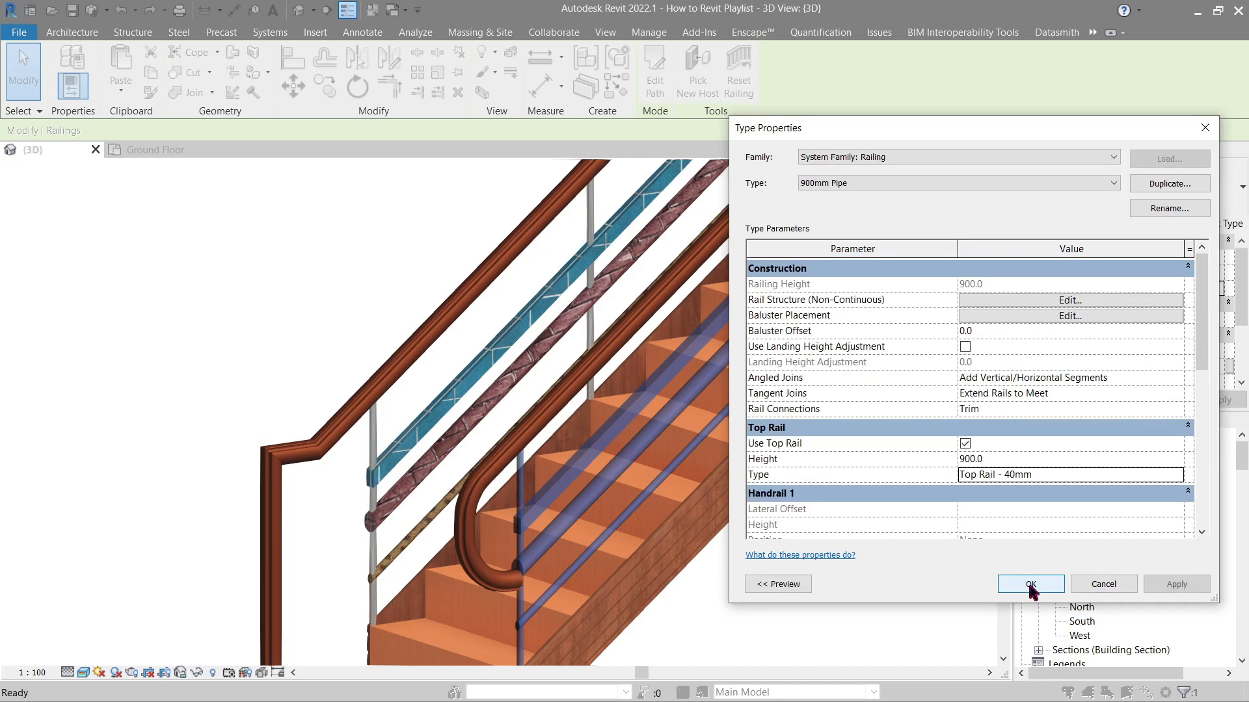
pyautogui.click(1177, 585)
pyautogui.click(1030, 584)
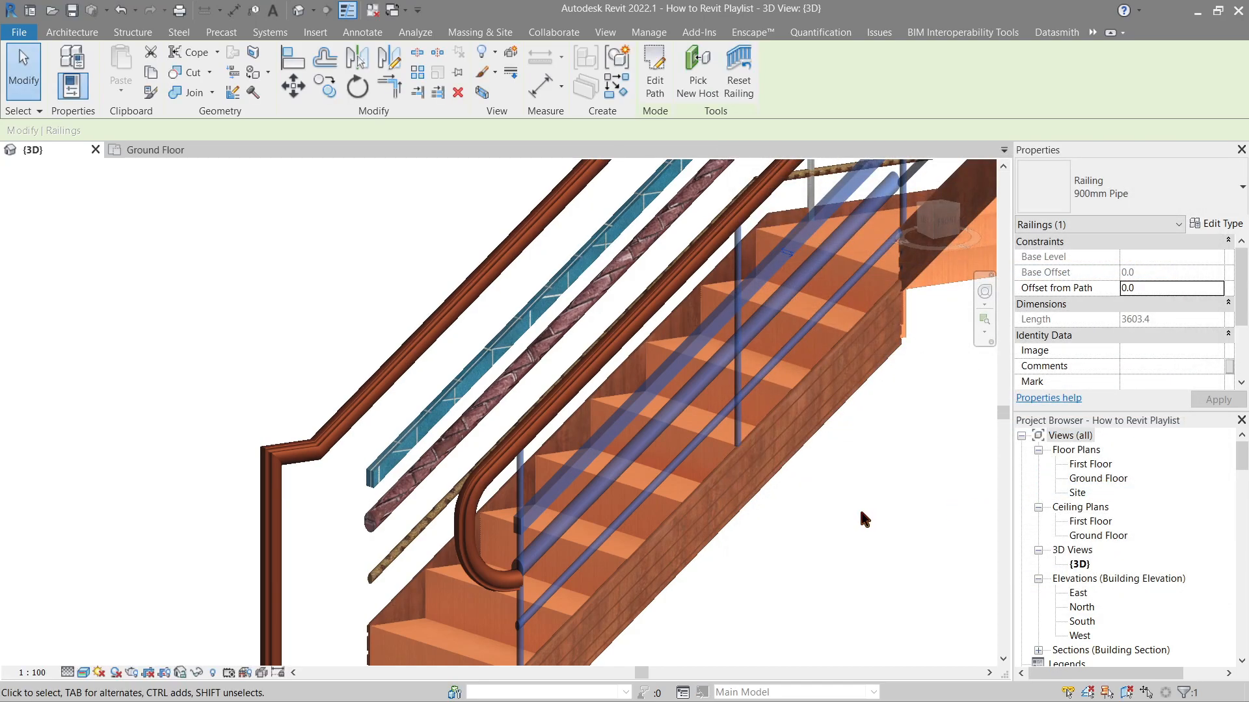
# - Select the second stair railing's top rail after checking the first one
pyautogui.moveTo(859, 507)
pyautogui.keyDown('shift'); pyautogui.mouseDown(button='middle')
pyautogui.moveTo(809, 473)
pyautogui.moveTo(862, 301)
pyautogui.moveTo(656, 379)
pyautogui.mouseUp(button='middle'); pyautogui.keyUp('shift')
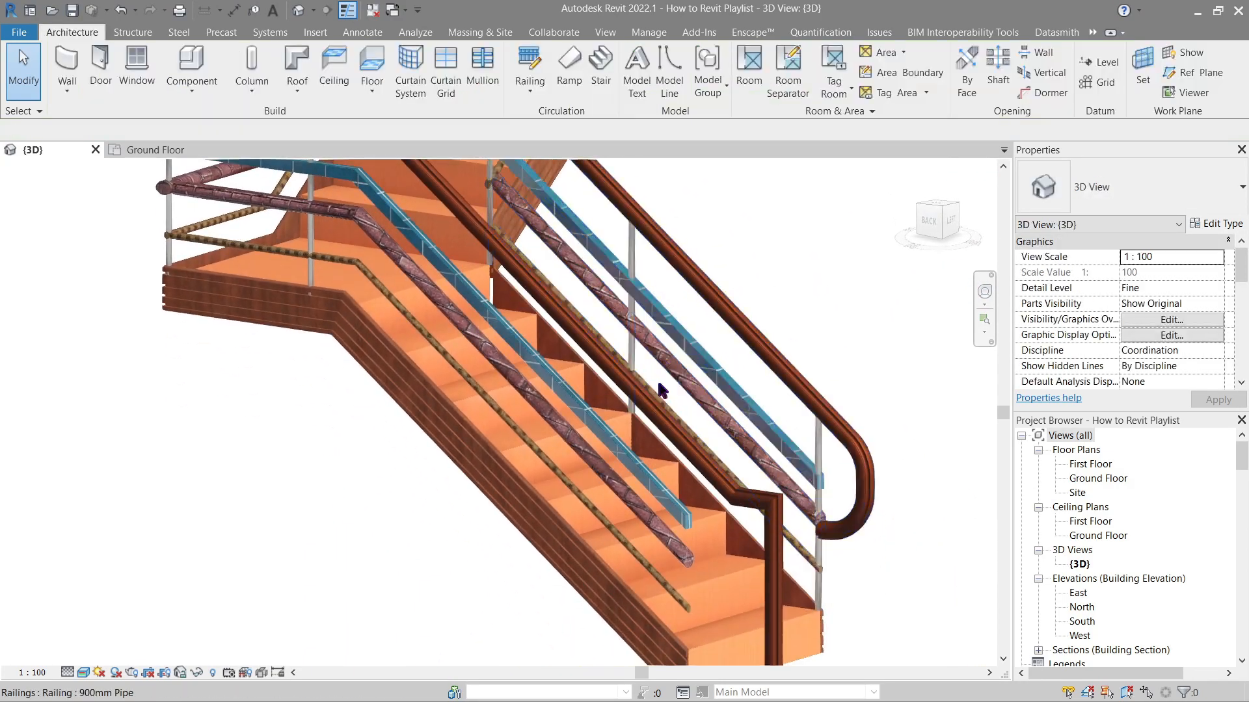
pyautogui.click(655, 402)
pyautogui.moveTo(755, 502); pyautogui.dragTo(595, 526, button='middle')
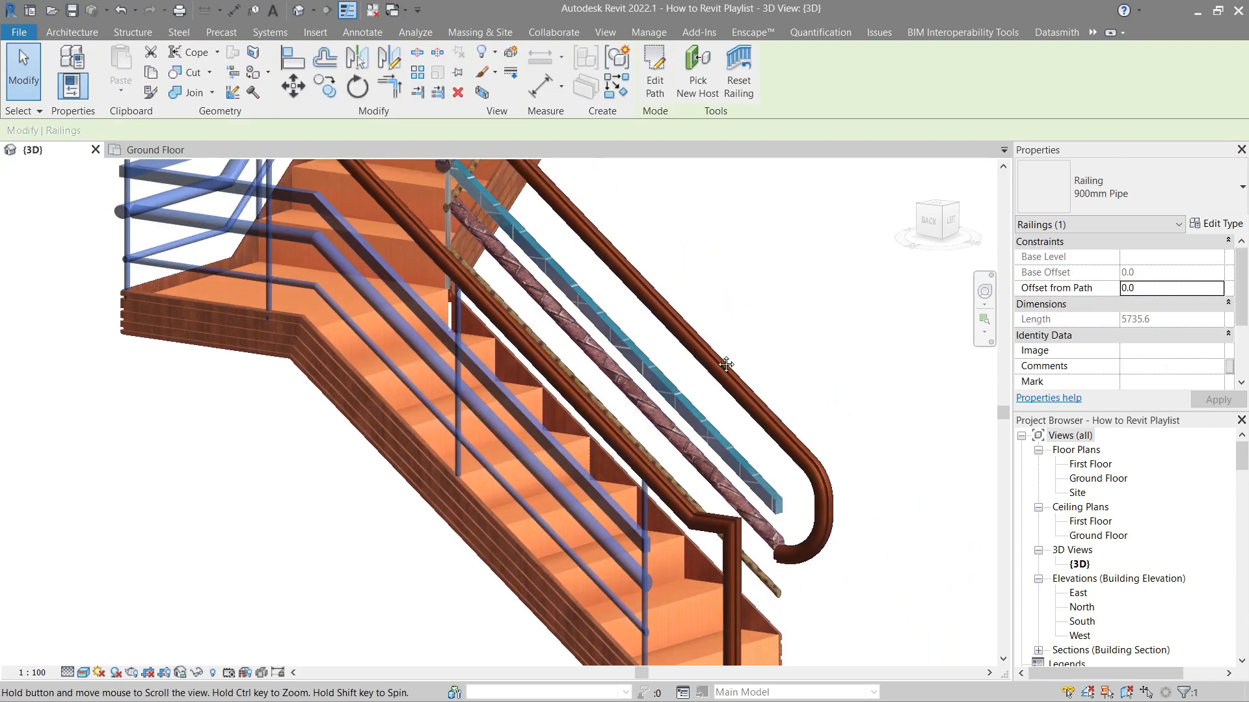
pyautogui.click(595, 526)
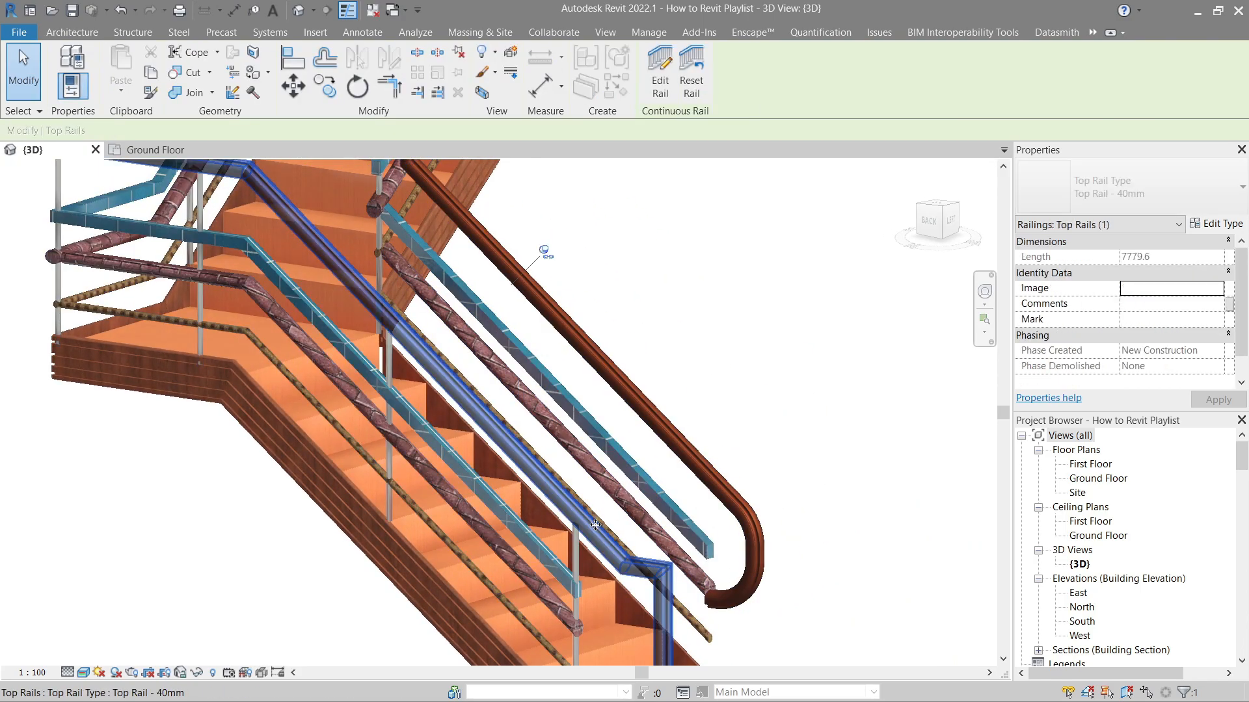
pyautogui.press('Escape')
pyautogui.click(586, 371)
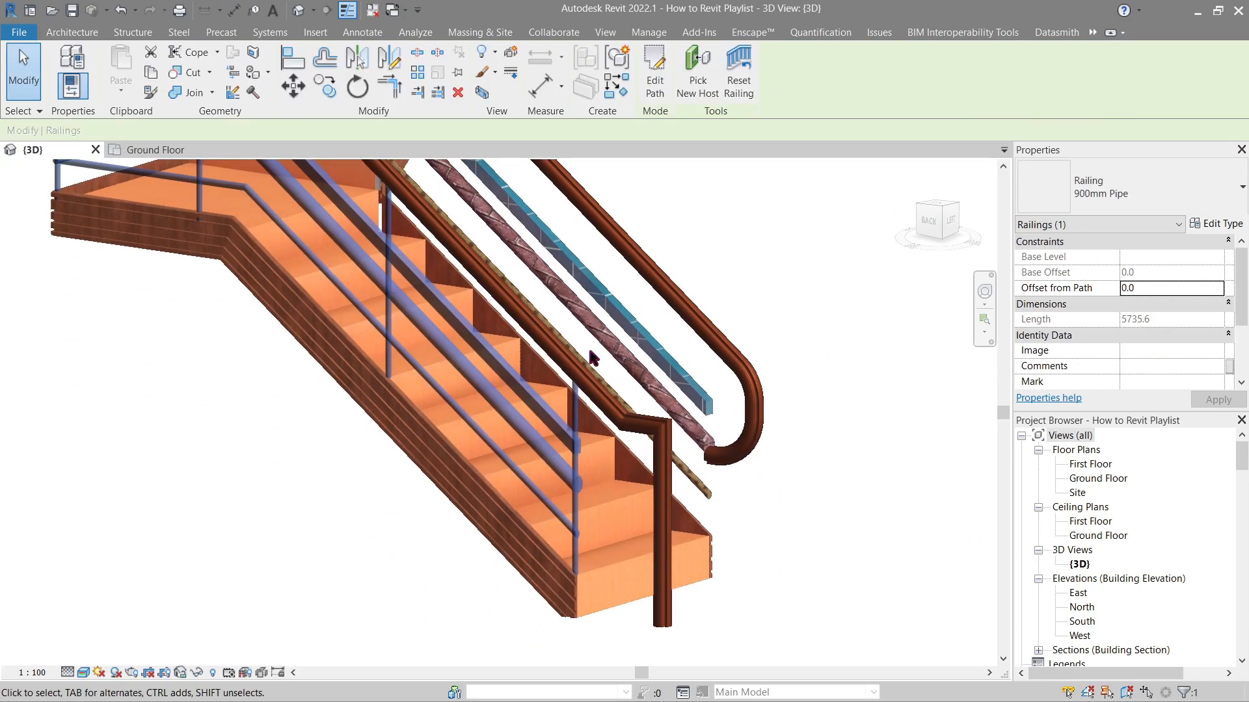
pyautogui.click(580, 376)
pyautogui.moveTo(579, 375); pyautogui.dragTo(579, 211, button='middle')
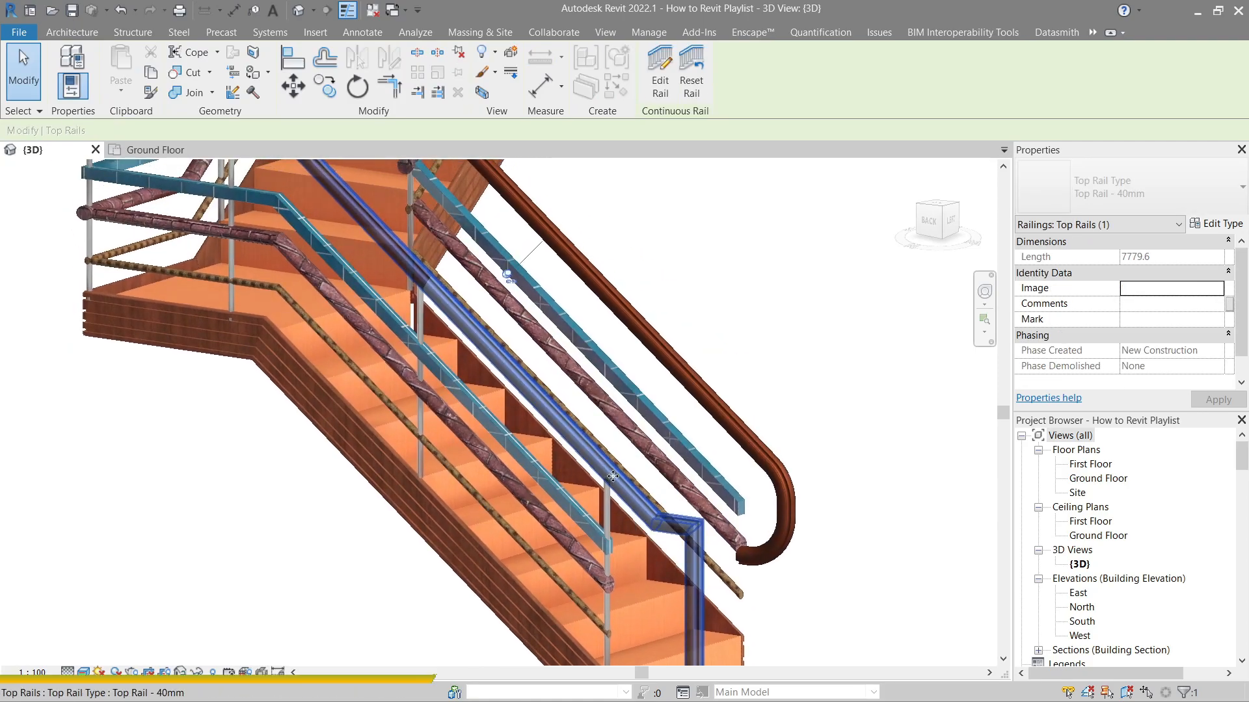
# - From the back view, start Edit Rail on it and open its path for sketch editing
pyautogui.moveTo(515, 283)
pyautogui.keyDown('shift'); pyautogui.mouseDown(button='middle')
pyautogui.moveTo(438, 521)
pyautogui.moveTo(528, 489)
pyautogui.moveTo(741, 371)
pyautogui.mouseUp(button='middle'); pyautogui.keyUp('shift')
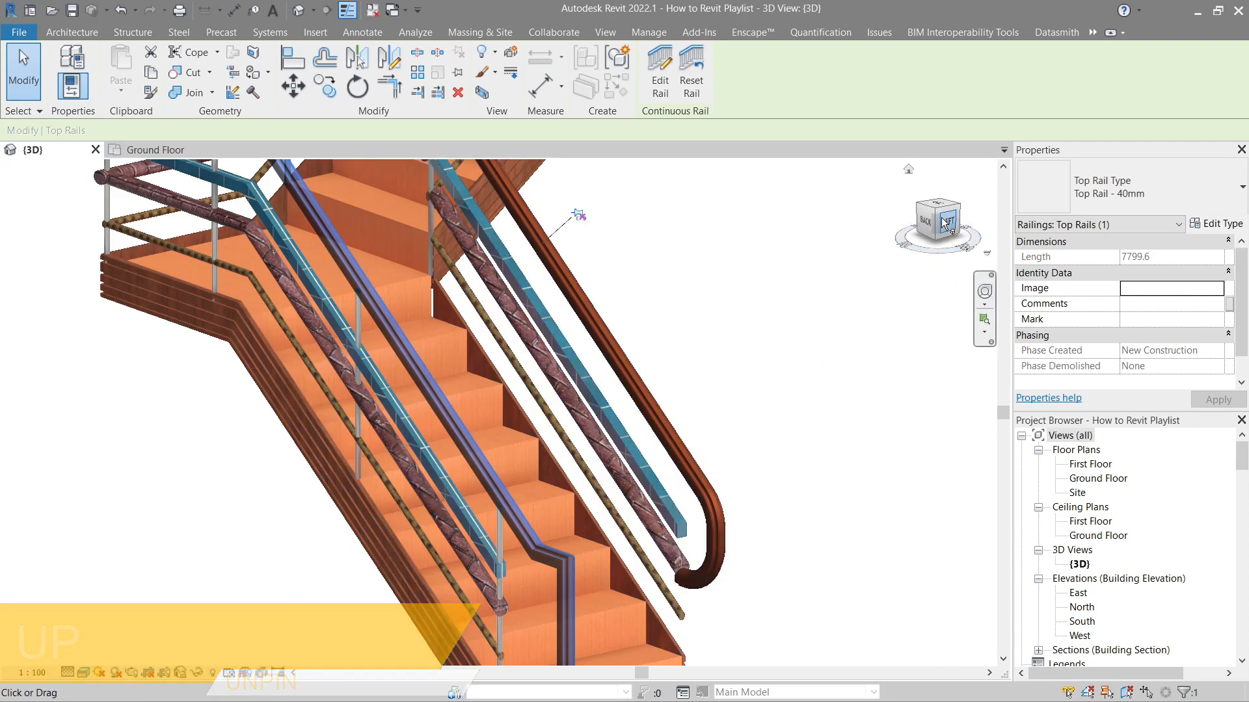
pyautogui.click(917, 238)
pyautogui.scroll(5, 702, 366)
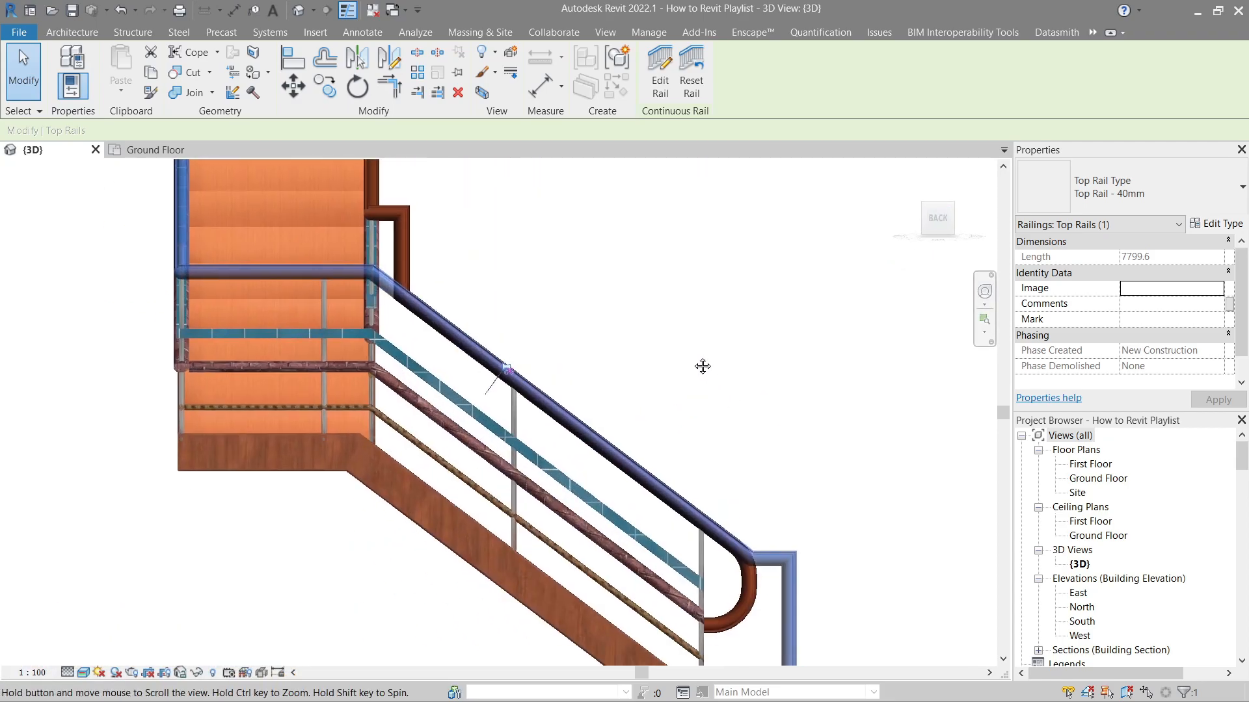
pyautogui.moveTo(703, 366); pyautogui.dragTo(653, 298, button='middle')
pyautogui.click(660, 73)
pyautogui.moveTo(816, 458); pyautogui.dragTo(824, 288, button='middle')
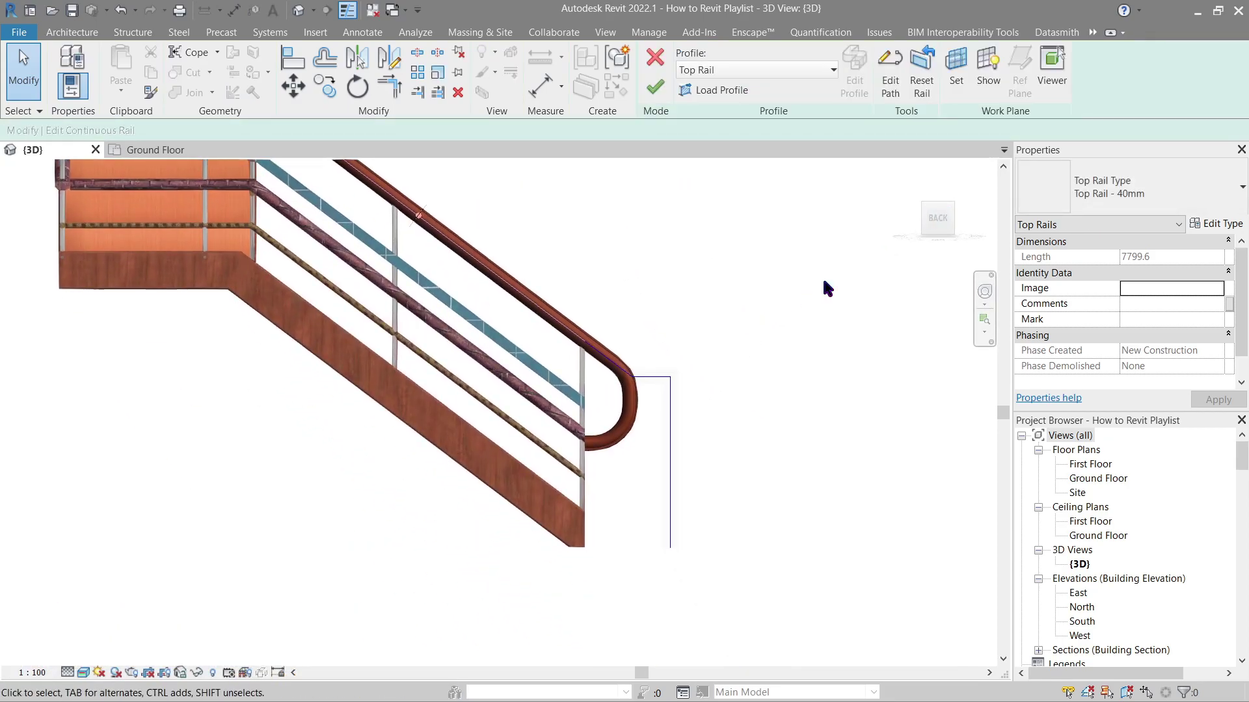
pyautogui.click(901, 90)
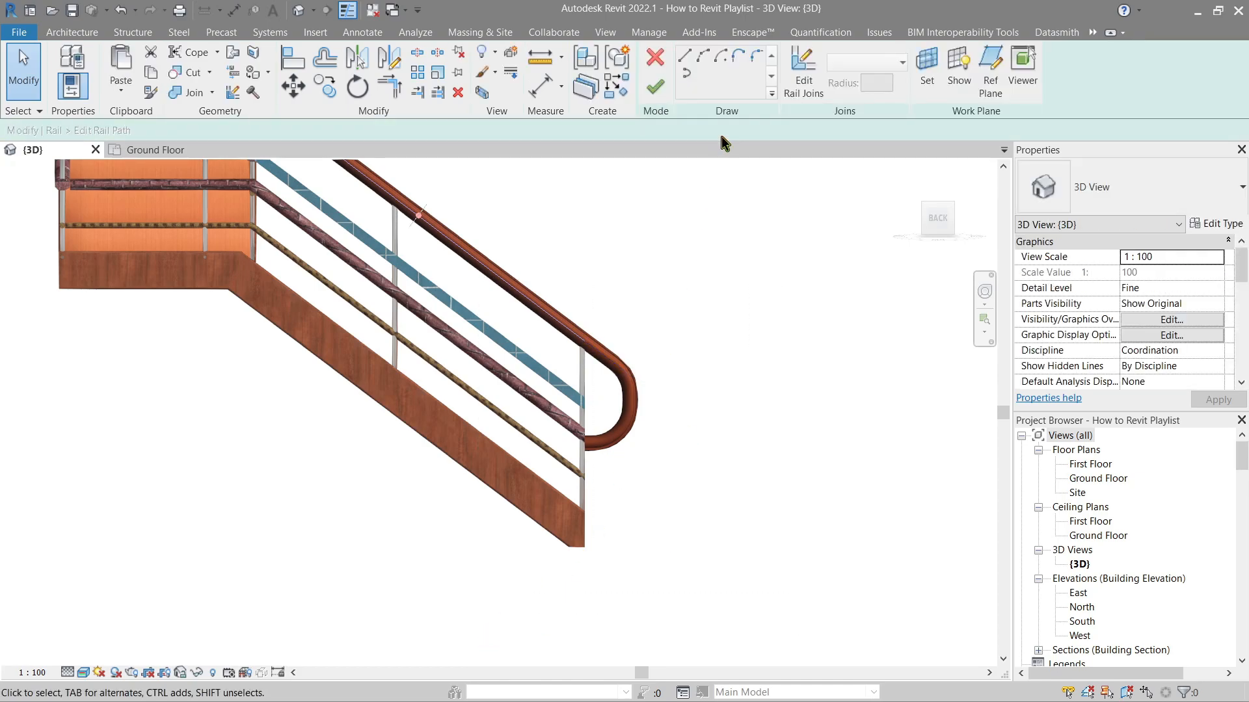
# - Sketch the first path line from the second top rail's end downward
pyautogui.click(685, 56)
pyautogui.scroll(4, 633, 305)
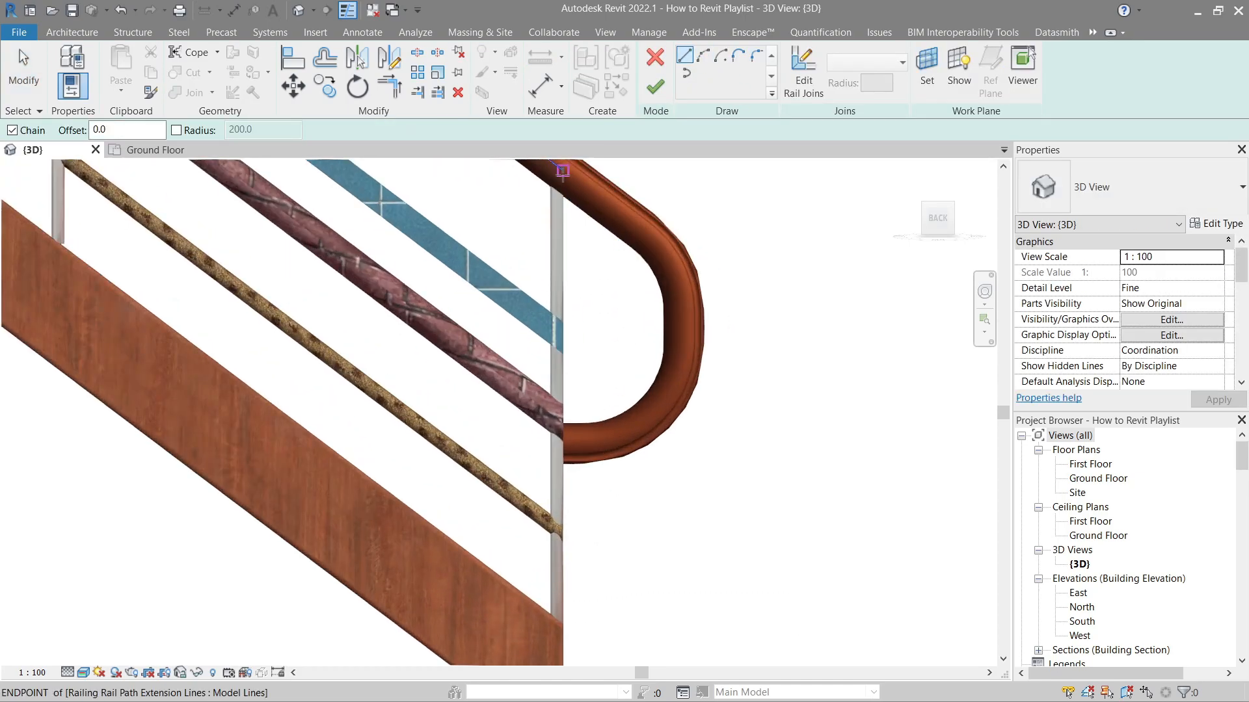
pyautogui.click(562, 171)
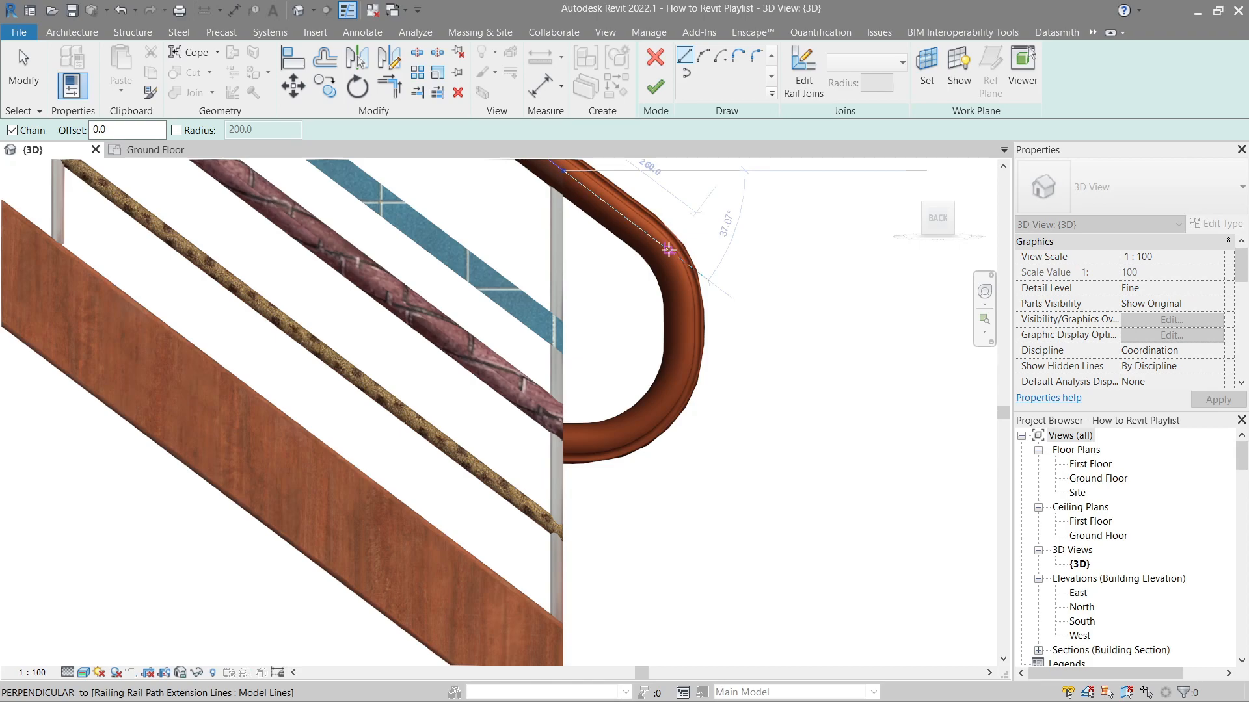
pyautogui.click(674, 255)
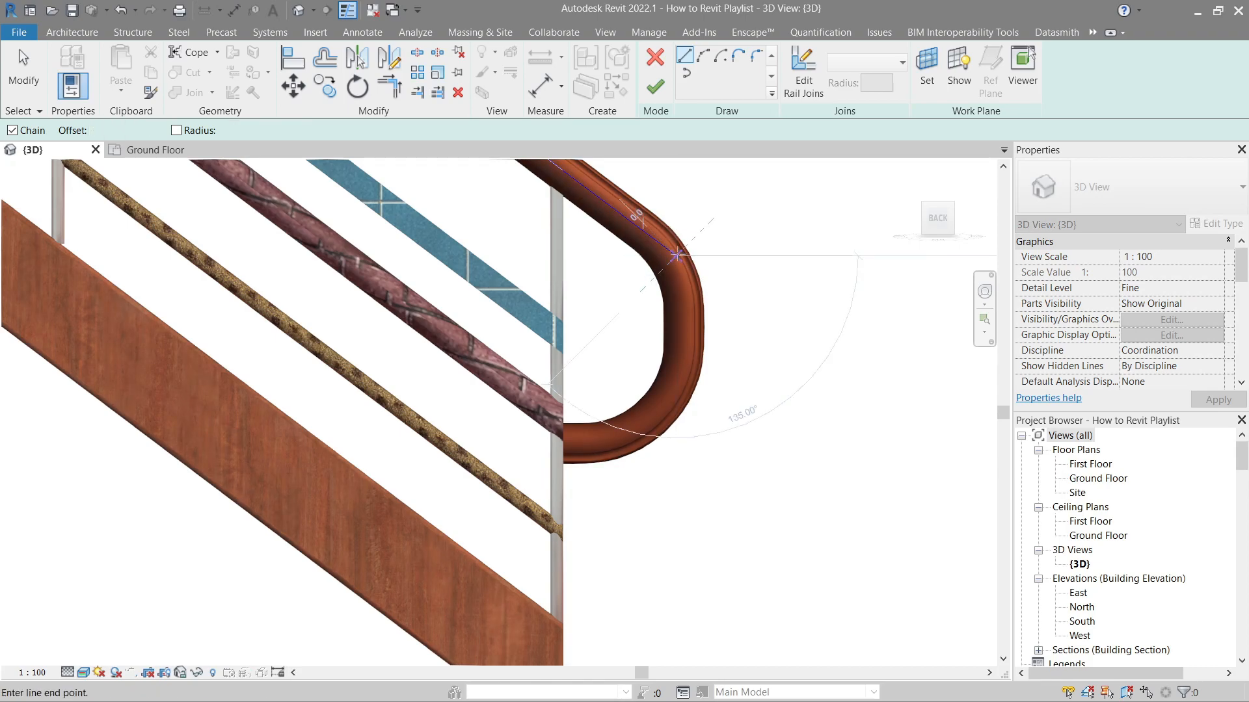
pyautogui.press('Escape')
pyautogui.press('Escape')
# - Continue the path straight down and back horizontally toward the stair
pyautogui.click(686, 56)
pyautogui.click(675, 255)
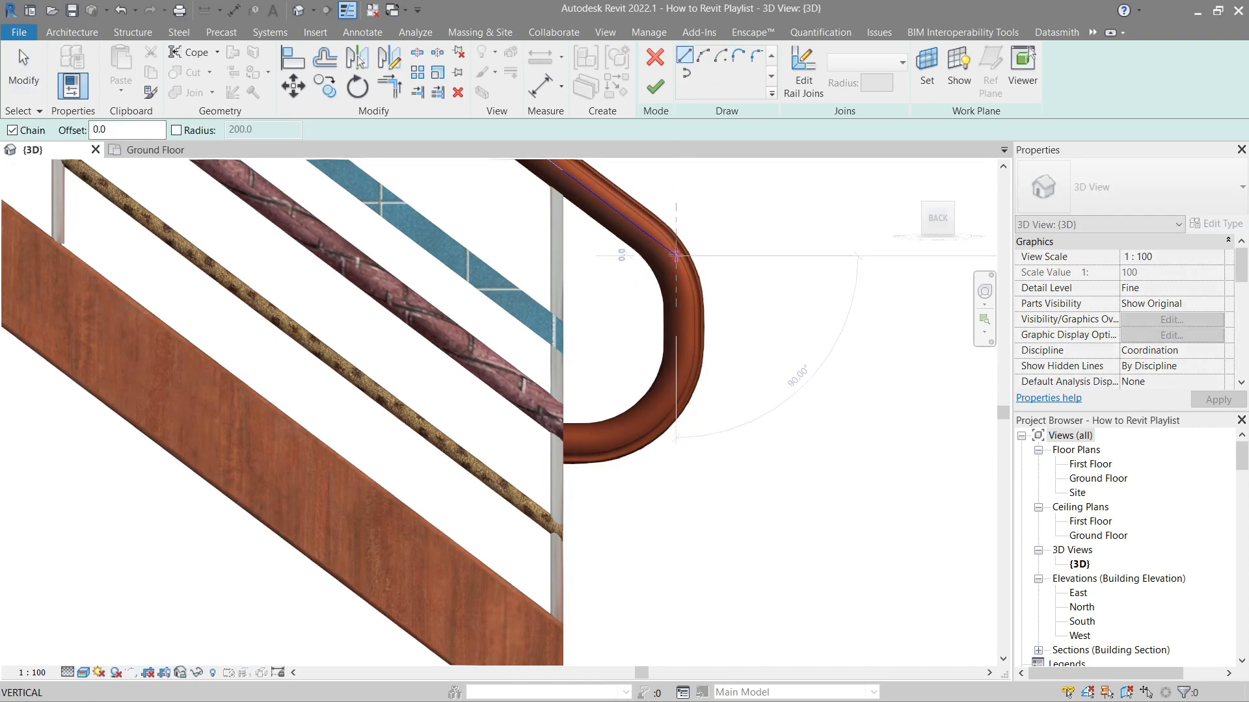
pyautogui.click(676, 447)
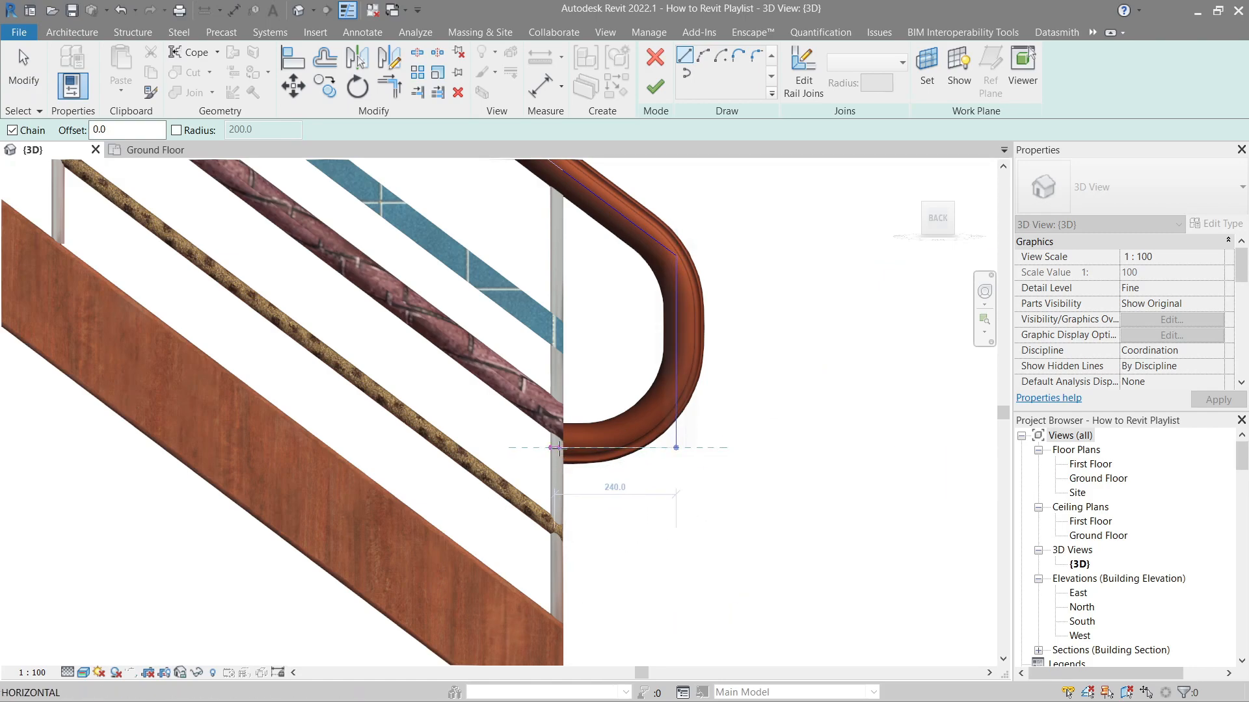
pyautogui.click(558, 446)
pyautogui.press('Escape')
pyautogui.press('Escape')
# - Round the path corner with a 200-radius Fillet Arc and finish the top rail edit
pyautogui.click(756, 56)
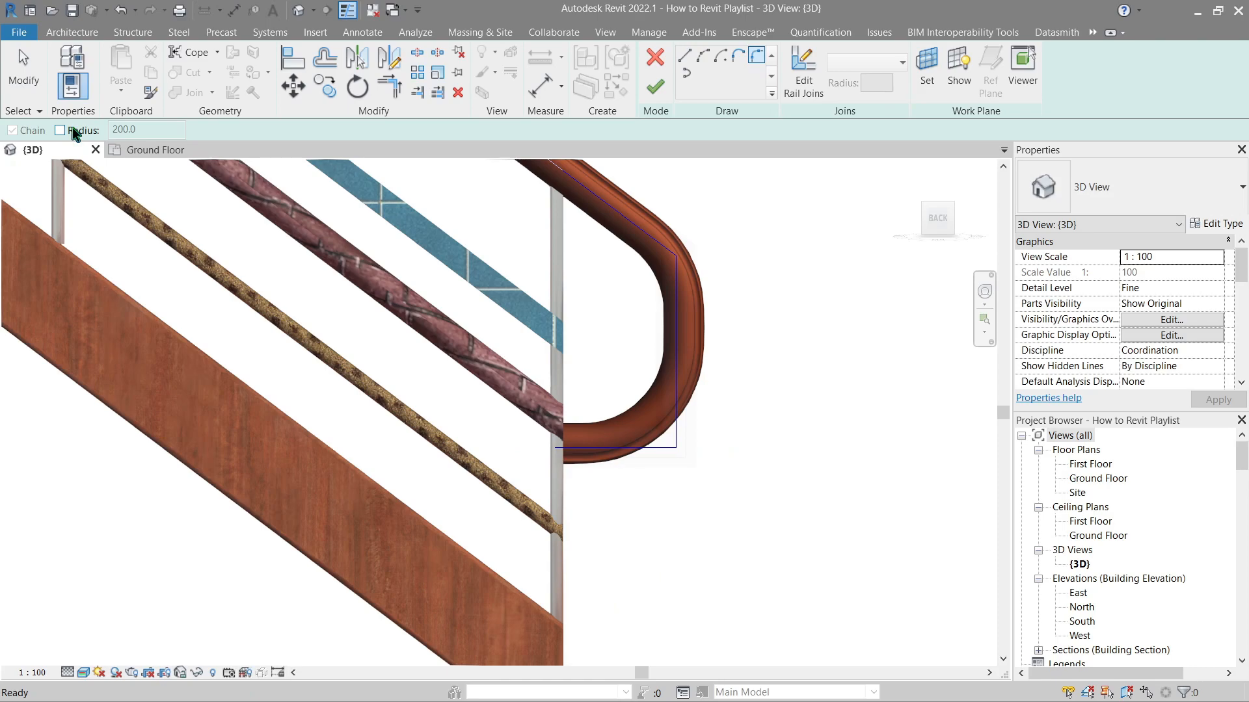
pyautogui.click(616, 446)
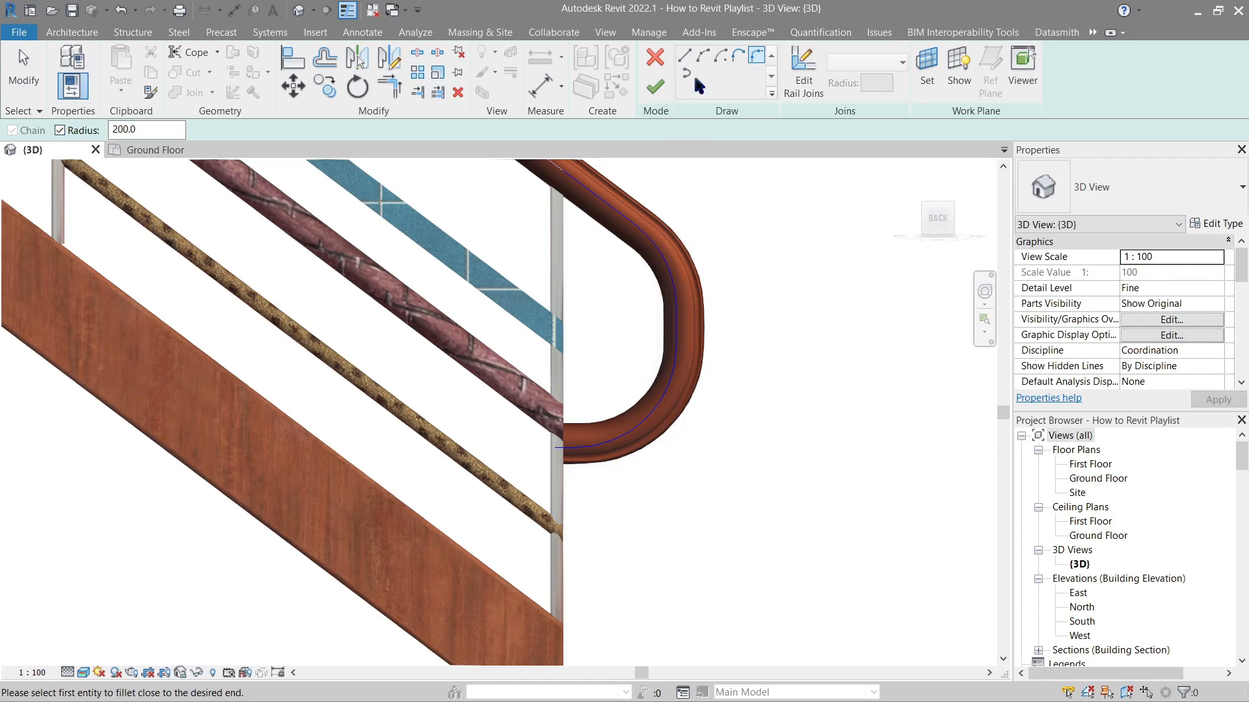
pyautogui.click(664, 88)
pyautogui.click(724, 195)
pyautogui.scroll(-3, 725, 195)
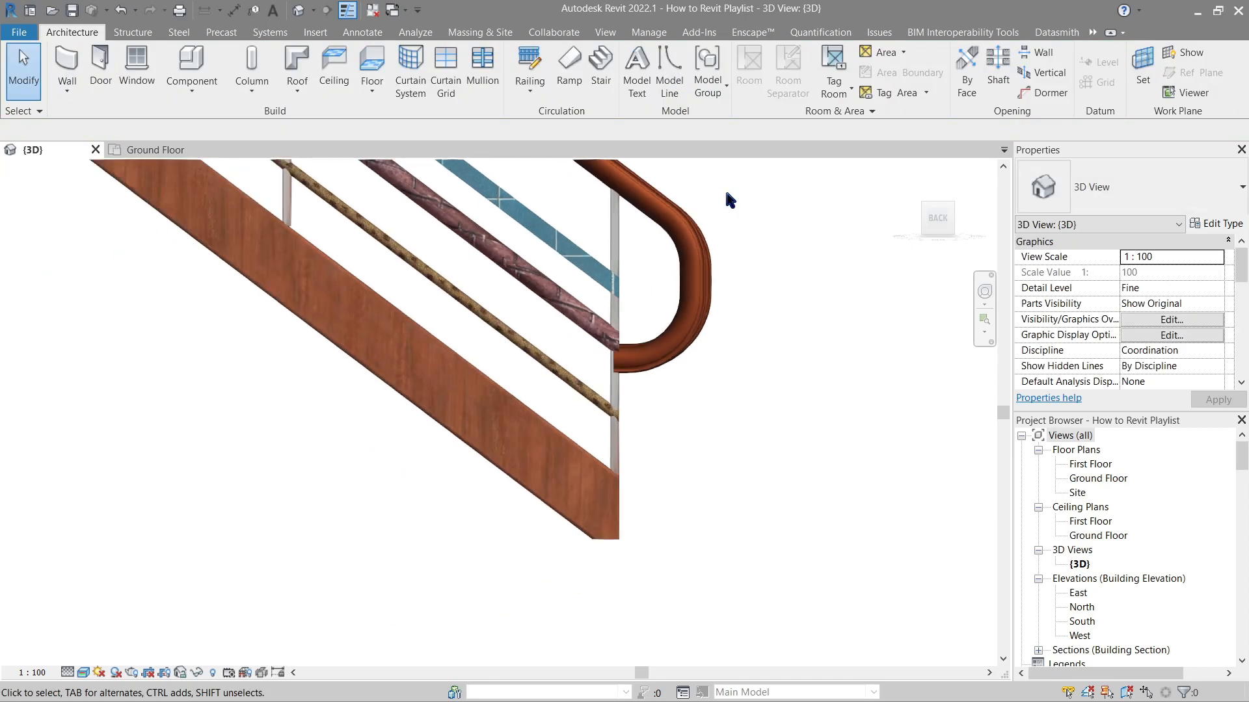
# - Zoom out to the whole stair and select the near 900mm Pipe railing
pyautogui.moveTo(725, 195)
pyautogui.keyDown('shift'); pyautogui.mouseDown(button='middle')
pyautogui.moveTo(670, 307)
pyautogui.moveTo(532, 374)
pyautogui.moveTo(560, 347)
pyautogui.moveTo(445, 546)
pyautogui.moveTo(459, 504)
pyautogui.moveTo(587, 378)
pyautogui.moveTo(465, 474)
pyautogui.moveTo(491, 518)
pyautogui.moveTo(671, 444)
pyautogui.moveTo(705, 365)
pyautogui.moveTo(511, 497)
pyautogui.moveTo(430, 521)
pyautogui.mouseUp(button='middle'); pyautogui.keyUp('shift')
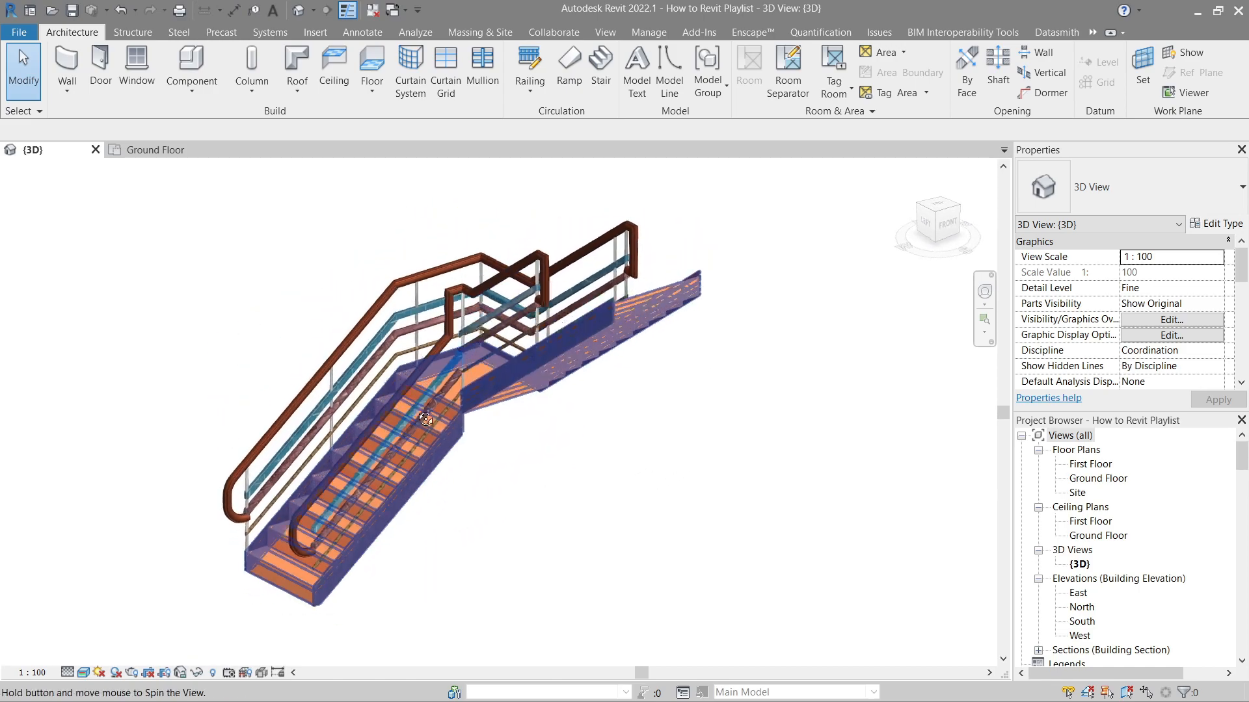
pyautogui.moveTo(426, 393)
pyautogui.keyDown('shift'); pyautogui.mouseDown(button='middle')
pyautogui.moveTo(524, 427)
pyautogui.moveTo(441, 356)
pyautogui.mouseUp(button='middle'); pyautogui.keyUp('shift')
pyautogui.click(440, 356)
# - Open Edit Type and the Baluster Placement settings, moving the dialog aside
pyautogui.click(1221, 224)
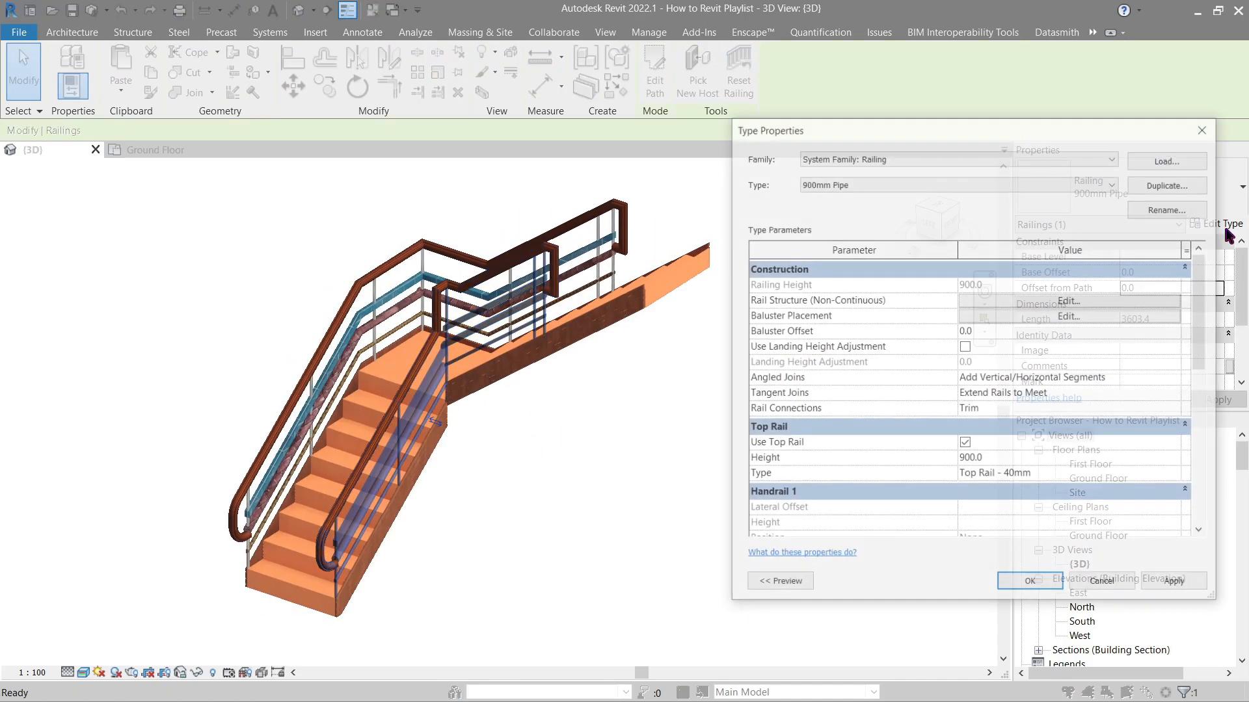
pyautogui.click(1002, 316)
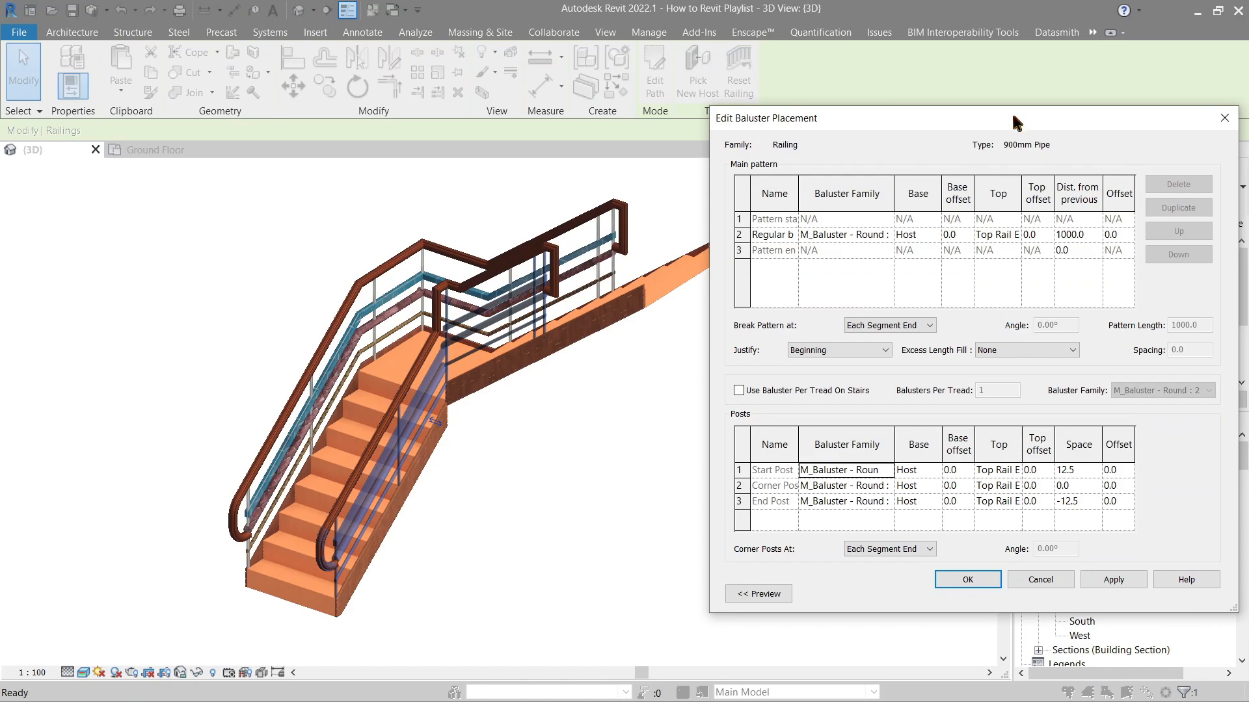
pyautogui.moveTo(1015, 123); pyautogui.dragTo(982, 78)
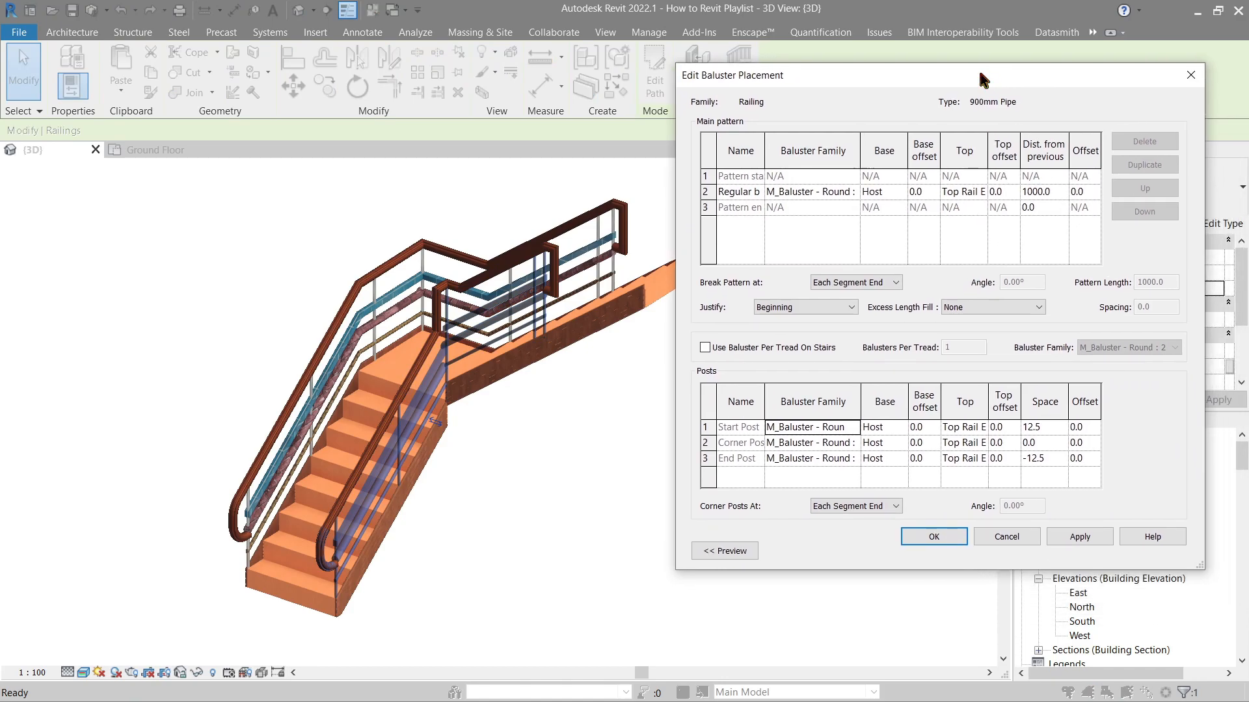